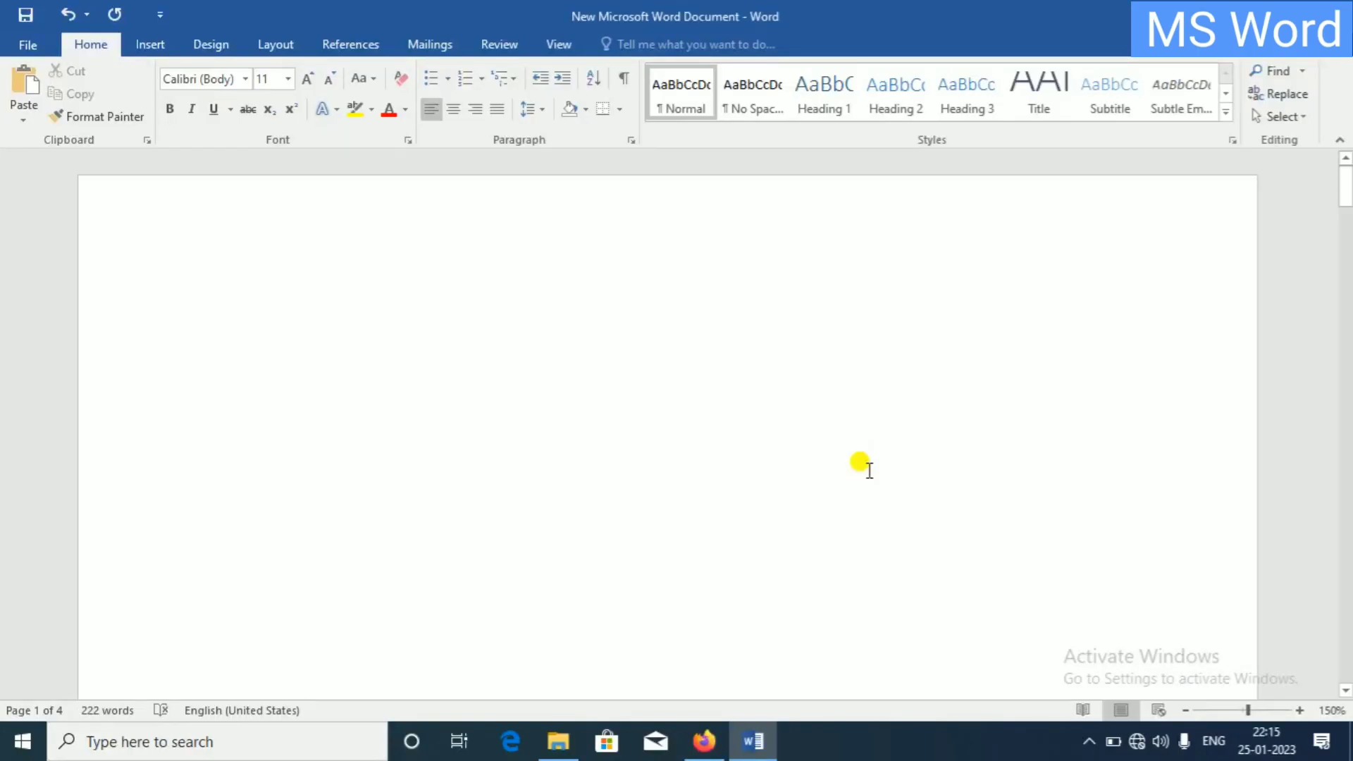
Switch the ribbon to the References tab to reach citation, caption and contents tools
{"action": "scroll", "coordinate": [816, 465], "scroll_direction": "down", "scroll_amount": 1}
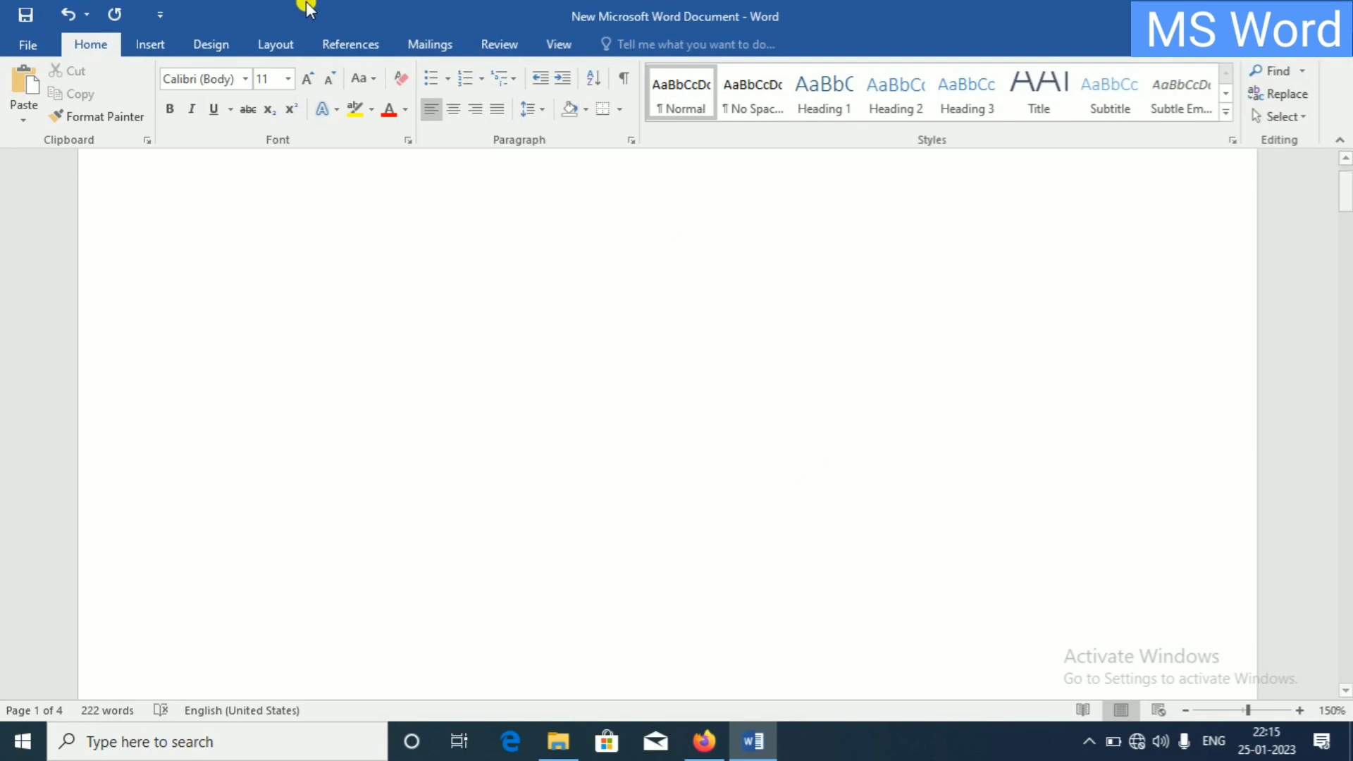
{"action": "left_click", "coordinate": [331, 54]}
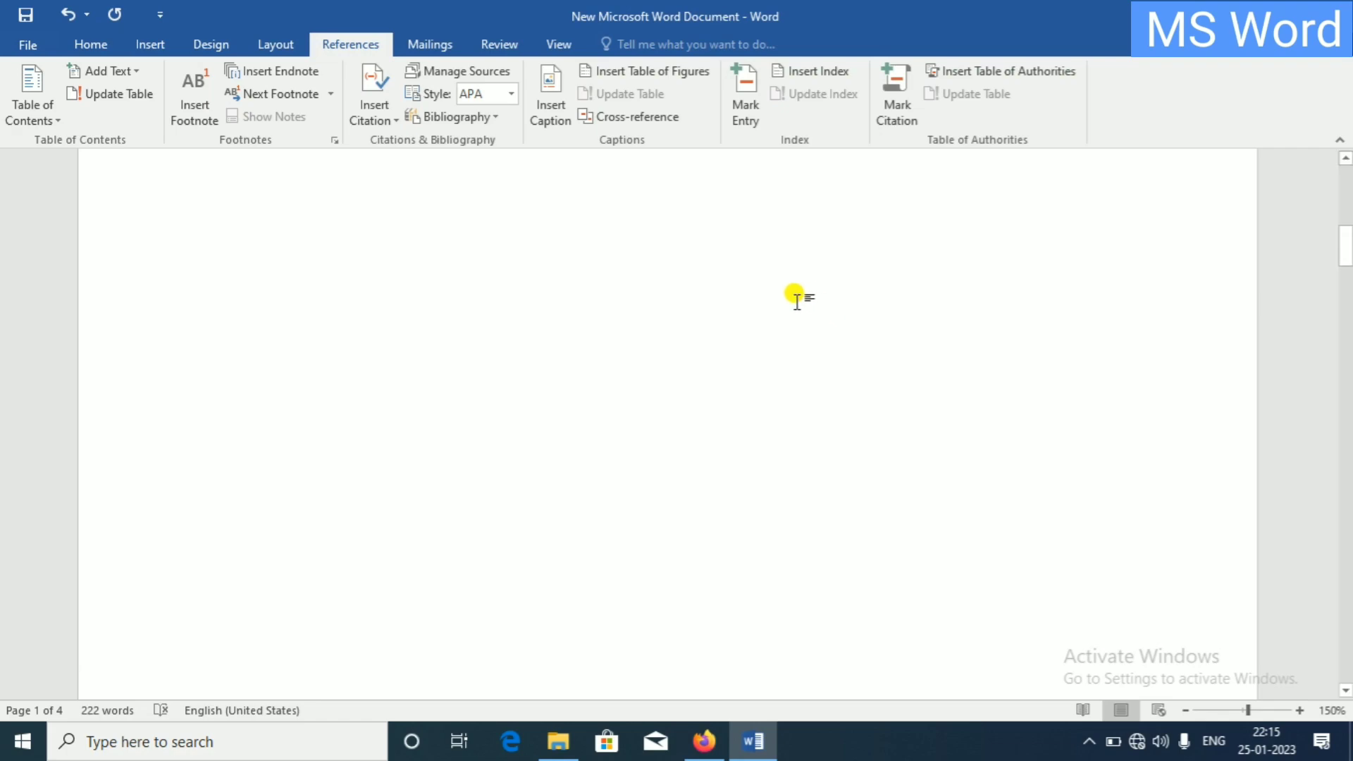
{"action": "scroll", "coordinate": [769, 296], "scroll_direction": "down", "scroll_amount": 3}
{"action": "scroll", "coordinate": [740, 352], "scroll_direction": "down", "scroll_amount": 2}
{"action": "scroll", "coordinate": [670, 458], "scroll_direction": "down", "scroll_amount": 1}
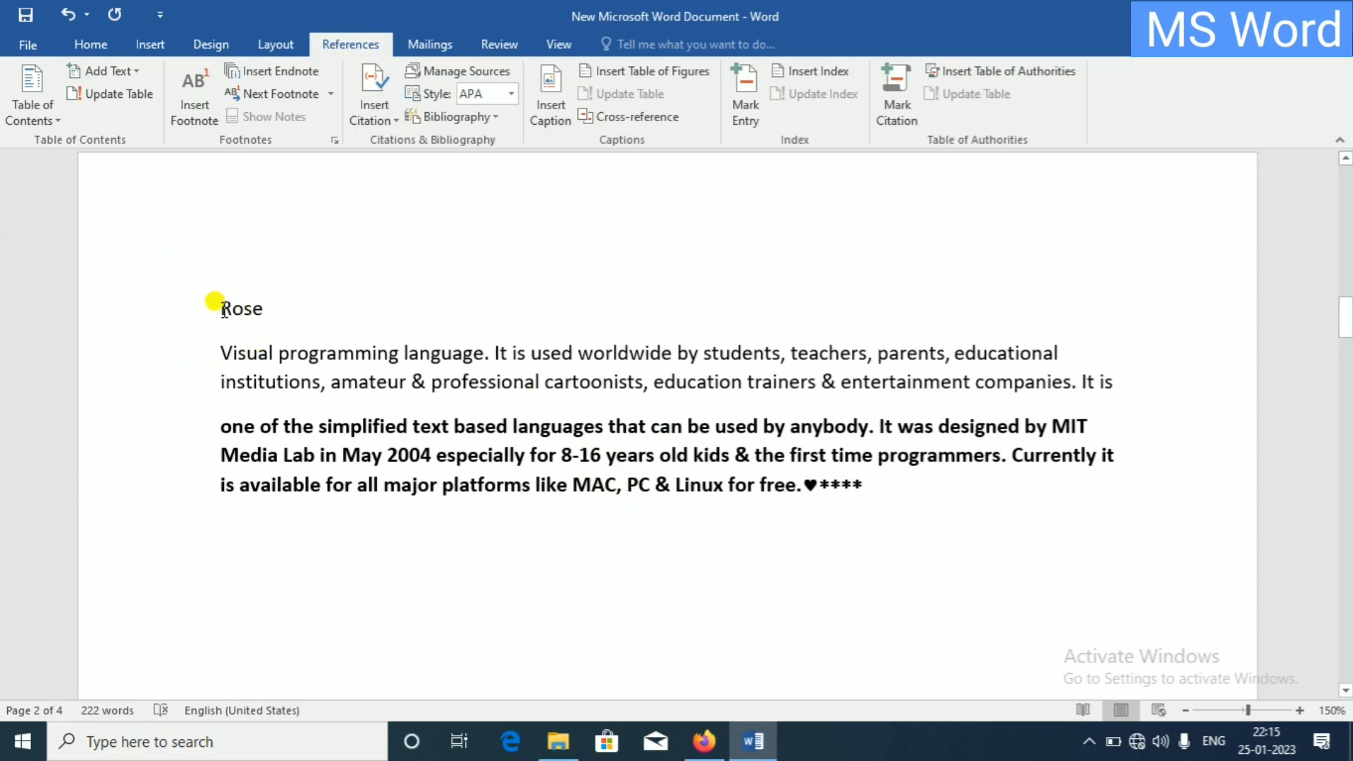
{"action": "scroll", "coordinate": [371, 414], "scroll_direction": "down", "scroll_amount": 3}
{"action": "scroll", "coordinate": [372, 414], "scroll_direction": "down", "scroll_amount": 3}
{"action": "scroll", "coordinate": [384, 419], "scroll_direction": "down", "scroll_amount": 3}
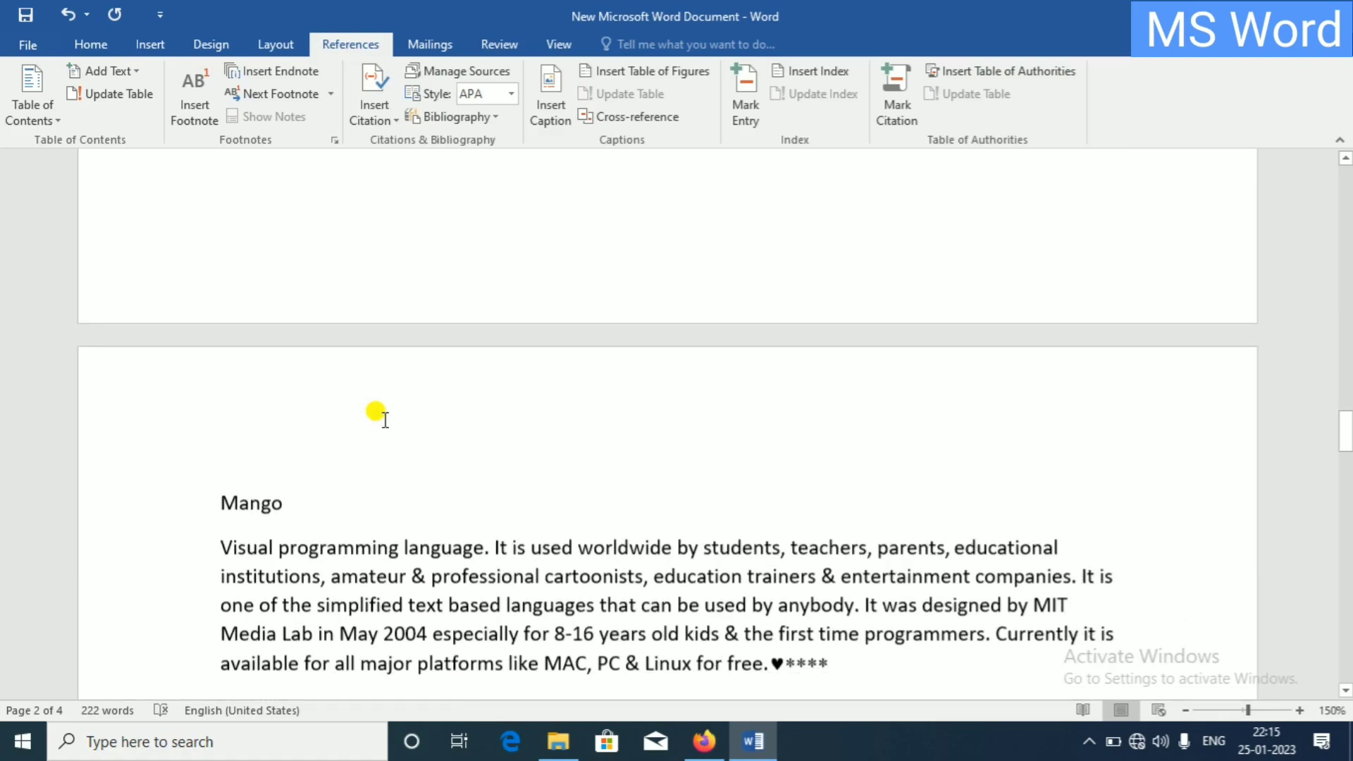
{"action": "scroll", "coordinate": [385, 416], "scroll_direction": "down", "scroll_amount": 6}
{"action": "scroll", "coordinate": [377, 394], "scroll_direction": "down", "scroll_amount": 2}
{"action": "scroll", "coordinate": [375, 392], "scroll_direction": "down", "scroll_amount": 5}
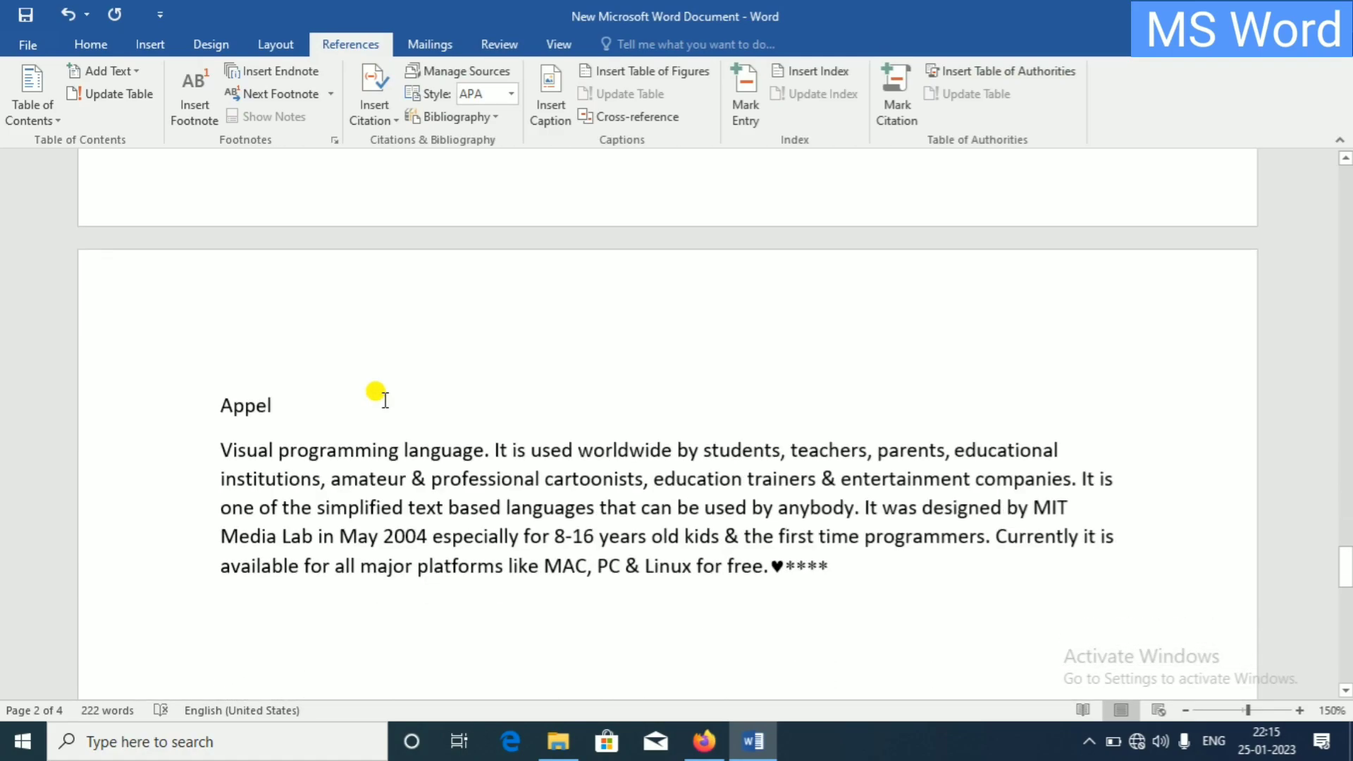
{"action": "scroll", "coordinate": [353, 408], "scroll_direction": "down", "scroll_amount": 5}
{"action": "scroll", "coordinate": [534, 498], "scroll_direction": "up", "scroll_amount": 4}
{"action": "scroll", "coordinate": [724, 523], "scroll_direction": "up", "scroll_amount": 2}
{"action": "scroll", "coordinate": [733, 531], "scroll_direction": "up", "scroll_amount": 4}
{"action": "scroll", "coordinate": [729, 529], "scroll_direction": "up", "scroll_amount": 4}
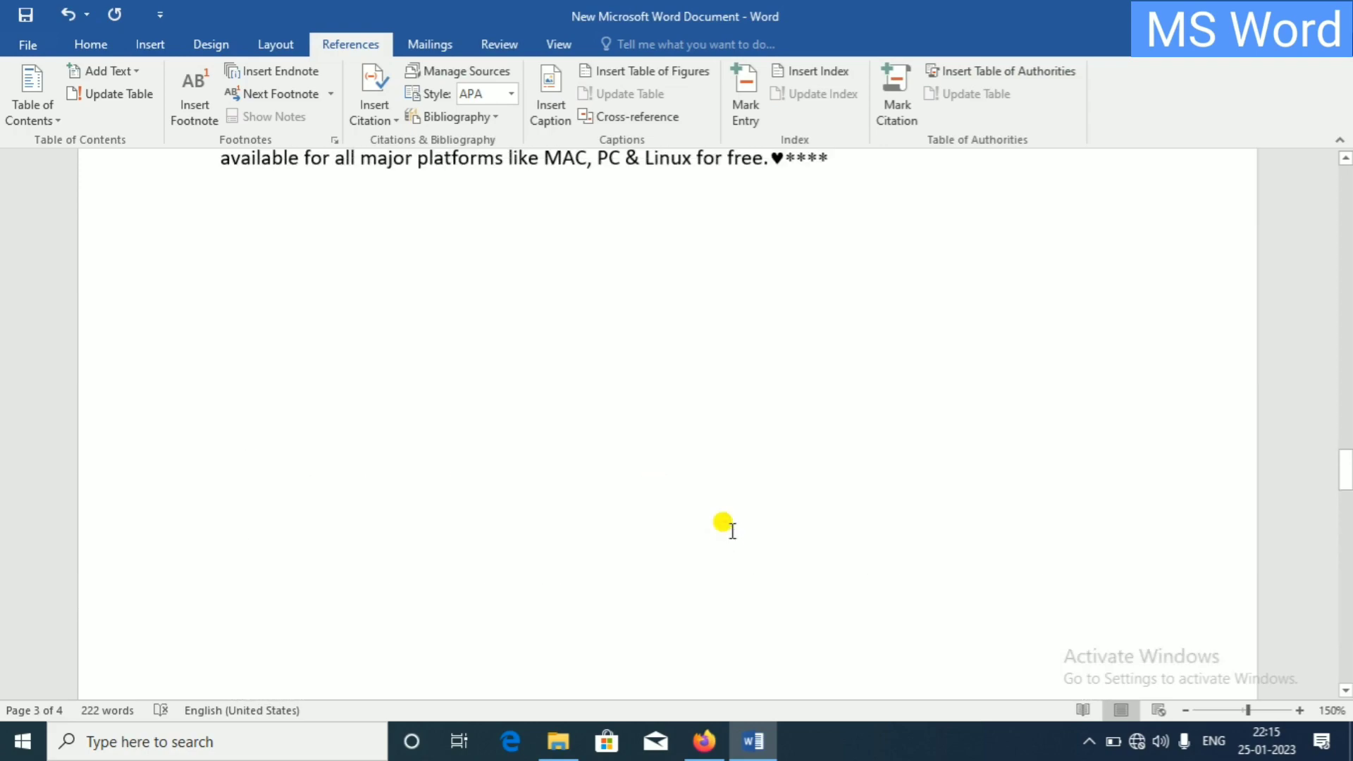
{"action": "scroll", "coordinate": [728, 528], "scroll_direction": "up", "scroll_amount": 5}
{"action": "scroll", "coordinate": [725, 527], "scroll_direction": "up", "scroll_amount": 4}
{"action": "scroll", "coordinate": [725, 528], "scroll_direction": "up", "scroll_amount": 5}
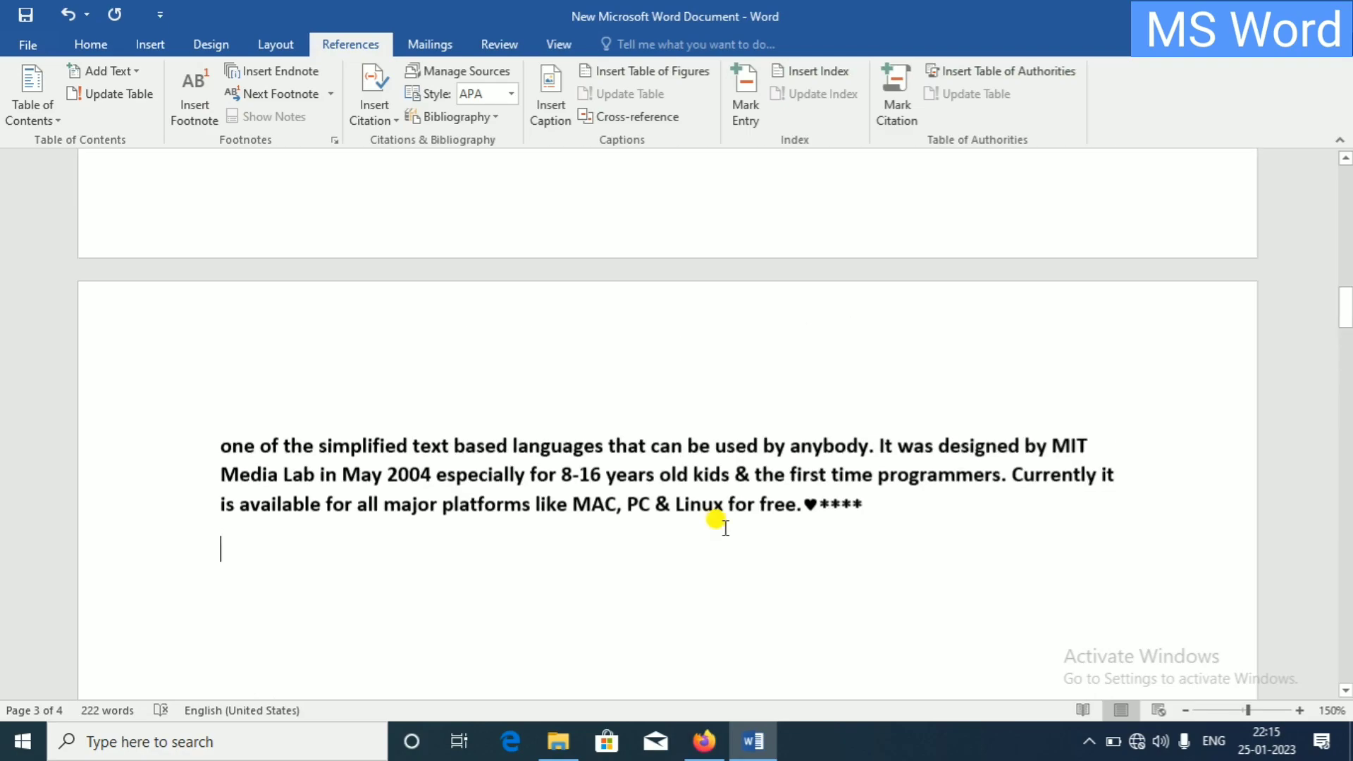
{"action": "scroll", "coordinate": [722, 520], "scroll_direction": "up", "scroll_amount": 5}
{"action": "scroll", "coordinate": [703, 519], "scroll_direction": "up", "scroll_amount": 2}
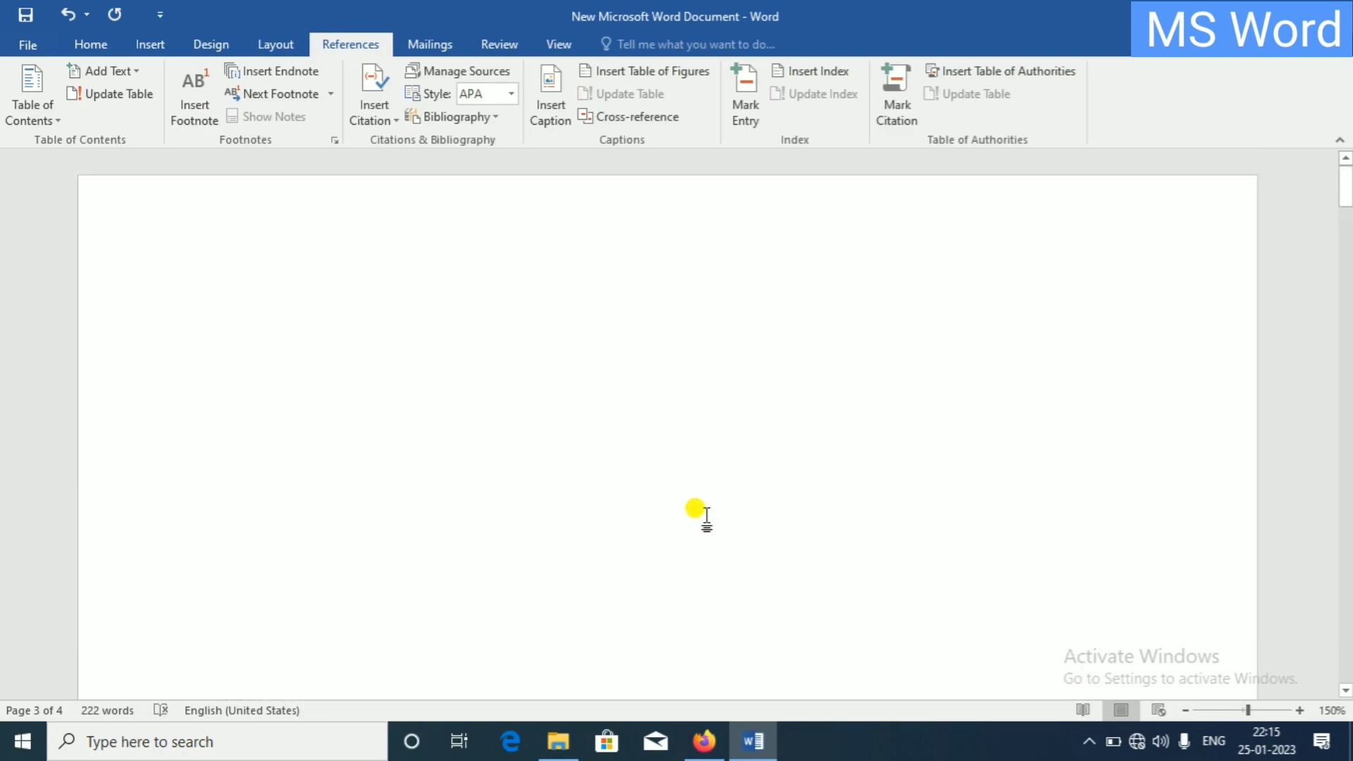
{"action": "scroll", "coordinate": [703, 519], "scroll_direction": "down", "scroll_amount": 3}
{"action": "scroll", "coordinate": [704, 518], "scroll_direction": "down", "scroll_amount": 3}
{"action": "scroll", "coordinate": [707, 523], "scroll_direction": "down", "scroll_amount": 3}
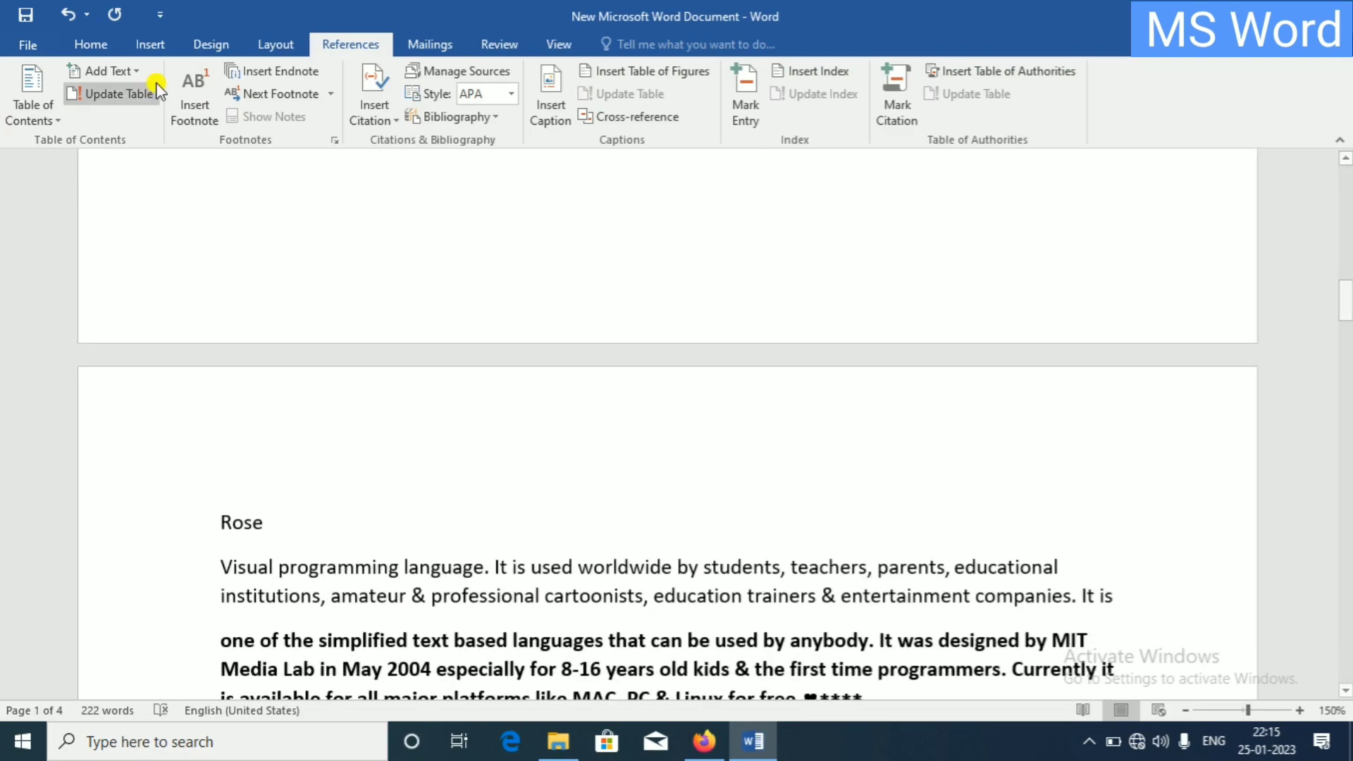
{"action": "left_click", "coordinate": [28, 106]}
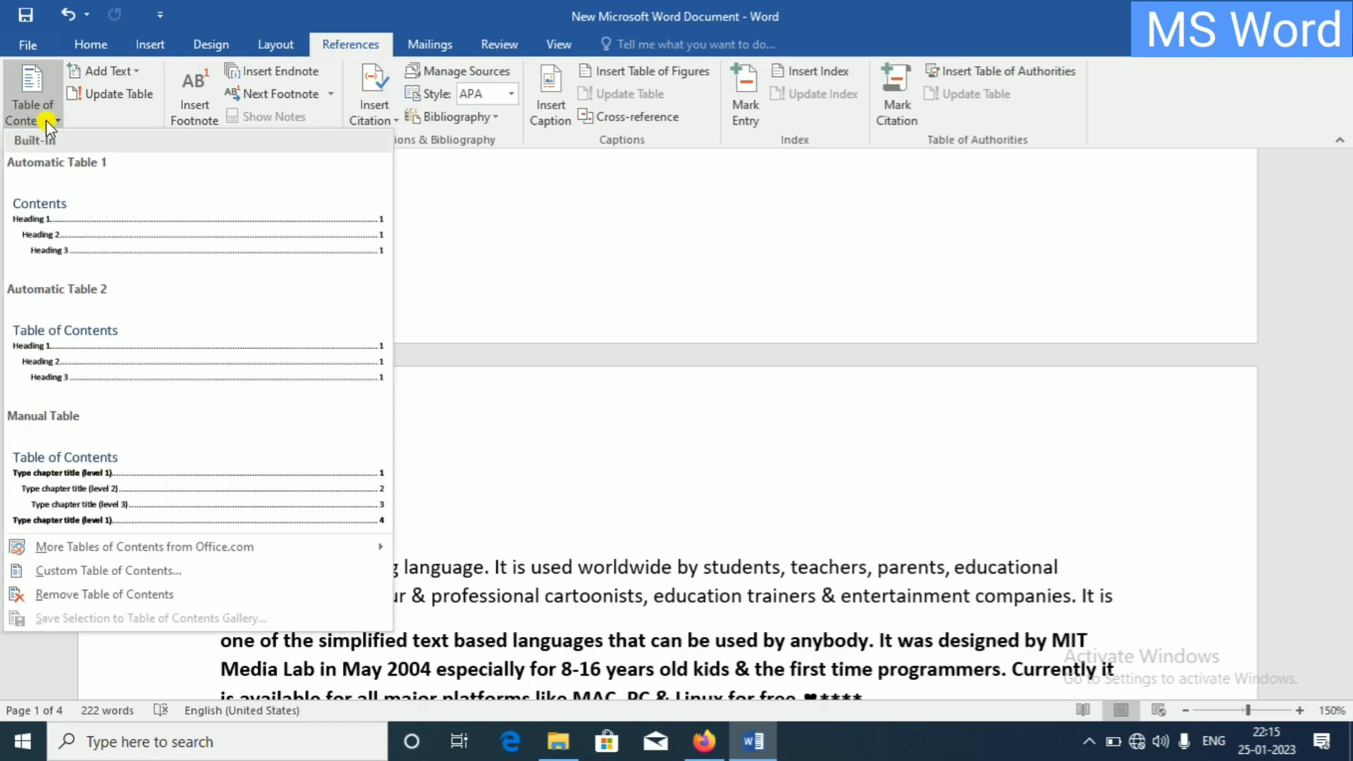
{"action": "mouse_move", "coordinate": [145, 546]}
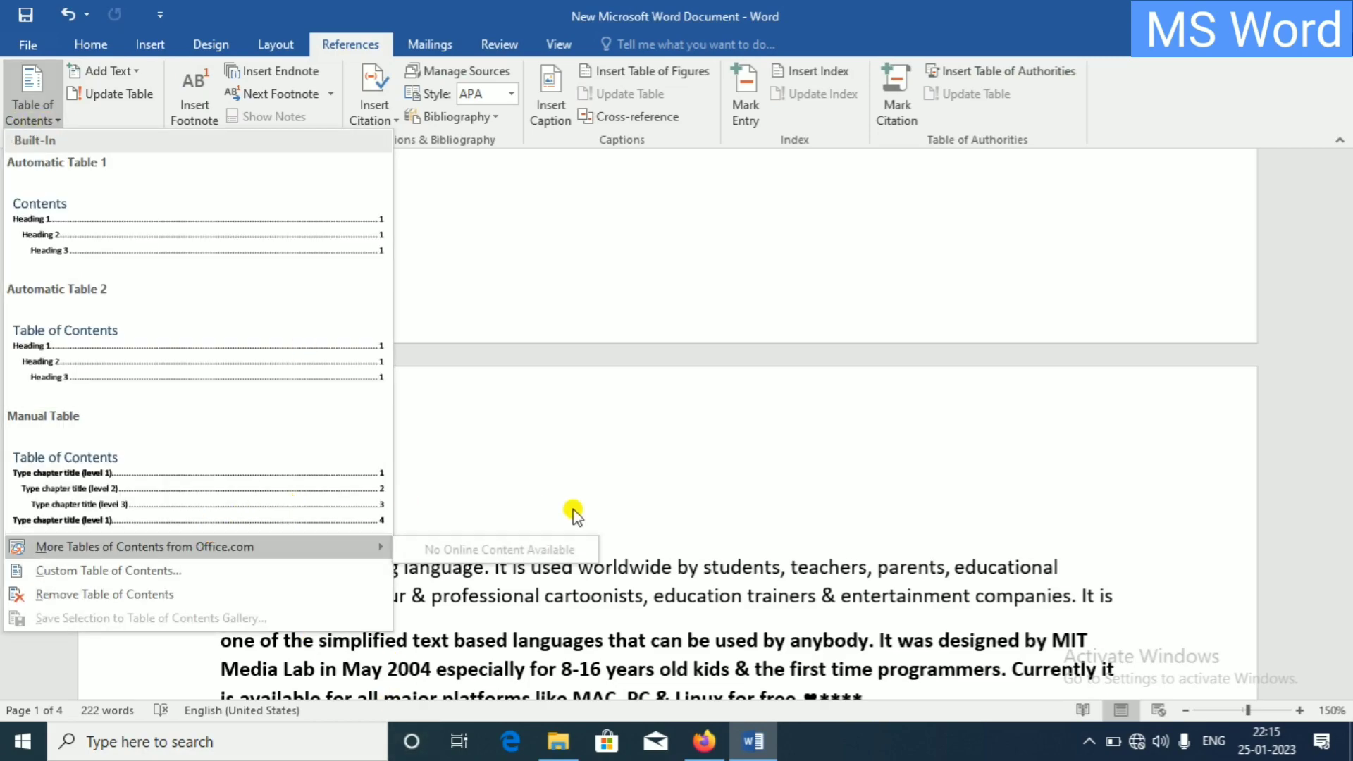
{"action": "scroll", "coordinate": [574, 510], "scroll_direction": "up", "scroll_amount": 3}
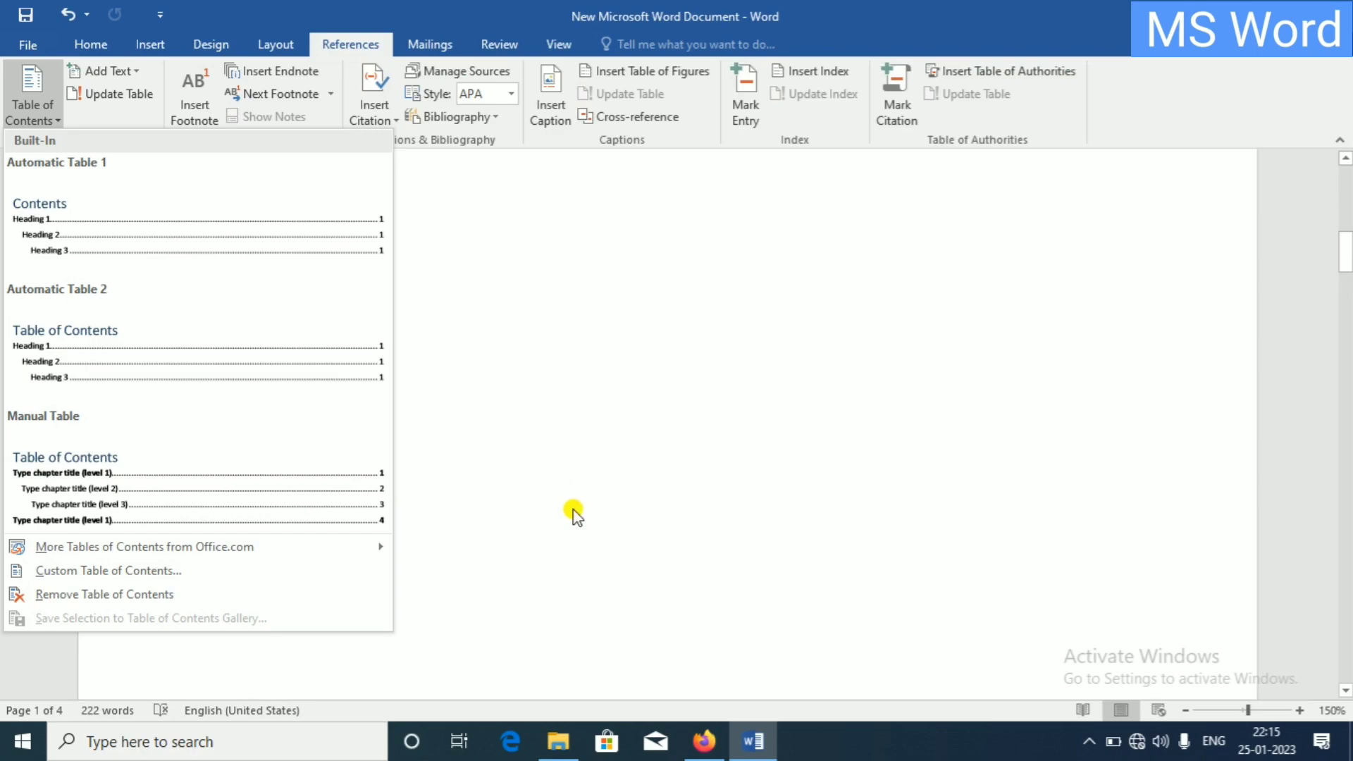
{"action": "left_click", "coordinate": [574, 513]}
{"action": "scroll", "coordinate": [569, 502], "scroll_direction": "up", "scroll_amount": 3}
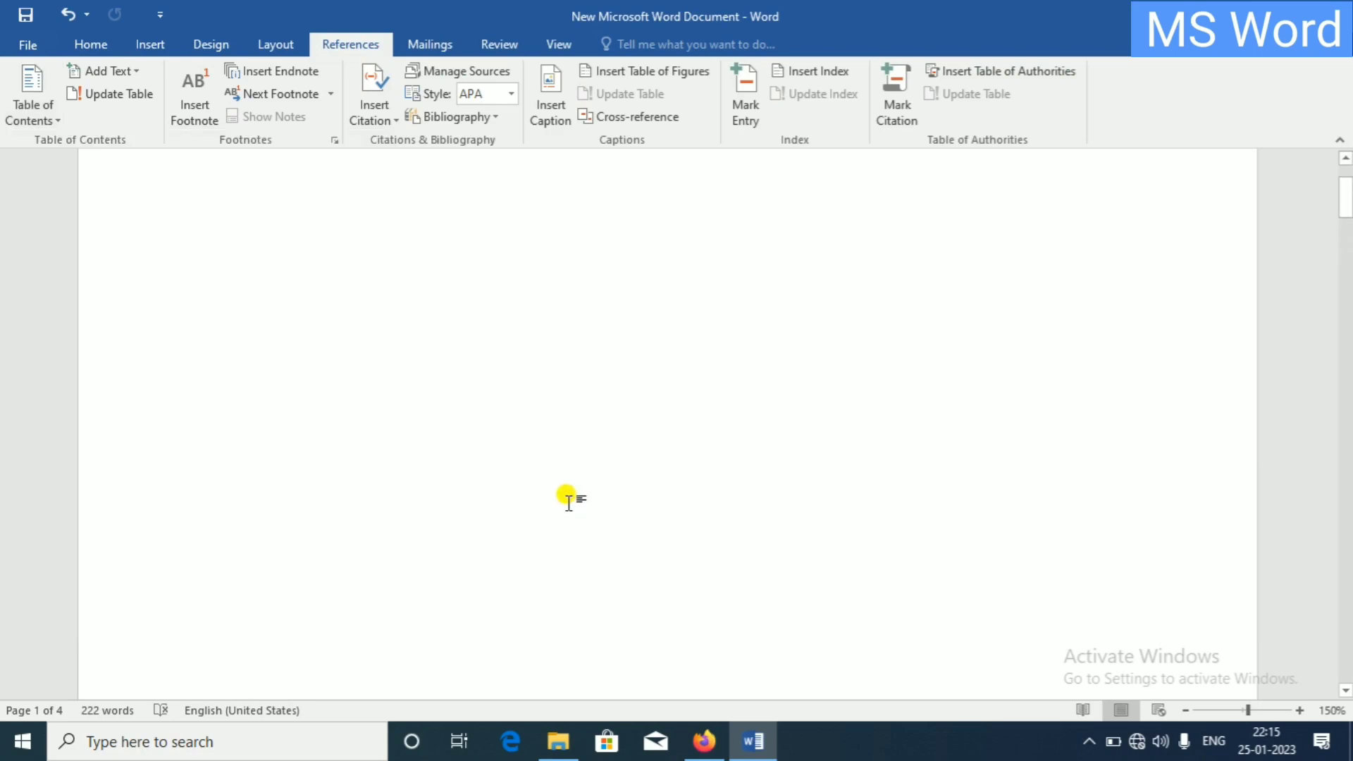
{"action": "scroll", "coordinate": [570, 502], "scroll_direction": "up", "scroll_amount": 2}
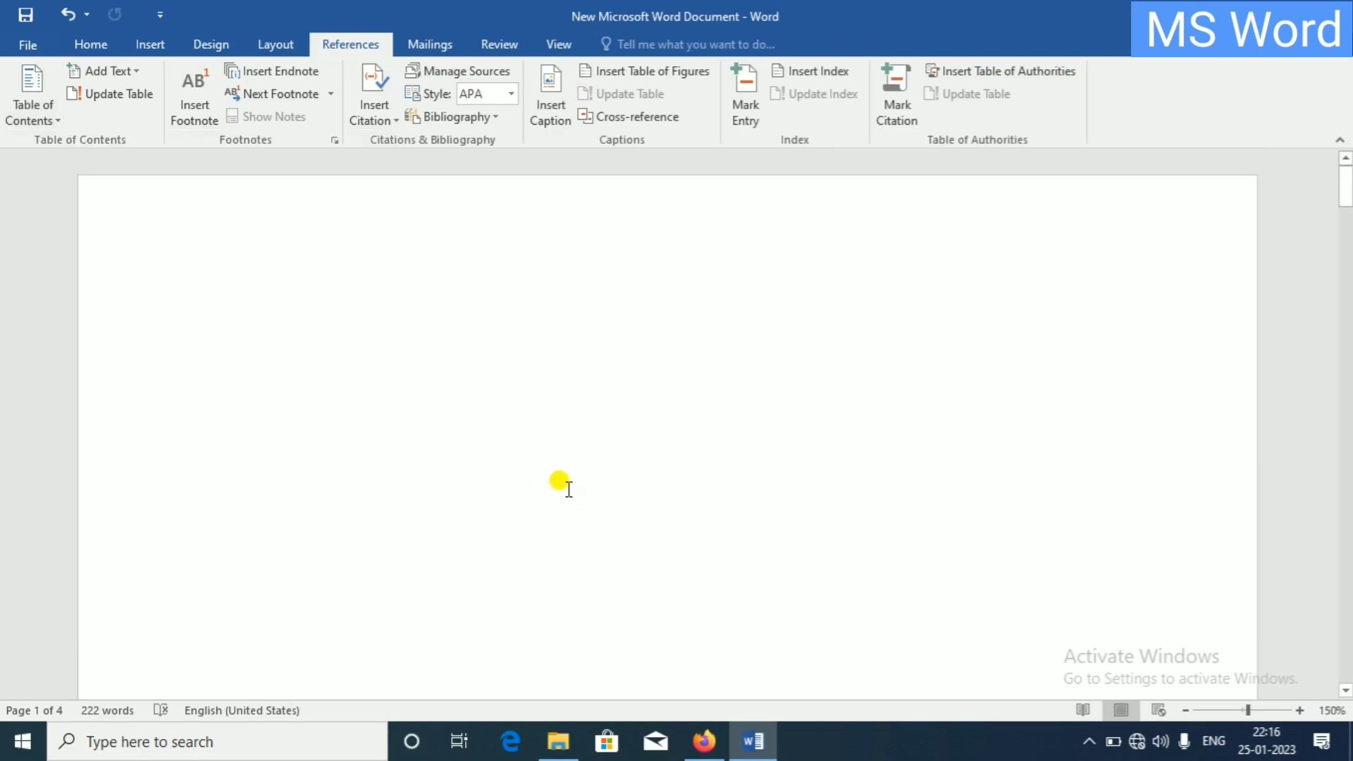
{"action": "scroll", "coordinate": [570, 494], "scroll_direction": "down", "scroll_amount": 1}
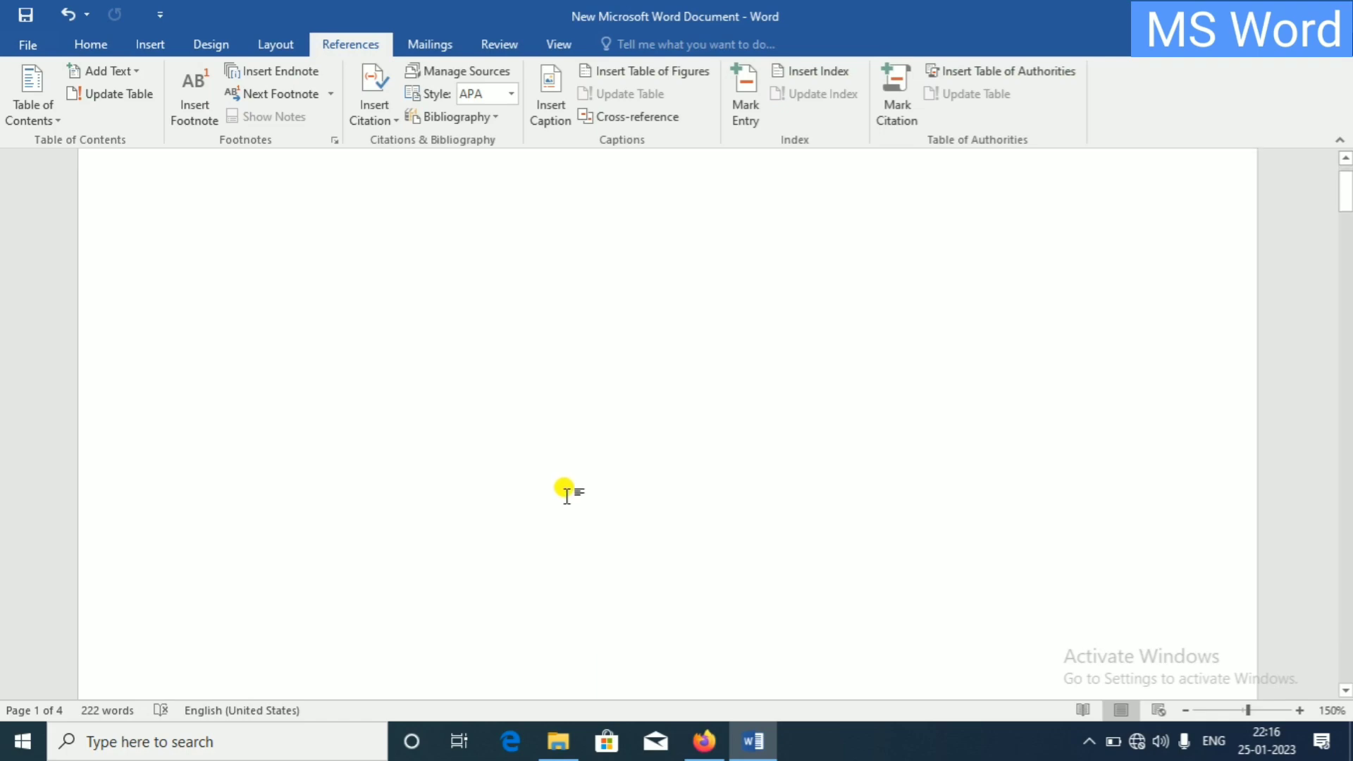
{"action": "scroll", "coordinate": [611, 479], "scroll_direction": "down", "scroll_amount": 2}
{"action": "scroll", "coordinate": [612, 486], "scroll_direction": "down", "scroll_amount": 2}
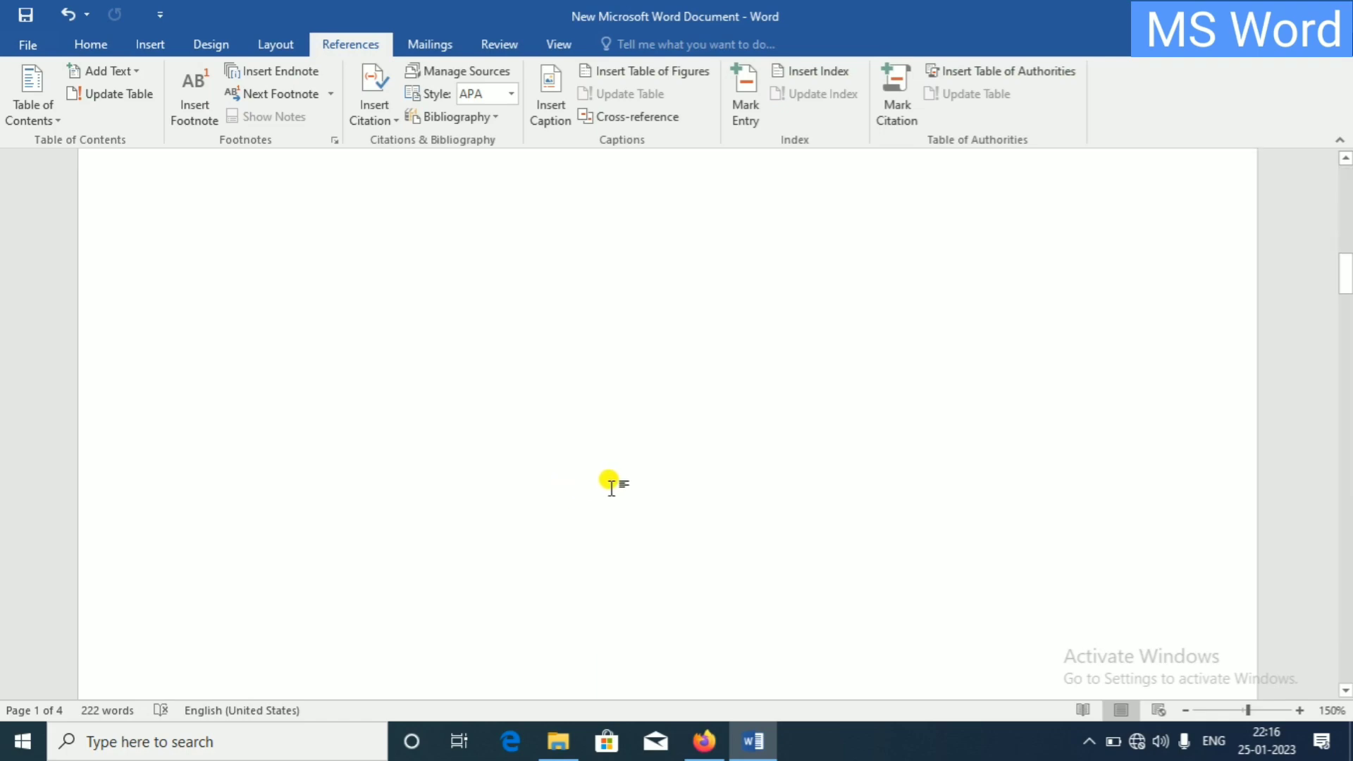
{"action": "scroll", "coordinate": [611, 485], "scroll_direction": "down", "scroll_amount": 3}
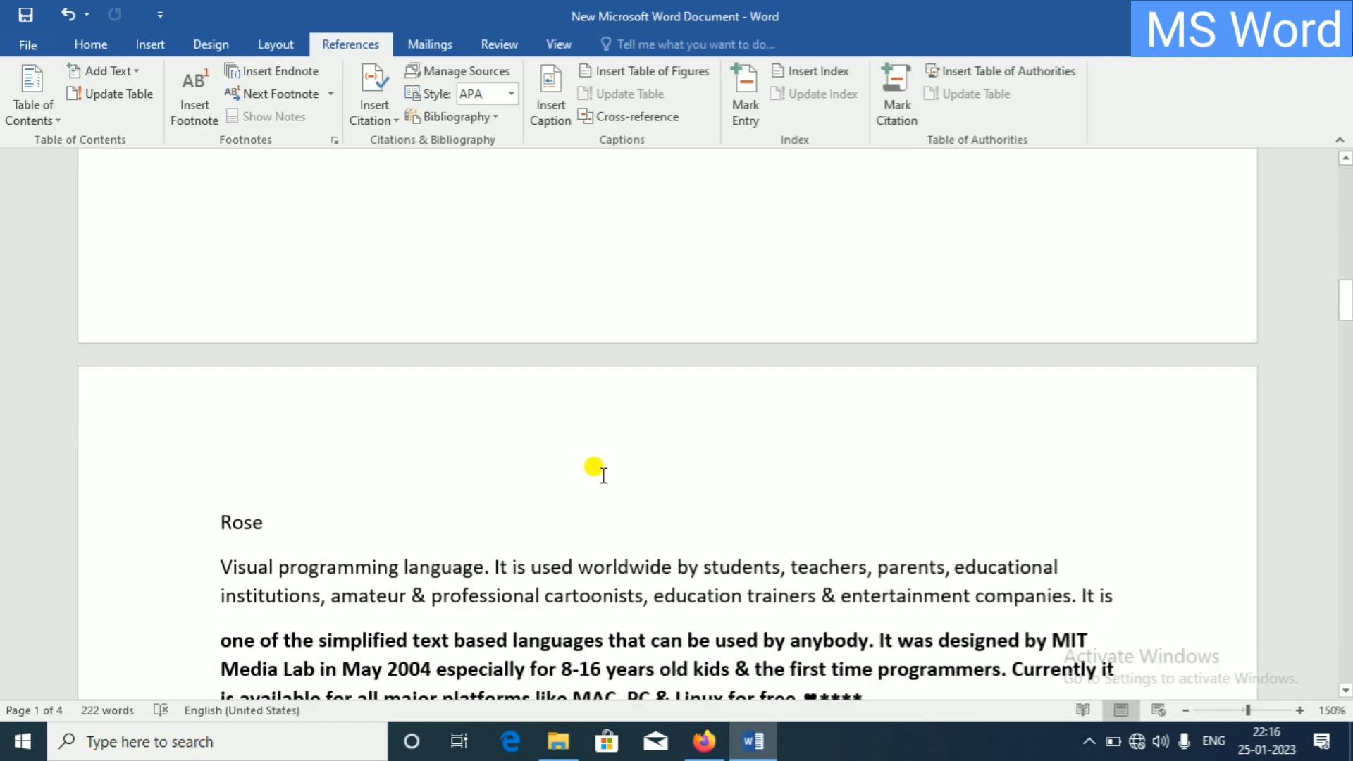
{"action": "scroll", "coordinate": [324, 532], "scroll_direction": "down", "scroll_amount": 2}
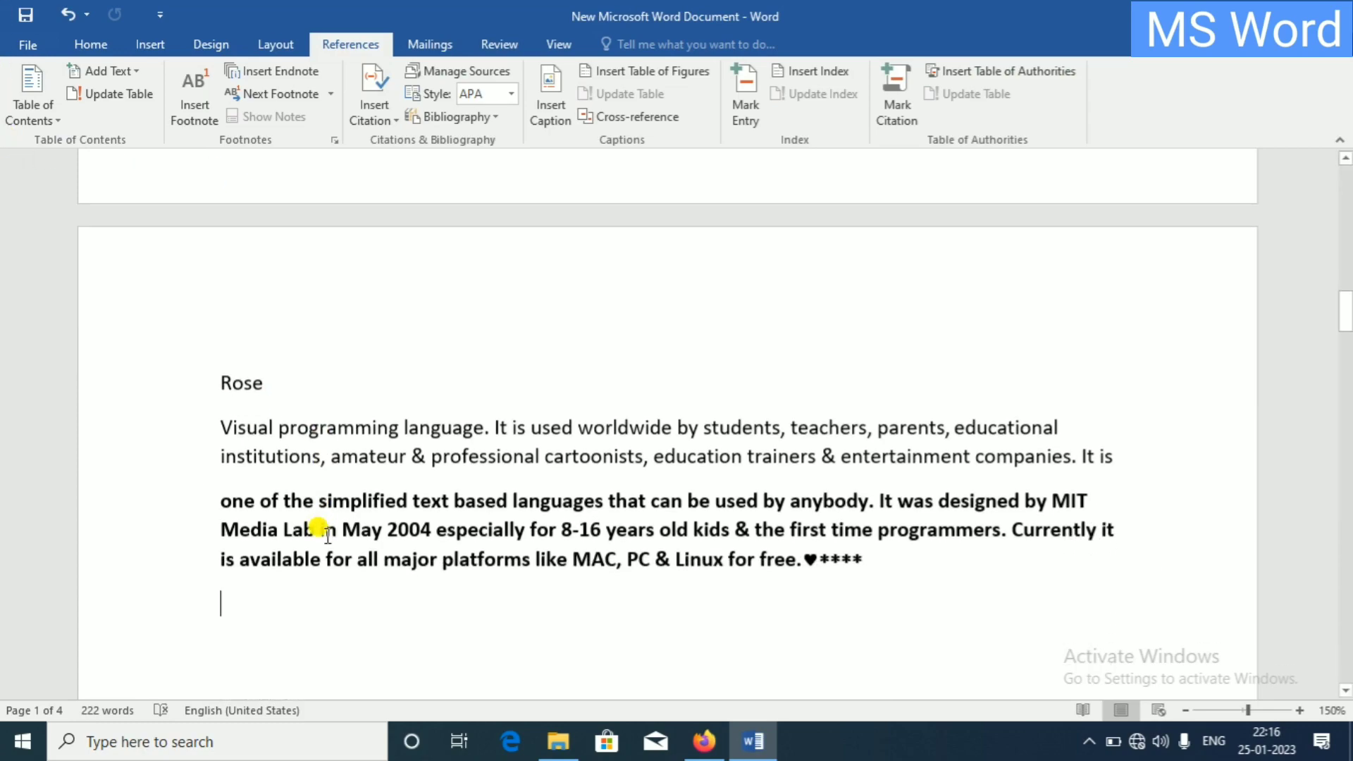
Make the Rose title a level 1 contents heading
{"action": "left_click", "coordinate": [107, 374]}
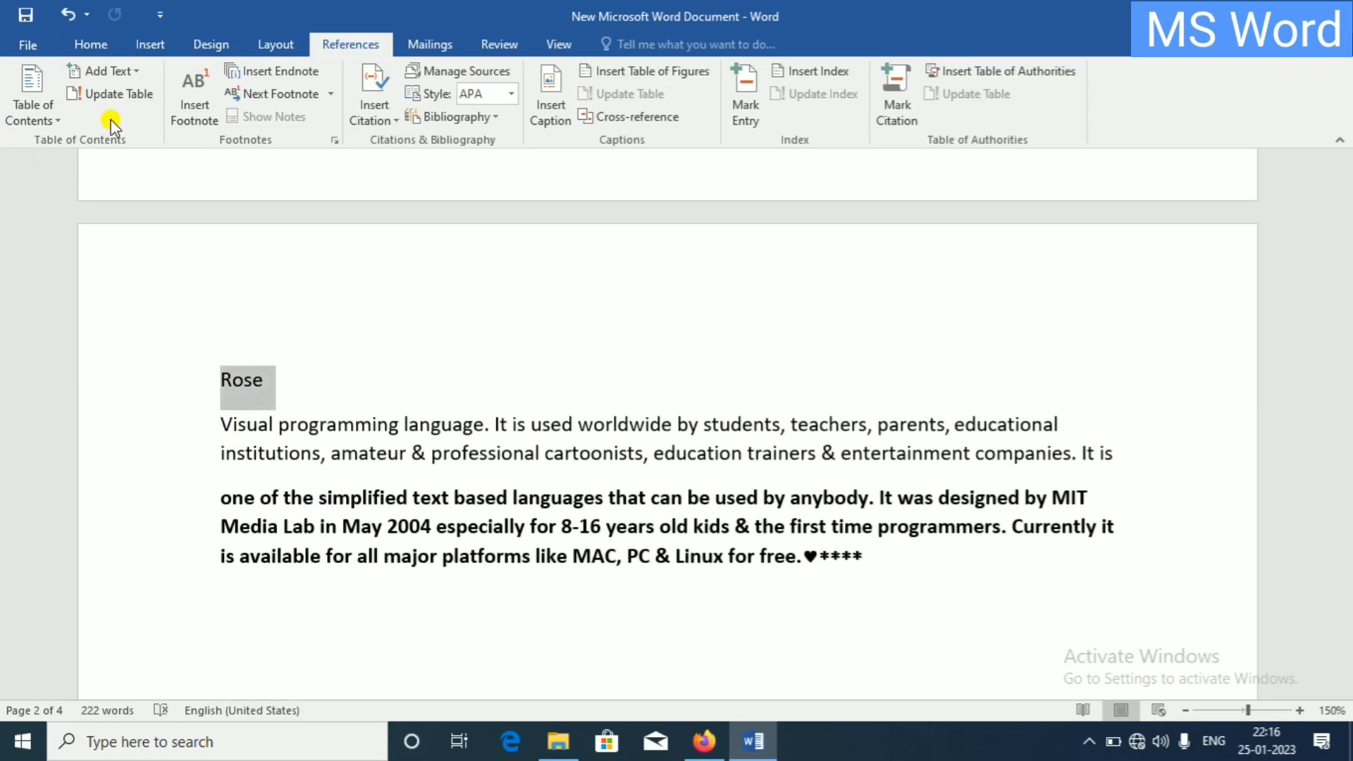
{"action": "left_click", "coordinate": [110, 71]}
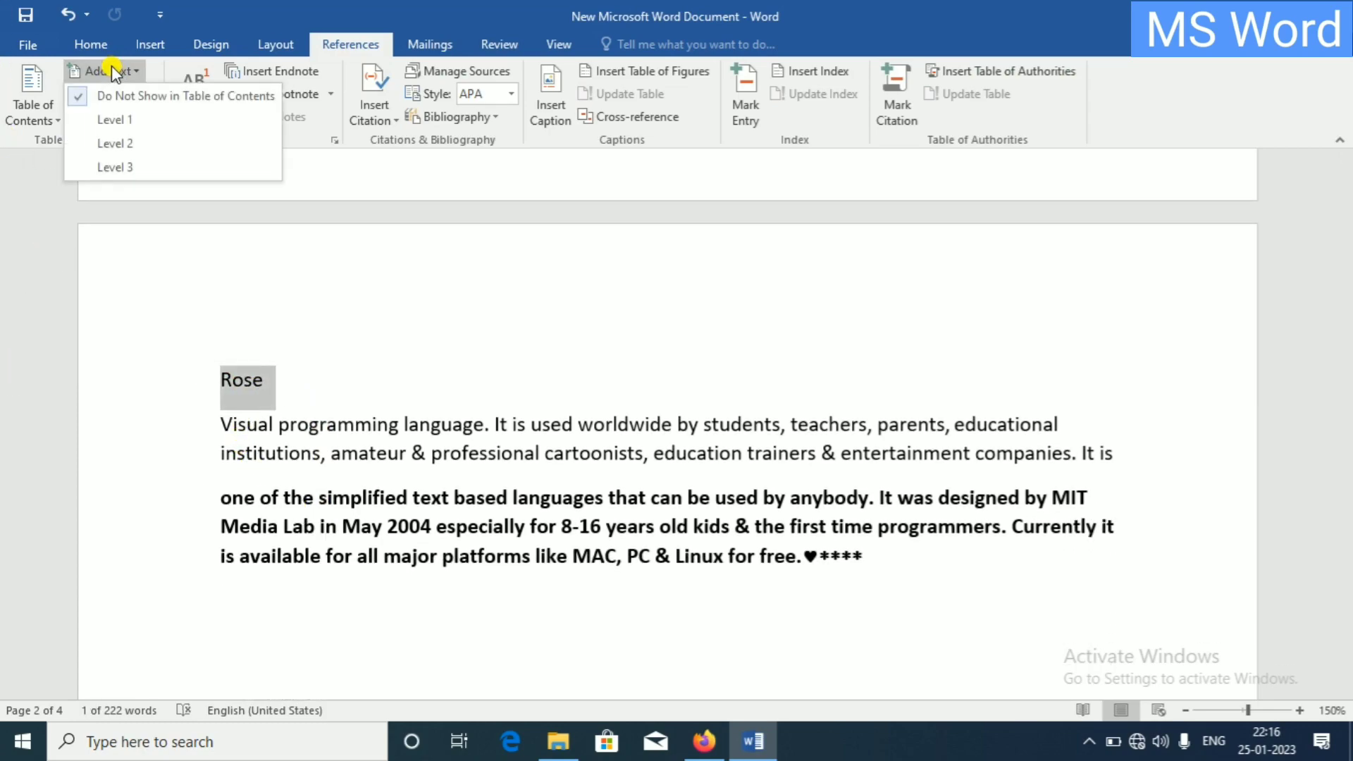
{"action": "left_click", "coordinate": [112, 119]}
{"action": "left_click", "coordinate": [268, 382]}
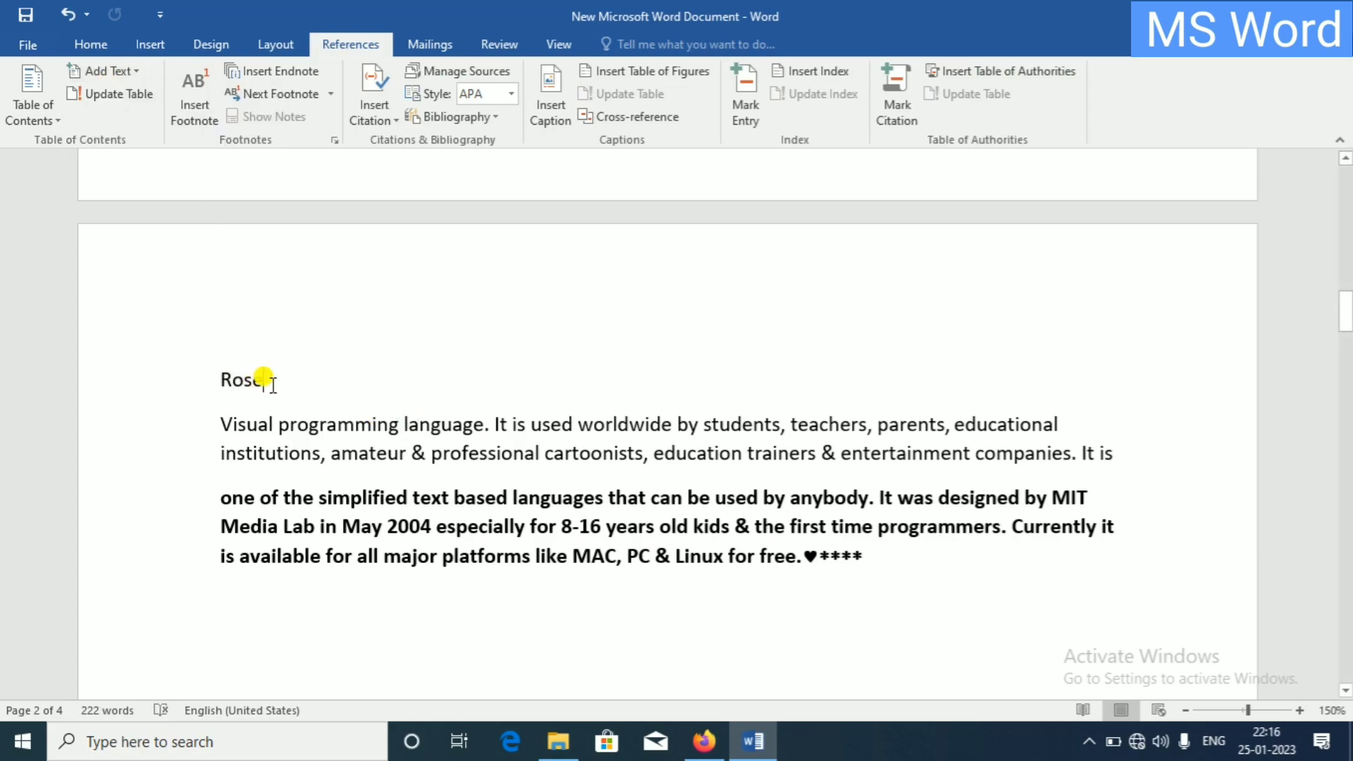
{"action": "left_click", "coordinate": [136, 356]}
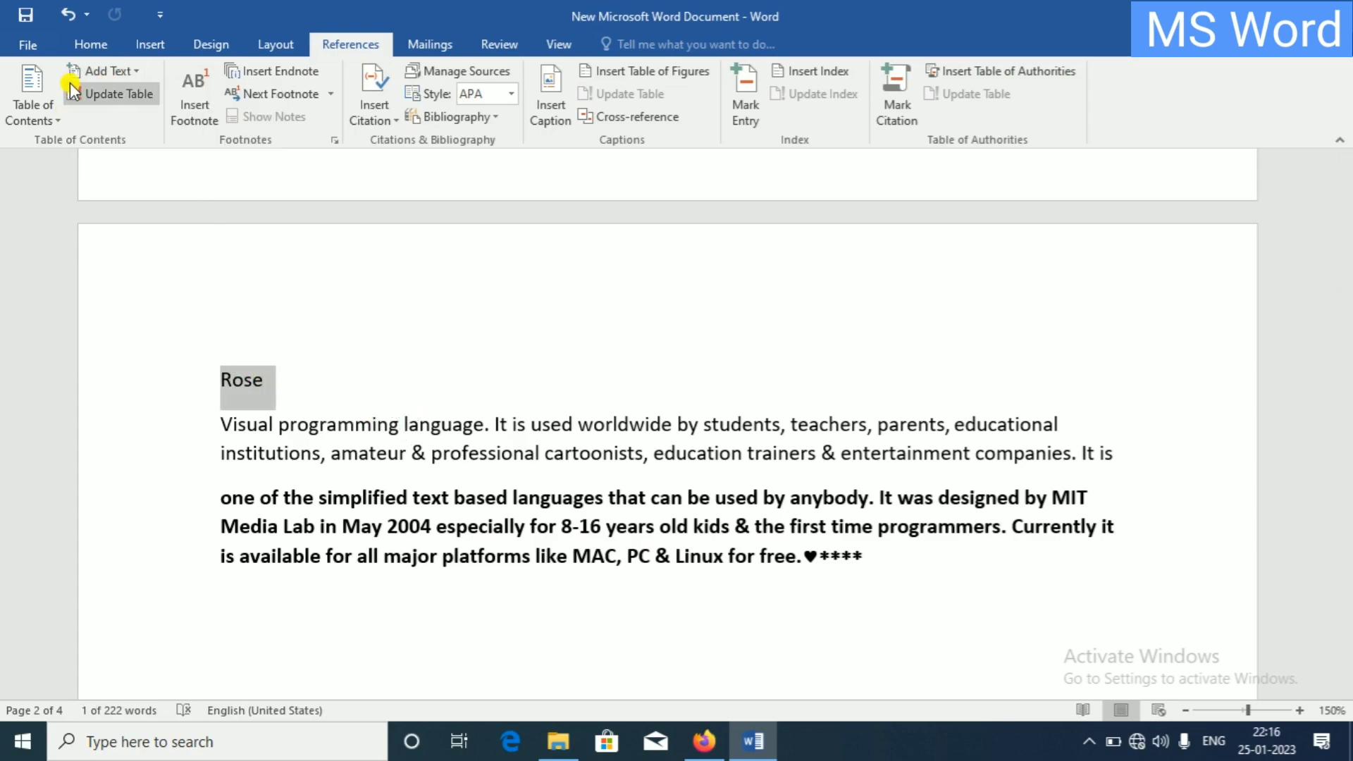
{"action": "left_click", "coordinate": [115, 71]}
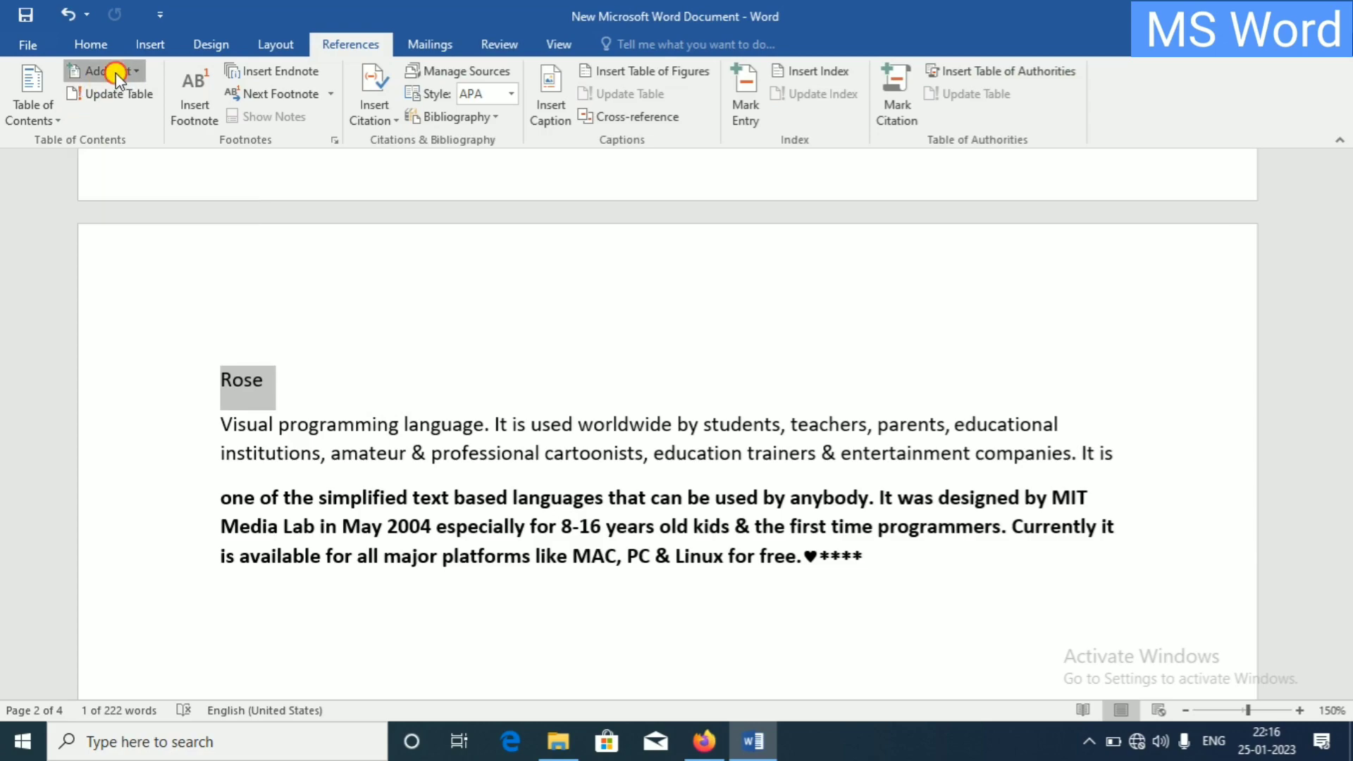
{"action": "left_click", "coordinate": [130, 127]}
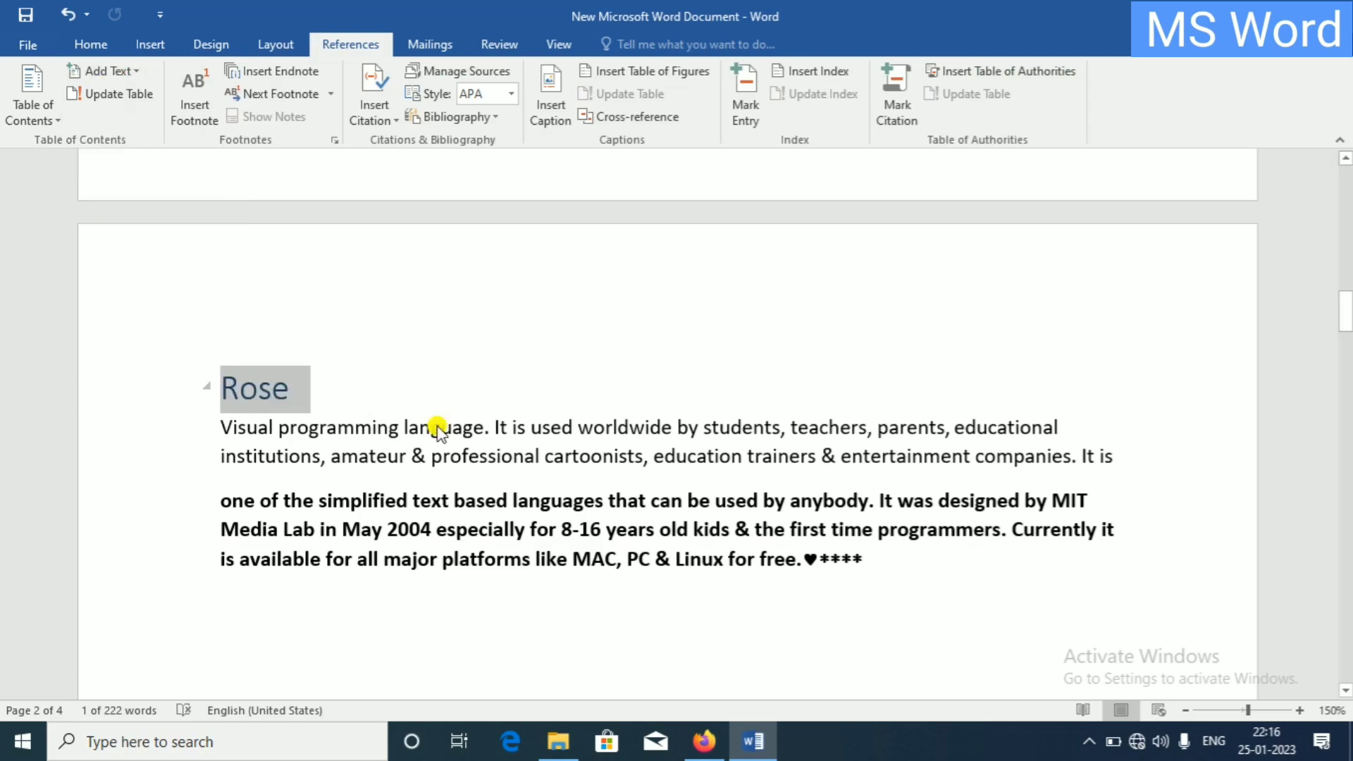
Make the Mango title a level 2 and the Appel title a level 3 contents heading
{"action": "scroll", "coordinate": [451, 437], "scroll_direction": "down", "scroll_amount": 3}
{"action": "scroll", "coordinate": [472, 465], "scroll_direction": "down", "scroll_amount": 5}
{"action": "scroll", "coordinate": [484, 466], "scroll_direction": "down", "scroll_amount": 3}
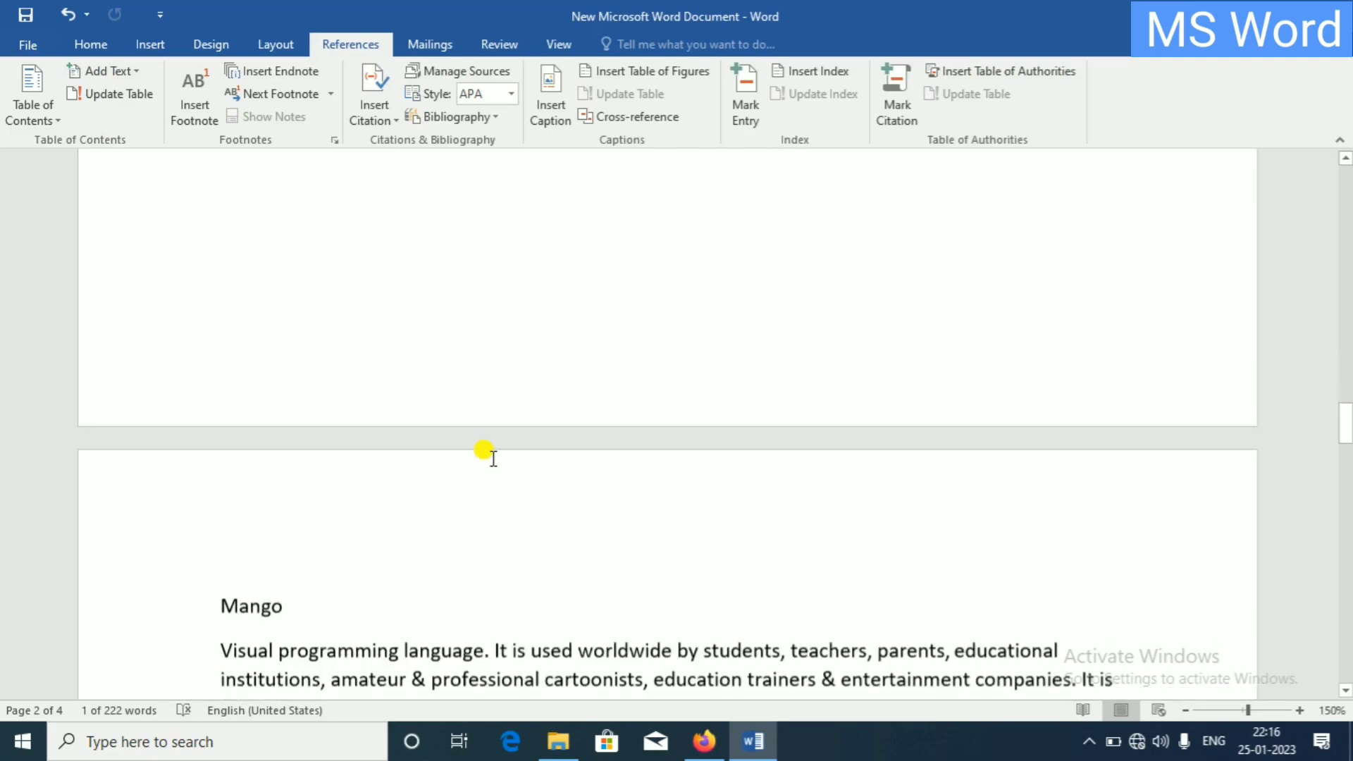
{"action": "scroll", "coordinate": [423, 366], "scroll_direction": "down", "scroll_amount": 3}
{"action": "left_click", "coordinate": [95, 282]}
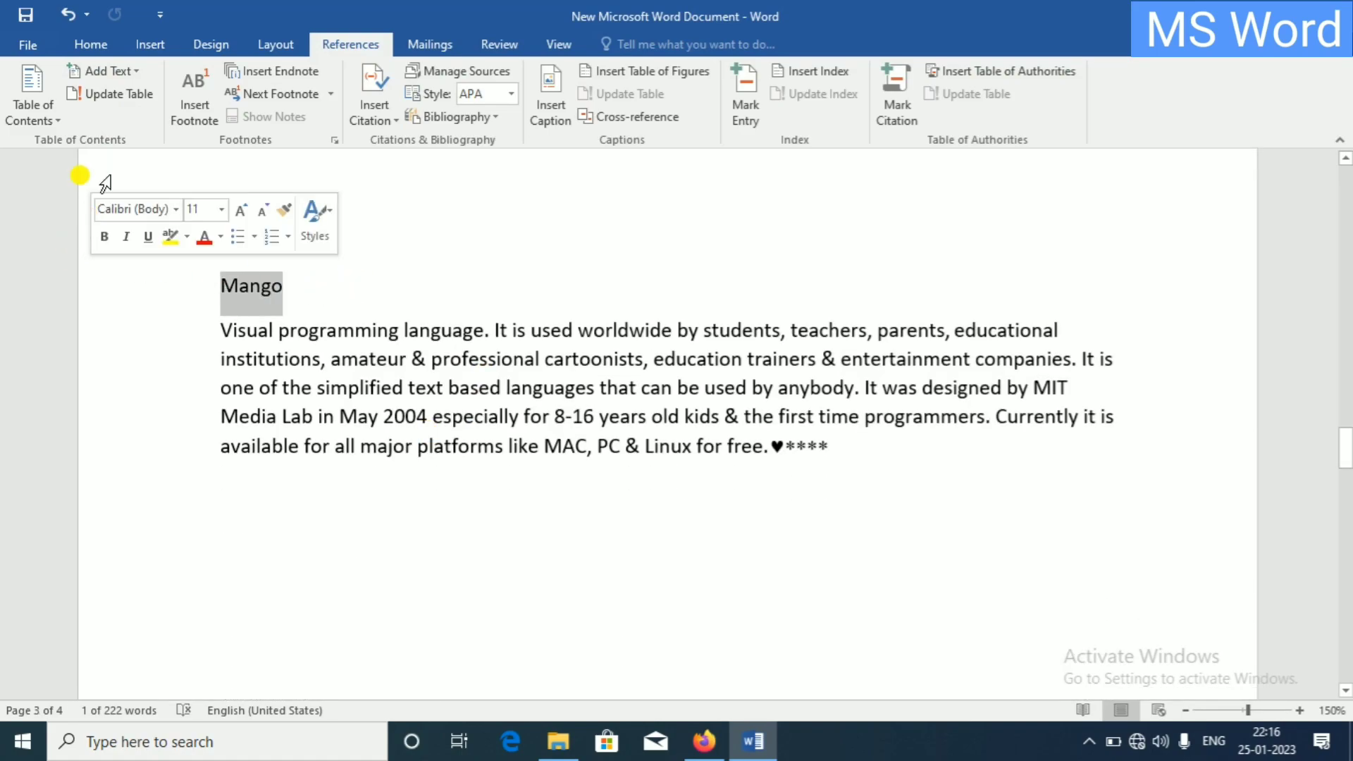
{"action": "left_click", "coordinate": [116, 69]}
{"action": "left_click", "coordinate": [141, 142]}
{"action": "scroll", "coordinate": [367, 591], "scroll_direction": "down", "scroll_amount": 5}
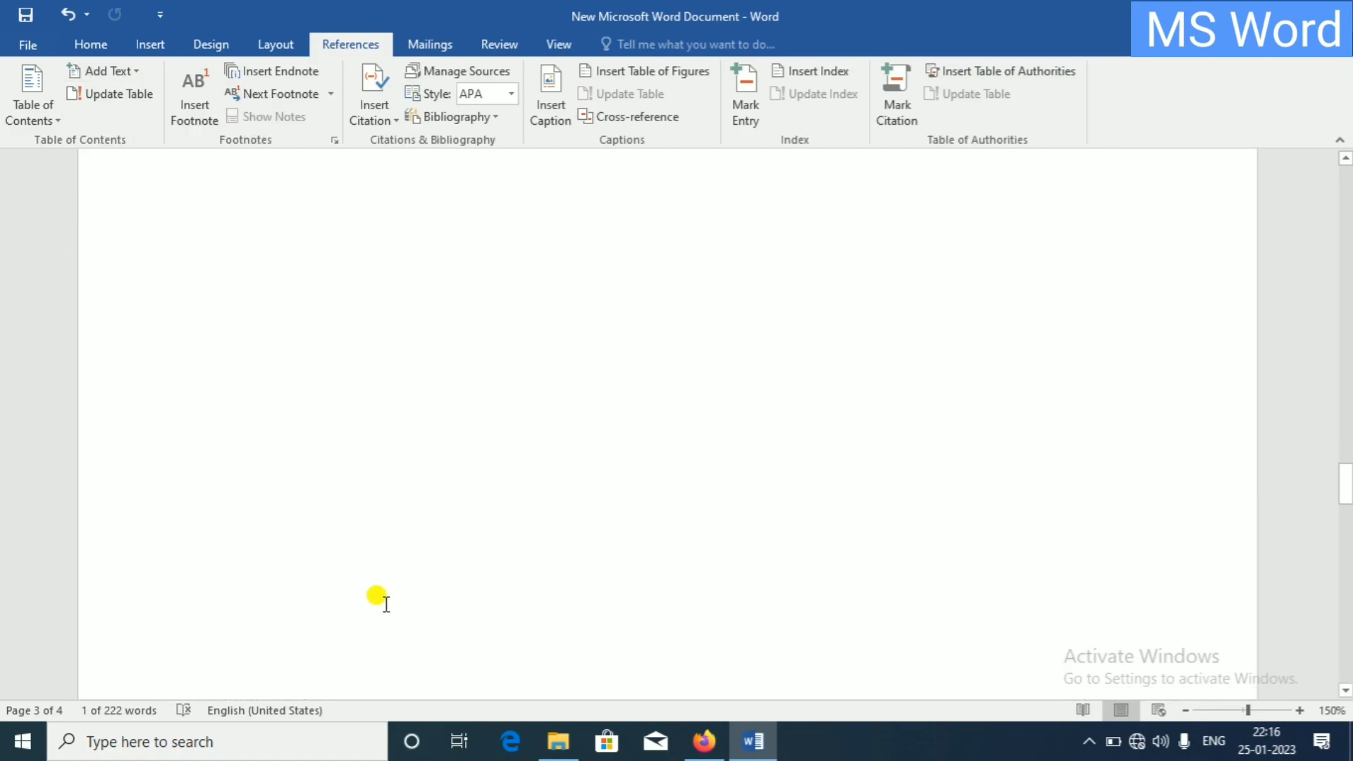
{"action": "scroll", "coordinate": [380, 595], "scroll_direction": "down", "scroll_amount": 2}
{"action": "scroll", "coordinate": [381, 585], "scroll_direction": "down", "scroll_amount": 3}
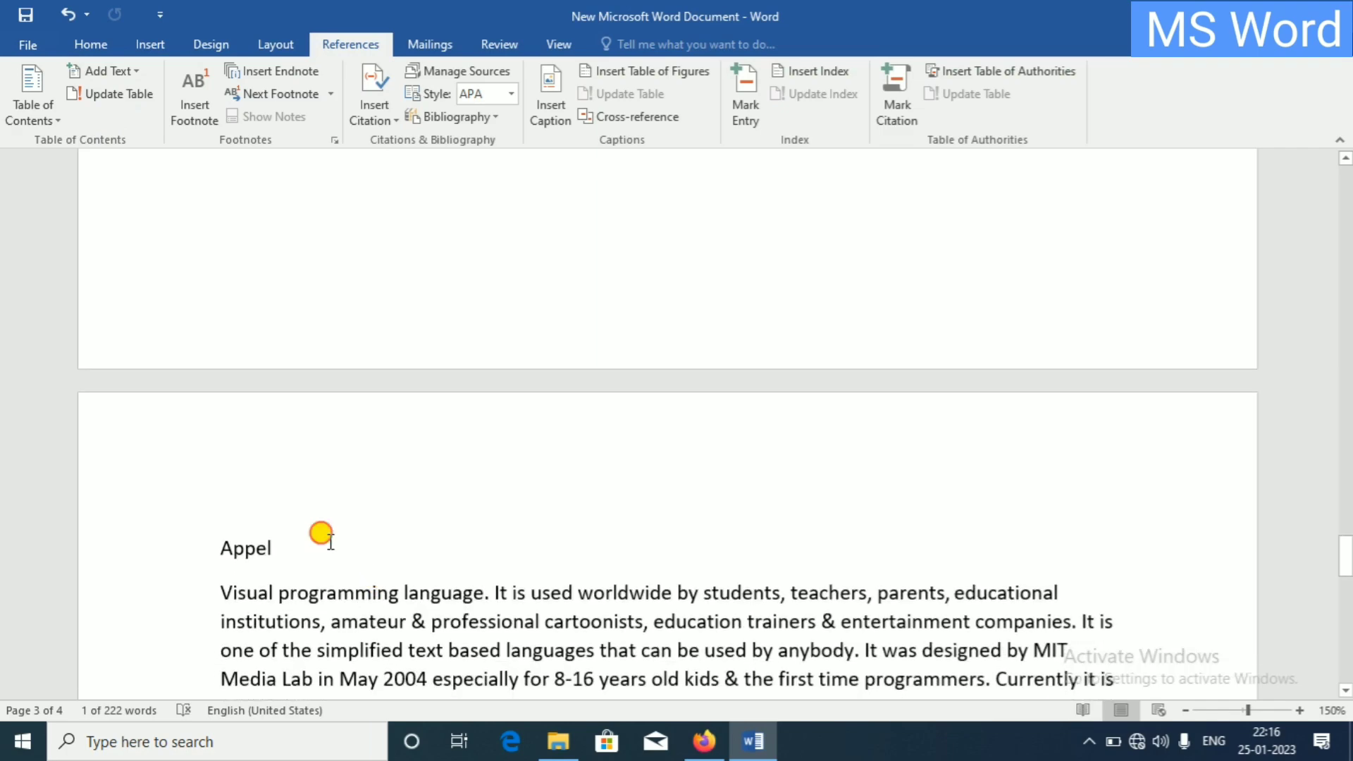
{"action": "left_click", "coordinate": [8, 536]}
{"action": "left_click", "coordinate": [109, 70]}
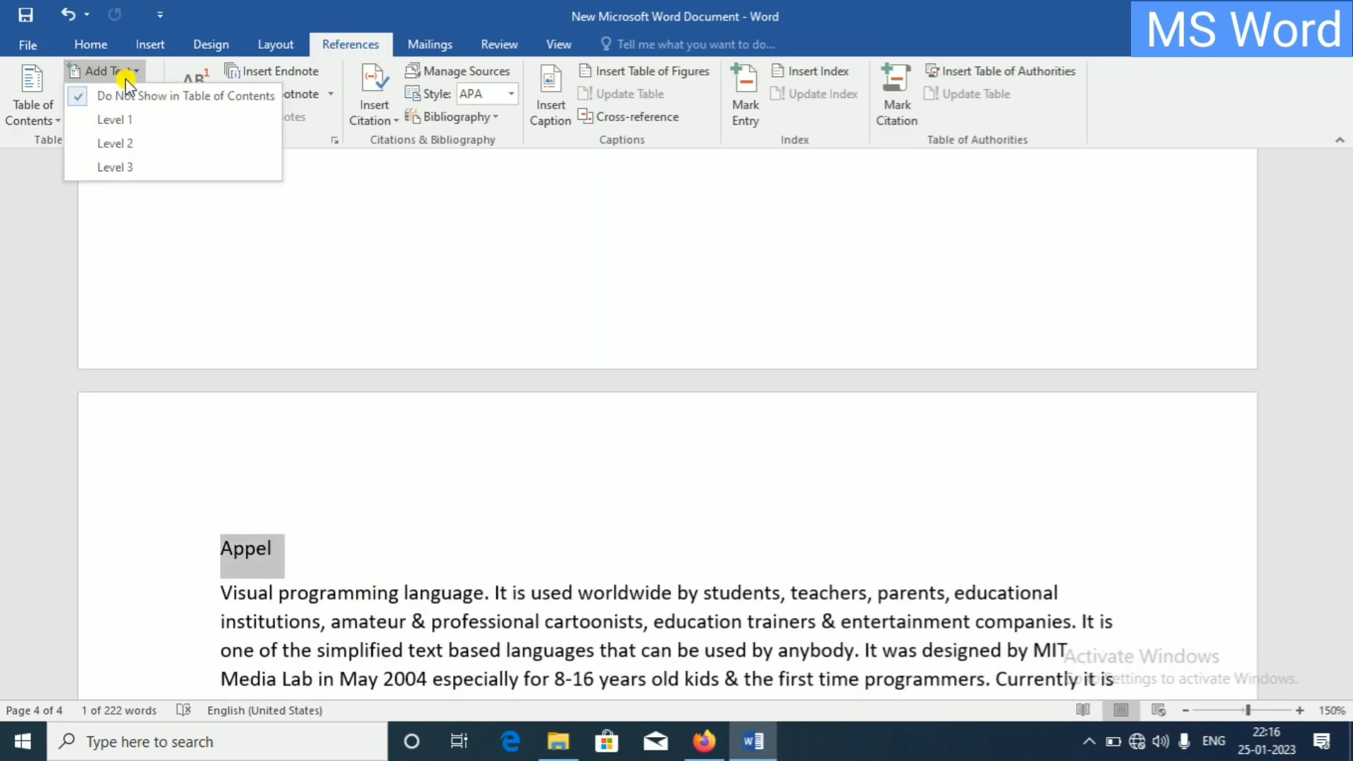
{"action": "left_click", "coordinate": [150, 169]}
Return to the blank first page and place the cursor at its top
{"action": "scroll", "coordinate": [536, 578], "scroll_direction": "up", "scroll_amount": 3}
{"action": "scroll", "coordinate": [546, 578], "scroll_direction": "up", "scroll_amount": 2}
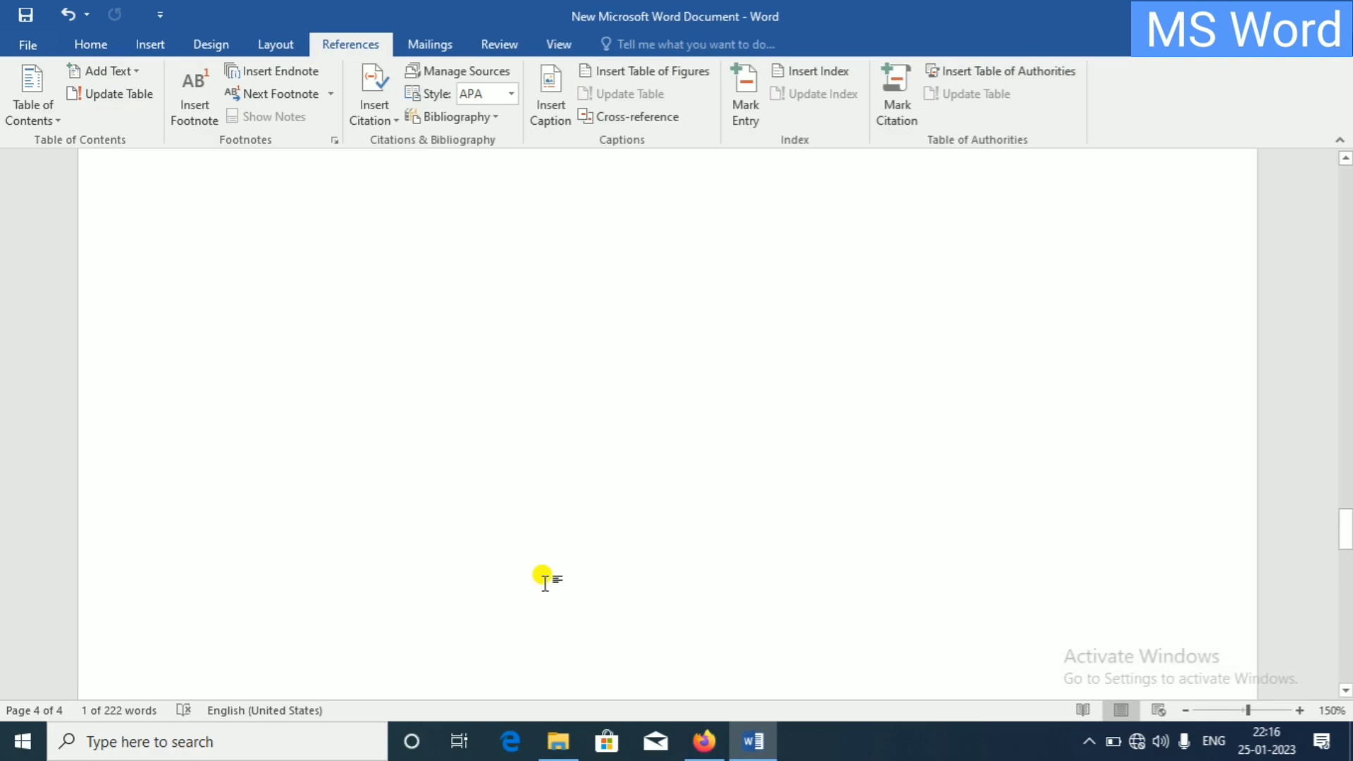
{"action": "scroll", "coordinate": [539, 529], "scroll_direction": "up", "scroll_amount": 3}
{"action": "scroll", "coordinate": [539, 497], "scroll_direction": "up", "scroll_amount": 2}
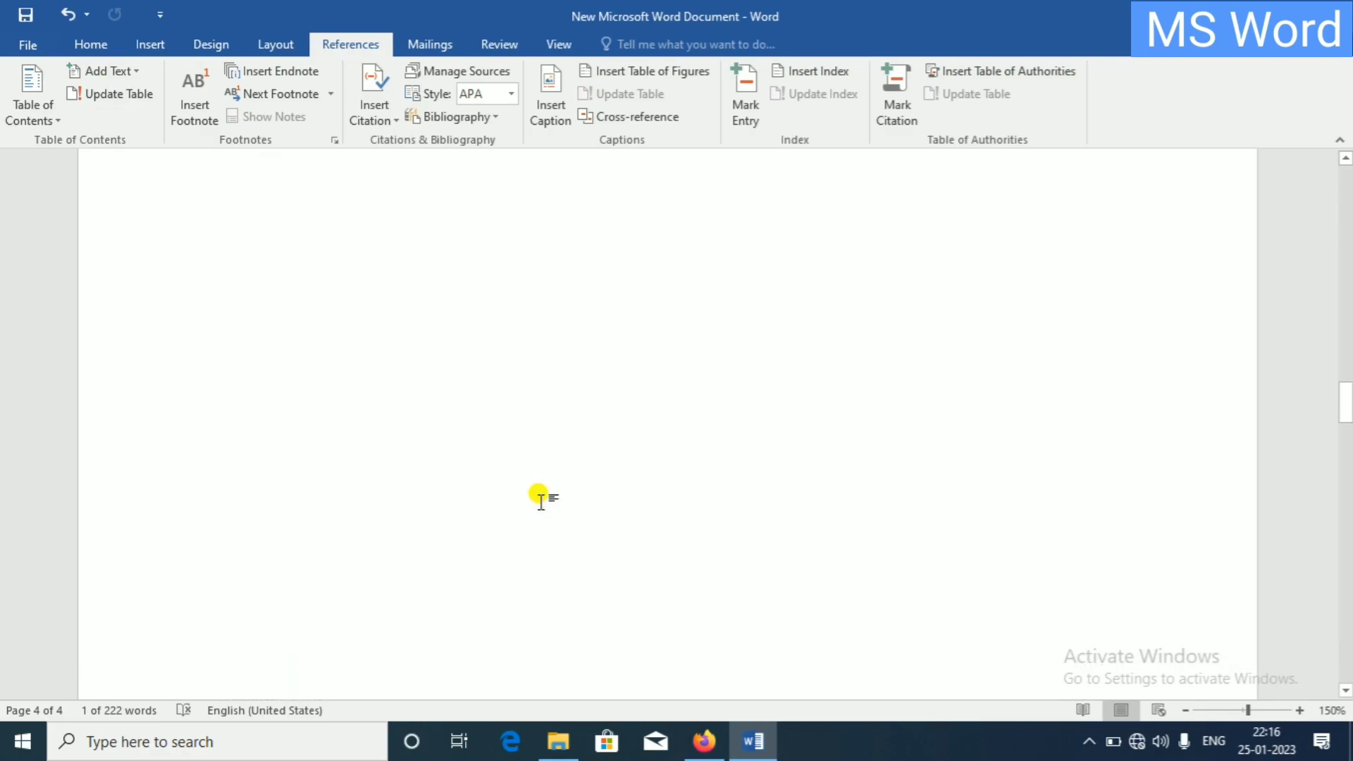
{"action": "scroll", "coordinate": [540, 499], "scroll_direction": "up", "scroll_amount": 3}
{"action": "scroll", "coordinate": [546, 498], "scroll_direction": "up", "scroll_amount": 3}
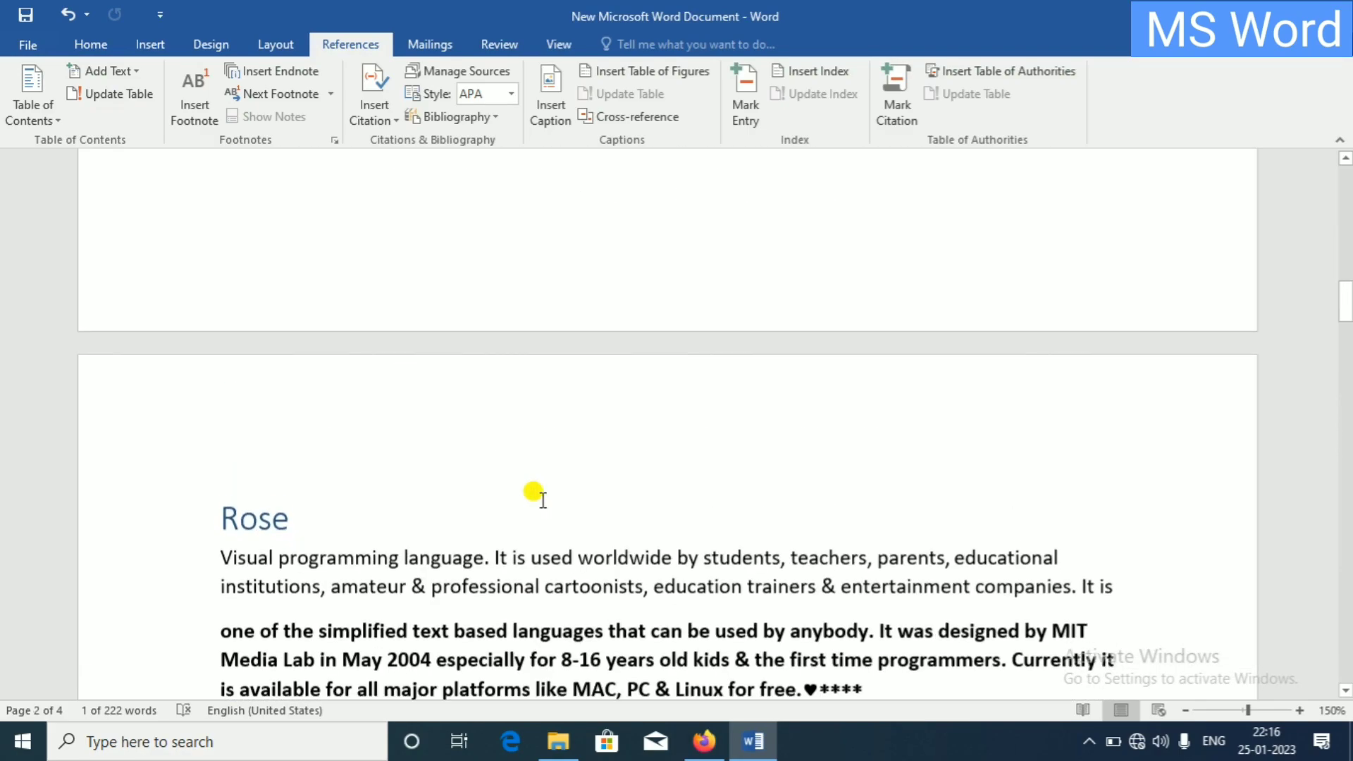
{"action": "scroll", "coordinate": [553, 496], "scroll_direction": "up", "scroll_amount": 3}
{"action": "scroll", "coordinate": [564, 497], "scroll_direction": "up", "scroll_amount": 3}
{"action": "scroll", "coordinate": [563, 497], "scroll_direction": "up", "scroll_amount": 2}
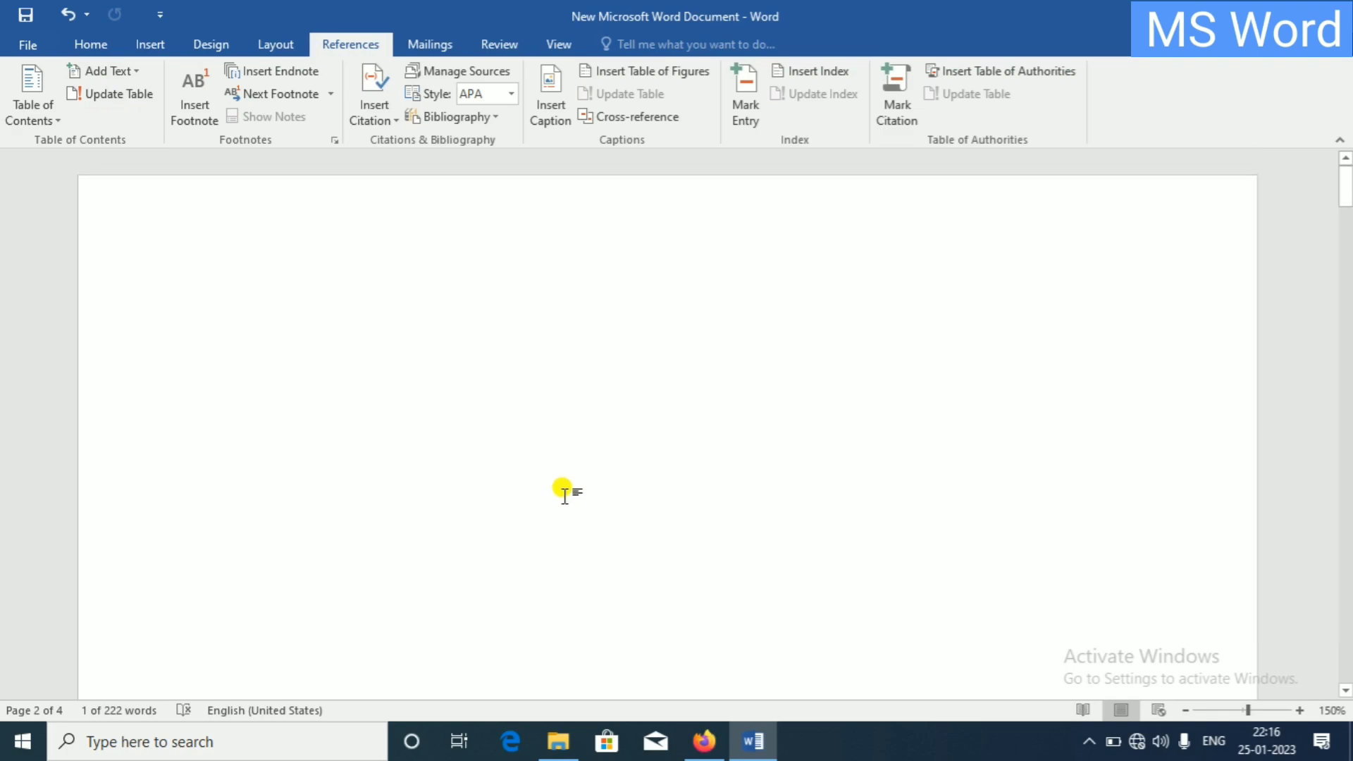
{"action": "left_click", "coordinate": [447, 336]}
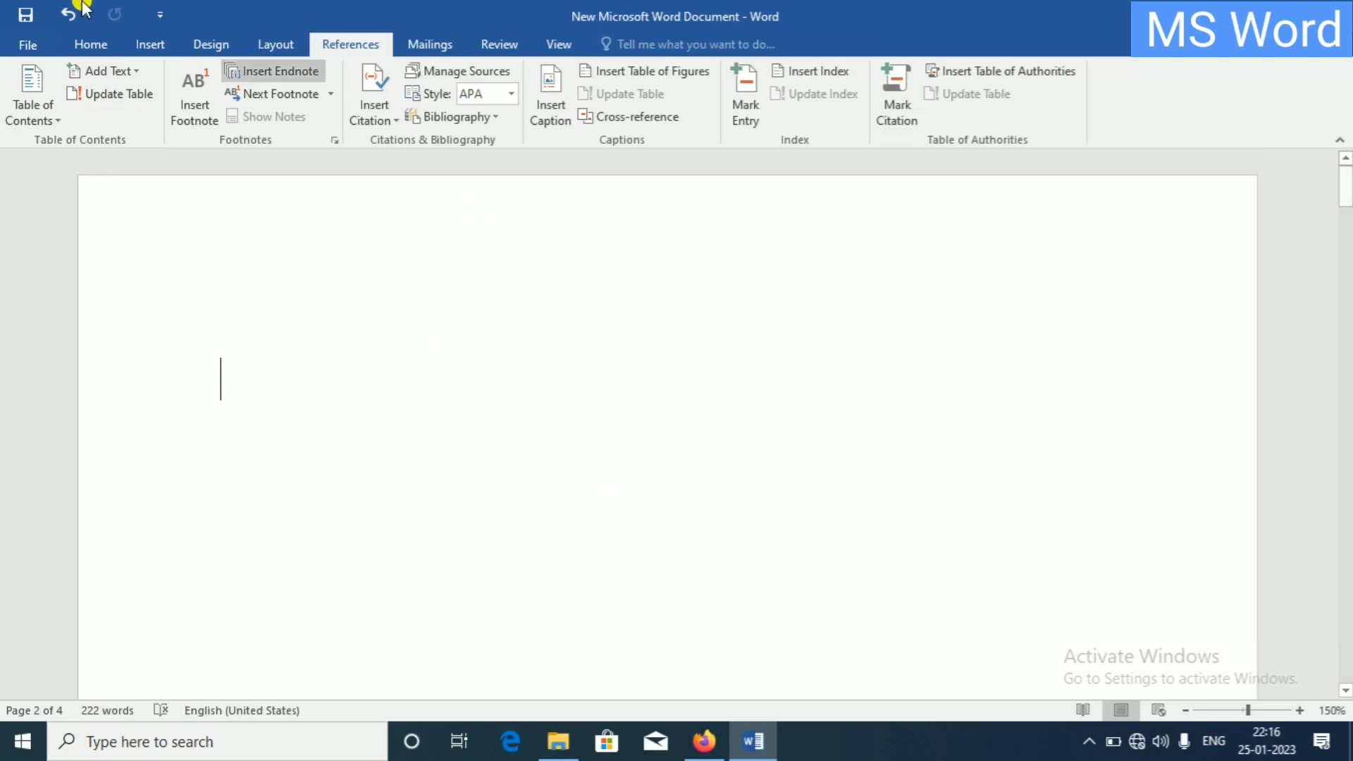
Insert Automatic Table 1 on the blank first page, listing Rose, Mango and Appel
{"action": "left_click", "coordinate": [35, 113]}
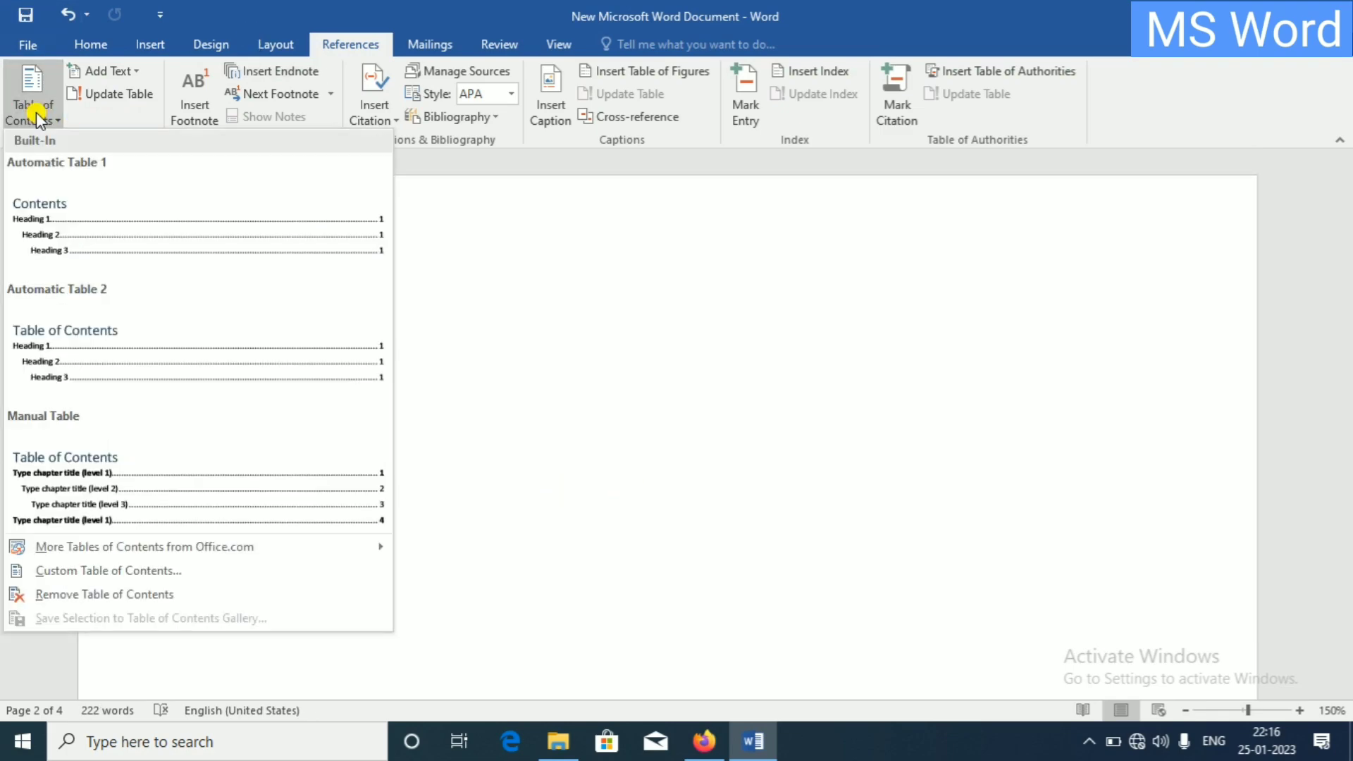
{"action": "left_click", "coordinate": [154, 266]}
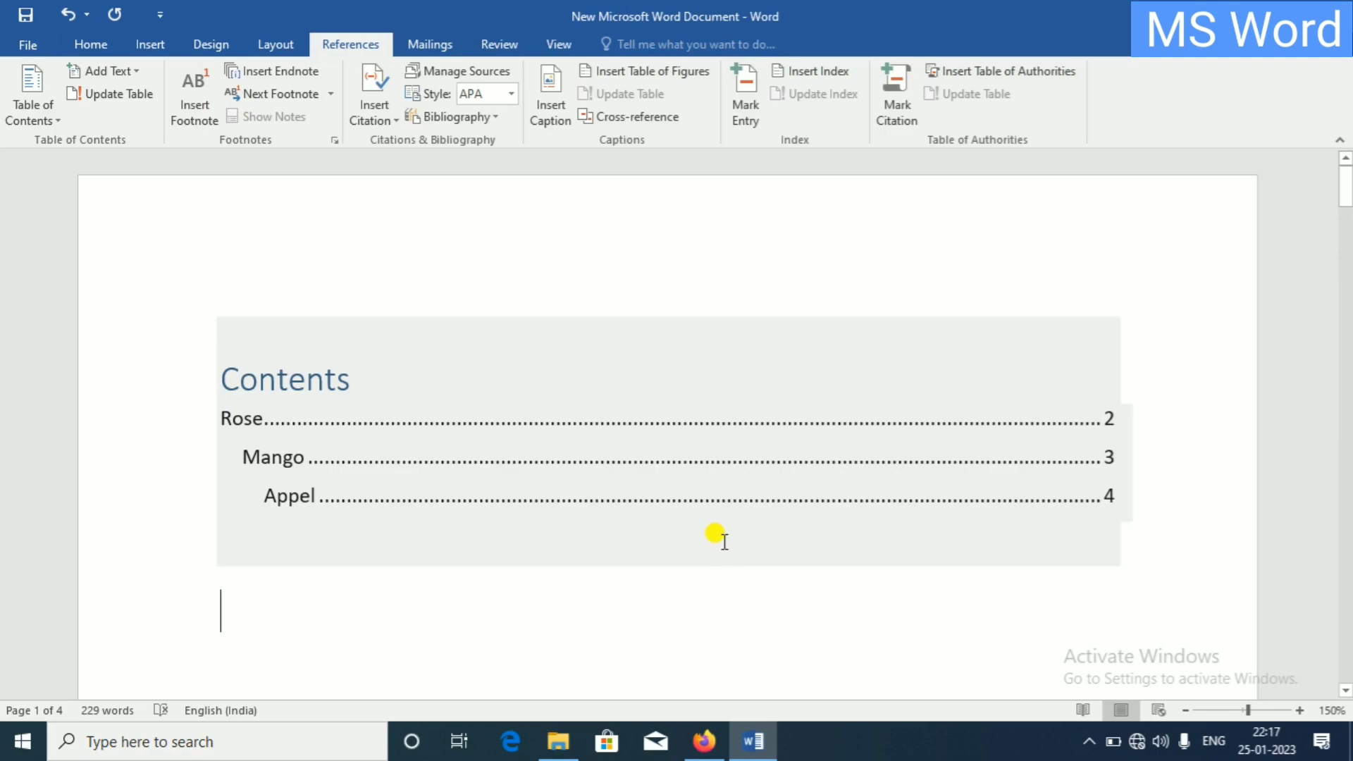
Follow the contents table's Appel entry to the Appel section on page 4
{"action": "scroll", "coordinate": [629, 659], "scroll_direction": "down", "scroll_amount": 2}
{"action": "scroll", "coordinate": [631, 640], "scroll_direction": "down", "scroll_amount": 2}
{"action": "scroll", "coordinate": [628, 638], "scroll_direction": "down", "scroll_amount": 3}
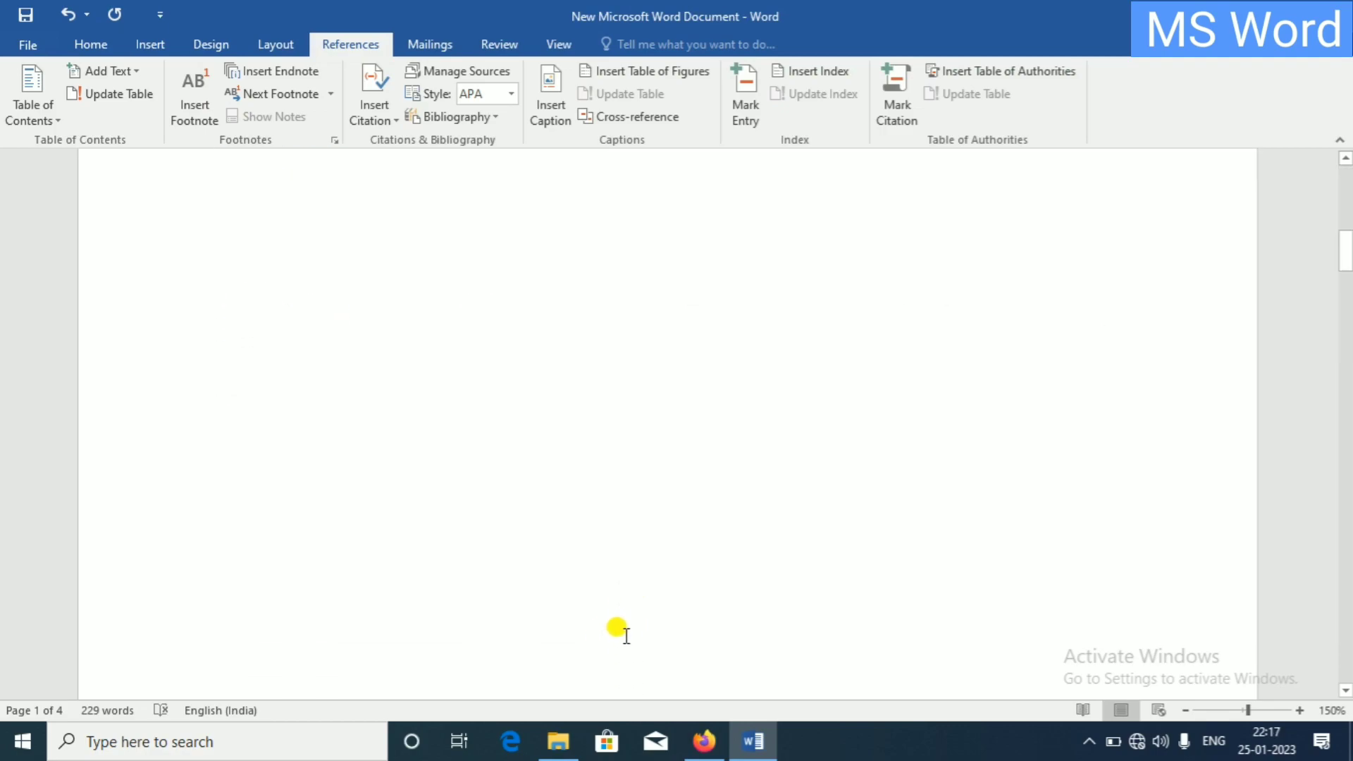
{"action": "scroll", "coordinate": [604, 629], "scroll_direction": "down", "scroll_amount": 5}
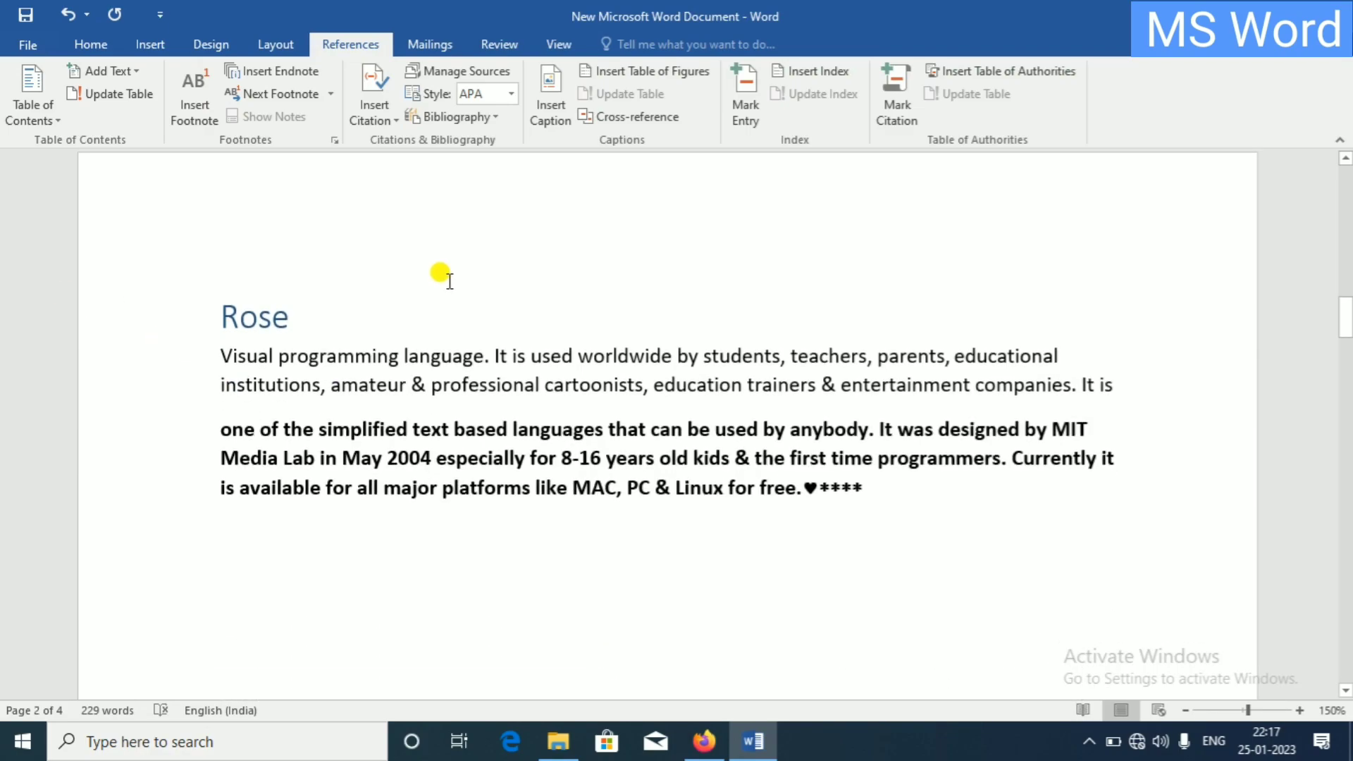
{"action": "scroll", "coordinate": [450, 280], "scroll_direction": "up", "scroll_amount": 2}
{"action": "scroll", "coordinate": [474, 402], "scroll_direction": "up", "scroll_amount": 2}
{"action": "scroll", "coordinate": [483, 396], "scroll_direction": "up", "scroll_amount": 3}
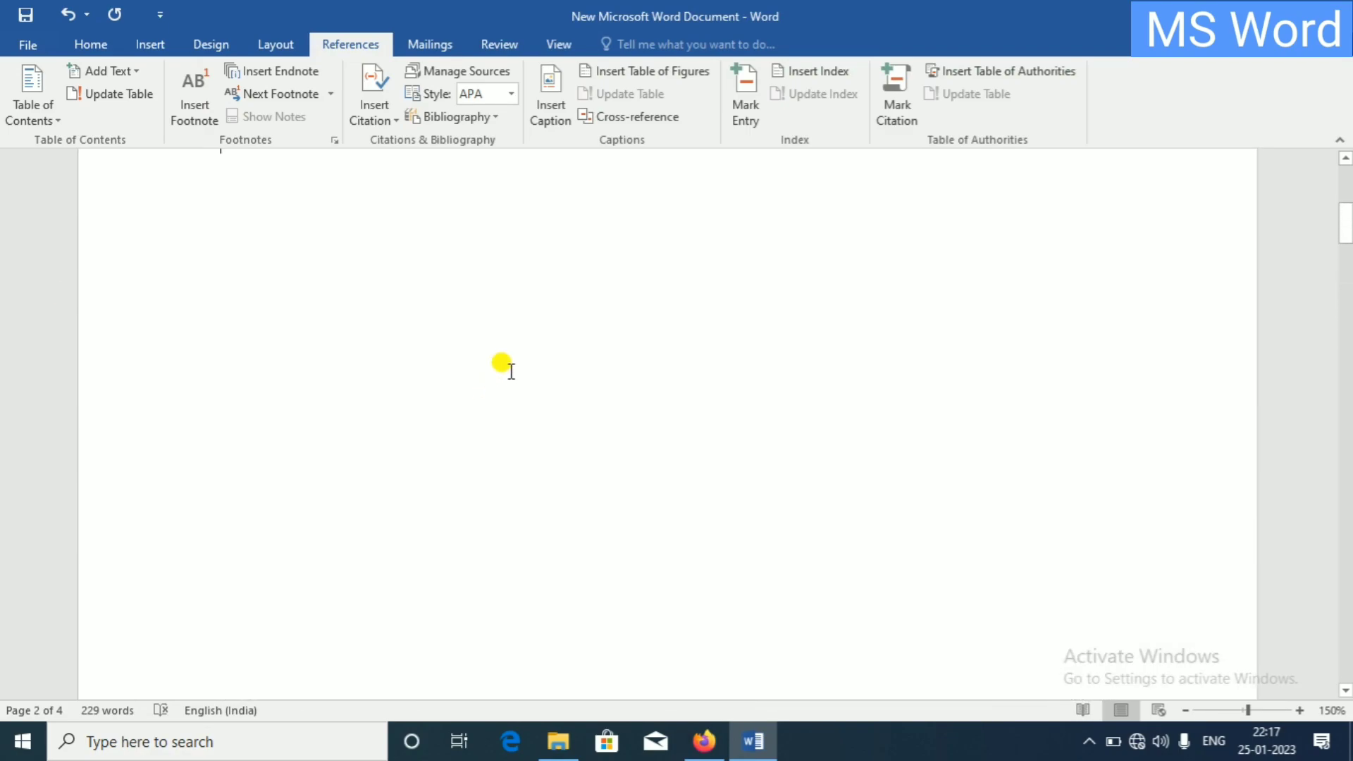
{"action": "scroll", "coordinate": [506, 370], "scroll_direction": "up", "scroll_amount": 3}
{"action": "scroll", "coordinate": [409, 345], "scroll_direction": "up", "scroll_amount": 3}
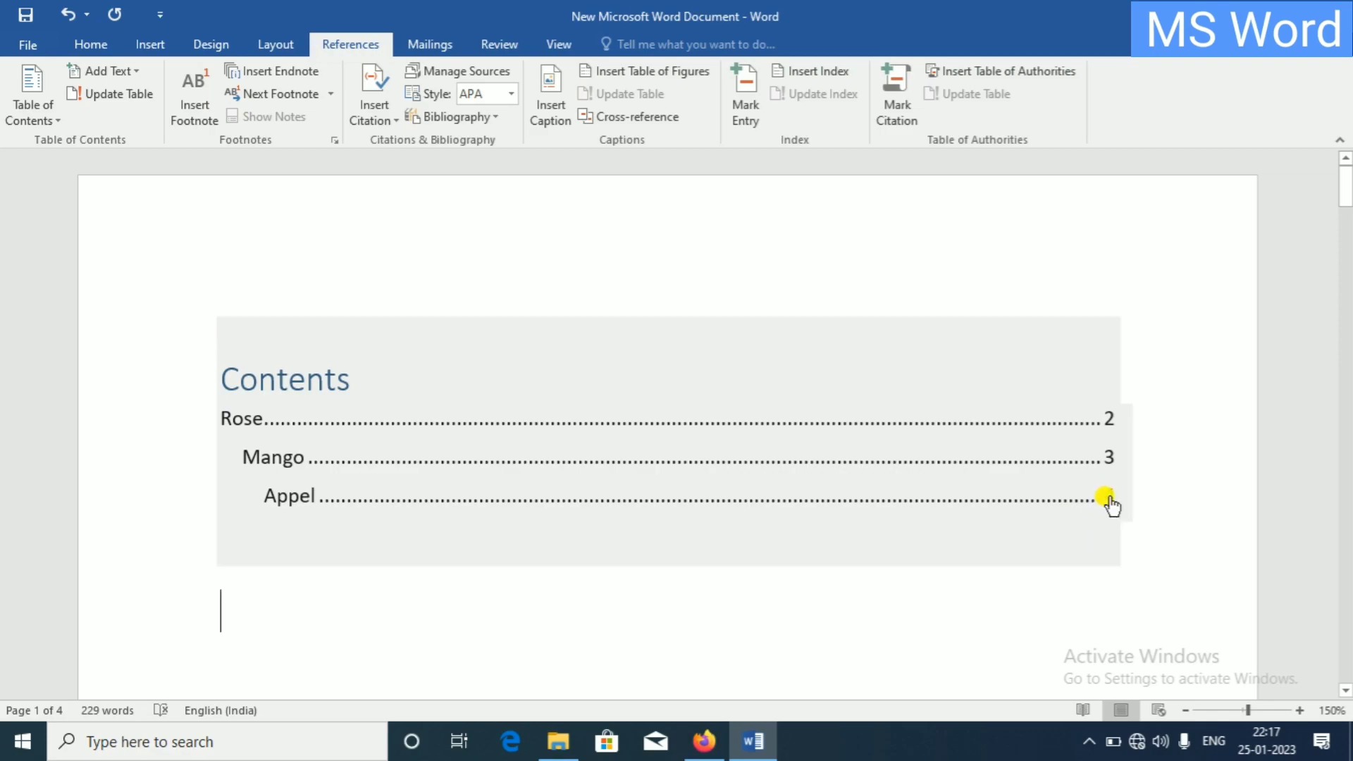
{"action": "left_click", "coordinate": [1109, 500]}
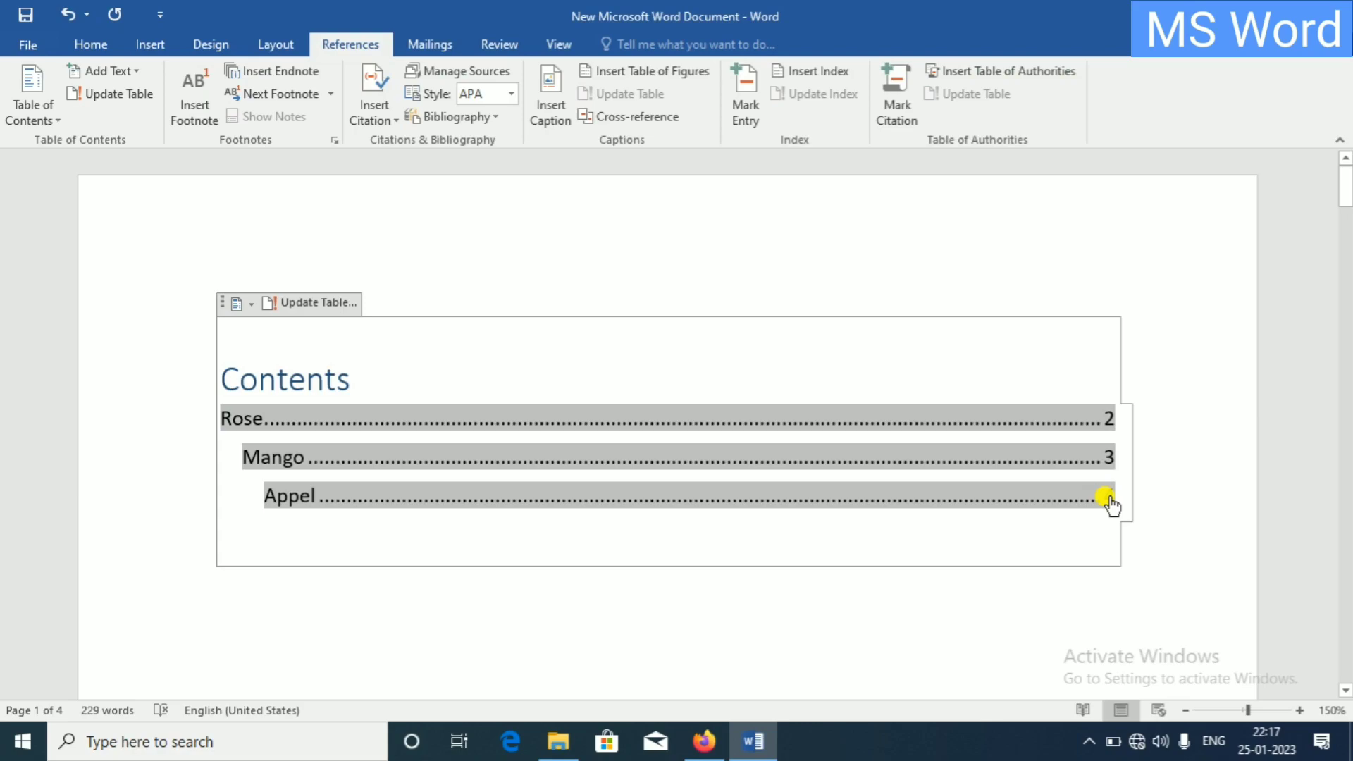
{"action": "left_click", "coordinate": [1103, 497], "text": "ctrl"}
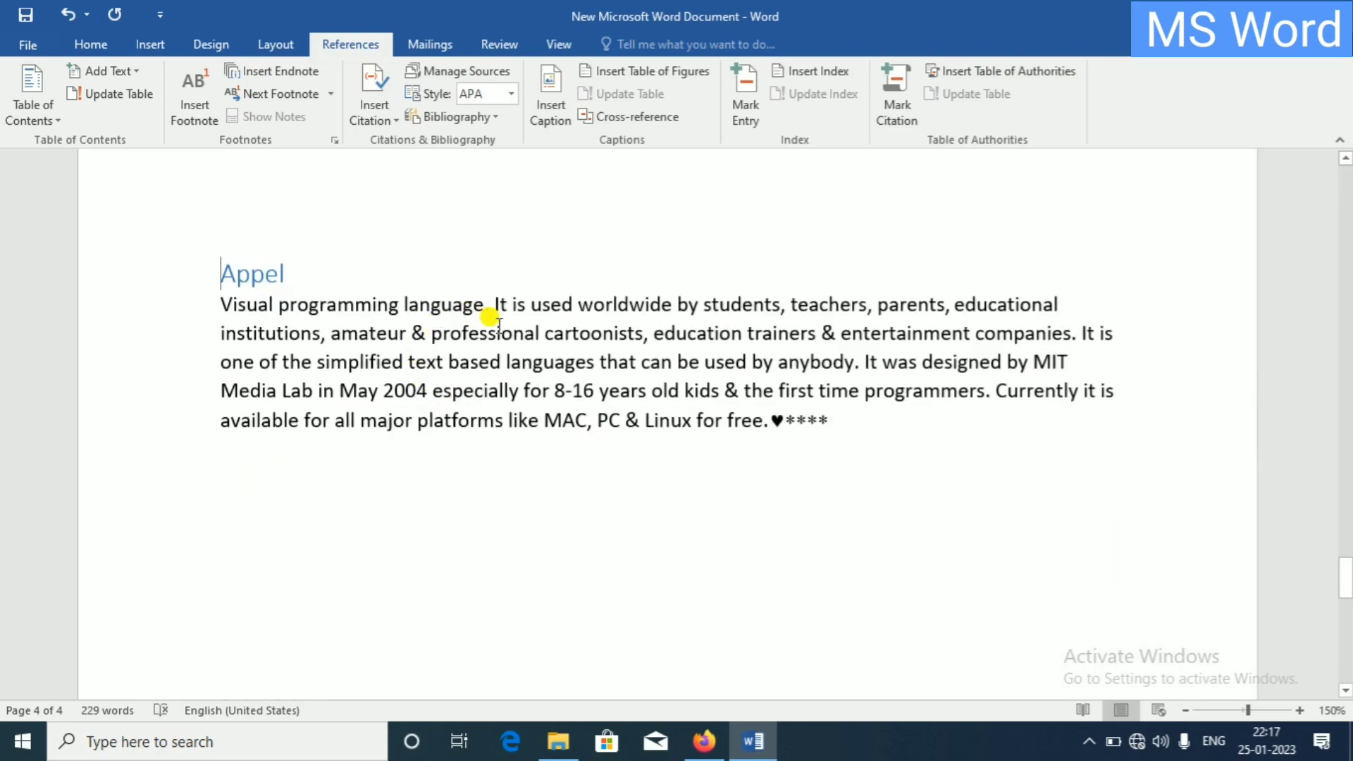
{"action": "scroll", "coordinate": [497, 527], "scroll_direction": "up", "scroll_amount": 3}
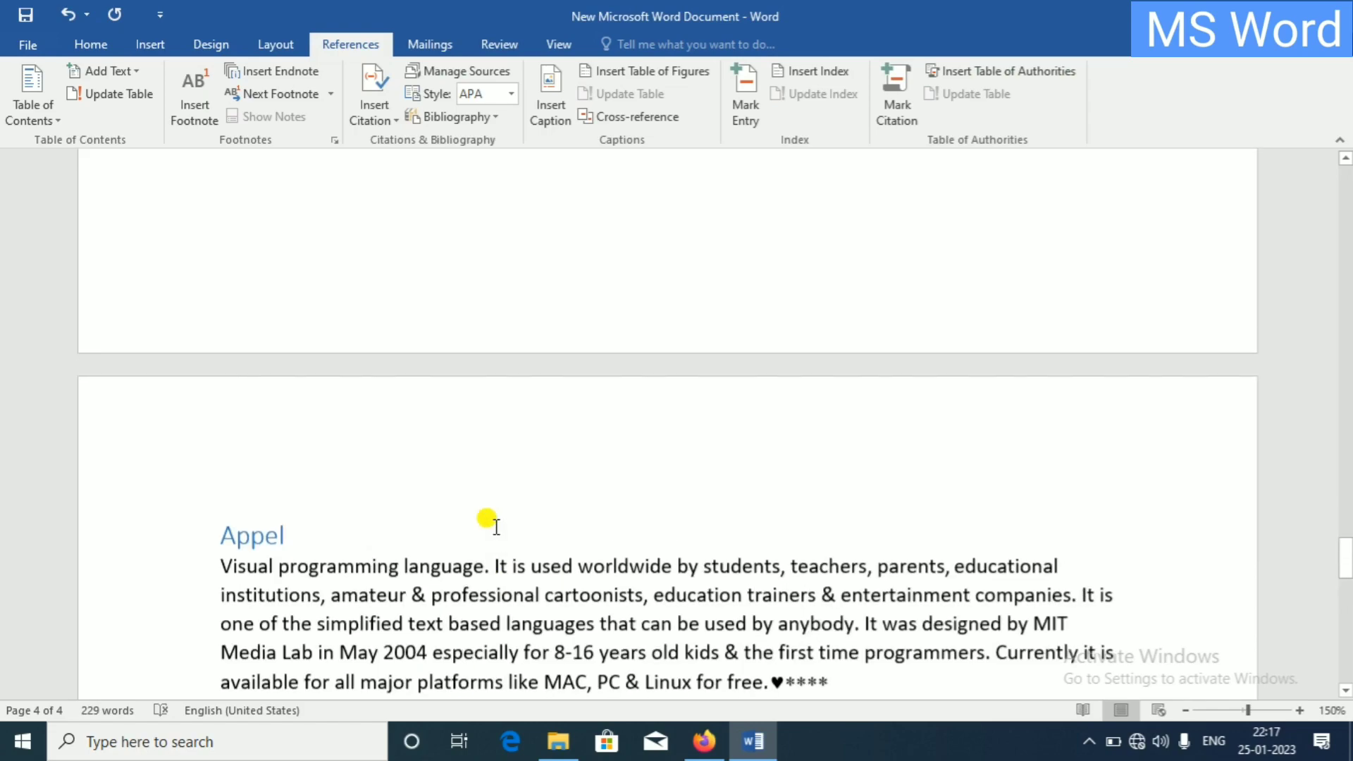
{"action": "scroll", "coordinate": [493, 521], "scroll_direction": "up", "scroll_amount": 3}
{"action": "scroll", "coordinate": [493, 521], "scroll_direction": "up", "scroll_amount": 3}
Update the table of contents page numbers only, keeping Rose 2, Mango 3 and Appel 4
{"action": "scroll", "coordinate": [504, 514], "scroll_direction": "up", "scroll_amount": 3}
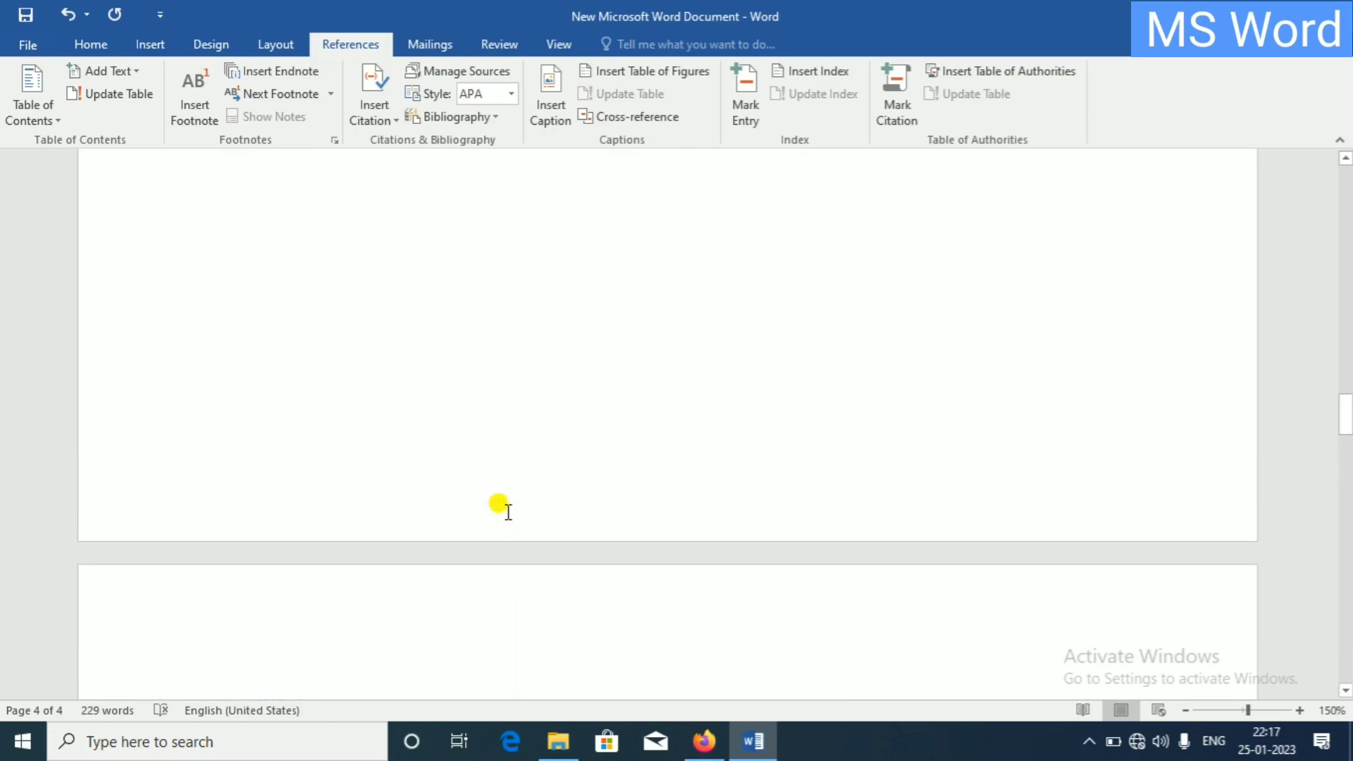
{"action": "left_click_drag", "start_coordinate": [1345, 402], "coordinate": [1342, 185]}
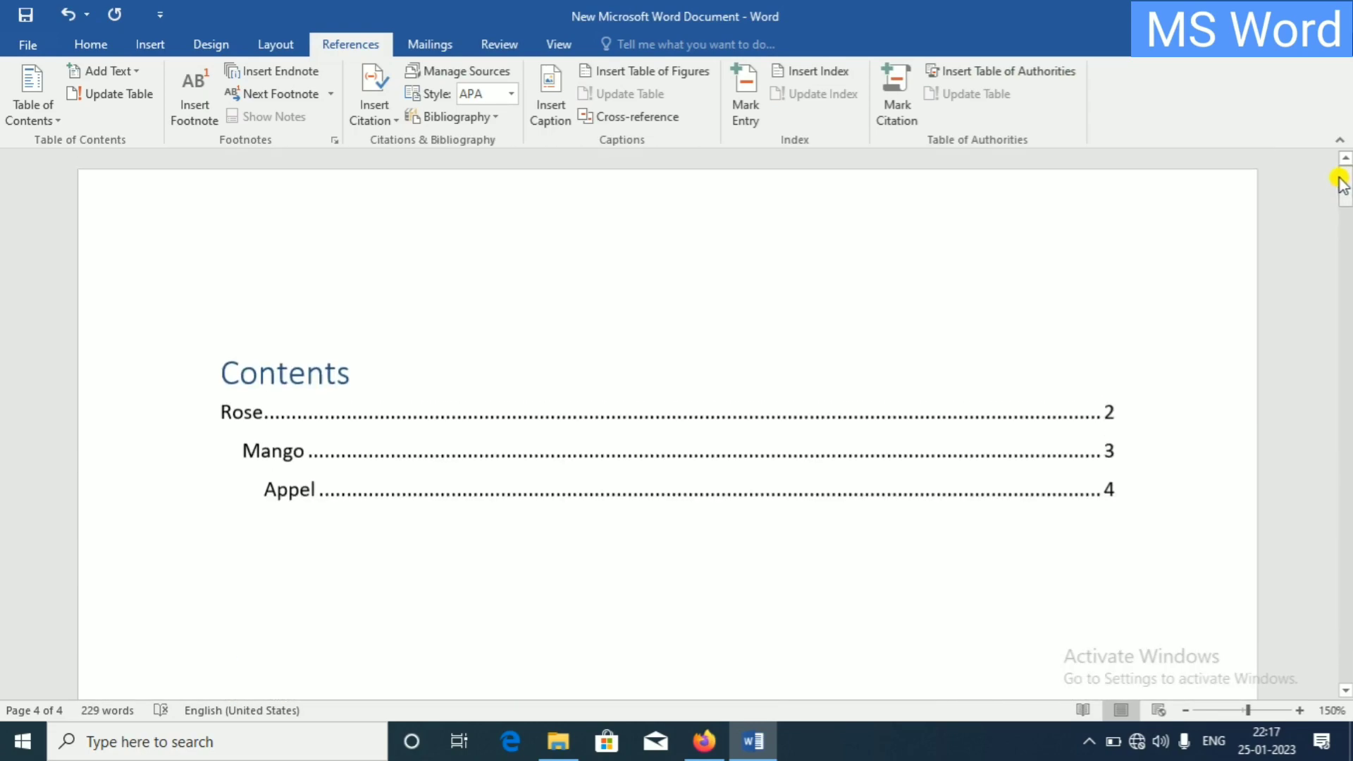
{"action": "left_click", "coordinate": [640, 456]}
{"action": "left_click", "coordinate": [129, 99]}
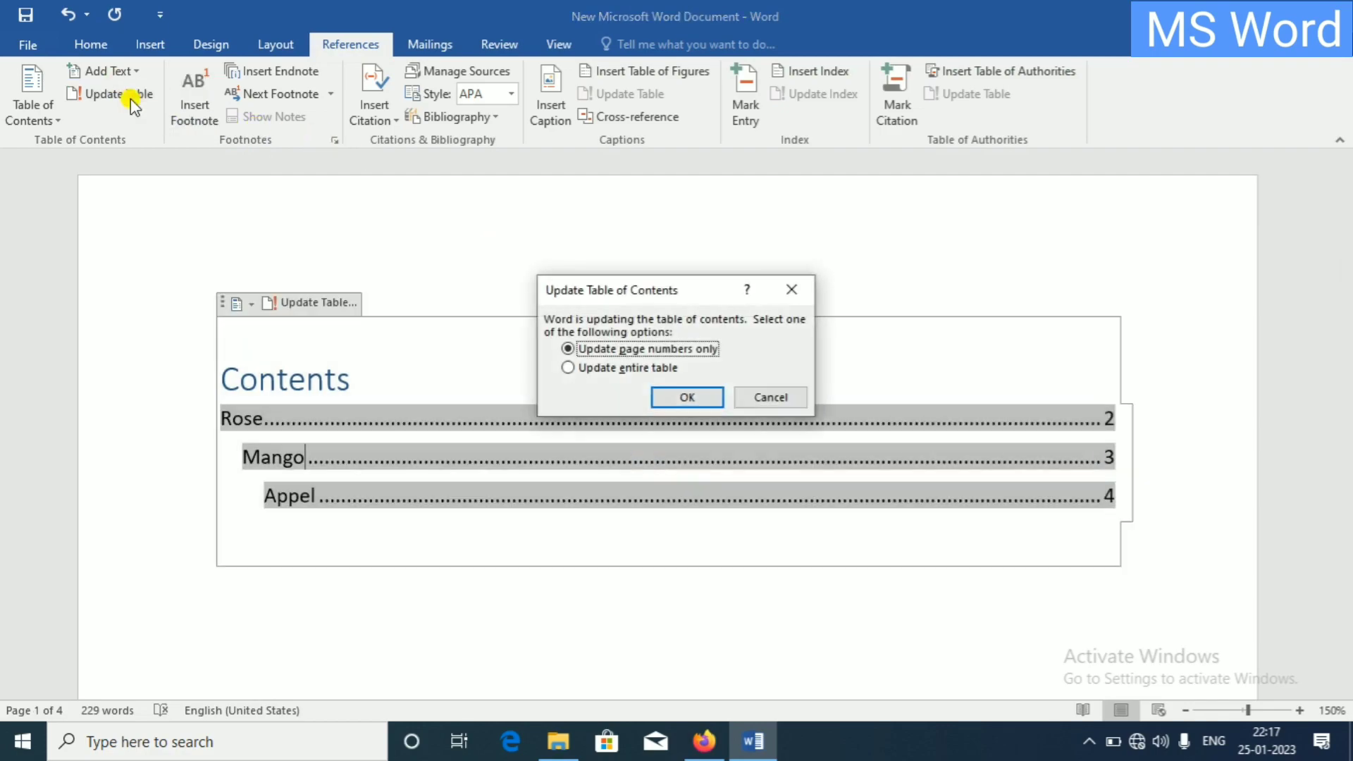
{"action": "left_click", "coordinate": [641, 368]}
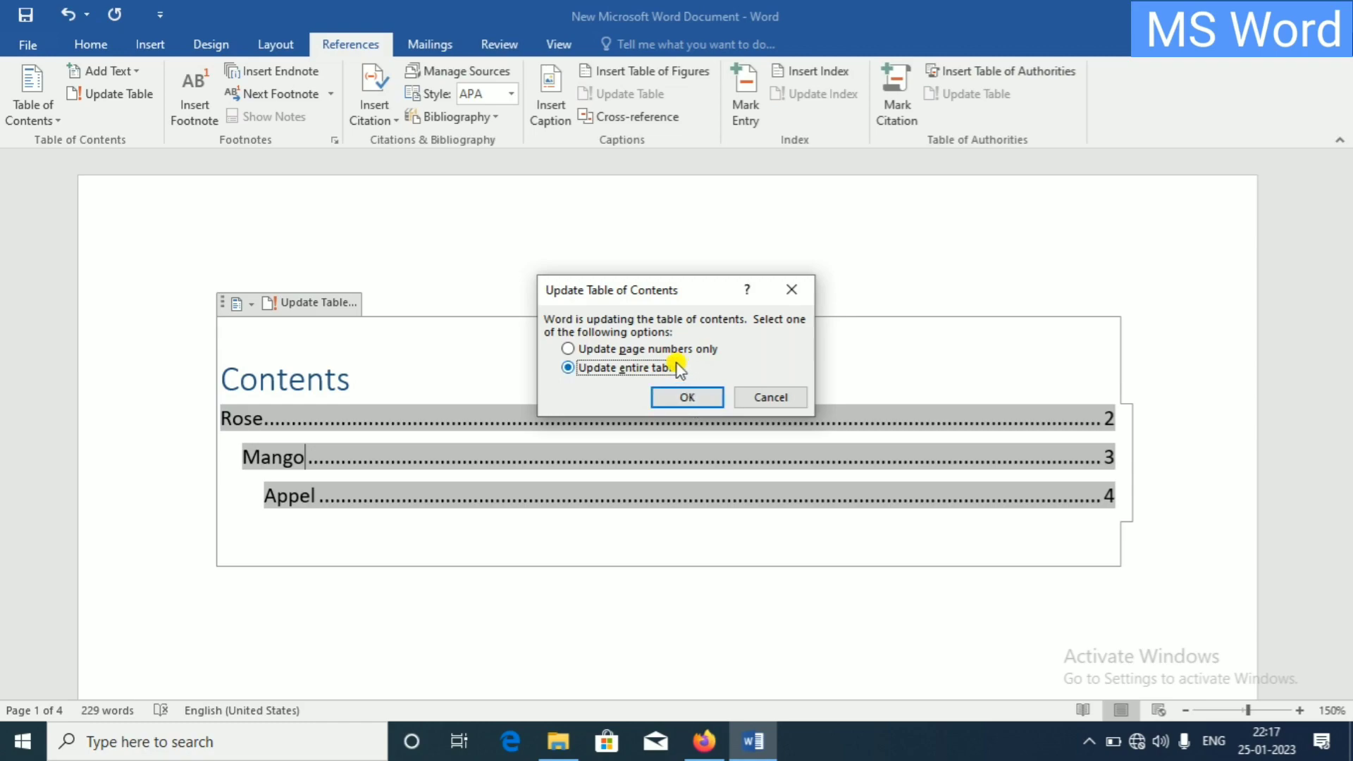
{"action": "left_click", "coordinate": [666, 348]}
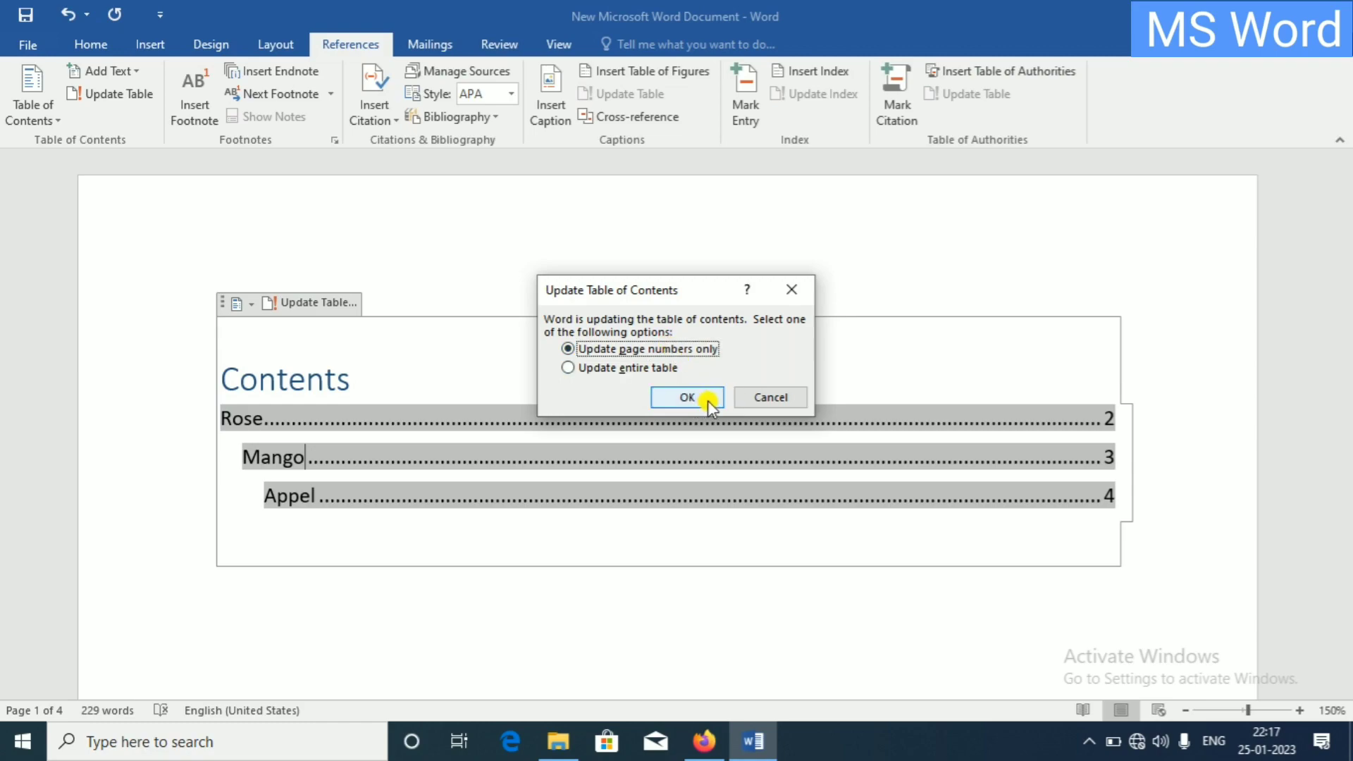
{"action": "left_click", "coordinate": [794, 293]}
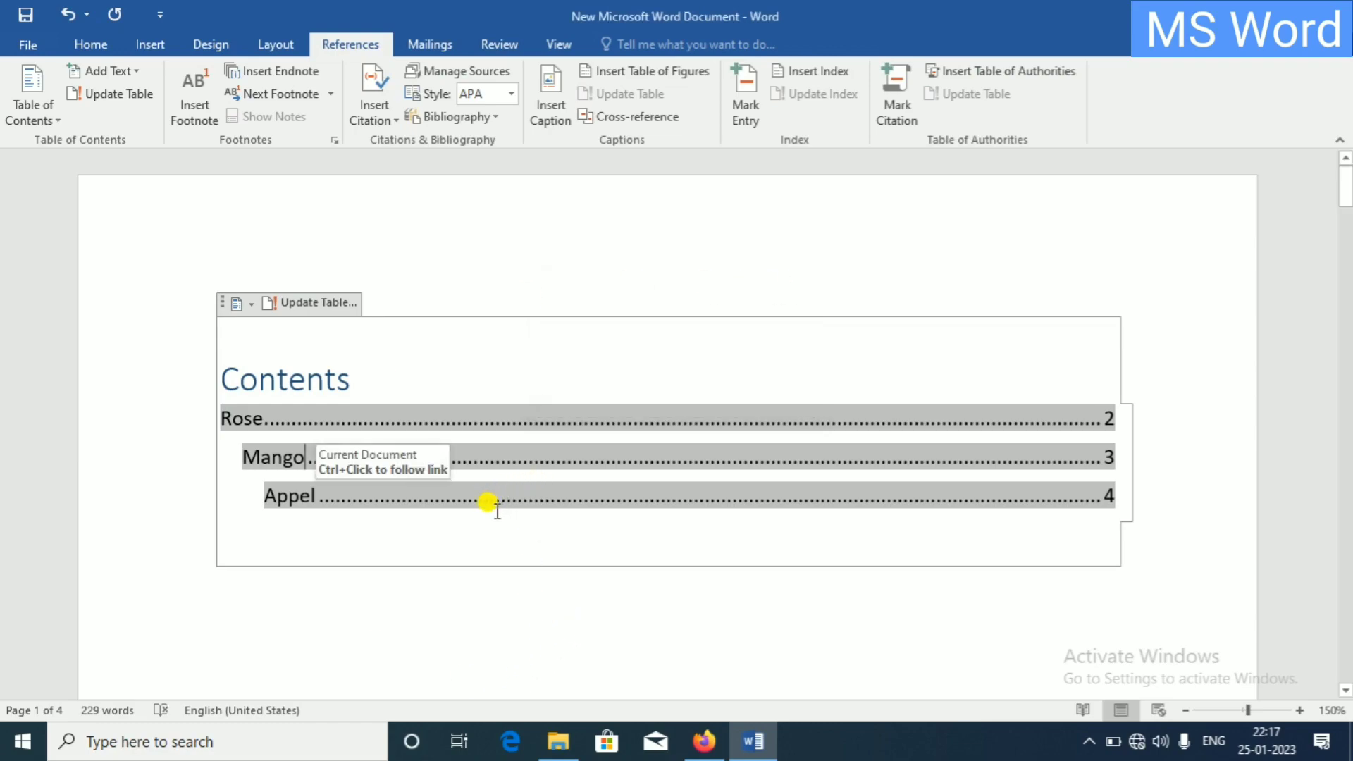
Scroll past the contents table to the Rose heading on page 2
{"action": "scroll", "coordinate": [508, 496], "scroll_direction": "down", "scroll_amount": 3}
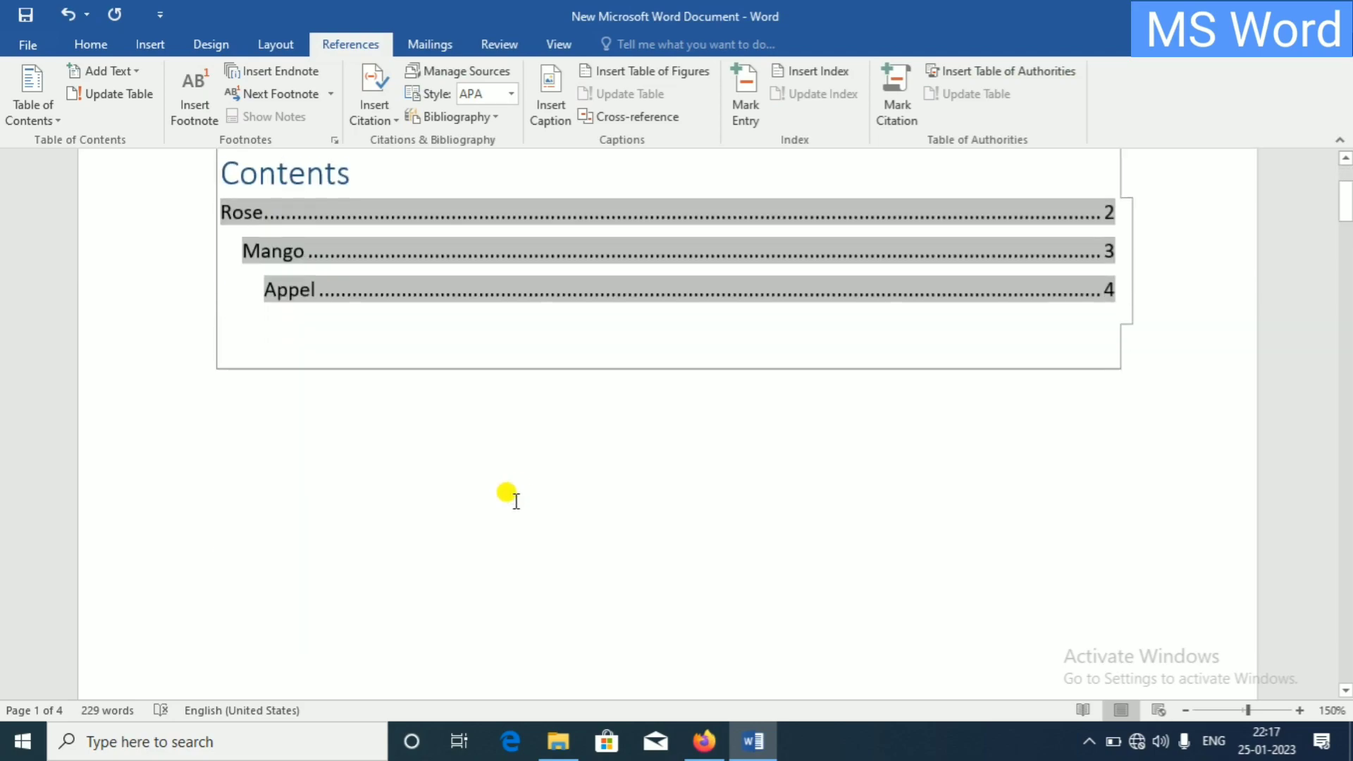
{"action": "scroll", "coordinate": [510, 498], "scroll_direction": "down", "scroll_amount": 5}
{"action": "scroll", "coordinate": [522, 495], "scroll_direction": "down", "scroll_amount": 3}
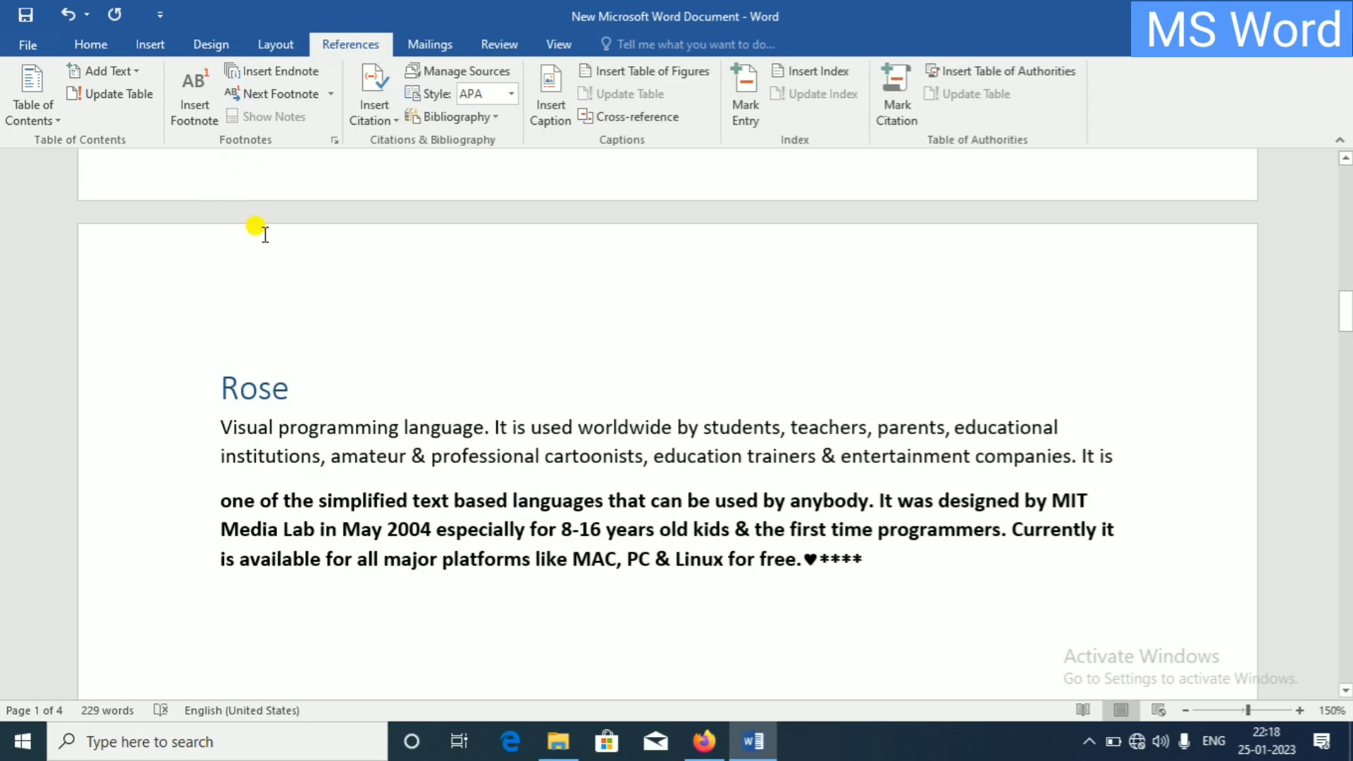
{"action": "scroll", "coordinate": [262, 233], "scroll_direction": "down", "scroll_amount": 1}
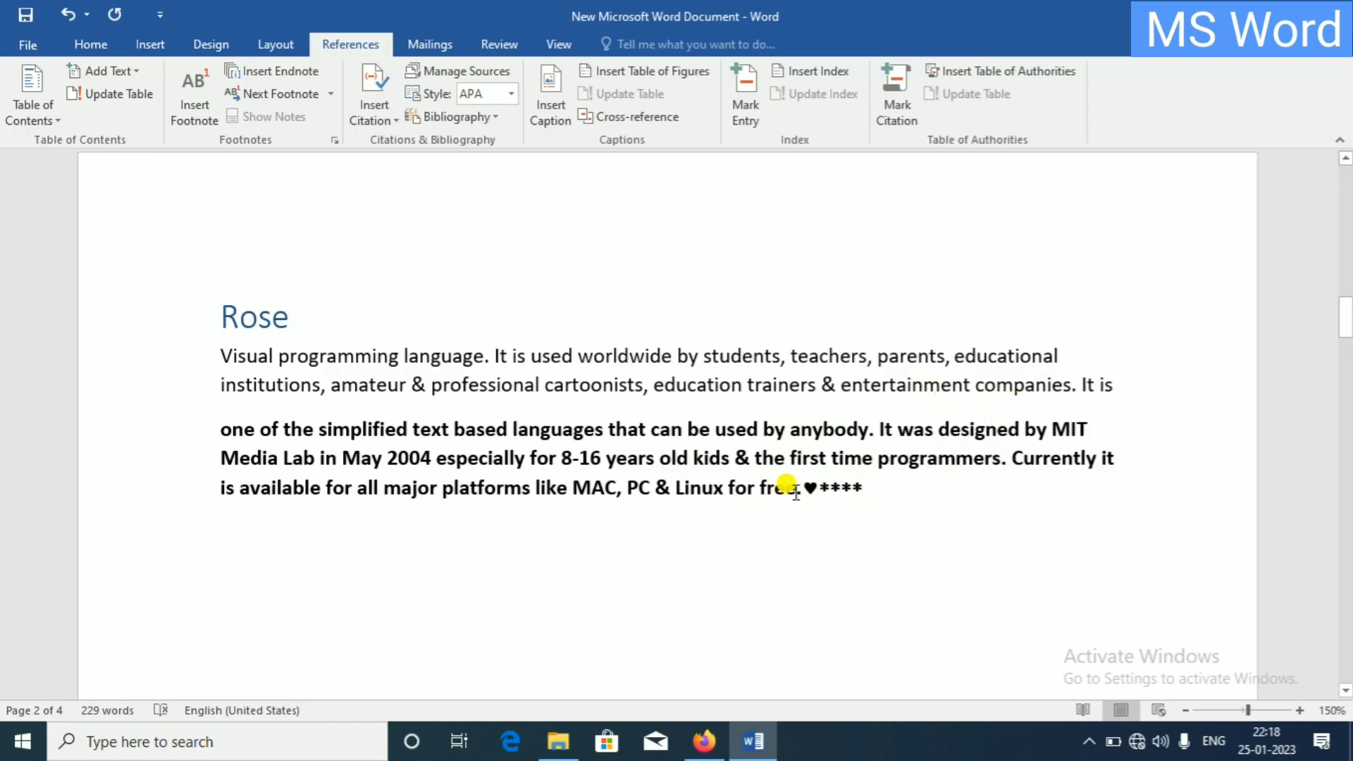
Add footnote 1 after 'free' in the Rose paragraph reading 'This is king of FLOWER'
{"action": "left_click", "coordinate": [797, 488]}
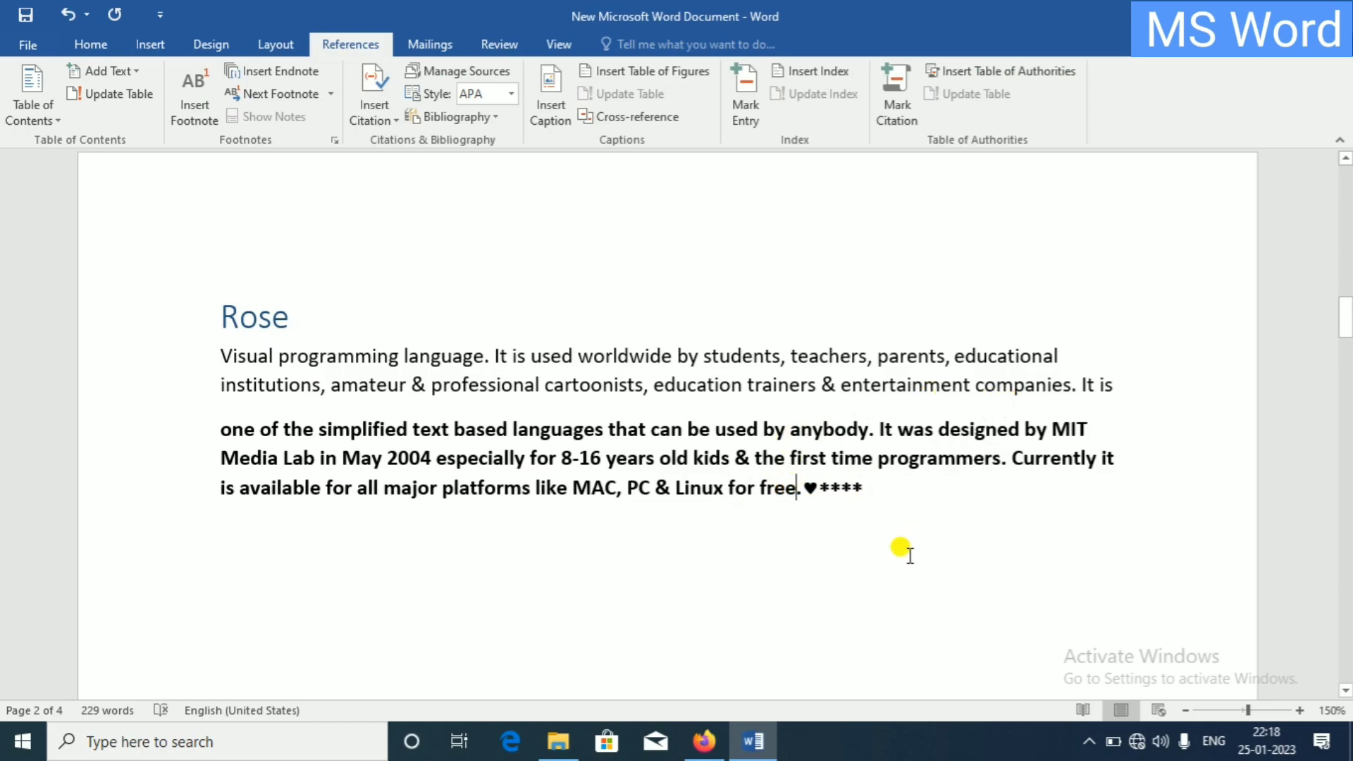
{"action": "left_click", "coordinate": [201, 112]}
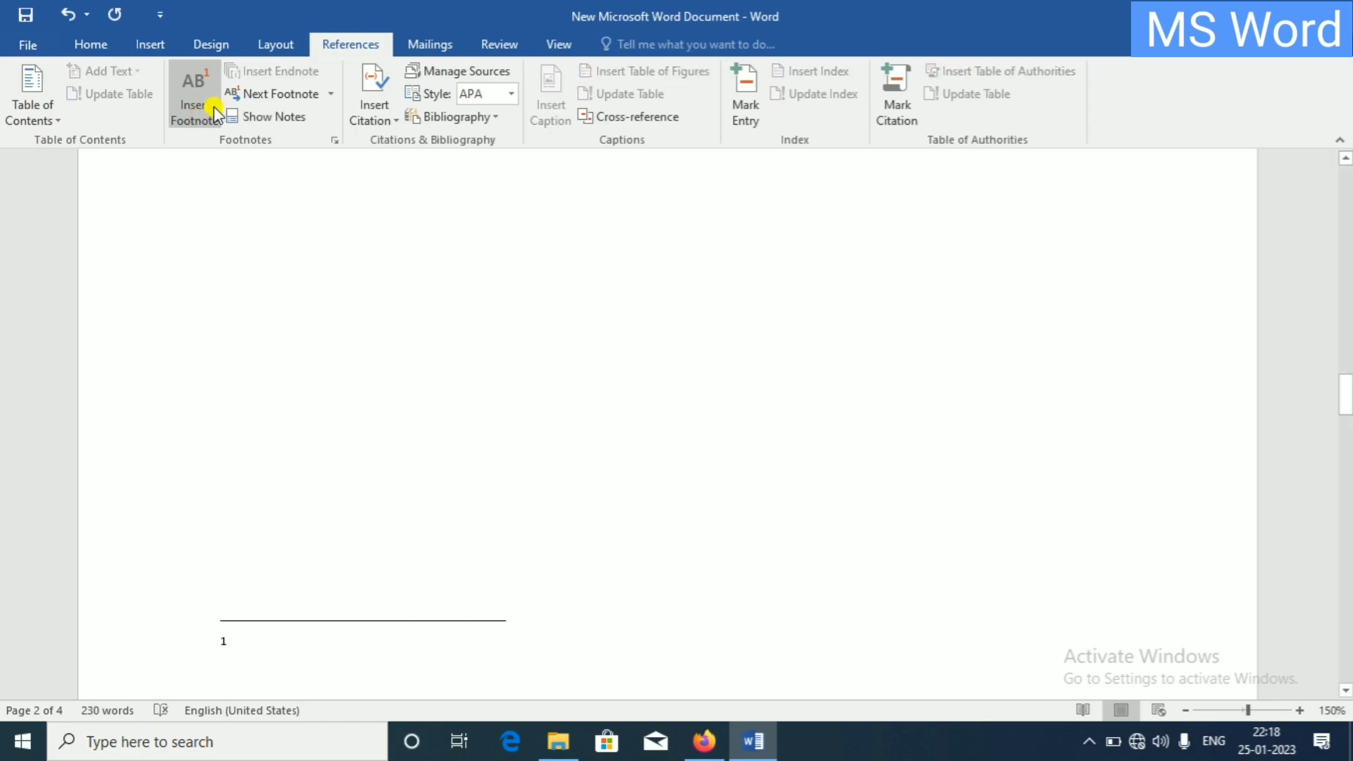
{"action": "type", "text": "This F"}
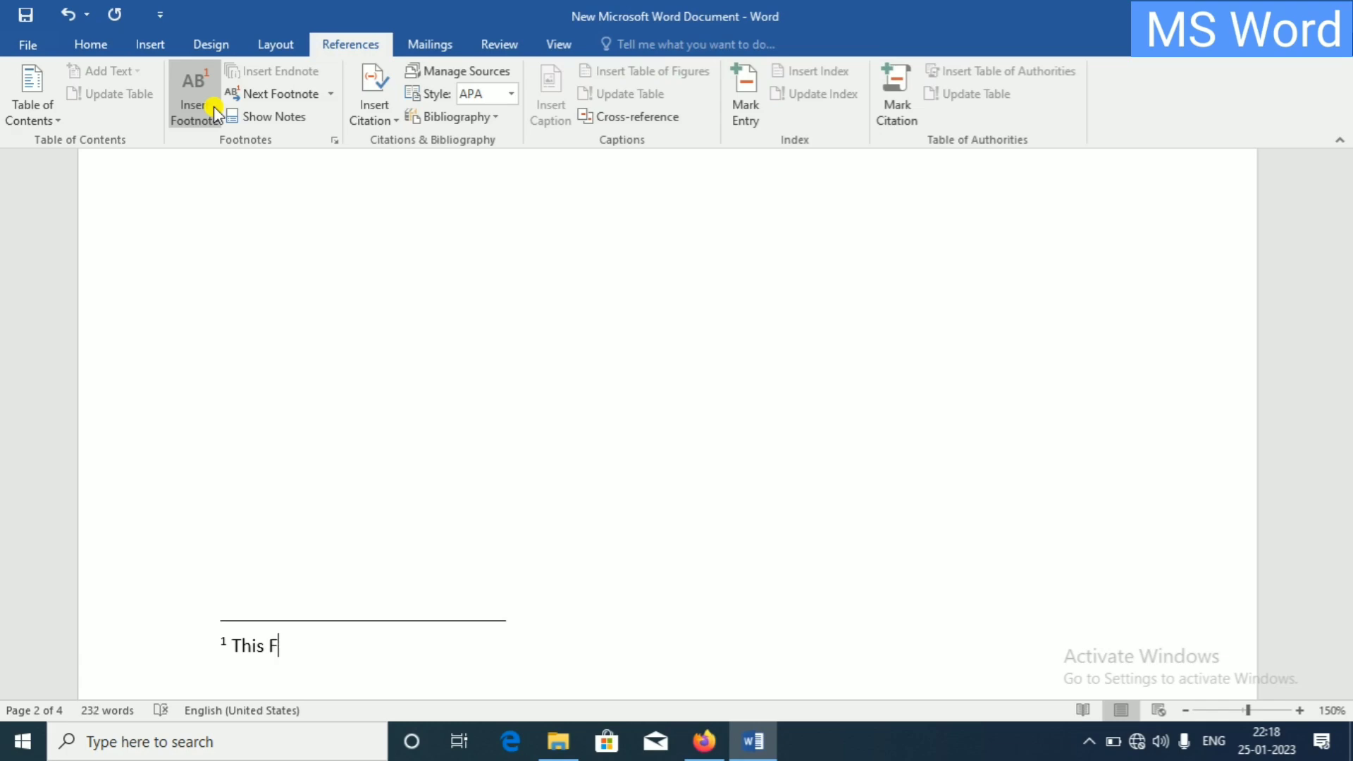
{"action": "key", "text": "BackSpace"}
{"action": "type", "text": "is"}
{"action": "type", "text": "king"}
{"action": "key", "text": "BackSpace"}
{"action": "key", "text": "BackSpace"}
{"action": "key", "text": "BackSpace"}
{"action": "key", "text": "BackSpace"}
{"action": "type", "text": "kin"}
{"action": "type", "text": "g of fl"}
{"action": "type", "text": "o"}
{"action": "key", "text": "BackSpace"}
{"action": "key", "text": "BackSpace"}
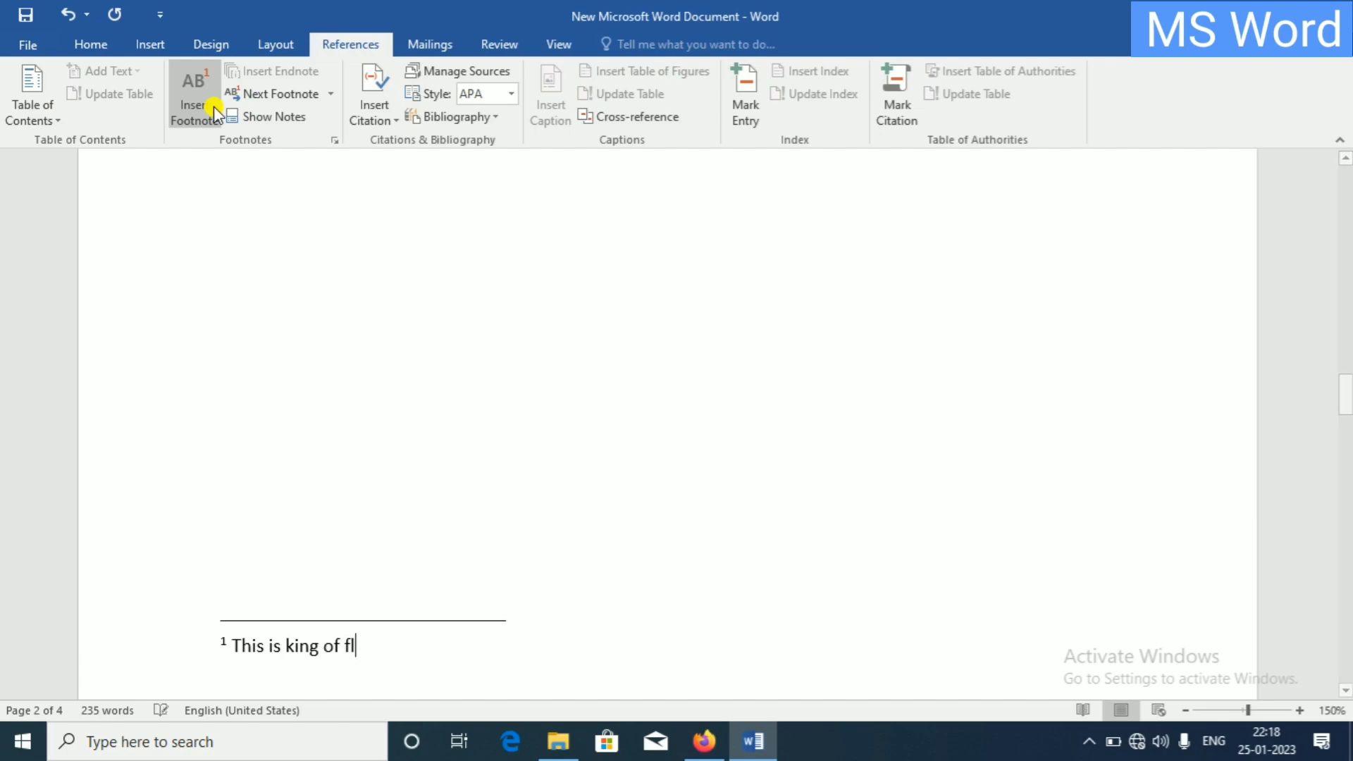
{"action": "key", "text": "BackSpace"}
{"action": "type", "text": "FLOWE"}
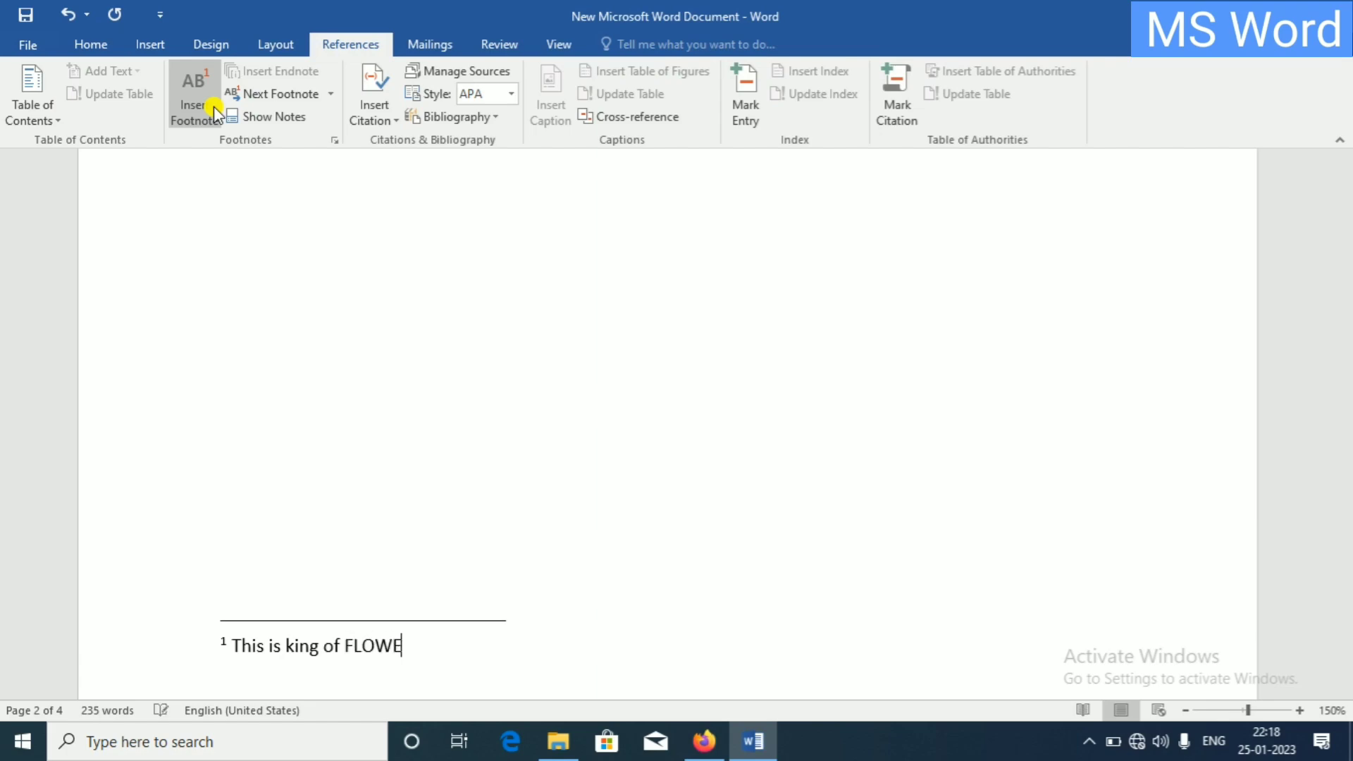
{"action": "type", "text": "R"}
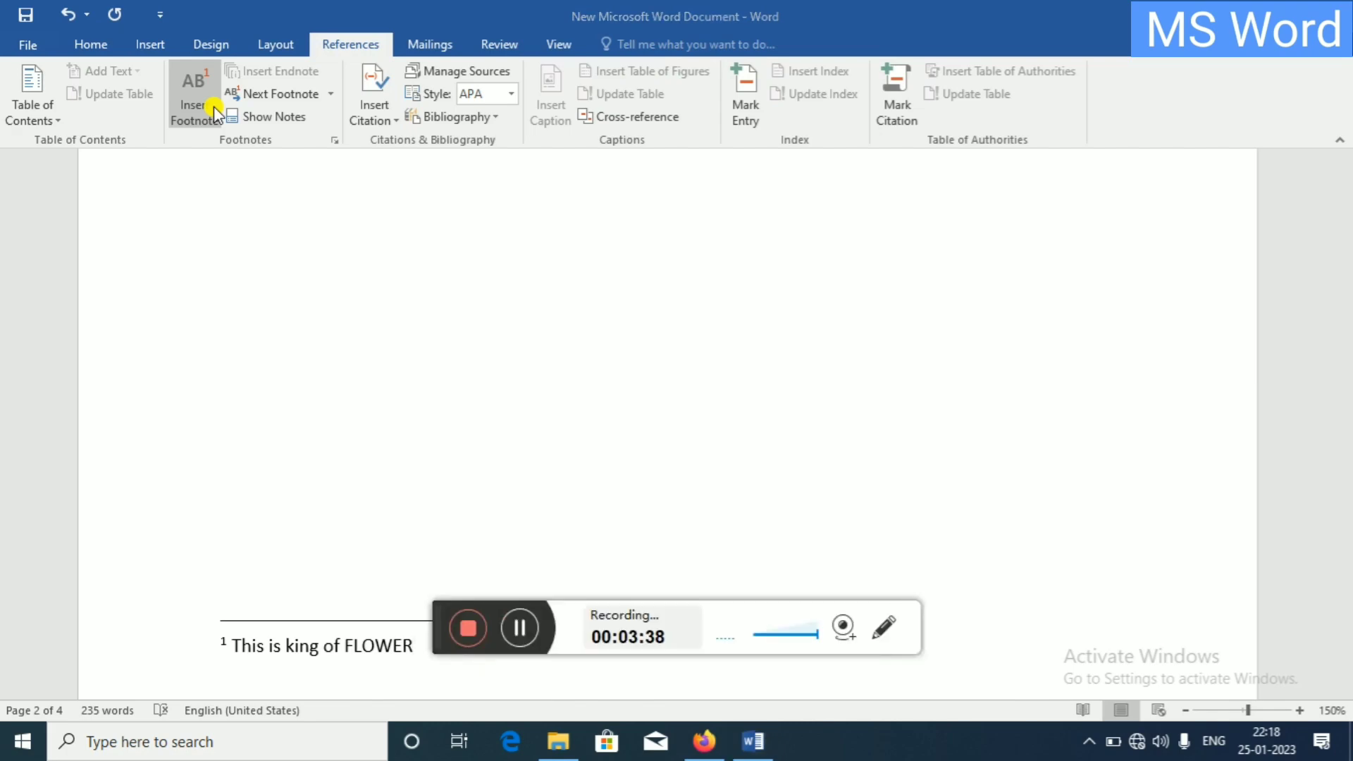
{"action": "scroll", "coordinate": [690, 344], "scroll_direction": "up", "scroll_amount": 1}
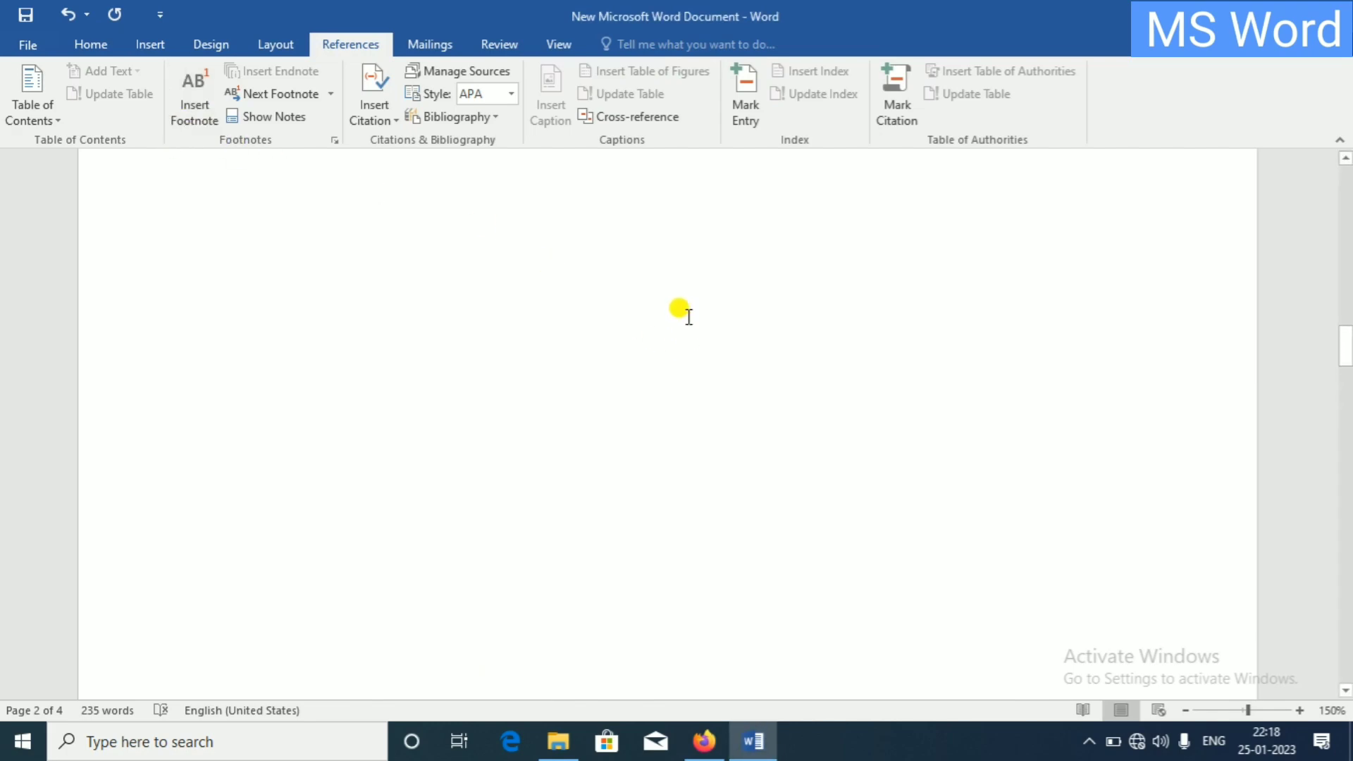
{"action": "scroll", "coordinate": [684, 314], "scroll_direction": "up", "scroll_amount": 5}
Return to the Rose text and jump to footnote 1 after 'free'
{"action": "left_click", "coordinate": [819, 509]}
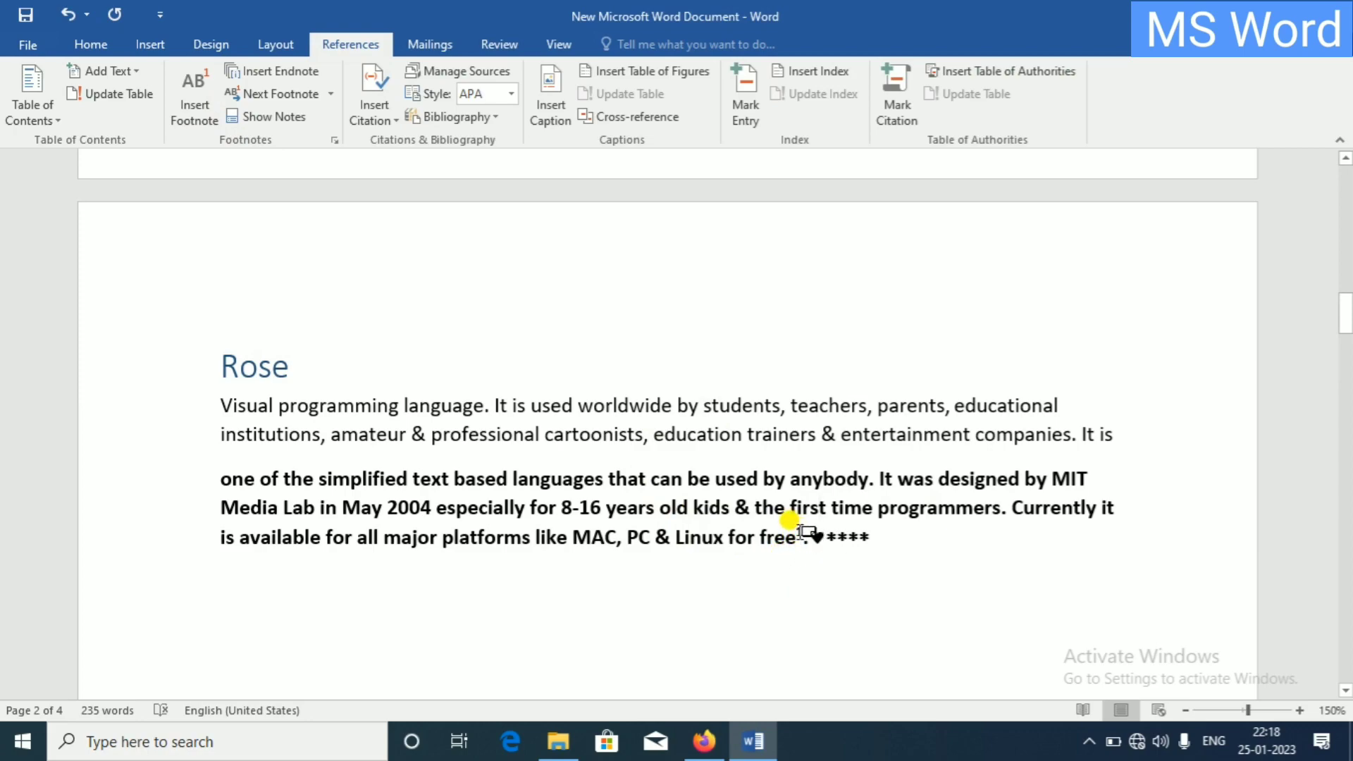
{"action": "mouse_move", "coordinate": [273, 94]}
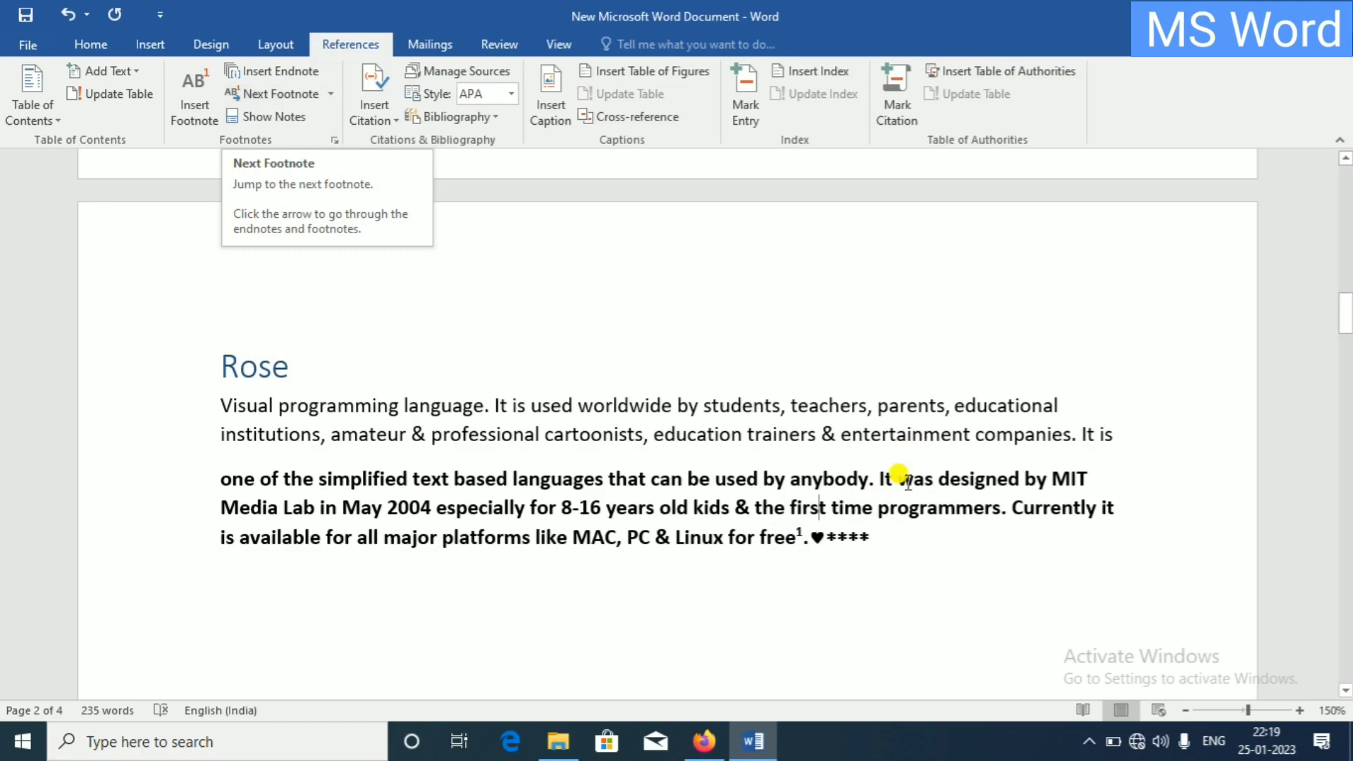
{"action": "left_click", "coordinate": [651, 534]}
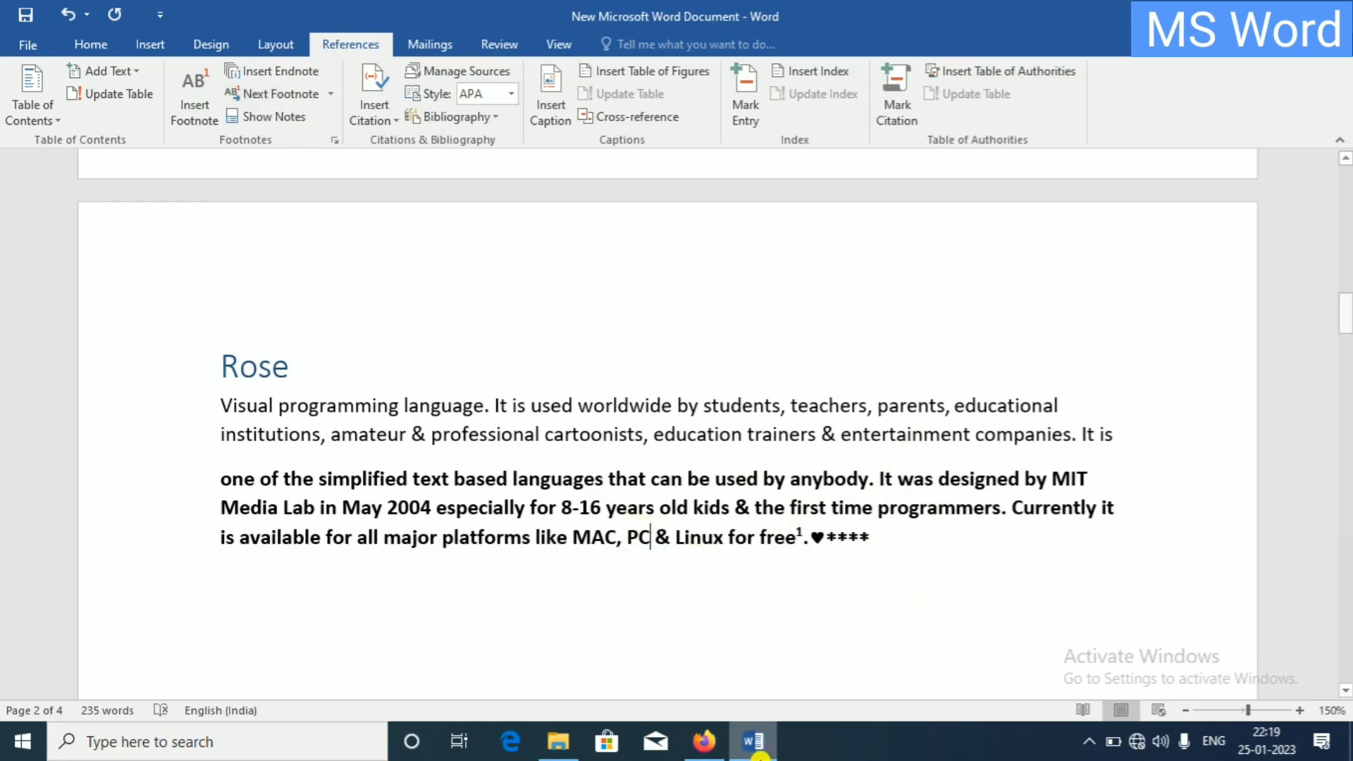
{"action": "left_click", "coordinate": [262, 99]}
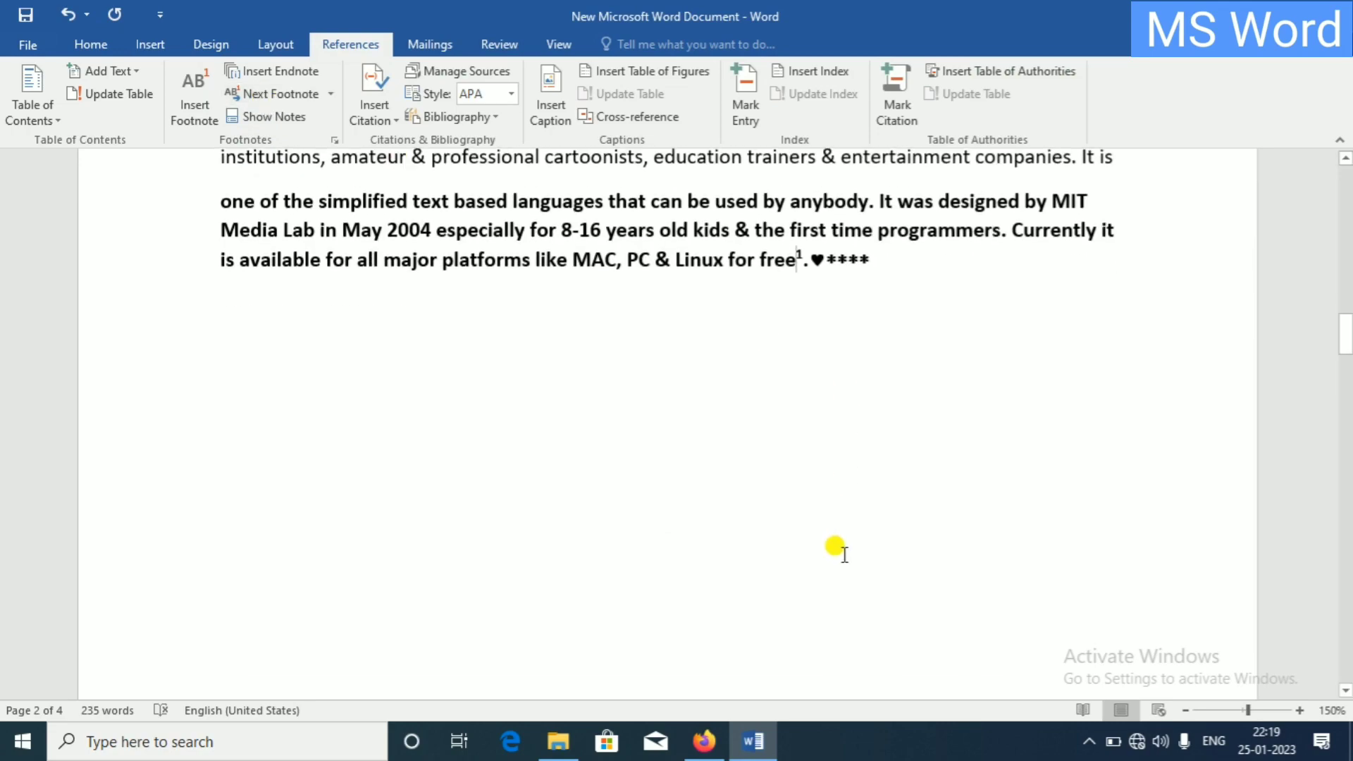
{"action": "scroll", "coordinate": [839, 550], "scroll_direction": "down", "scroll_amount": 10}
{"action": "scroll", "coordinate": [838, 546], "scroll_direction": "up", "scroll_amount": 10}
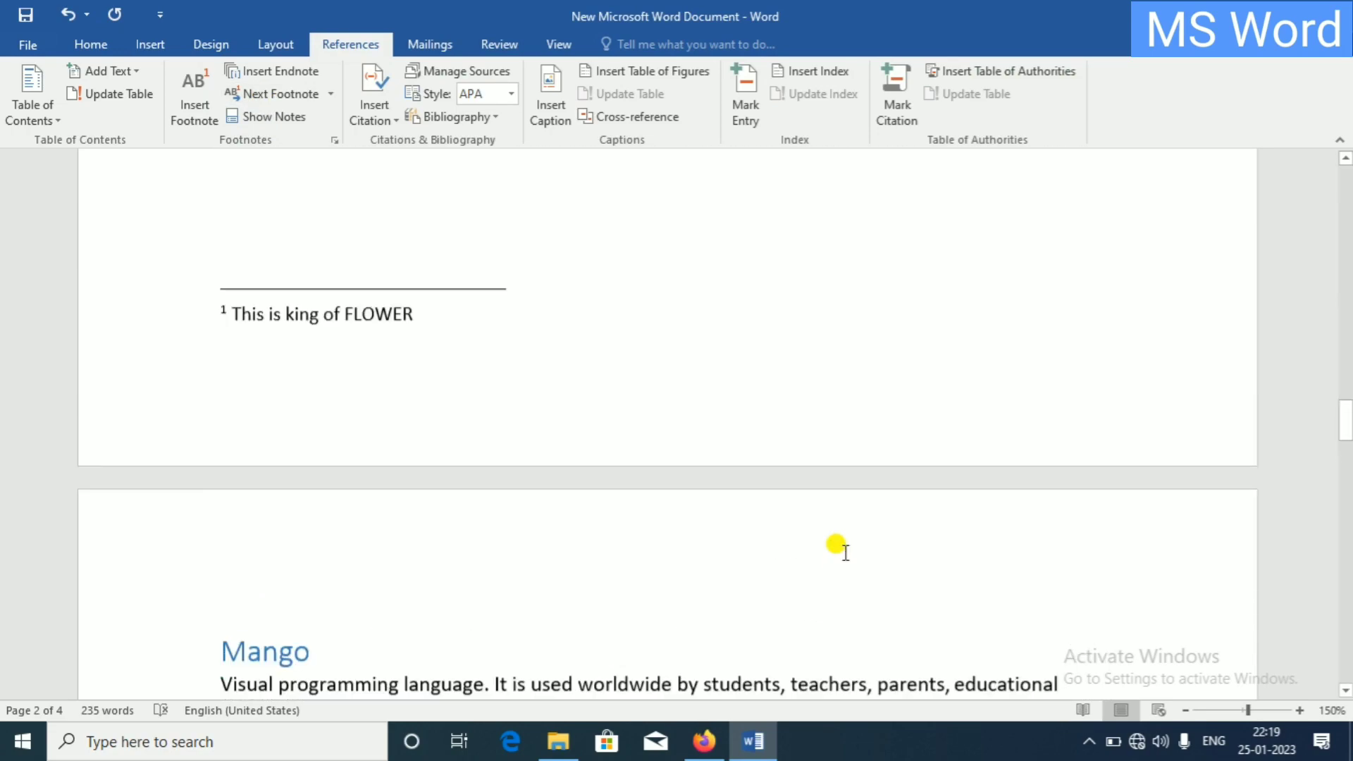
Type 1 before the page 2 footnote text, then scroll back up to Rose
{"action": "left_click", "coordinate": [275, 100]}
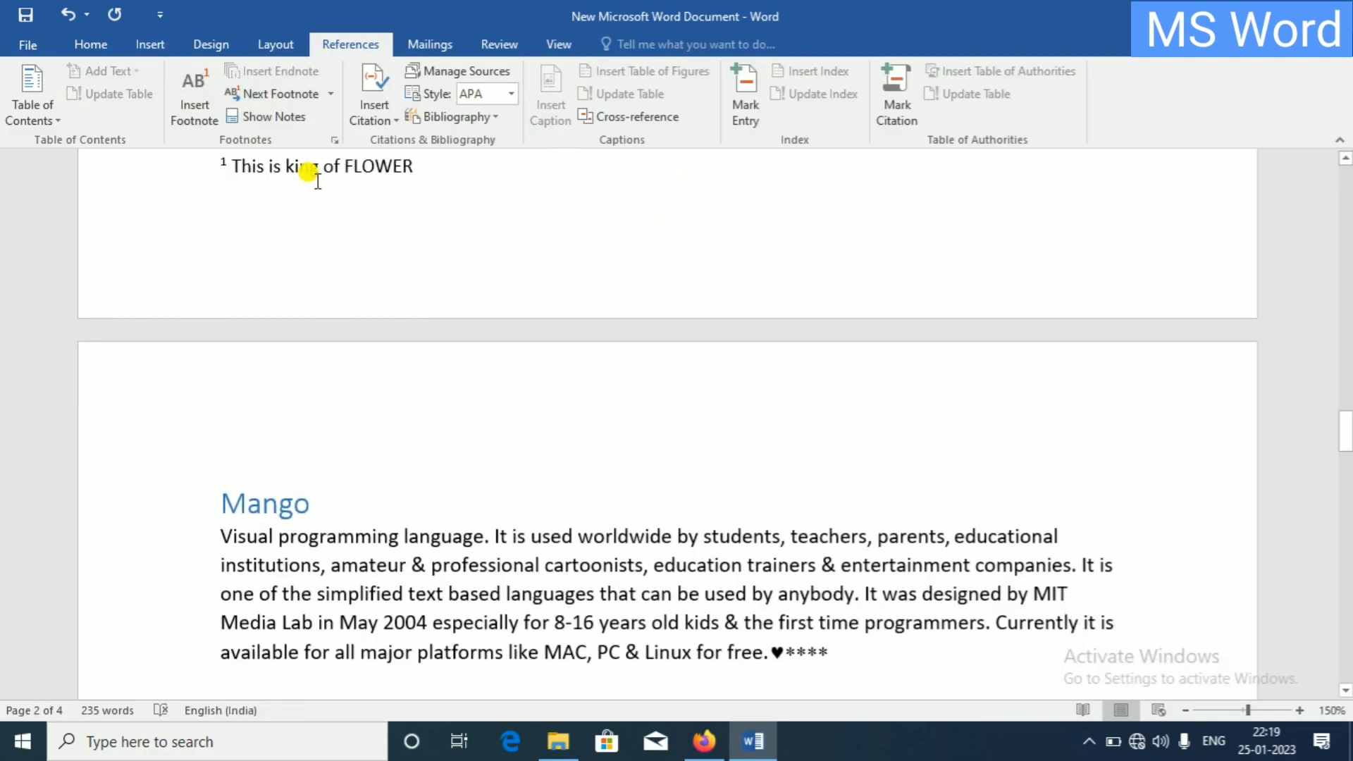
{"action": "scroll", "coordinate": [305, 197], "scroll_direction": "up", "scroll_amount": 3}
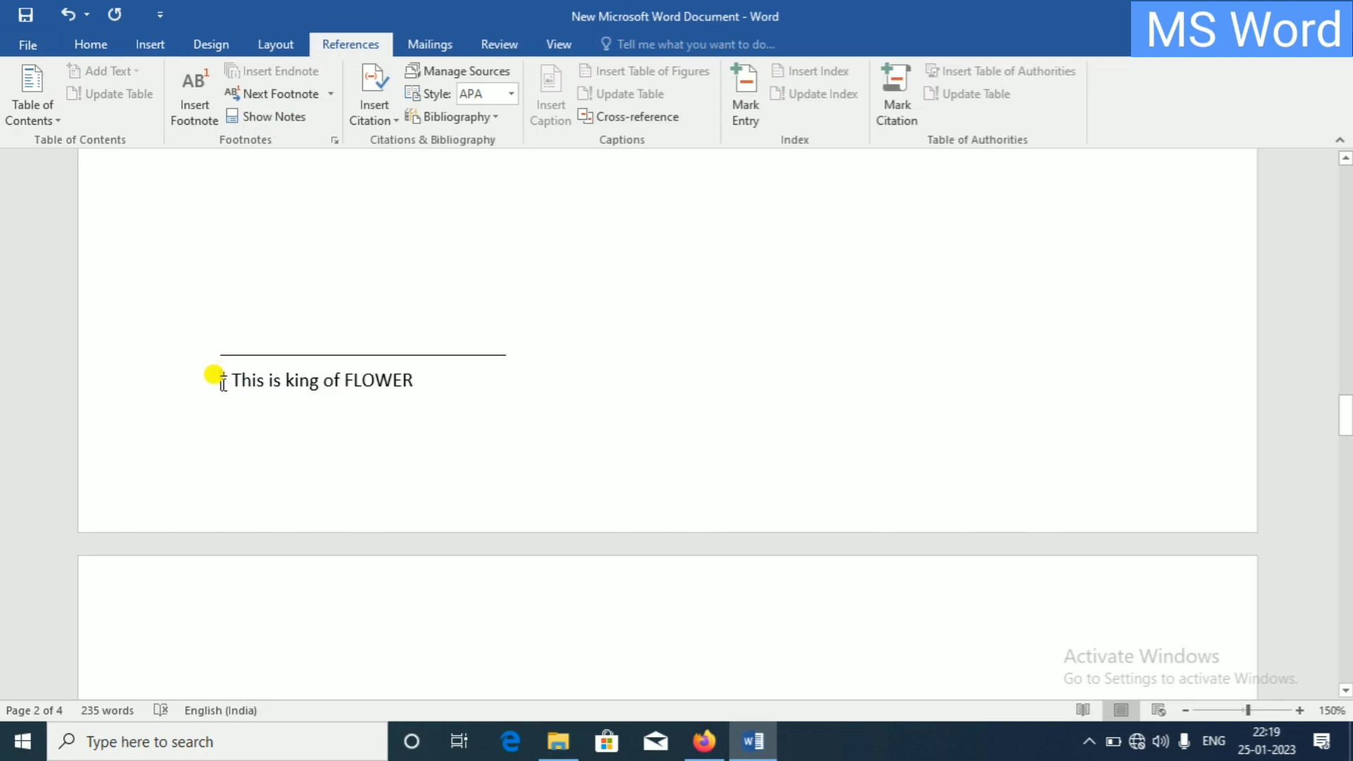
{"action": "left_click", "coordinate": [266, 97]}
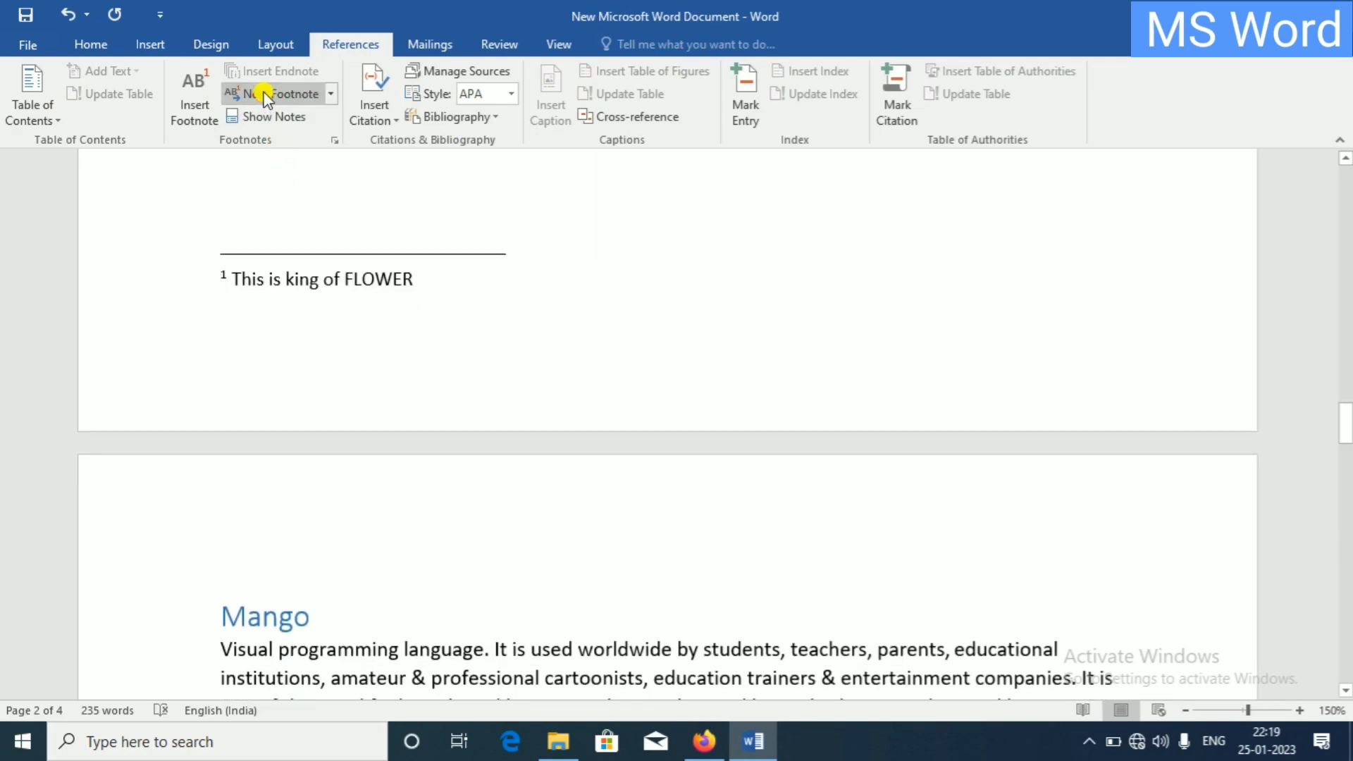
{"action": "type", "text": "1"}
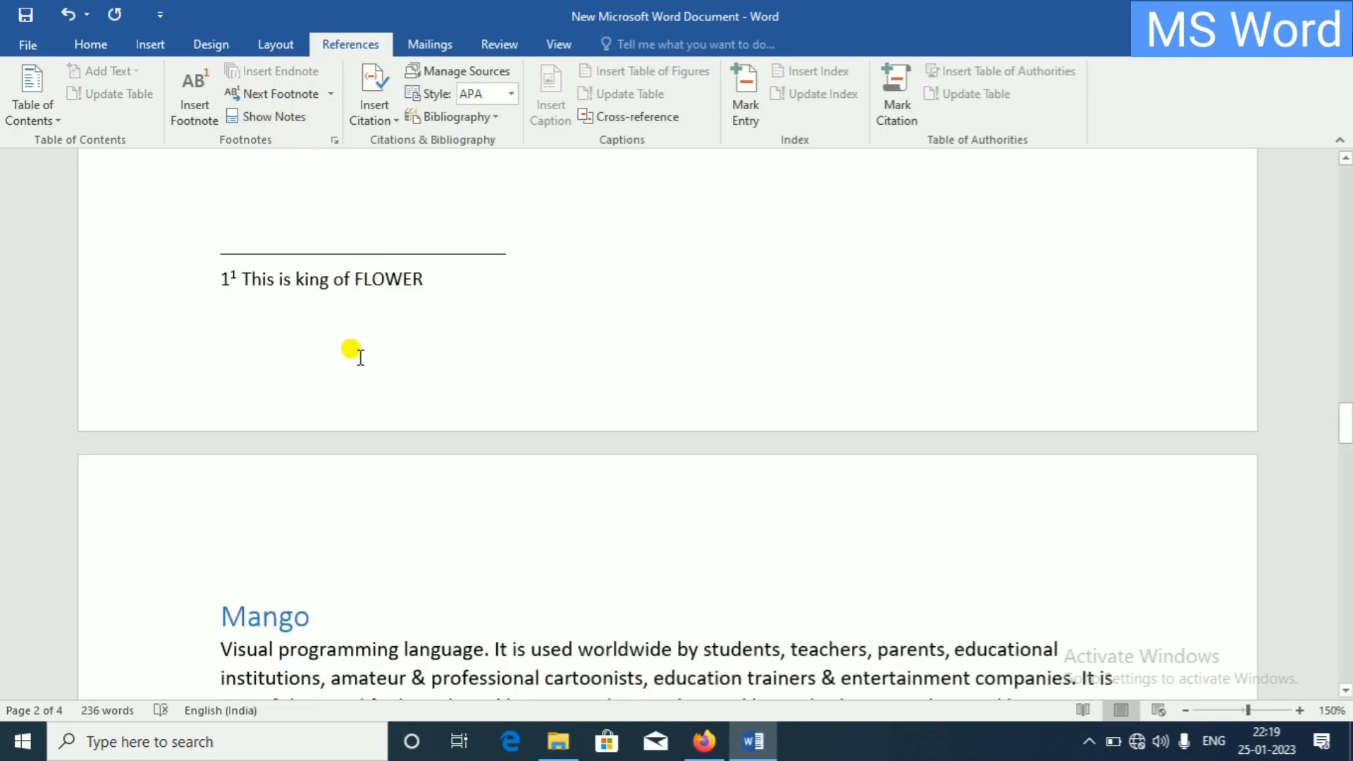
{"action": "scroll", "coordinate": [357, 338], "scroll_direction": "up", "scroll_amount": 3}
{"action": "scroll", "coordinate": [409, 317], "scroll_direction": "up", "scroll_amount": 2}
{"action": "scroll", "coordinate": [408, 316], "scroll_direction": "up", "scroll_amount": 3}
{"action": "scroll", "coordinate": [416, 314], "scroll_direction": "up", "scroll_amount": 4}
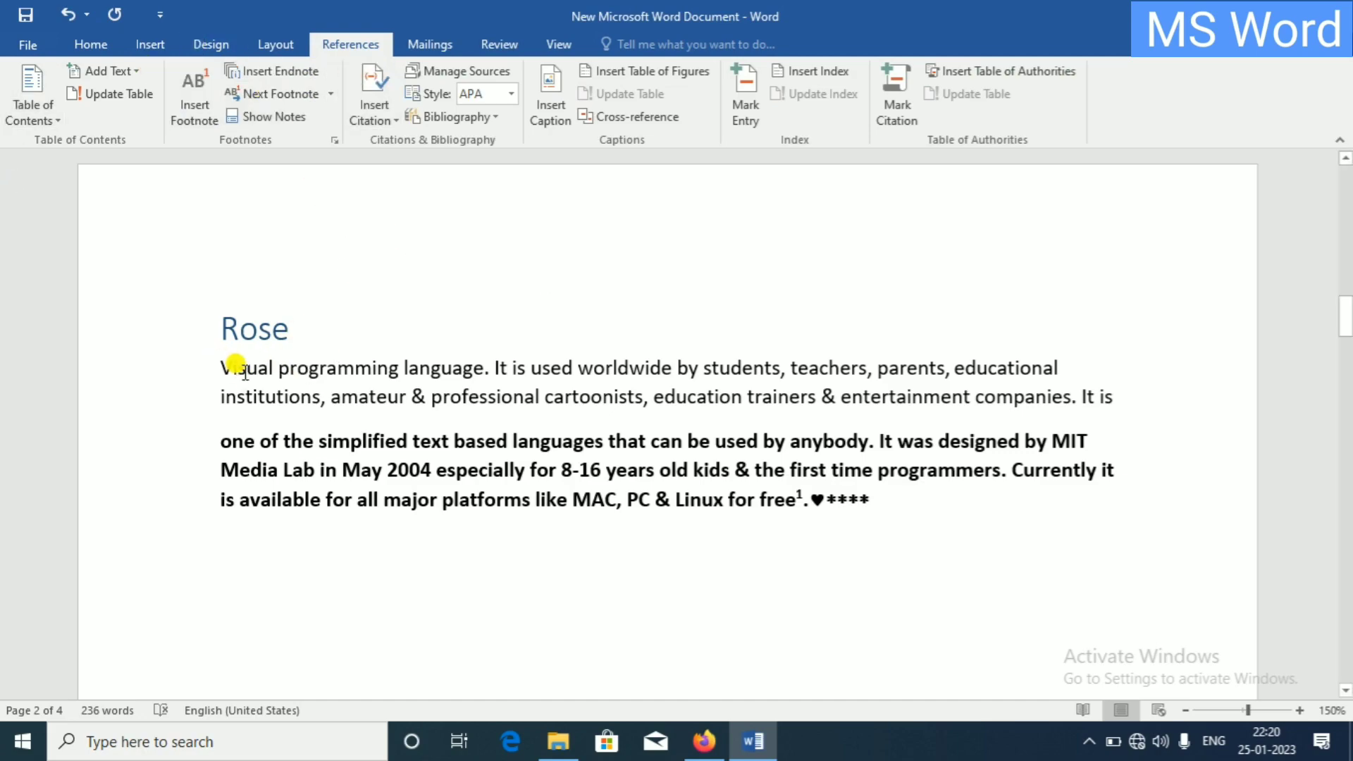
Insert an endnote before 'Visual' in the Rose paragraph with the text 'fffffff'
{"action": "left_click", "coordinate": [221, 367]}
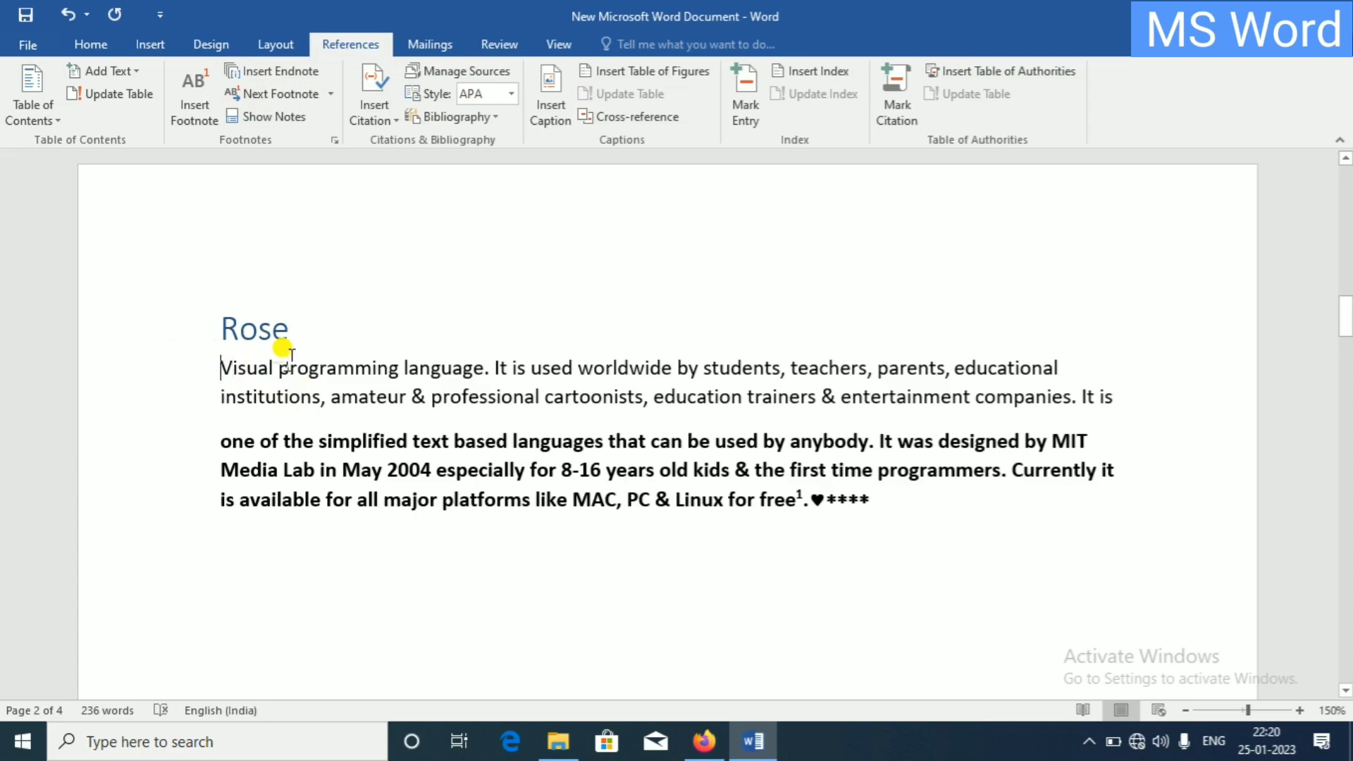
{"action": "left_click", "coordinate": [282, 72]}
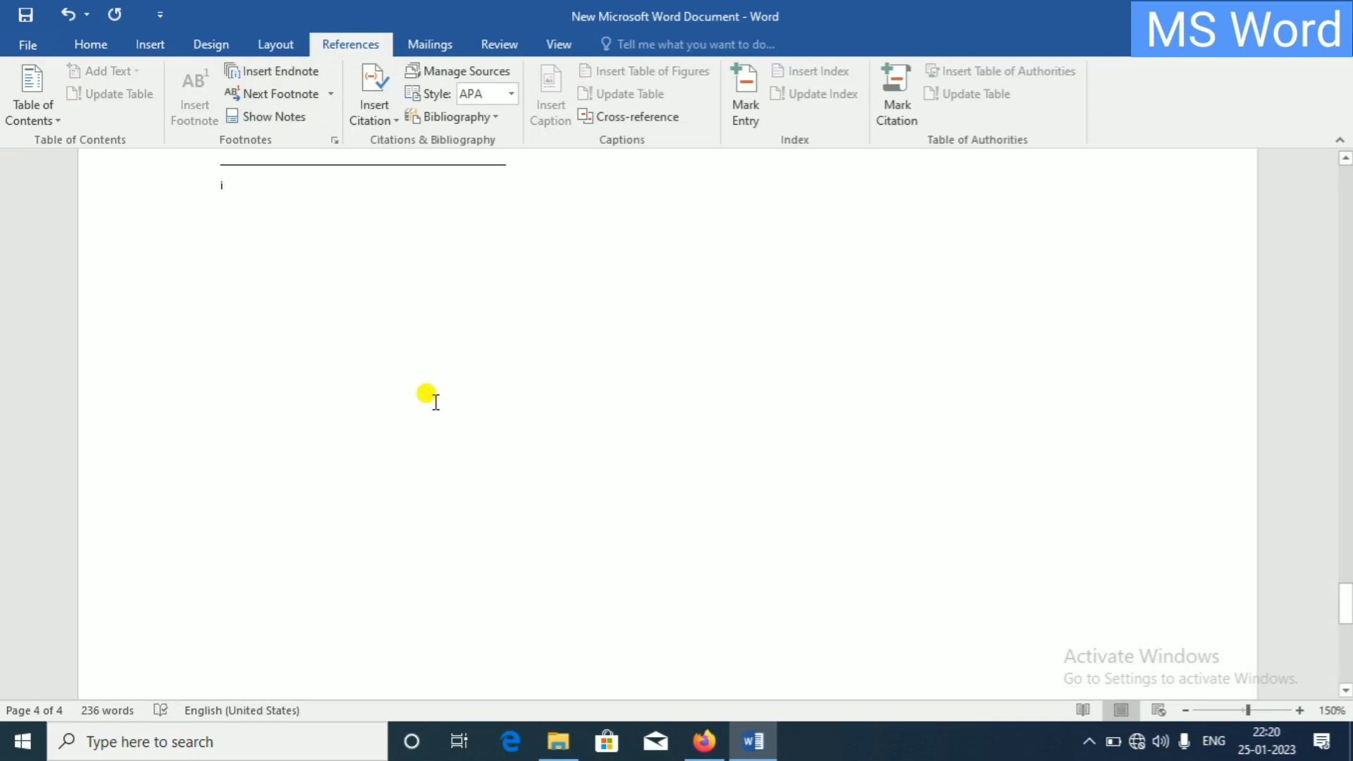
{"action": "type", "text": "fffffff"}
Scroll back to the Rose section and place the cursor after its heading
{"action": "scroll", "coordinate": [431, 416], "scroll_direction": "up", "scroll_amount": 4}
{"action": "scroll", "coordinate": [432, 408], "scroll_direction": "up", "scroll_amount": 3}
{"action": "left_click", "coordinate": [525, 544]}
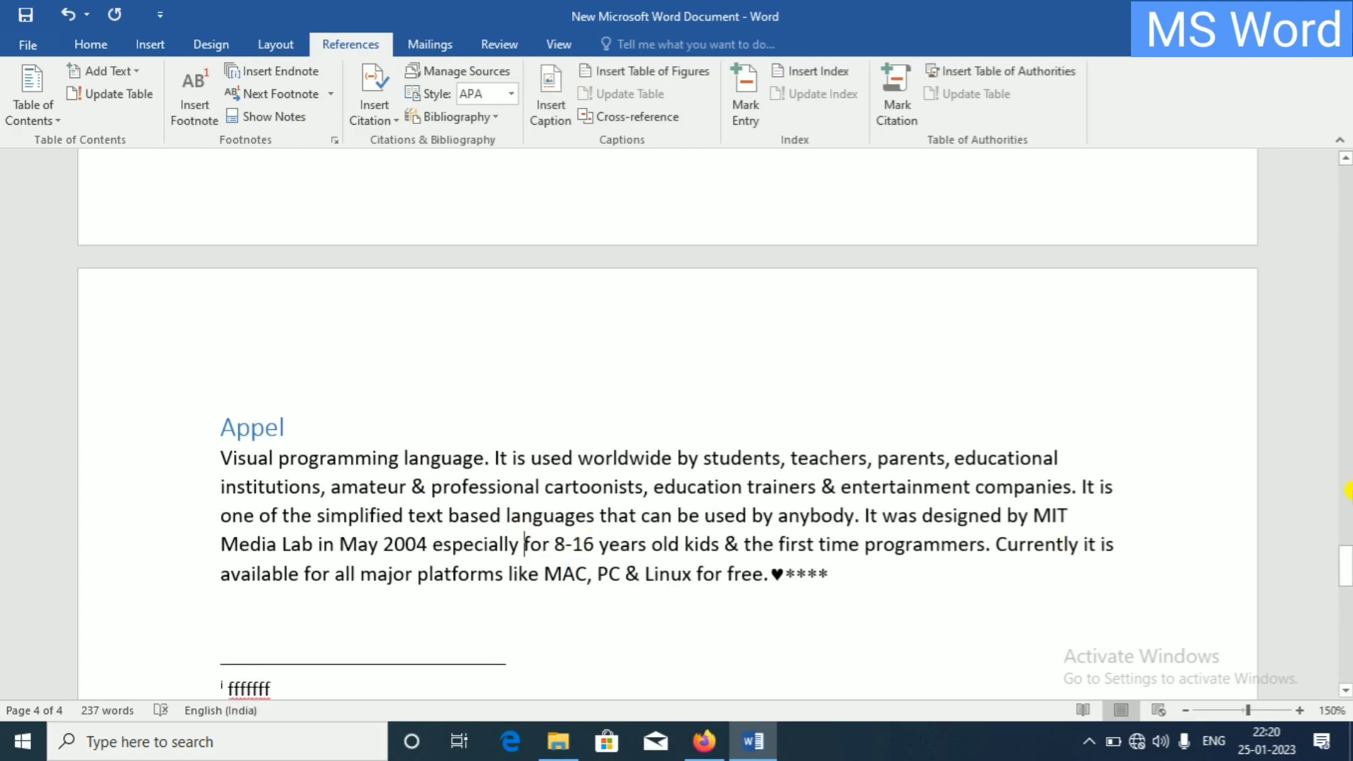
{"action": "left_click_drag", "start_coordinate": [1346, 564], "coordinate": [1345, 193]}
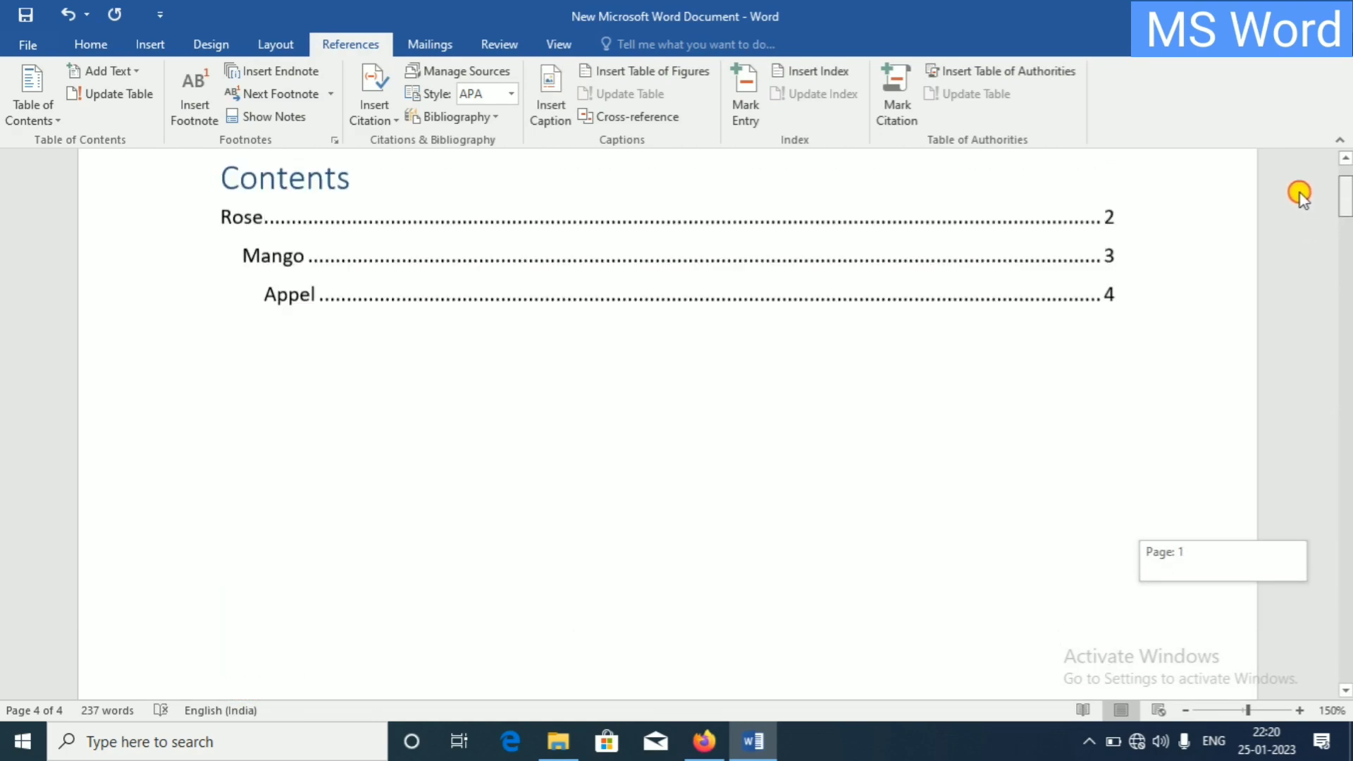
{"action": "scroll", "coordinate": [447, 568], "scroll_direction": "down", "scroll_amount": 1}
{"action": "scroll", "coordinate": [447, 567], "scroll_direction": "down", "scroll_amount": 3}
{"action": "scroll", "coordinate": [447, 567], "scroll_direction": "down", "scroll_amount": 3}
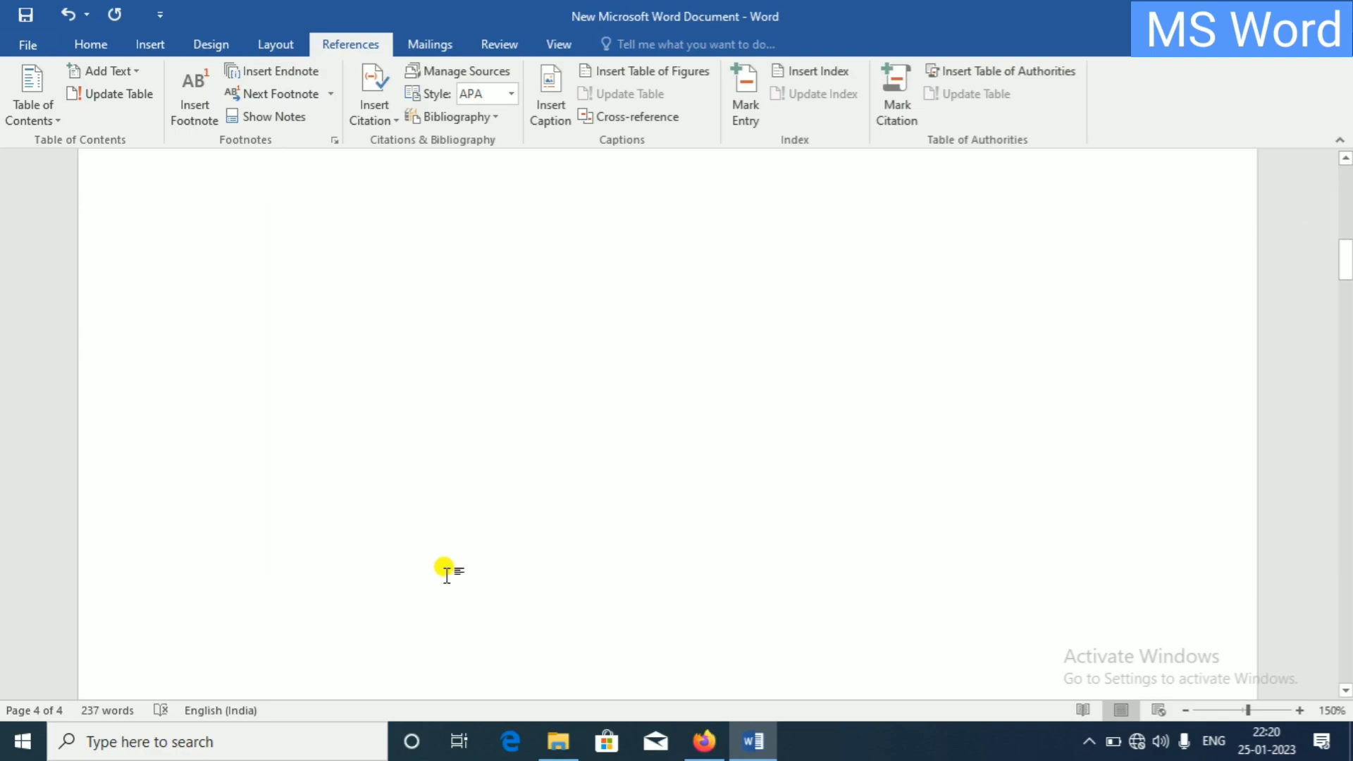
{"action": "scroll", "coordinate": [447, 567], "scroll_direction": "down", "scroll_amount": 3}
{"action": "scroll", "coordinate": [446, 575], "scroll_direction": "down", "scroll_amount": 1}
{"action": "left_click", "coordinate": [430, 574]}
{"action": "scroll", "coordinate": [261, 571], "scroll_direction": "down", "scroll_amount": 2}
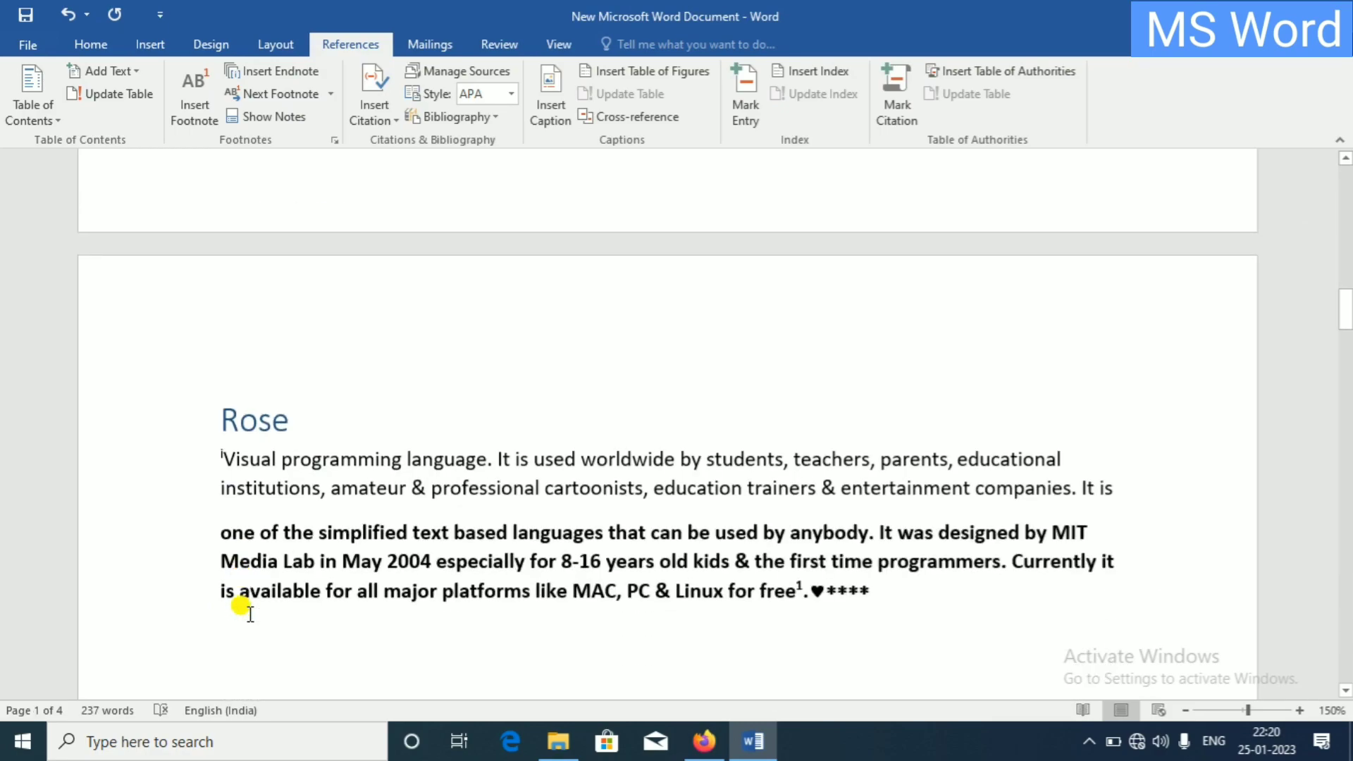
{"action": "scroll", "coordinate": [239, 458], "scroll_direction": "down", "scroll_amount": 2}
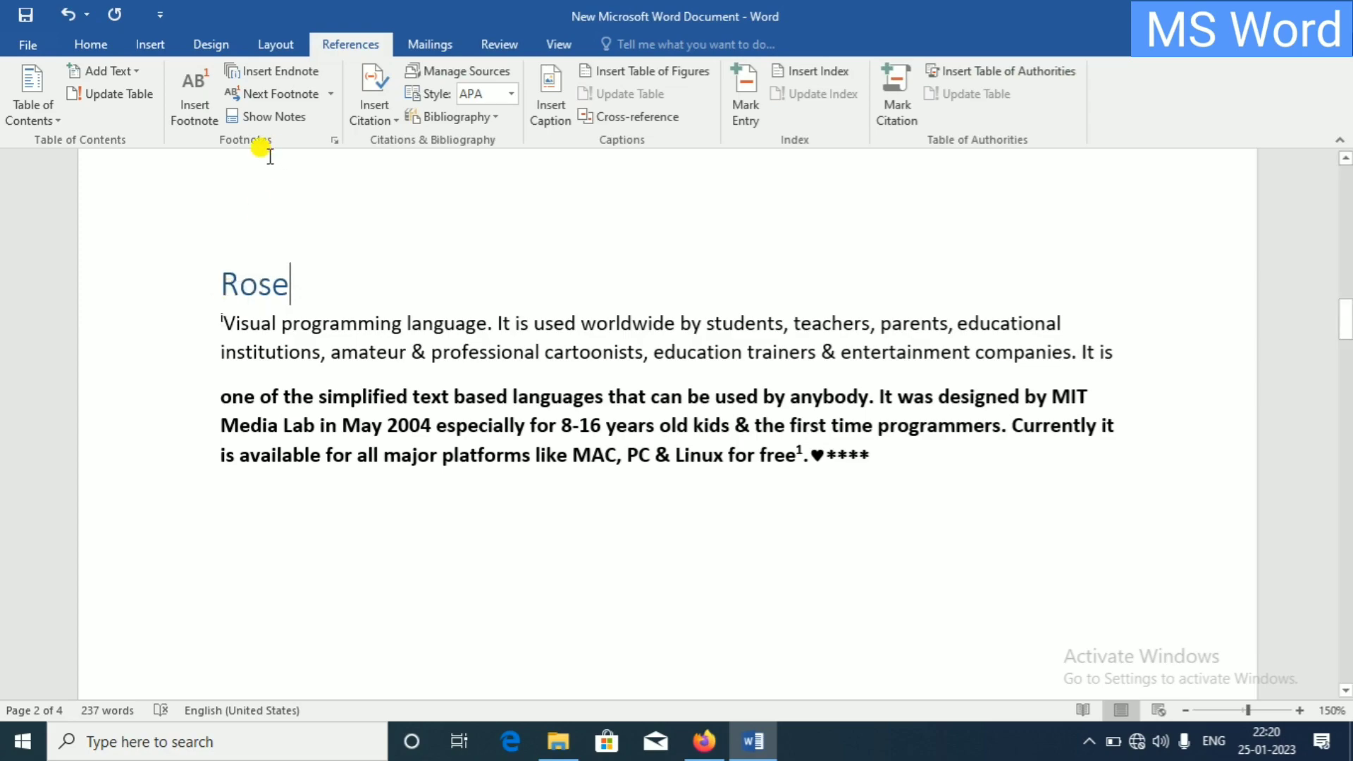
{"action": "left_click", "coordinate": [263, 119]}
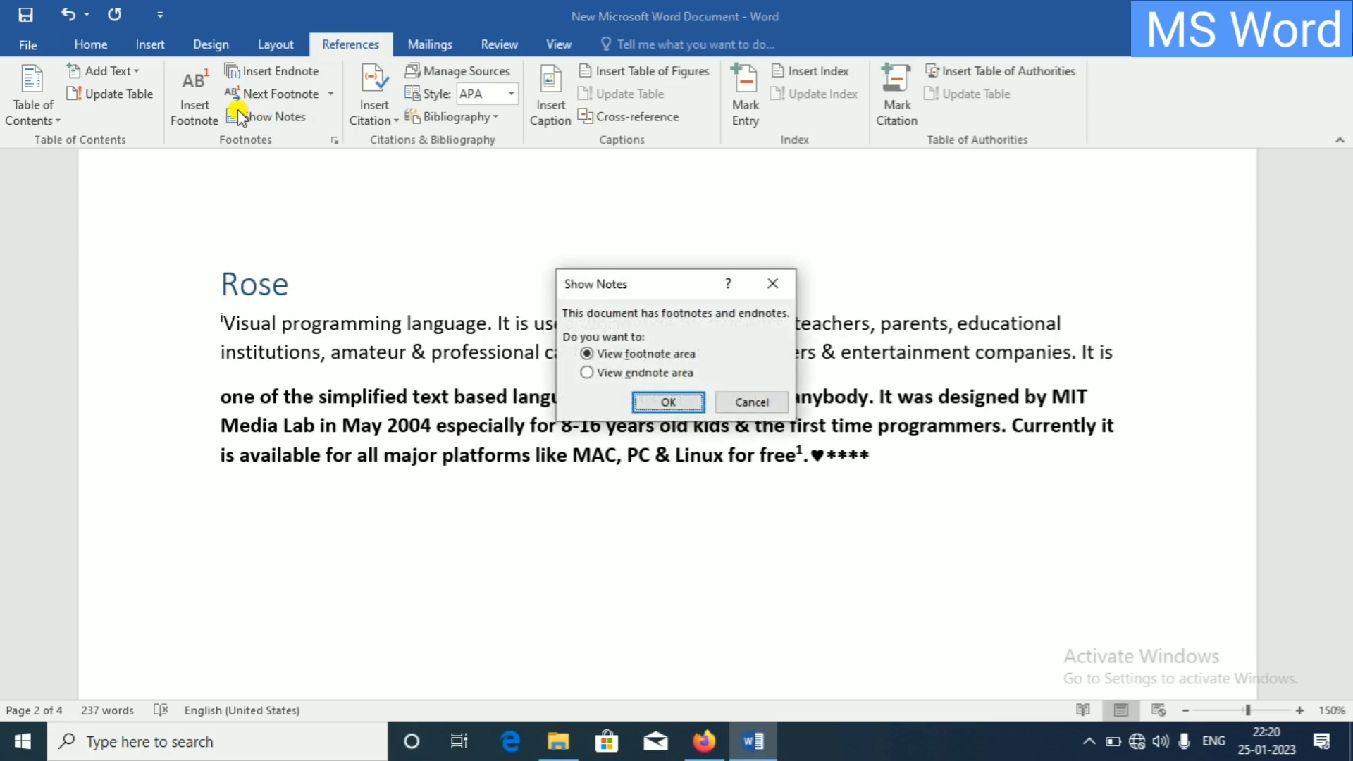
{"action": "left_click", "coordinate": [587, 374]}
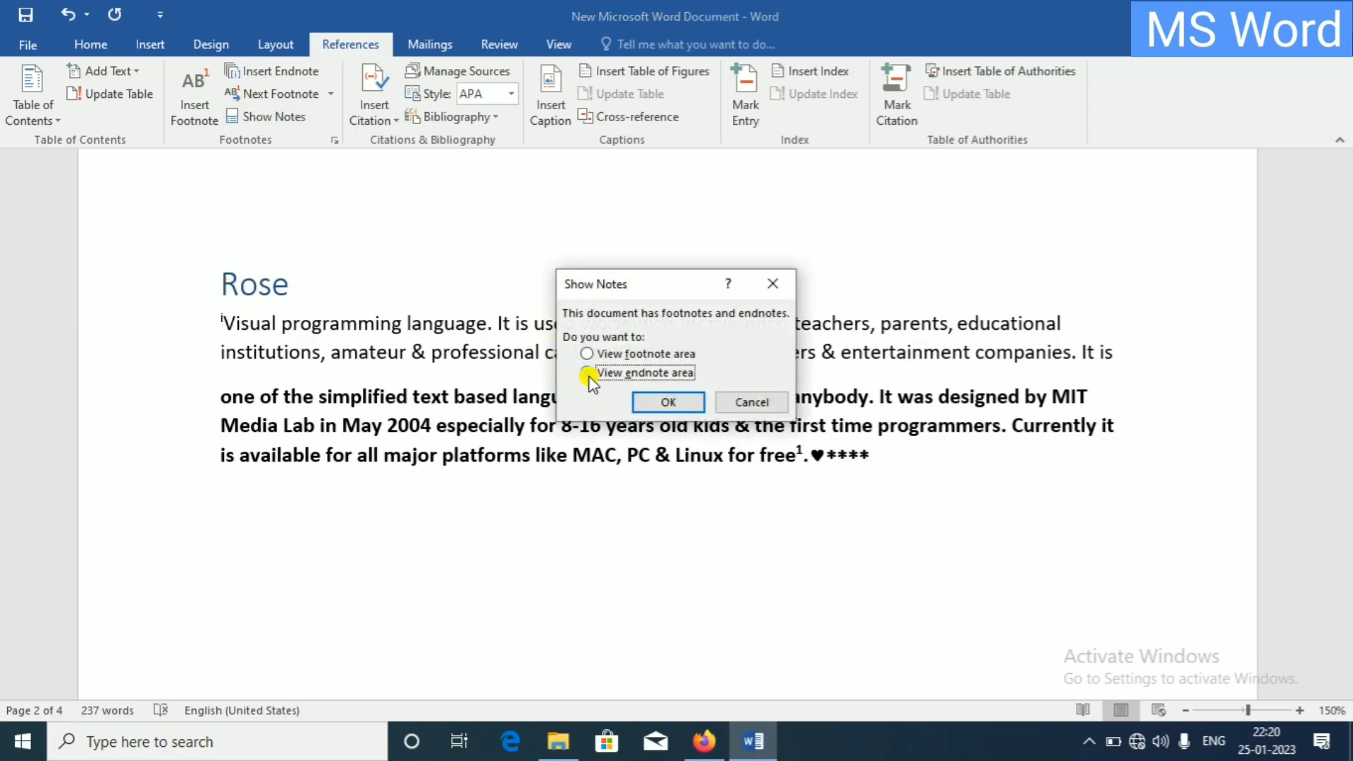
{"action": "left_click", "coordinate": [641, 402]}
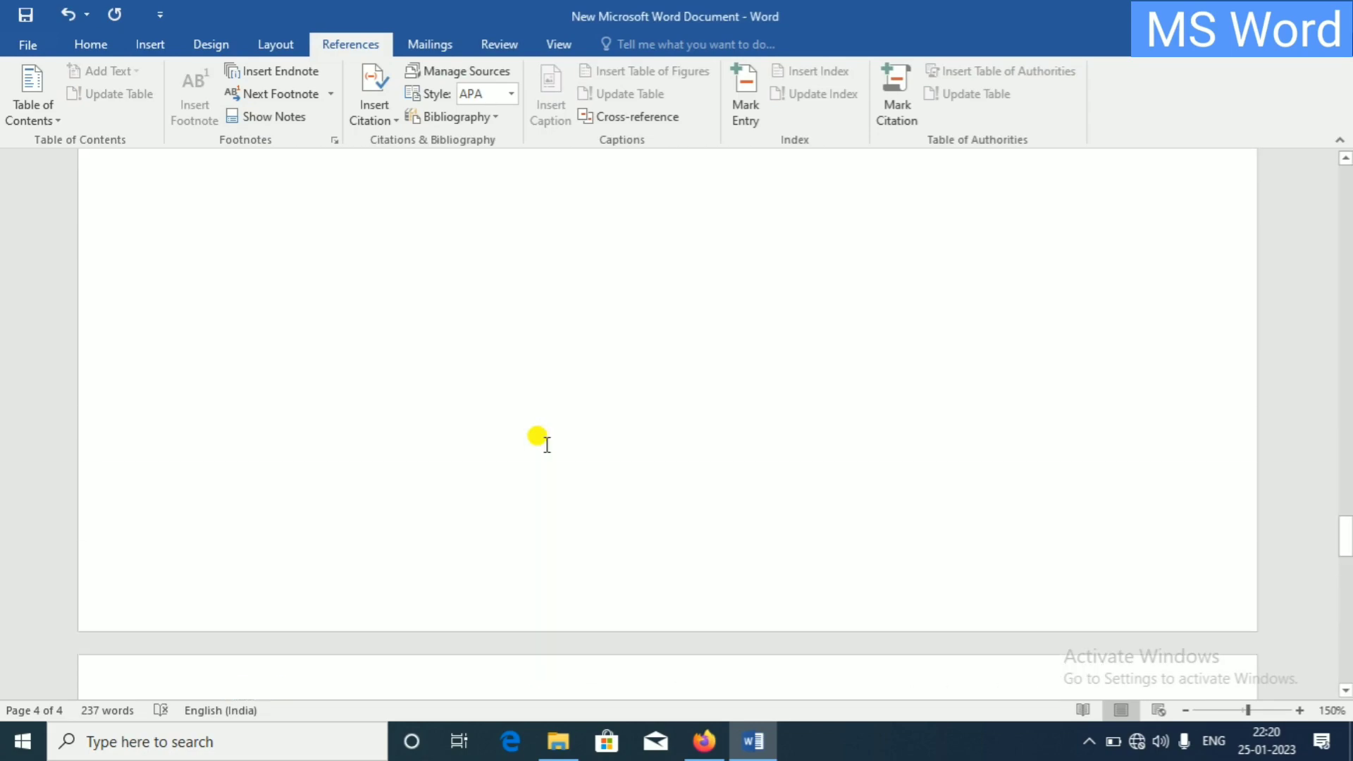
{"action": "scroll", "coordinate": [547, 444], "scroll_direction": "up", "scroll_amount": 3}
{"action": "scroll", "coordinate": [547, 443], "scroll_direction": "up", "scroll_amount": 5}
{"action": "scroll", "coordinate": [543, 429], "scroll_direction": "up", "scroll_amount": 3}
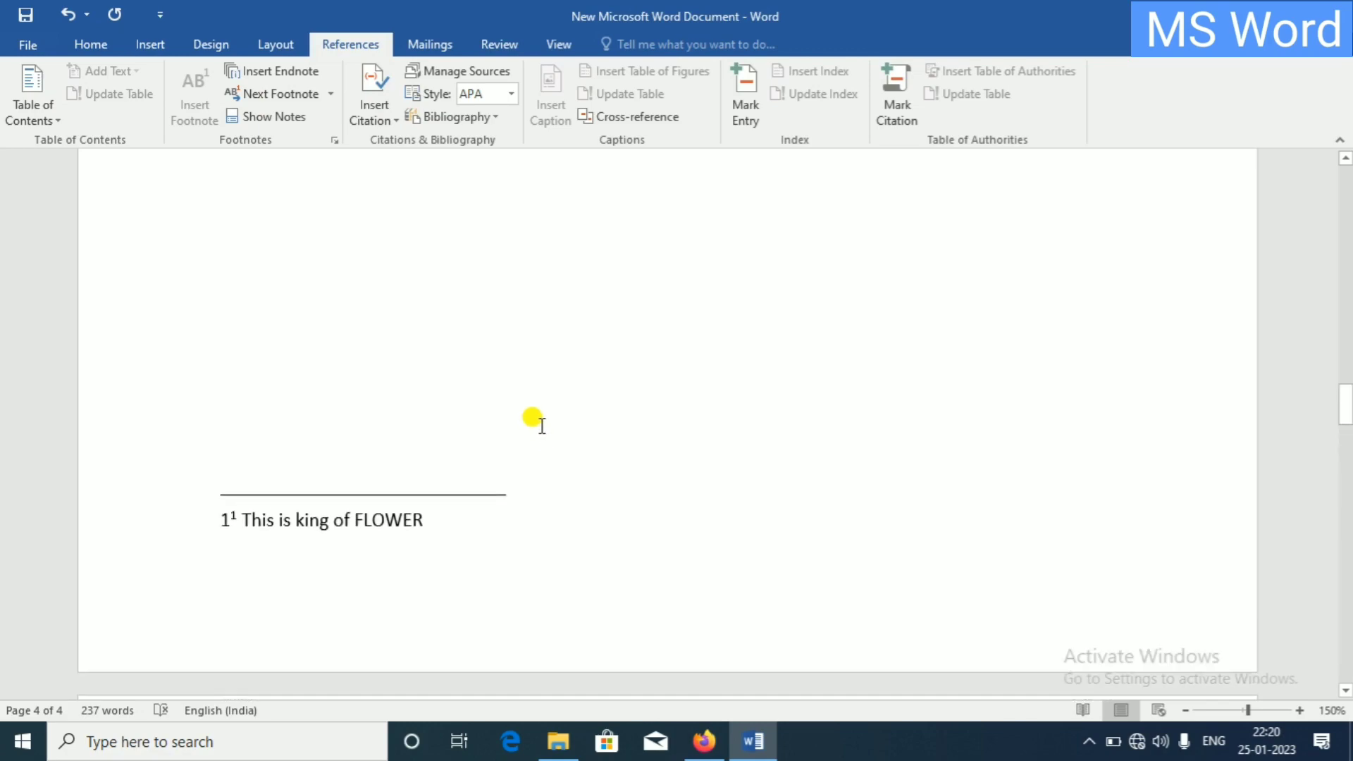
{"action": "left_click", "coordinate": [271, 116]}
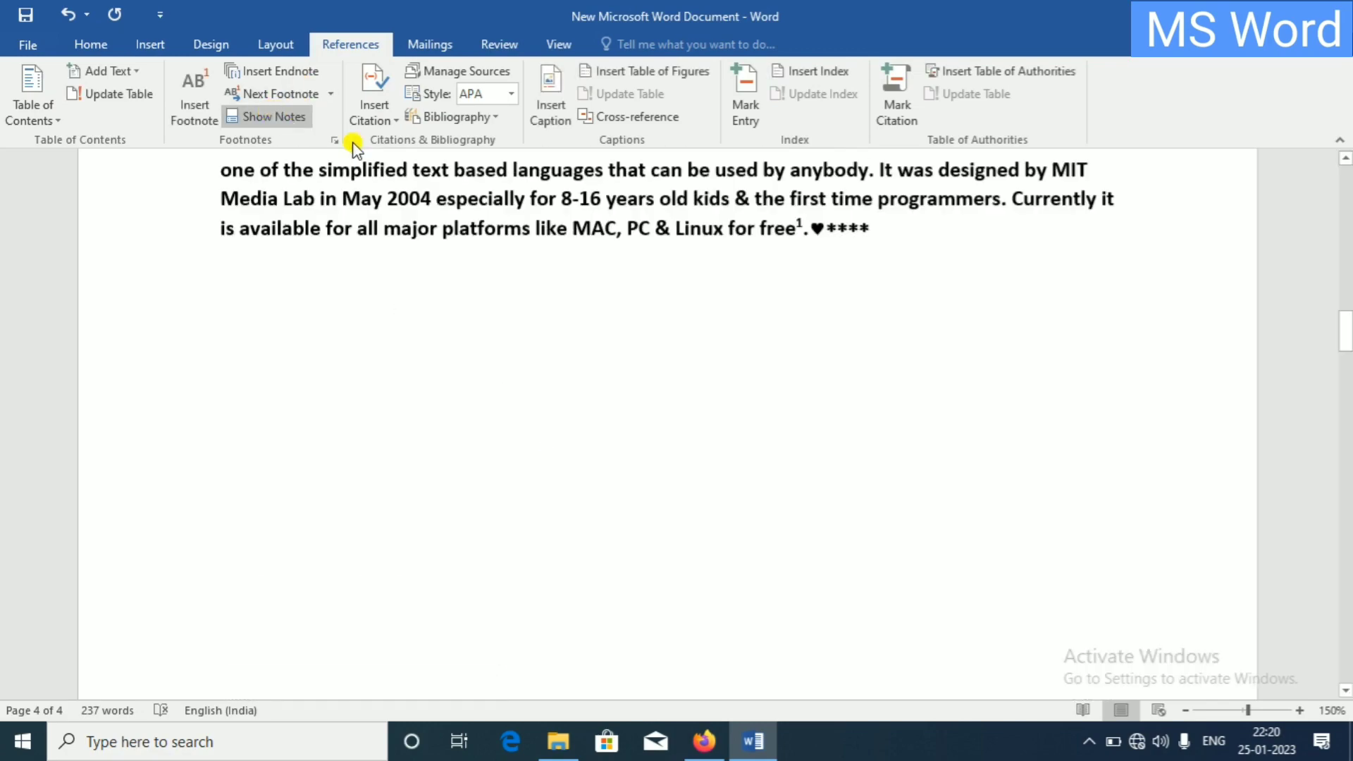
{"action": "left_click", "coordinate": [279, 126]}
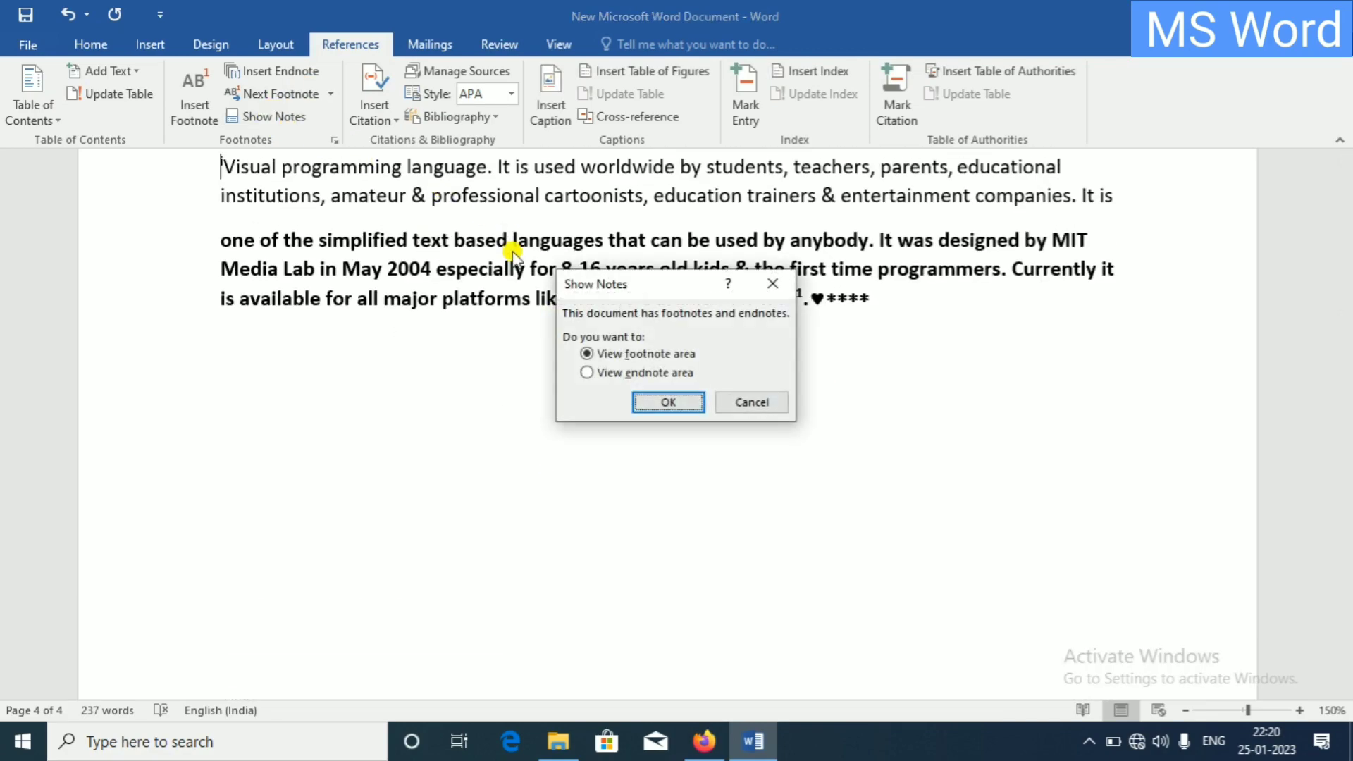
{"action": "left_click", "coordinate": [668, 403]}
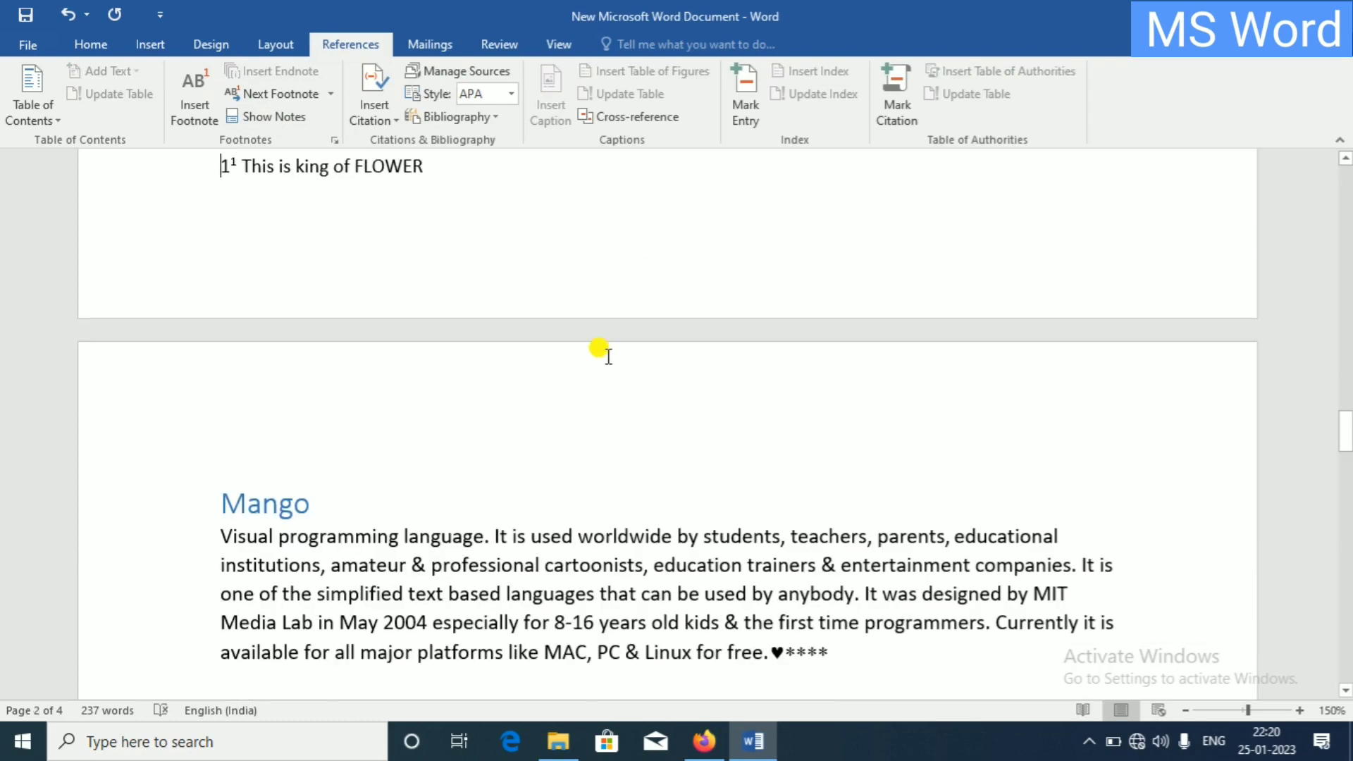
{"action": "scroll", "coordinate": [601, 352], "scroll_direction": "up", "scroll_amount": 5}
{"action": "scroll", "coordinate": [601, 352], "scroll_direction": "up", "scroll_amount": 5}
{"action": "scroll", "coordinate": [575, 321], "scroll_direction": "up", "scroll_amount": 5}
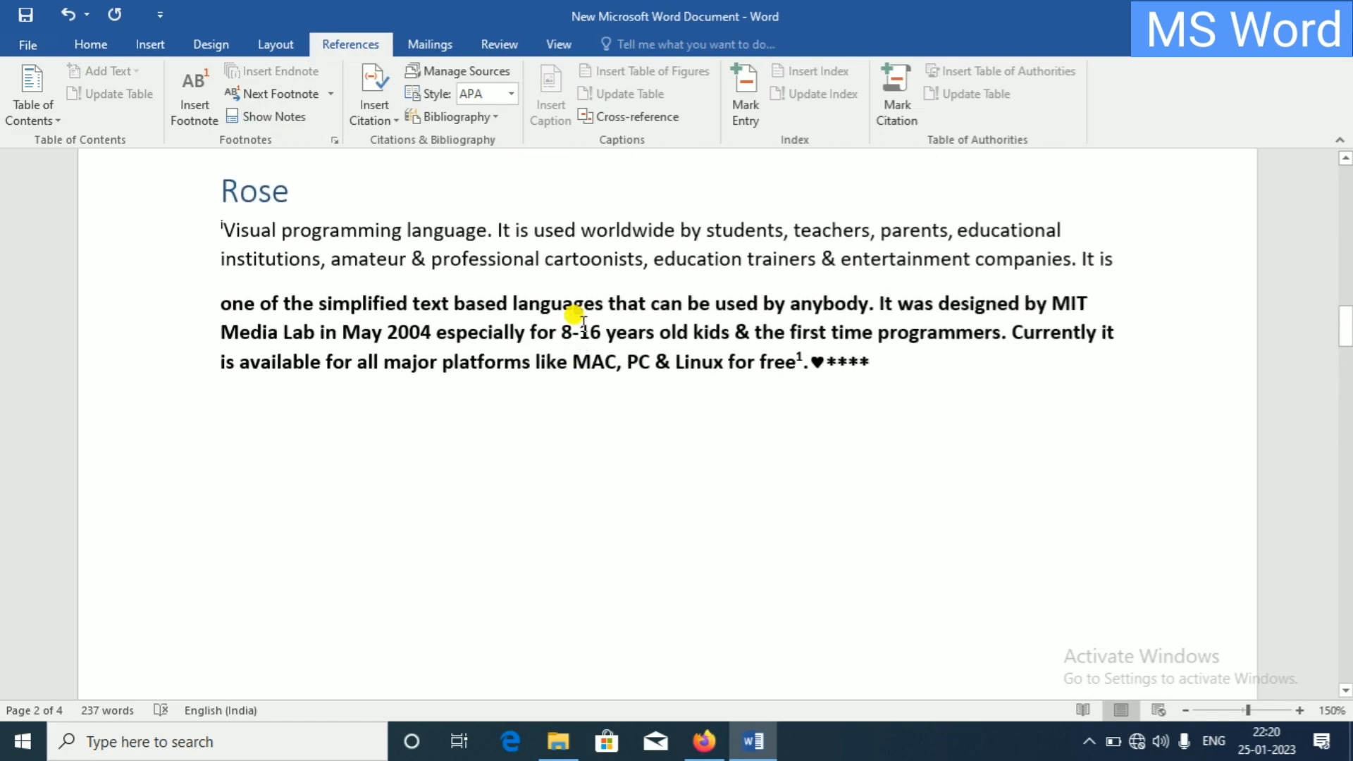
{"action": "scroll", "coordinate": [582, 341], "scroll_direction": "up", "scroll_amount": 3}
{"action": "left_click", "coordinate": [550, 436]}
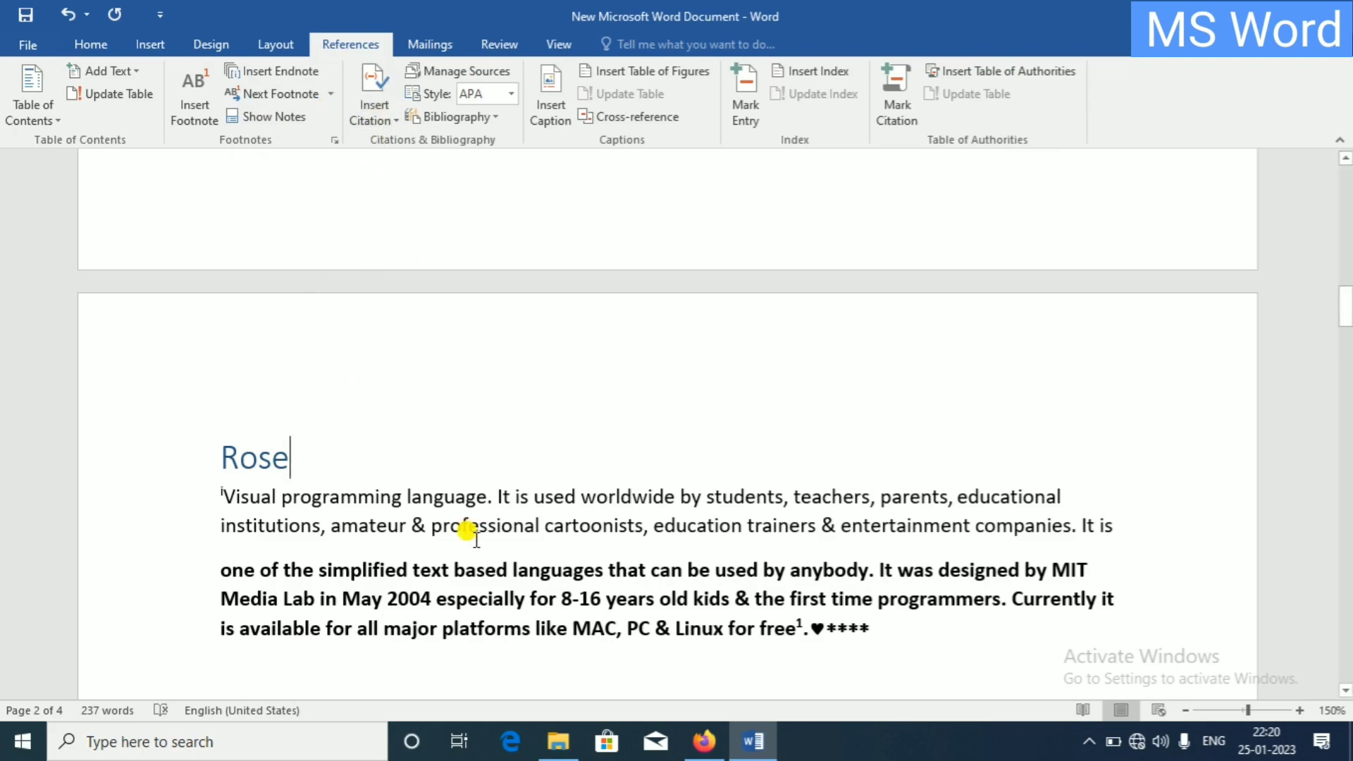
{"action": "left_click", "coordinate": [386, 115]}
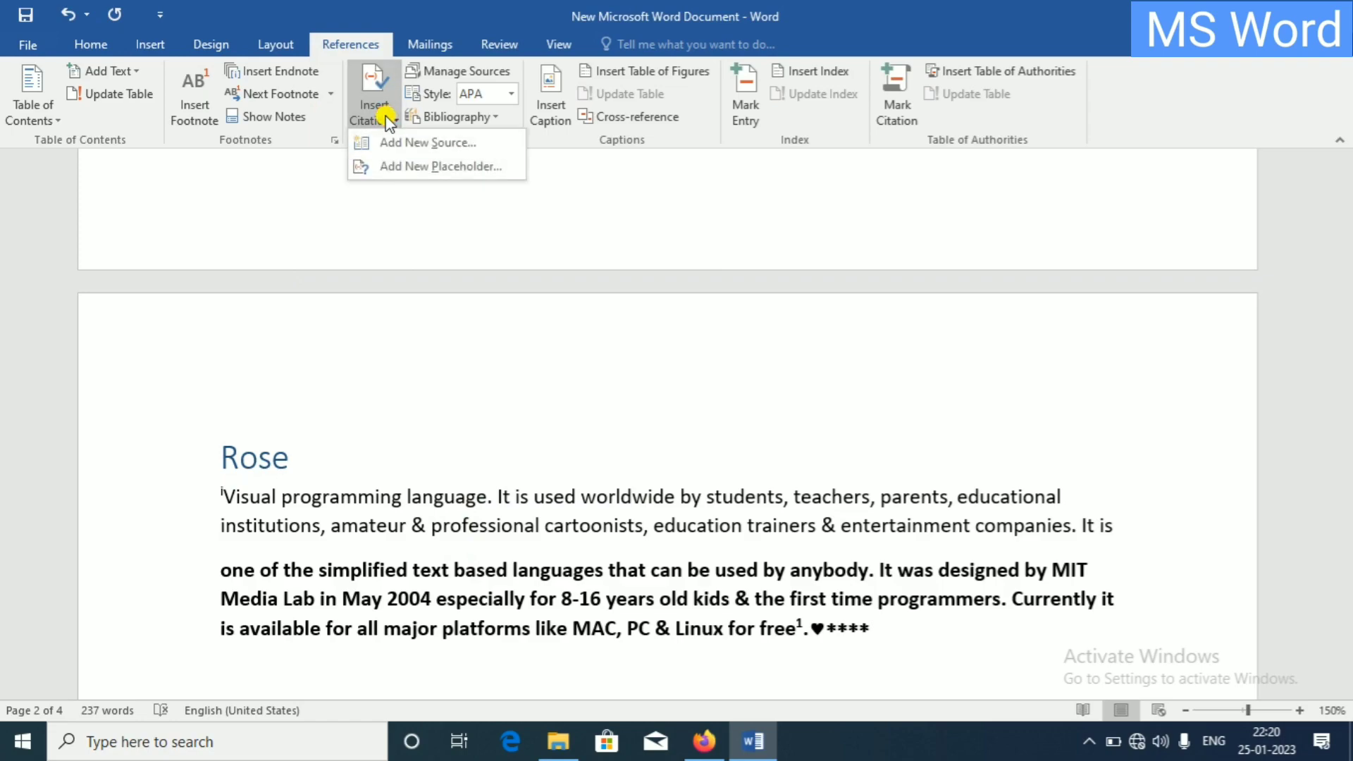
{"action": "left_click", "coordinate": [446, 356]}
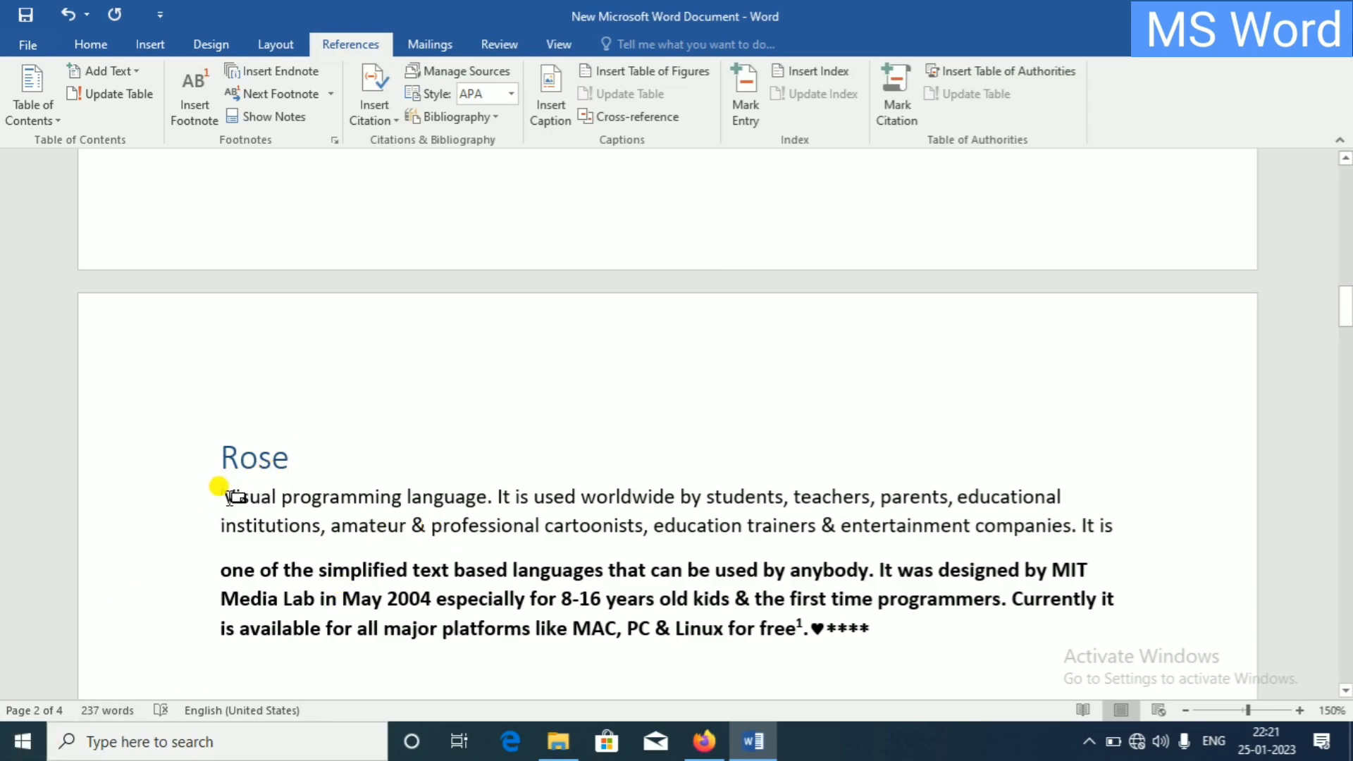
{"action": "key", "text": "Right"}
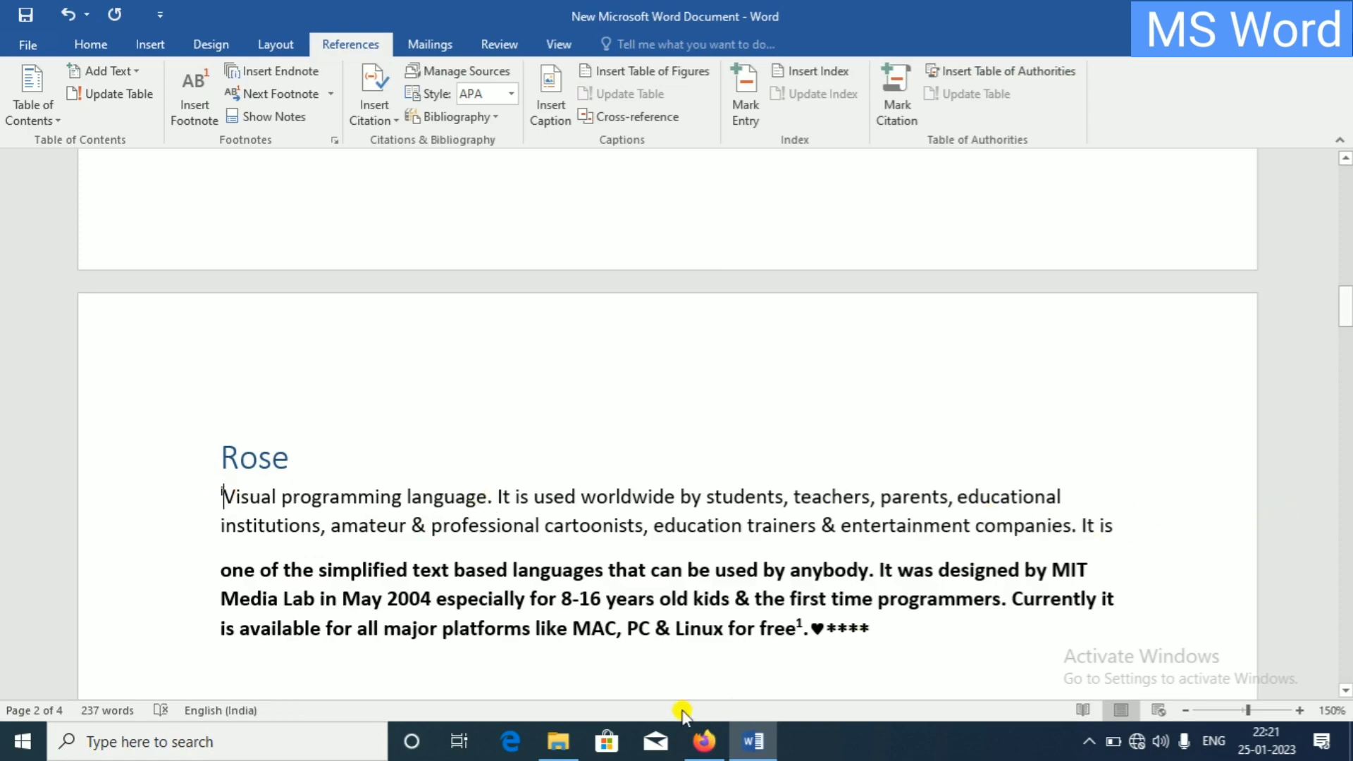
{"action": "scroll", "coordinate": [280, 566], "scroll_direction": "down", "scroll_amount": 2}
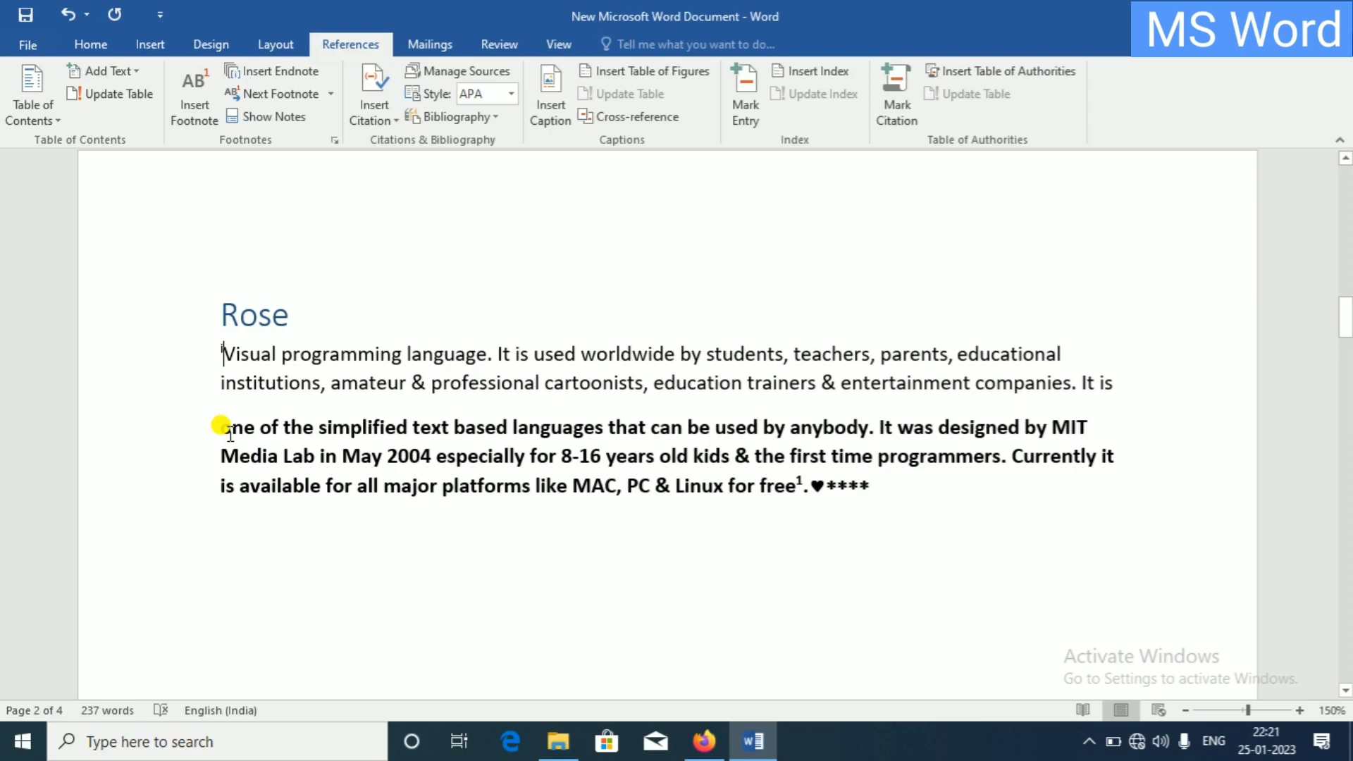
{"action": "left_click_drag", "start_coordinate": [221, 426], "coordinate": [885, 484]}
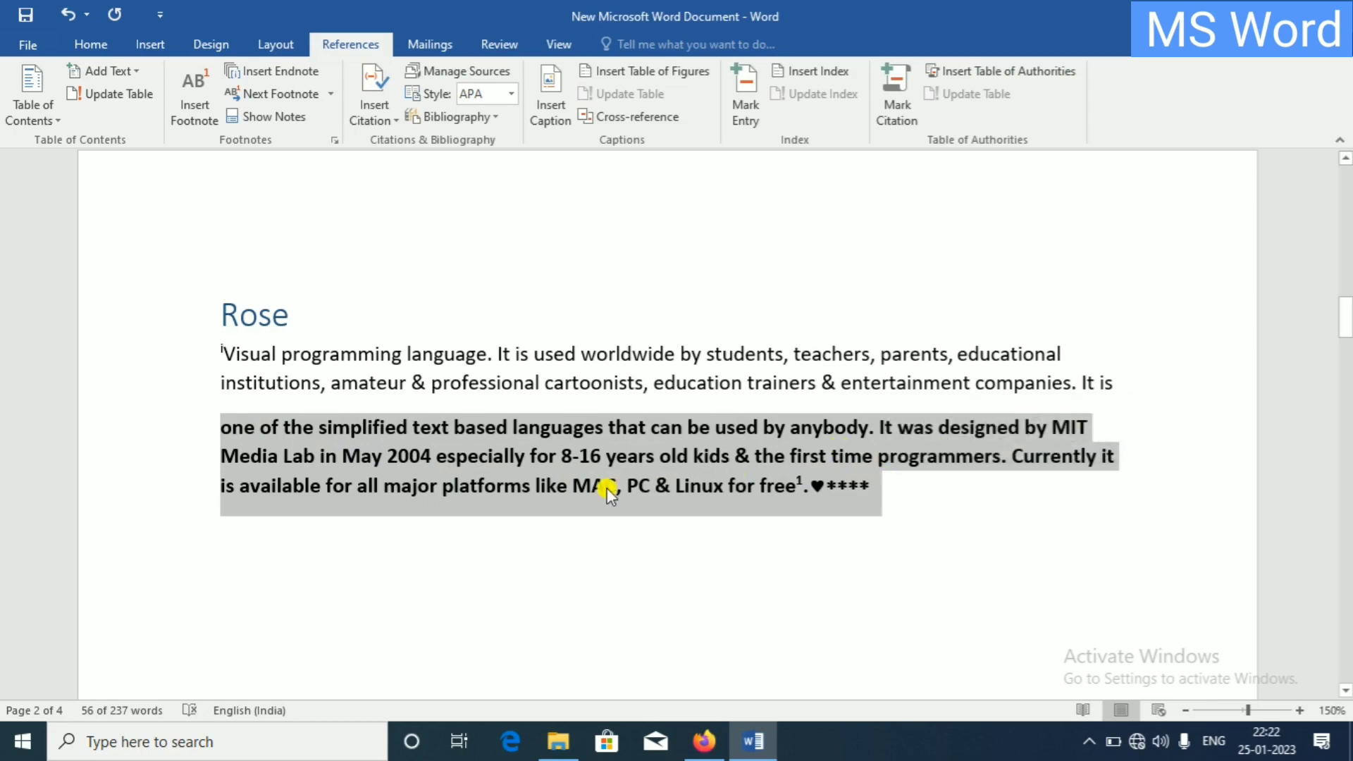
{"action": "left_click", "coordinate": [257, 546]}
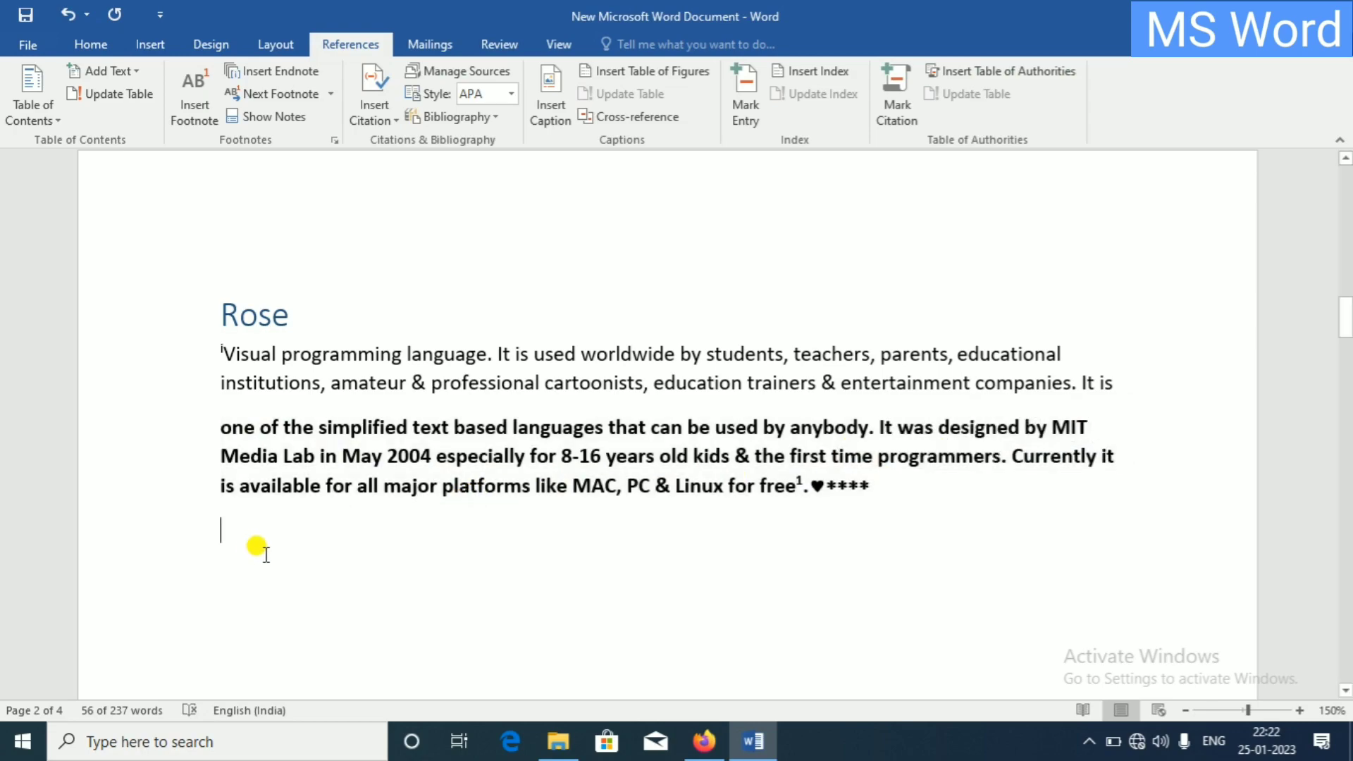
{"action": "left_click", "coordinate": [241, 508]}
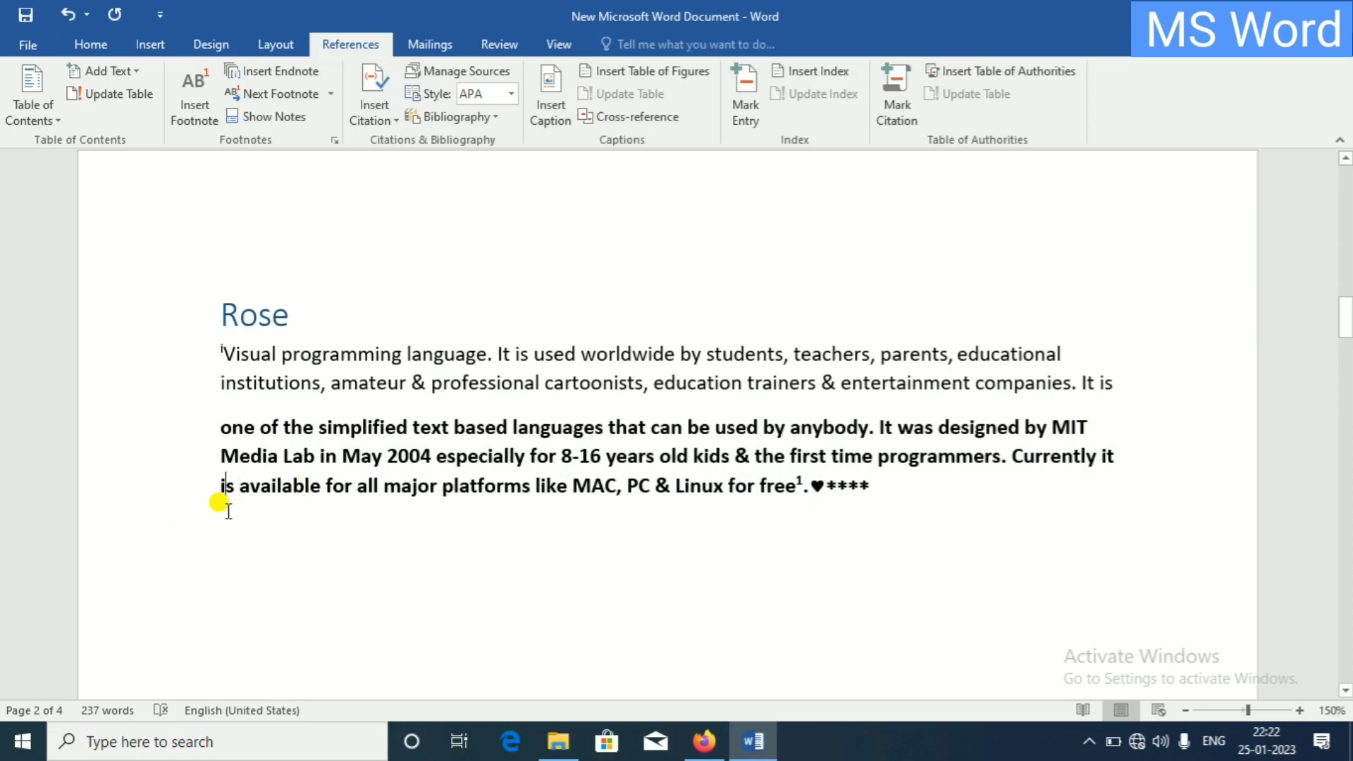
{"action": "left_click", "coordinate": [224, 521]}
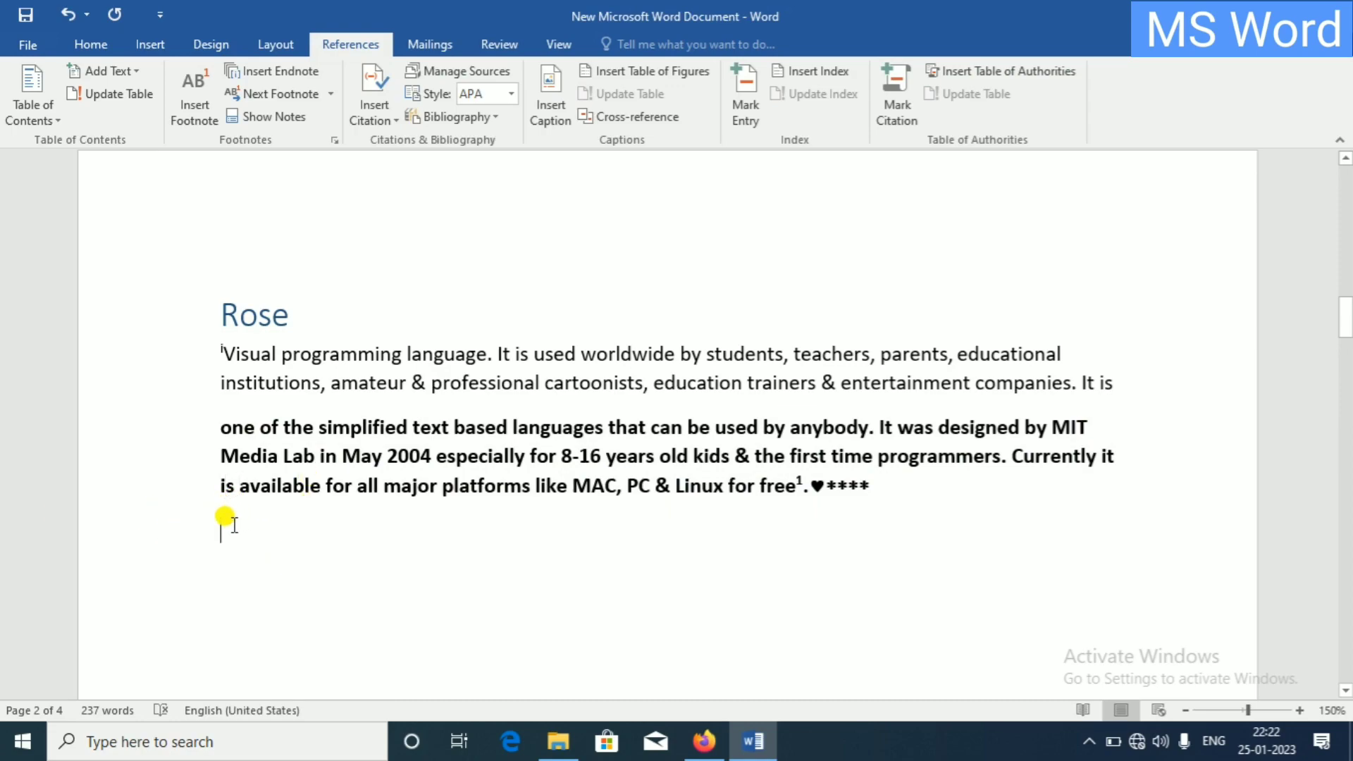
Start a new Book source with author PQR and title FLOWER
{"action": "left_click", "coordinate": [379, 117]}
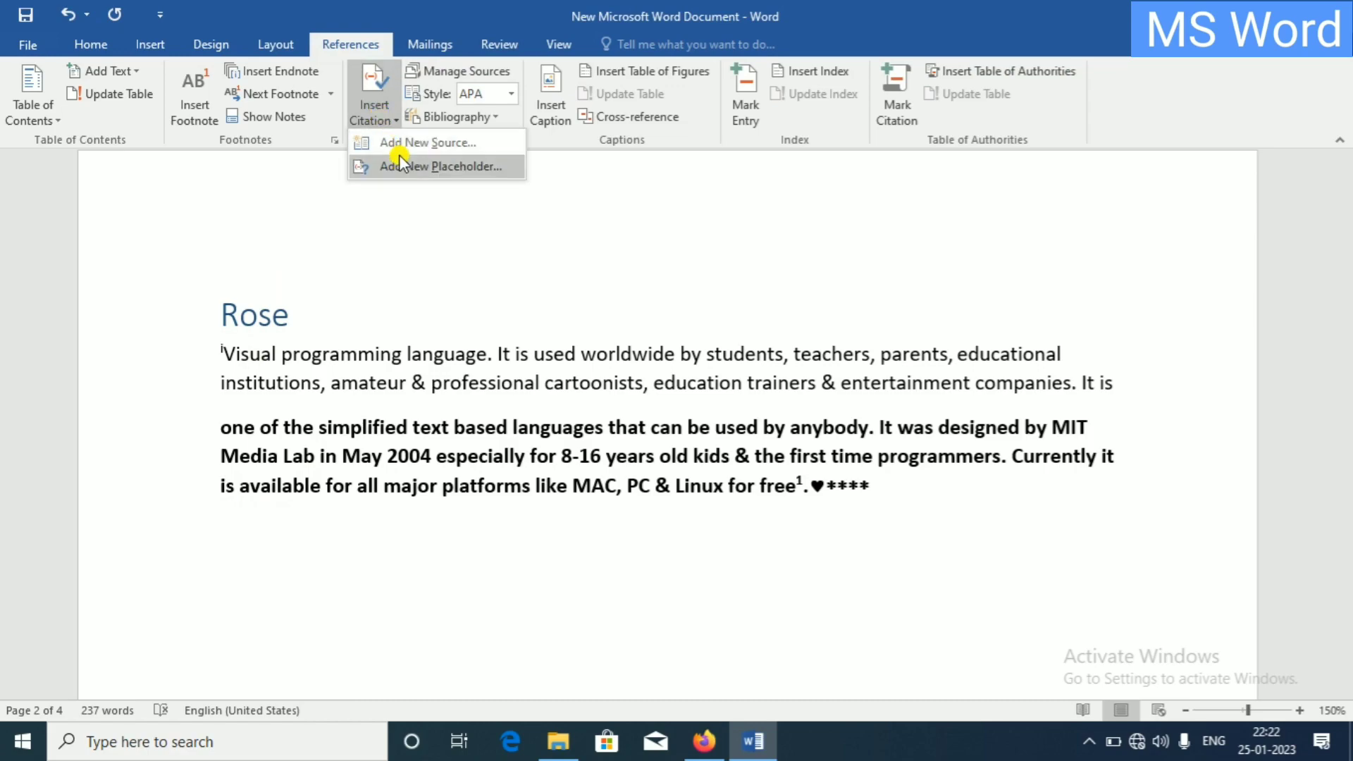
{"action": "left_click", "coordinate": [406, 144]}
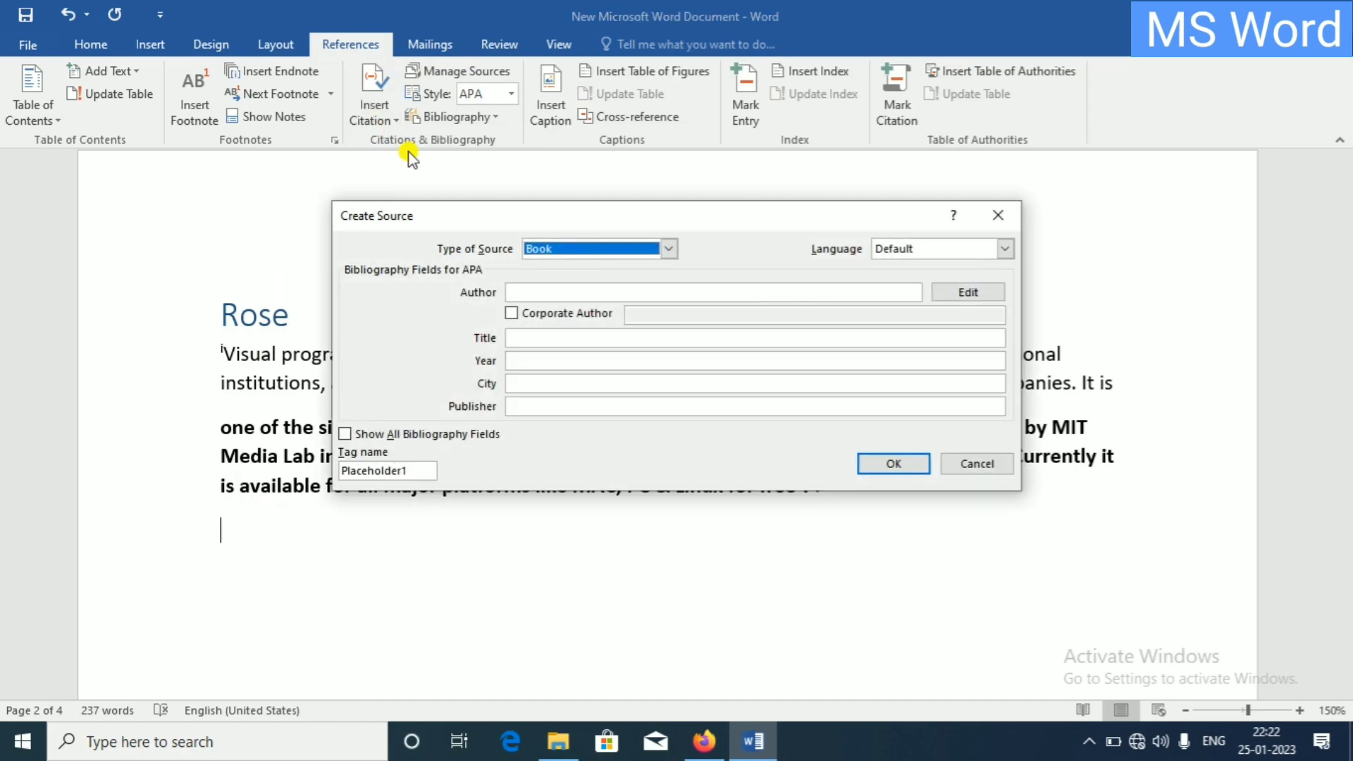
{"action": "left_click", "coordinate": [669, 254]}
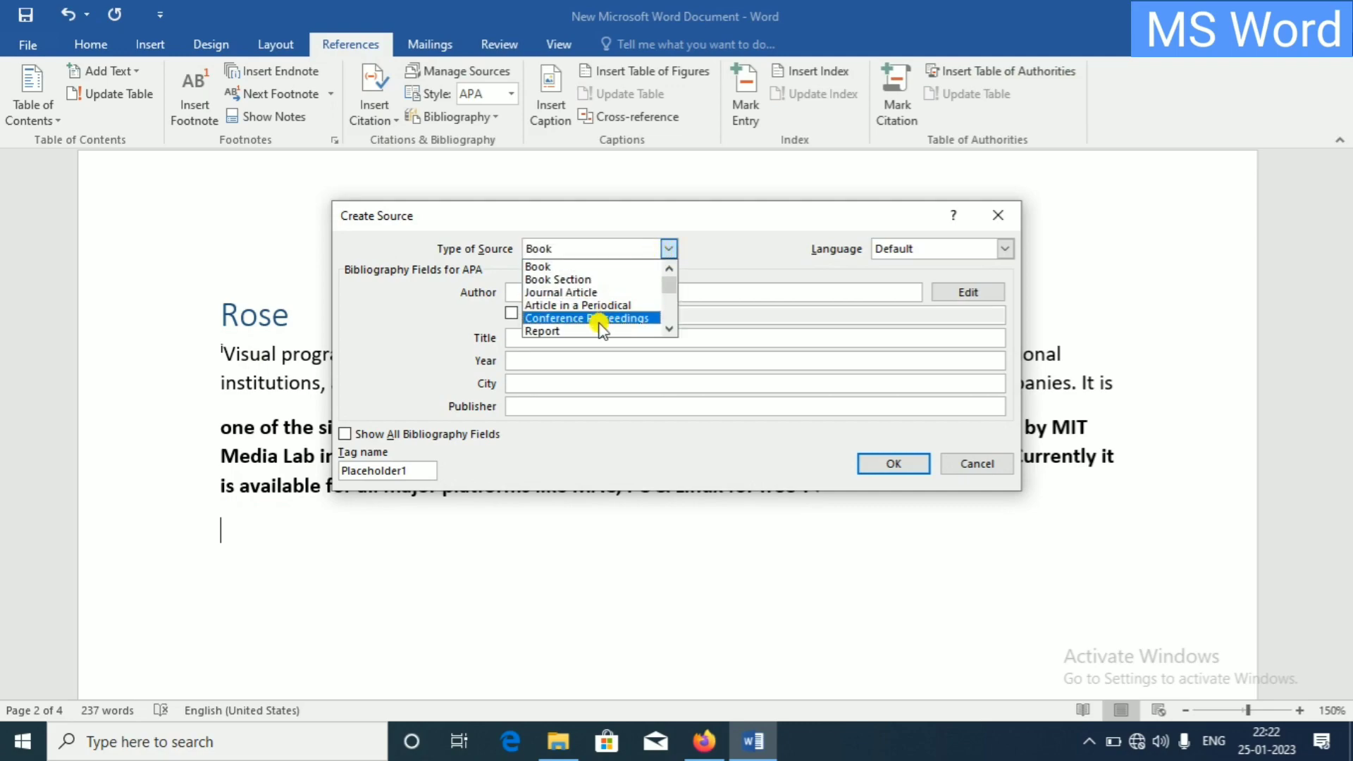
{"action": "left_click", "coordinate": [568, 267]}
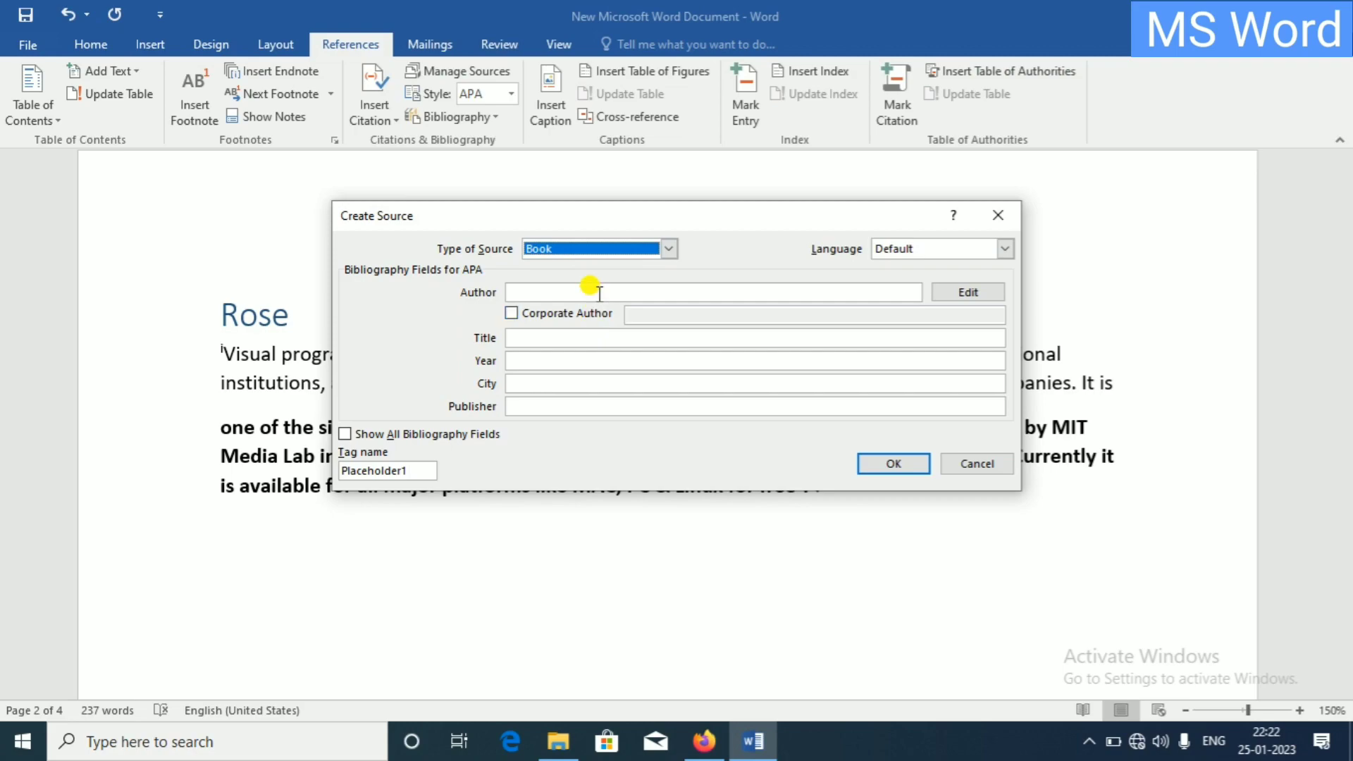
{"action": "left_click", "coordinate": [560, 291]}
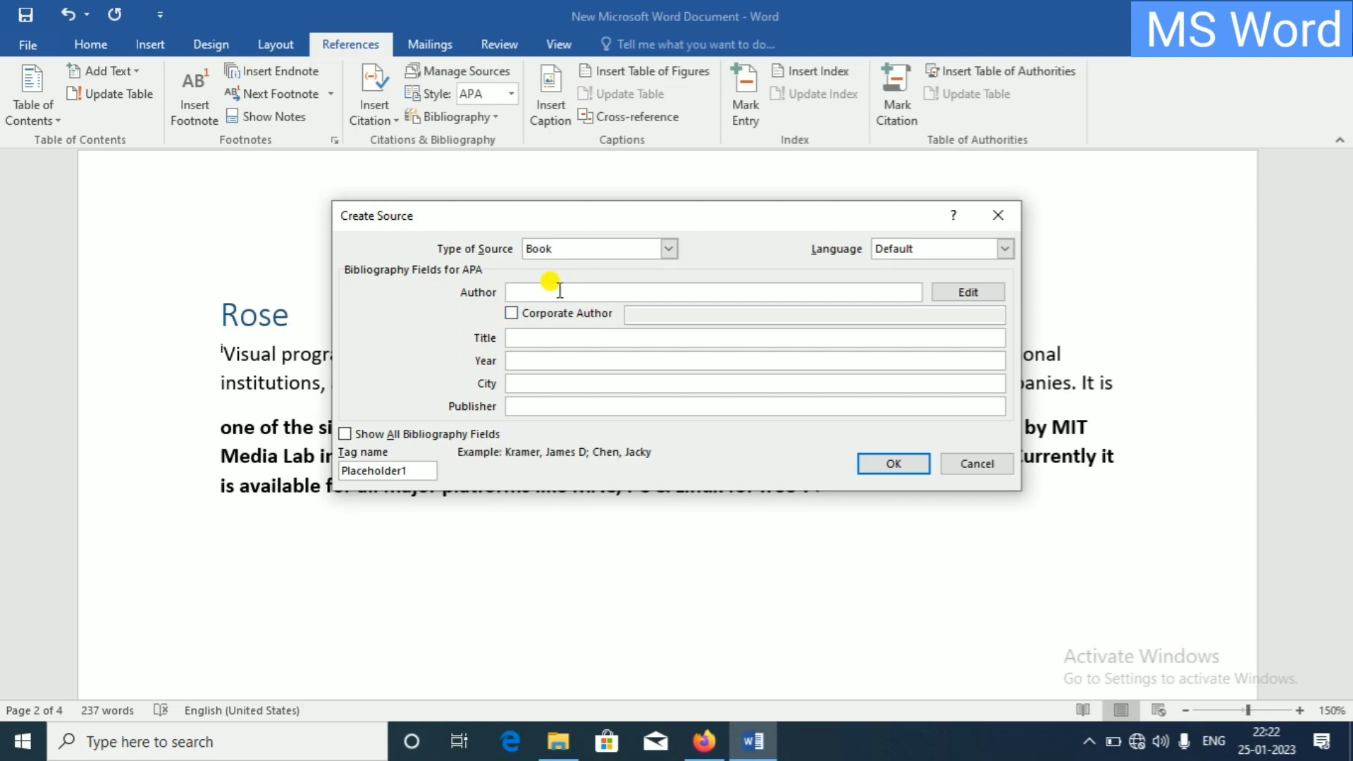
{"action": "type", "text": "PQR"}
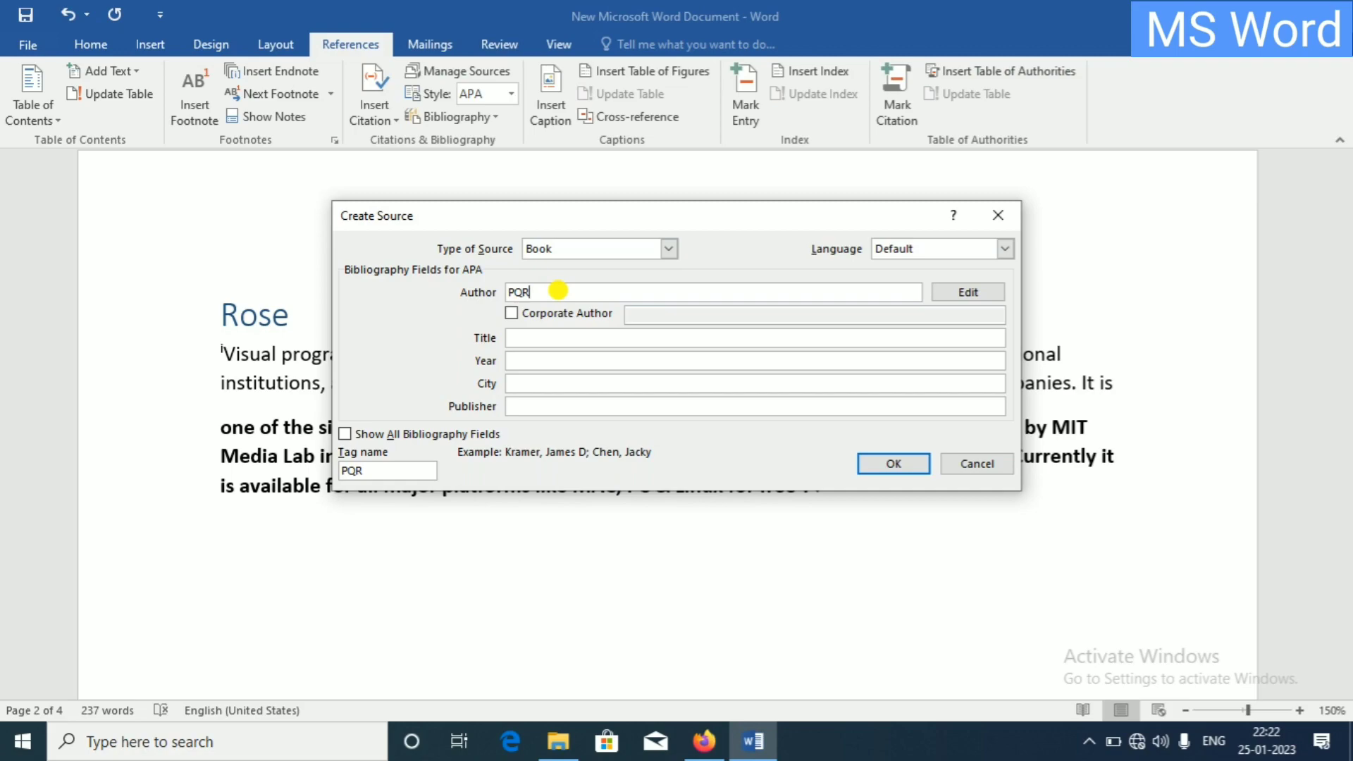
{"action": "left_click", "coordinate": [556, 338]}
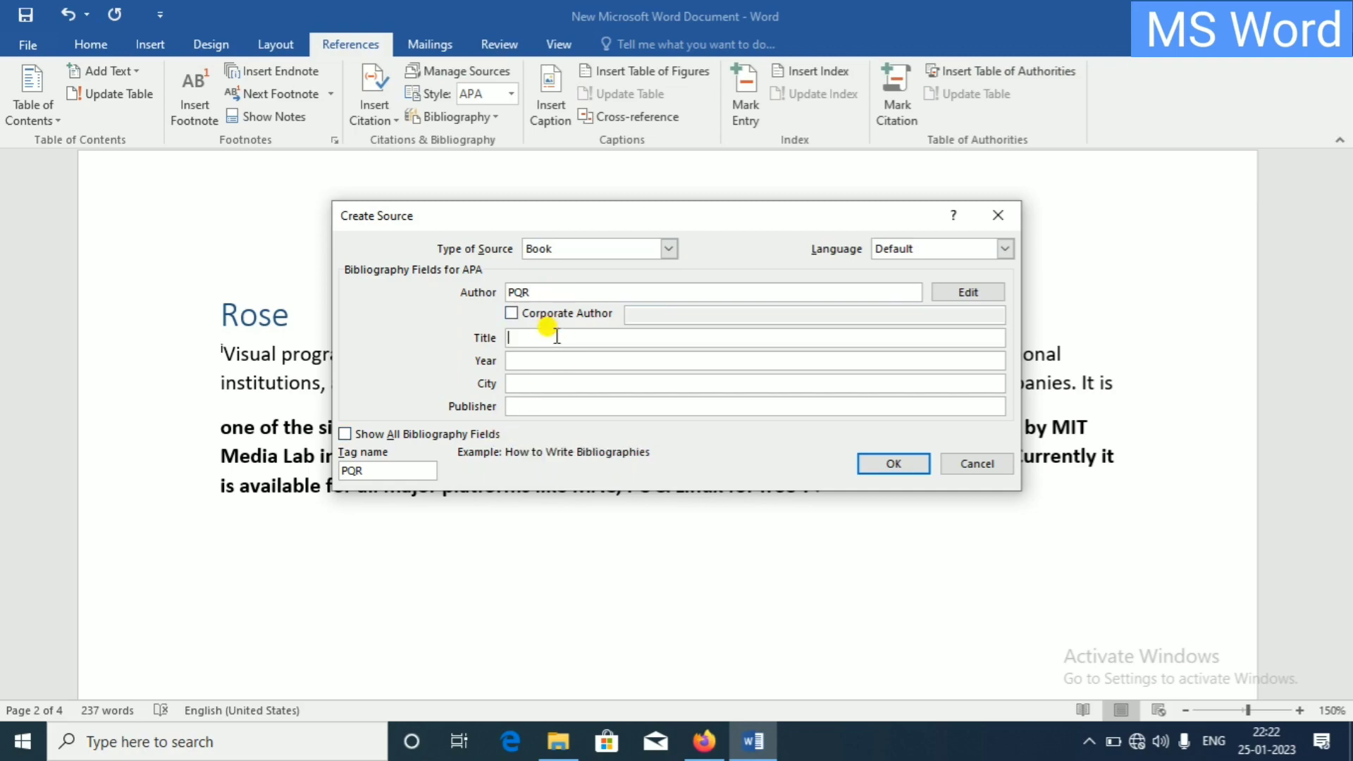
{"action": "type", "text": "FL"}
{"action": "type", "text": "OWER"}
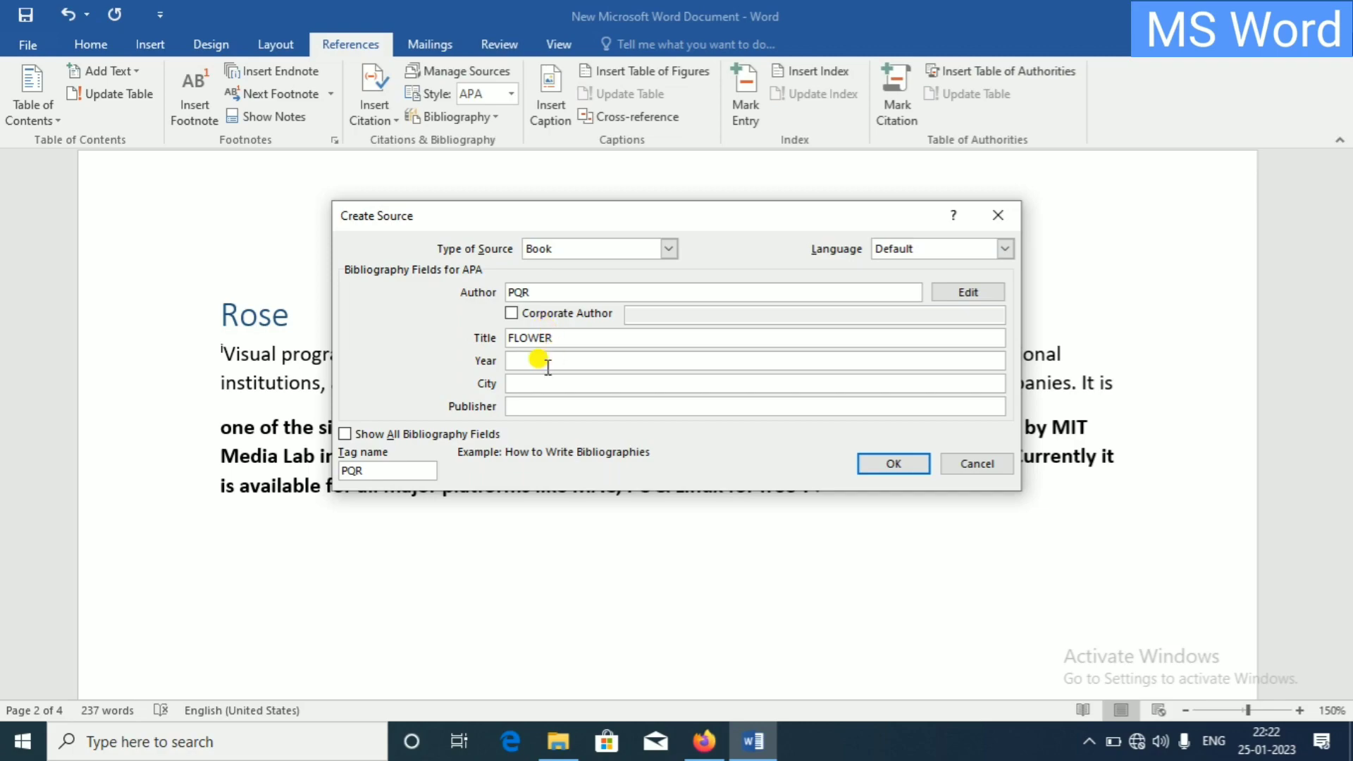
Give it year 2008, city MAHARASHTRA and publisher PQR, inserting the (PQR, 2008) citation
{"action": "left_click", "coordinate": [537, 359]}
{"action": "type", "text": "2"}
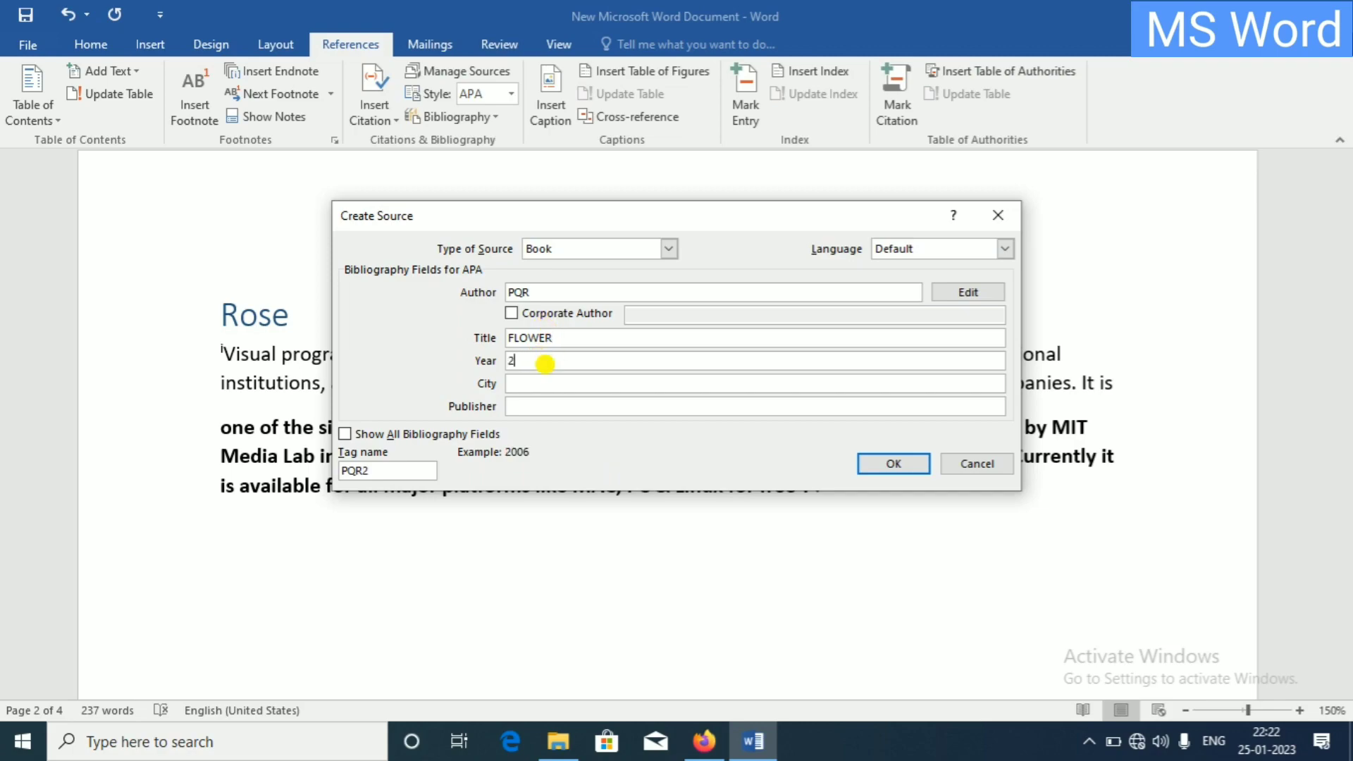
{"action": "type", "text": "00"}
{"action": "key", "text": "BackSpace"}
{"action": "type", "text": "08"}
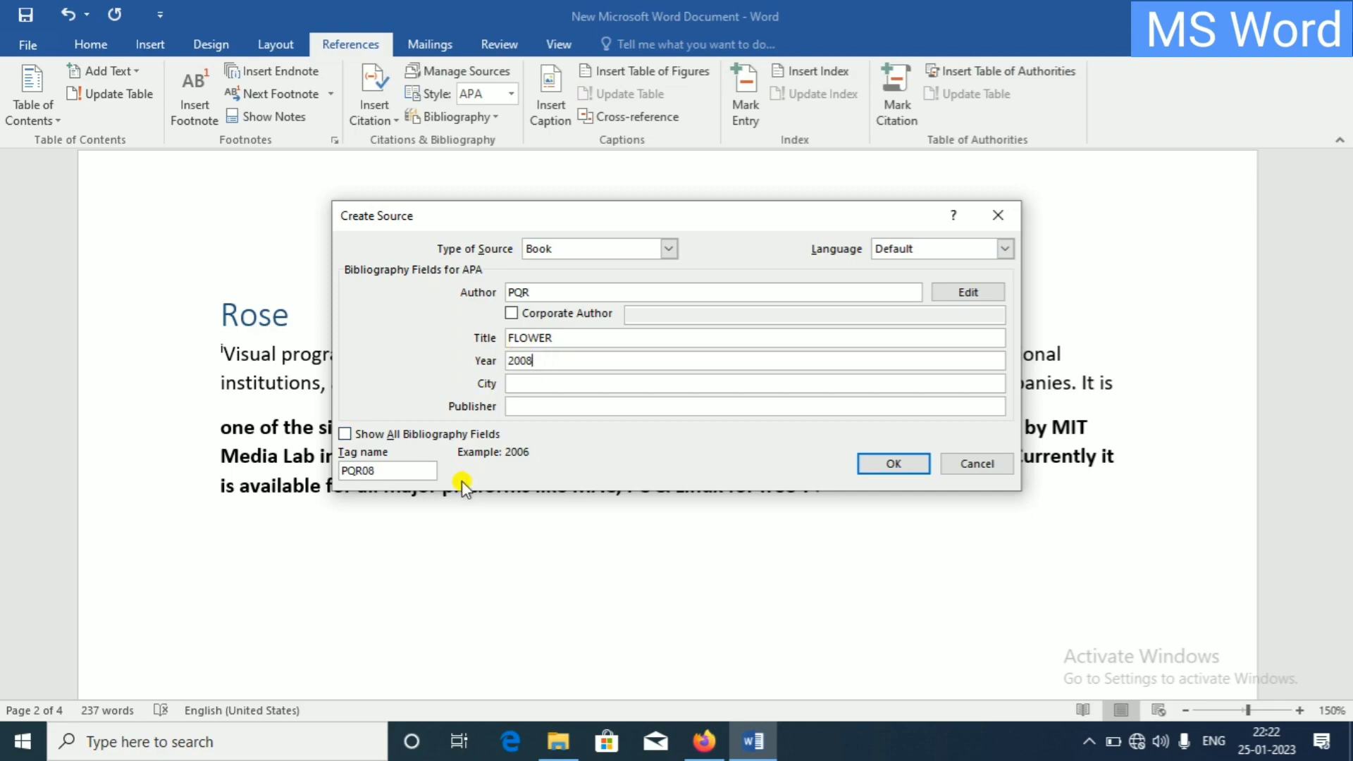
{"action": "left_click", "coordinate": [515, 382]}
{"action": "type", "text": "MUMBA"}
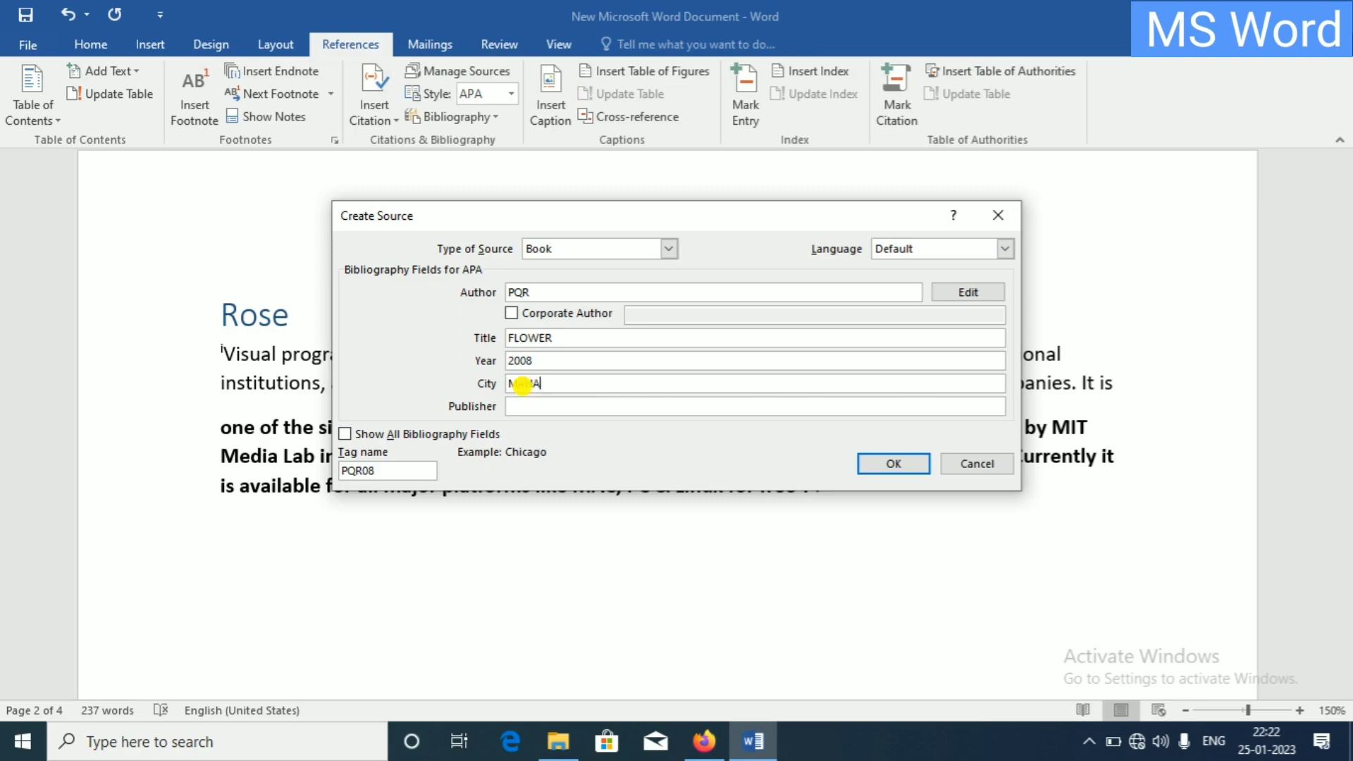
{"action": "type", "text": "RAS"}
{"action": "type", "text": "HTRA"}
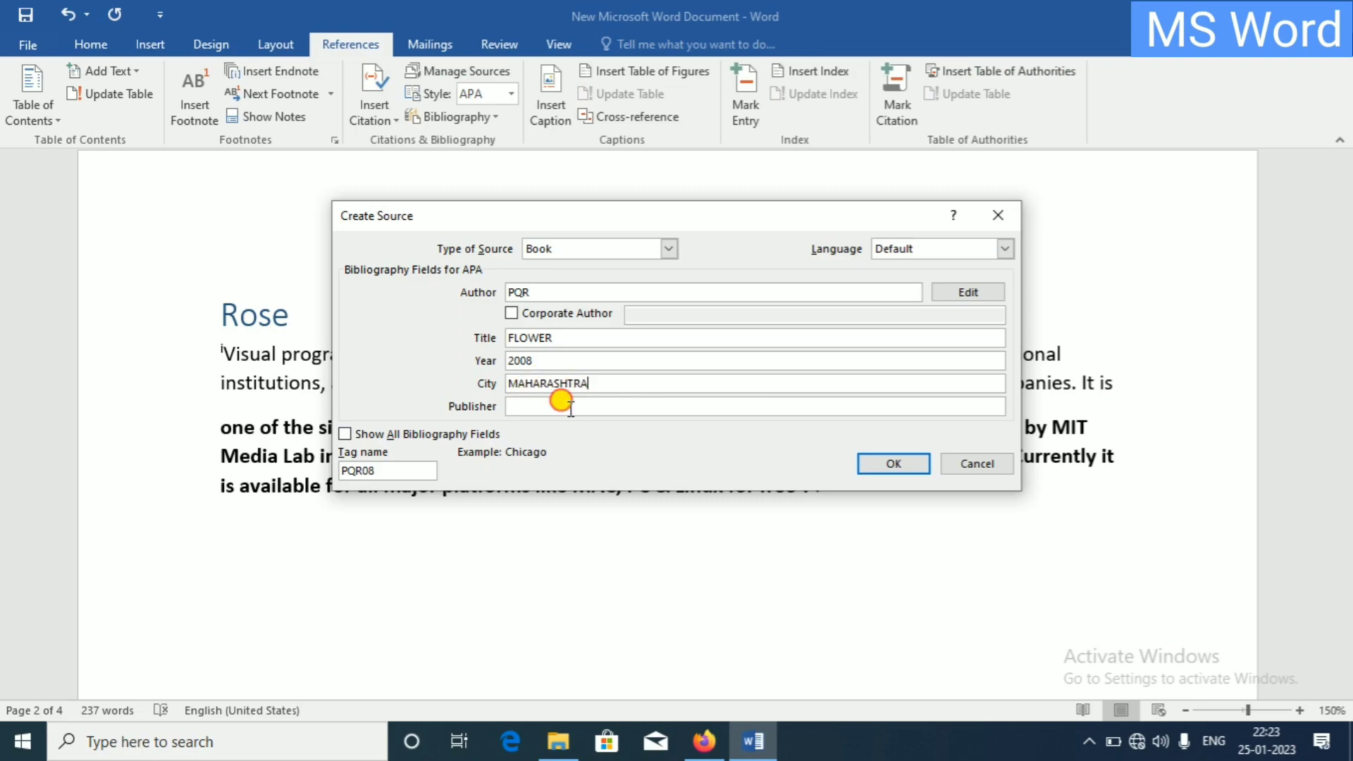
{"action": "left_click", "coordinate": [571, 408]}
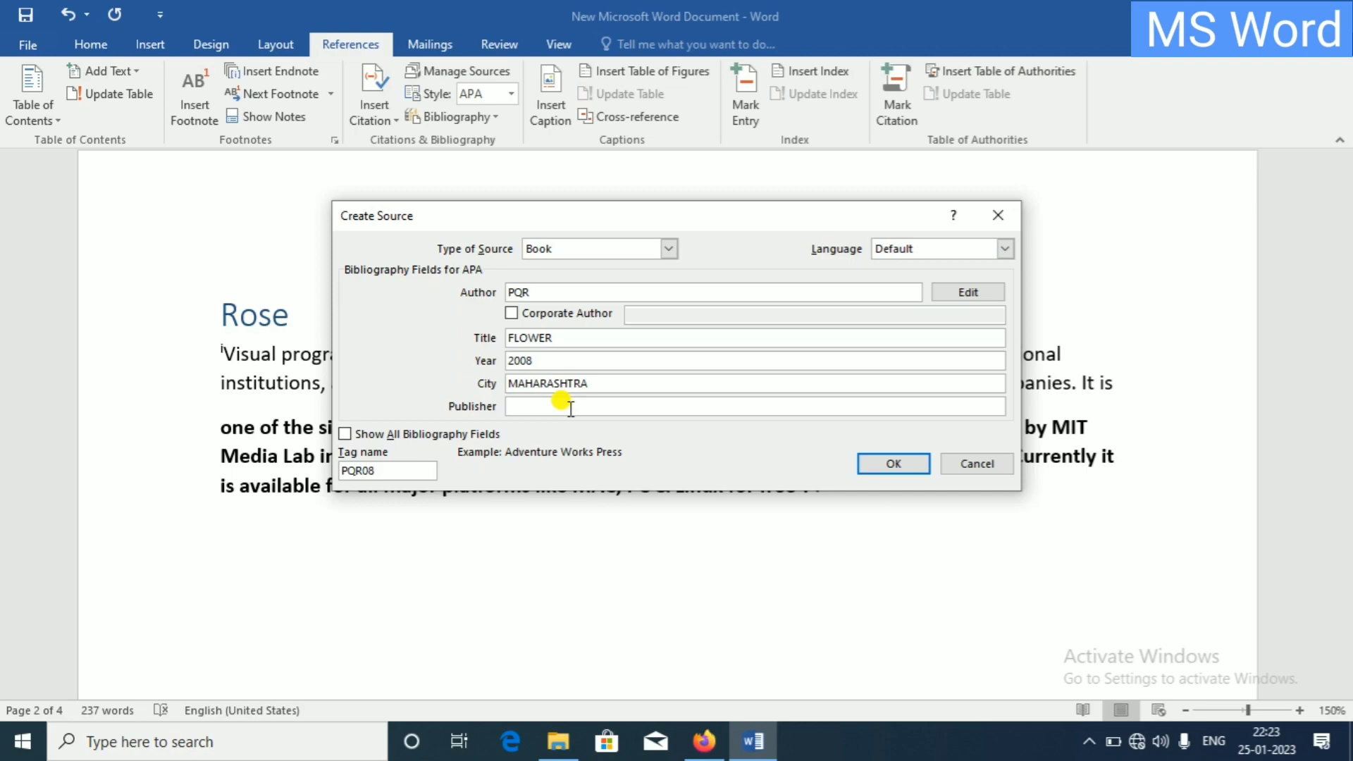
{"action": "type", "text": "PQR"}
{"action": "left_click", "coordinate": [894, 465]}
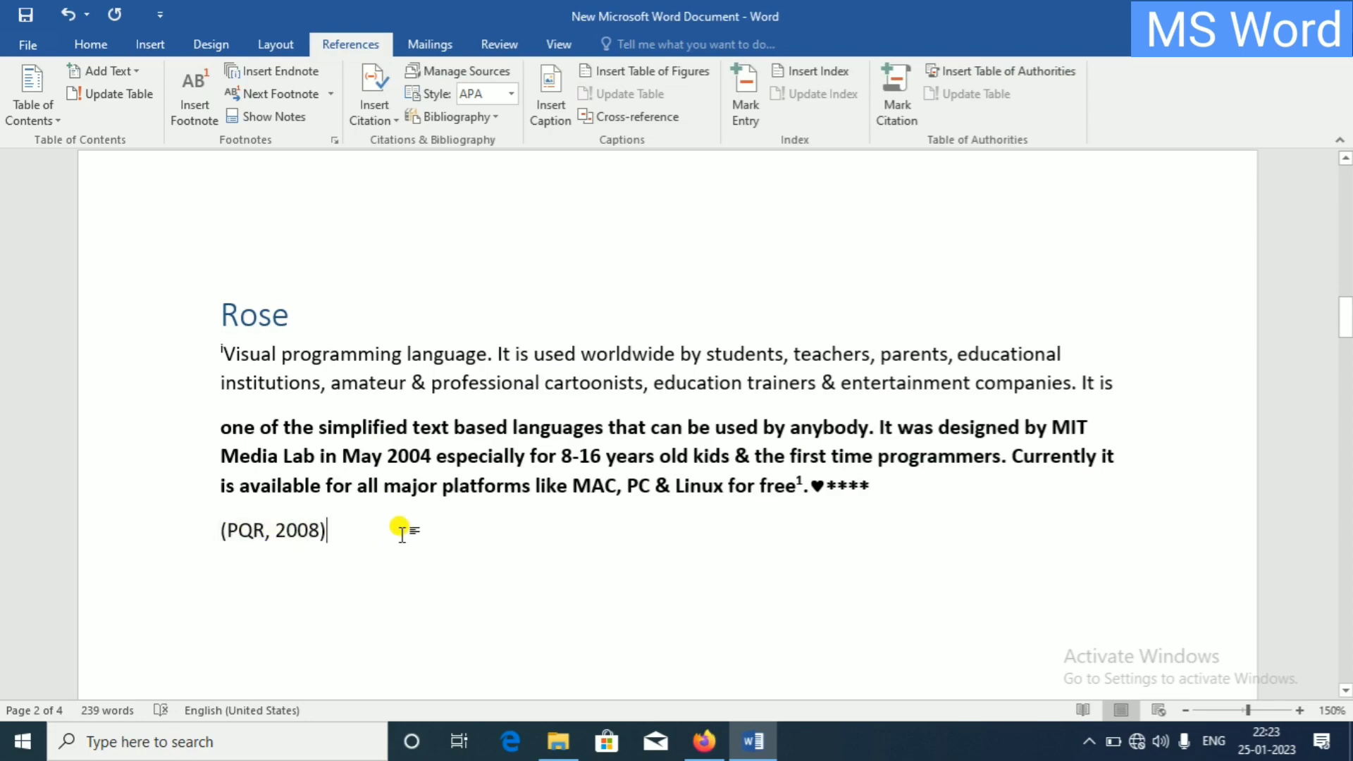
Split the Mango paragraph so 'one of the simplified' starts a new paragraph
{"action": "scroll", "coordinate": [378, 529], "scroll_direction": "down", "scroll_amount": 1}
{"action": "scroll", "coordinate": [296, 254], "scroll_direction": "down", "scroll_amount": 2}
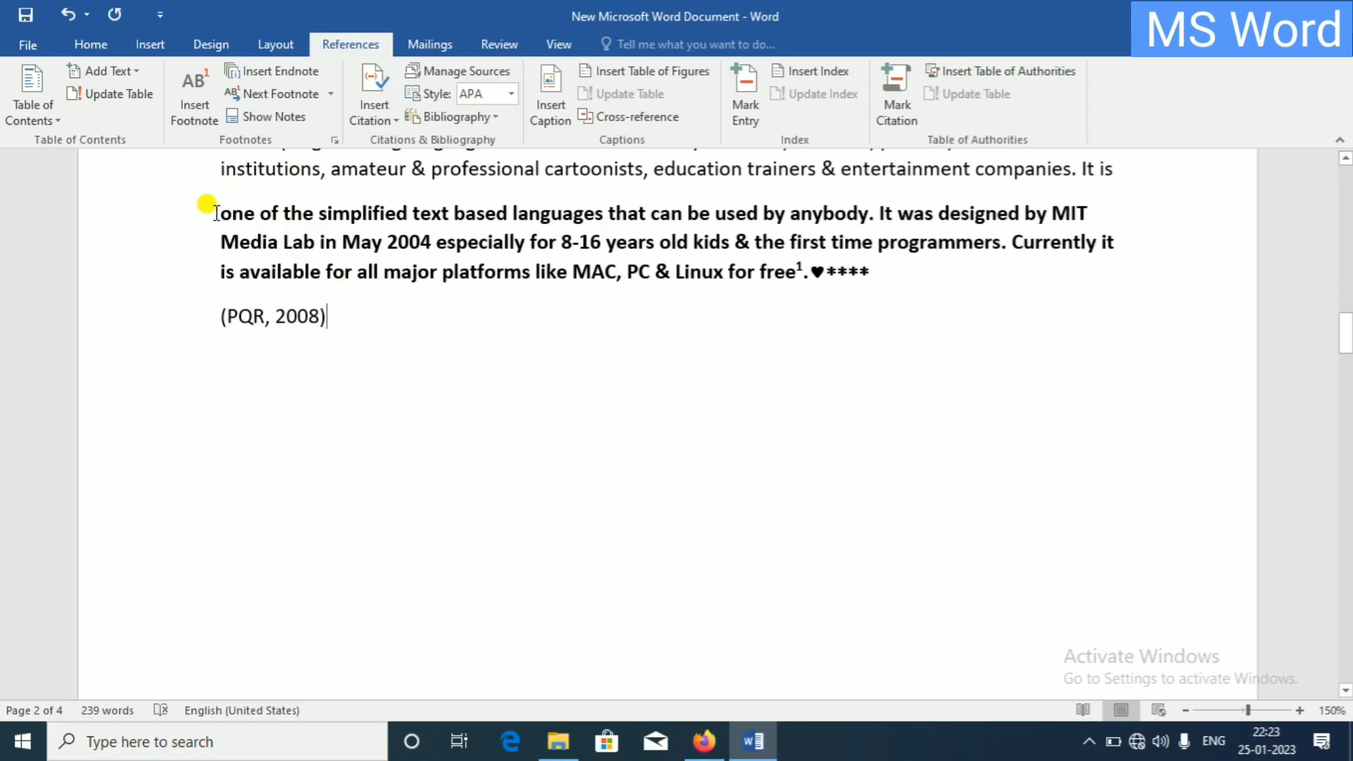
{"action": "left_click_drag", "start_coordinate": [205, 205], "coordinate": [362, 324]}
{"action": "left_click", "coordinate": [423, 445]}
{"action": "scroll", "coordinate": [394, 437], "scroll_direction": "down", "scroll_amount": 5}
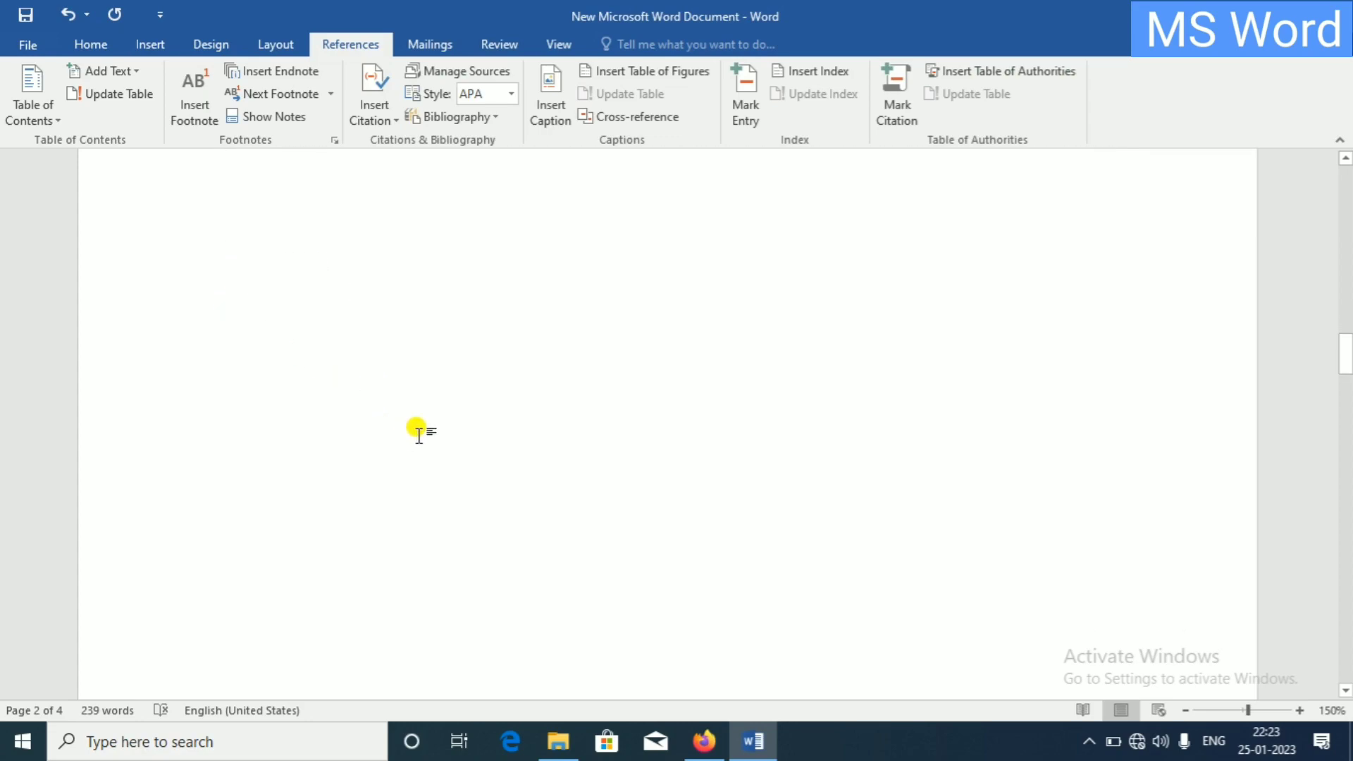
{"action": "scroll", "coordinate": [418, 431], "scroll_direction": "down", "scroll_amount": 5}
{"action": "scroll", "coordinate": [430, 416], "scroll_direction": "down", "scroll_amount": 4}
{"action": "scroll", "coordinate": [350, 440], "scroll_direction": "up", "scroll_amount": 3}
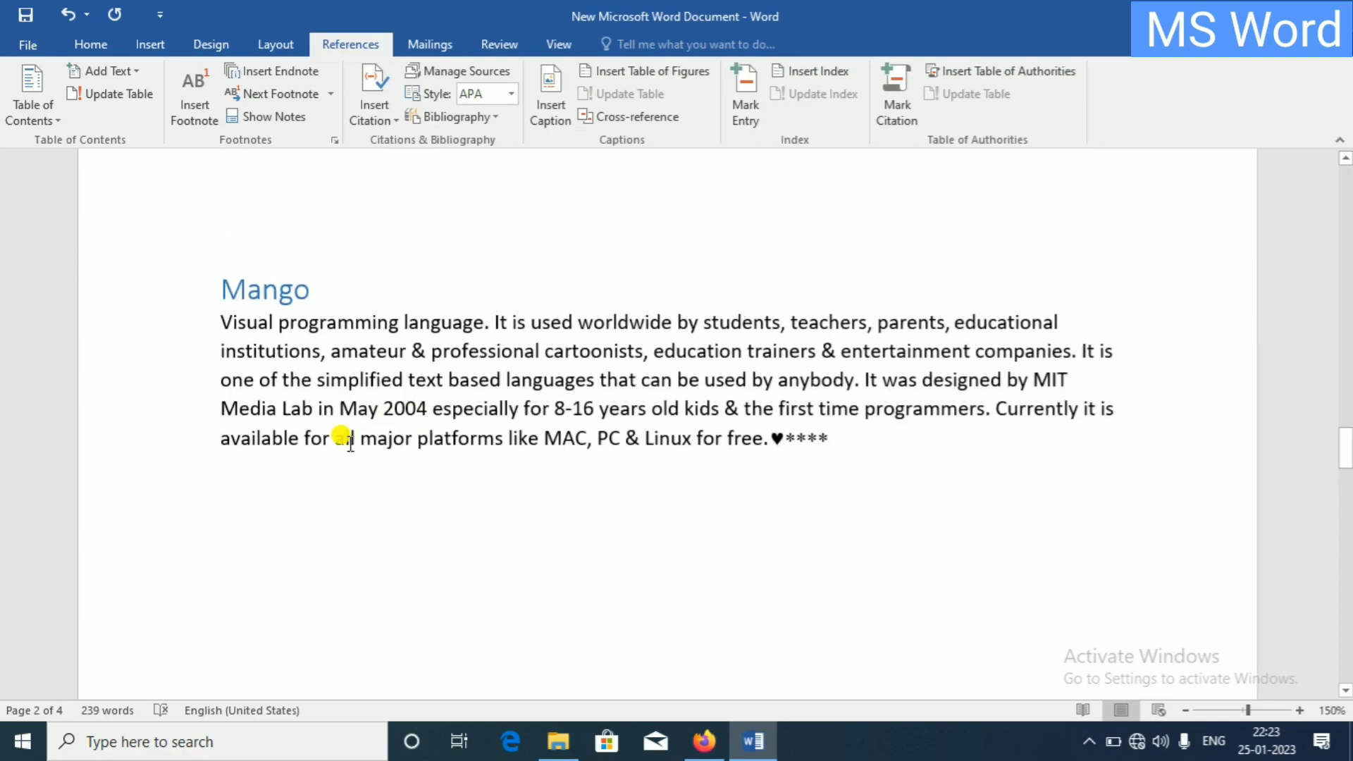
{"action": "left_click", "coordinate": [210, 384]}
{"action": "key", "text": "Return"}
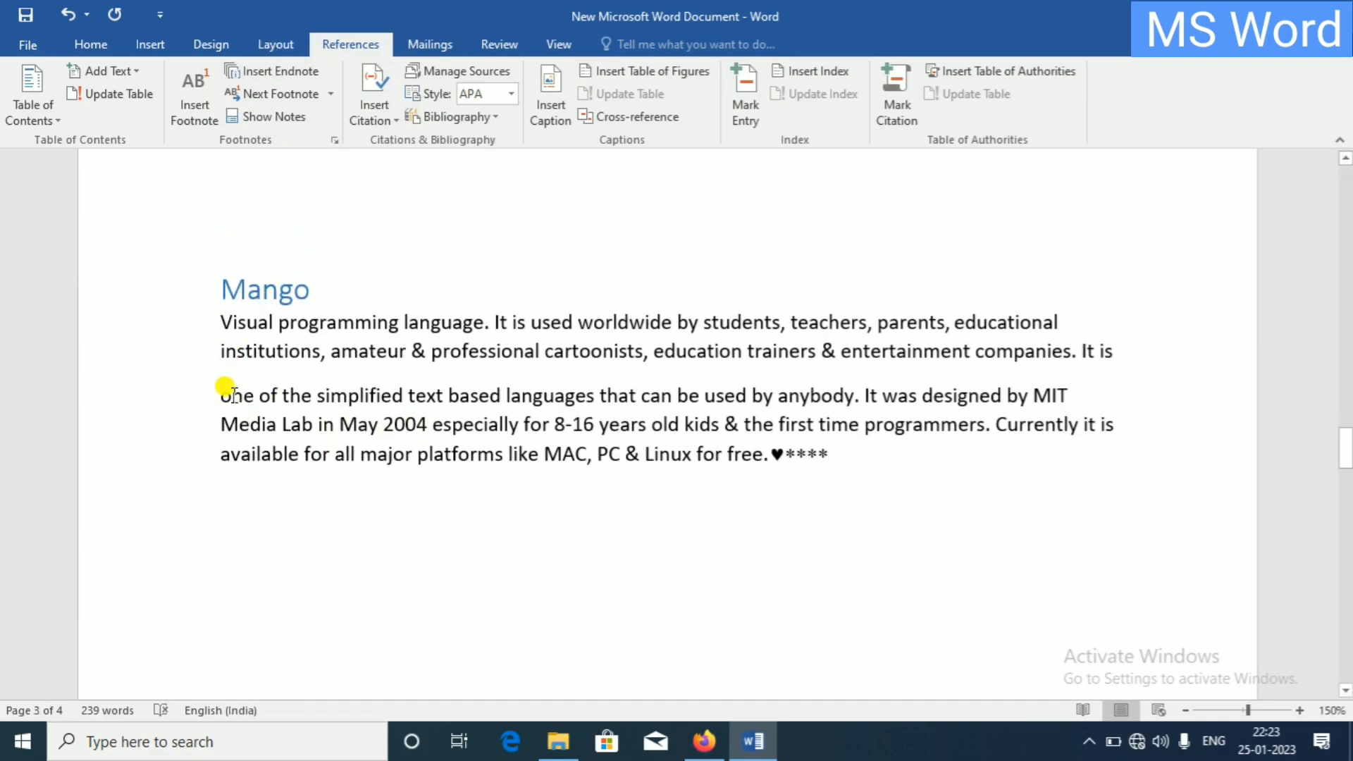
Make the new second Mango paragraph bold
{"action": "left_click_drag", "start_coordinate": [224, 393], "coordinate": [909, 462]}
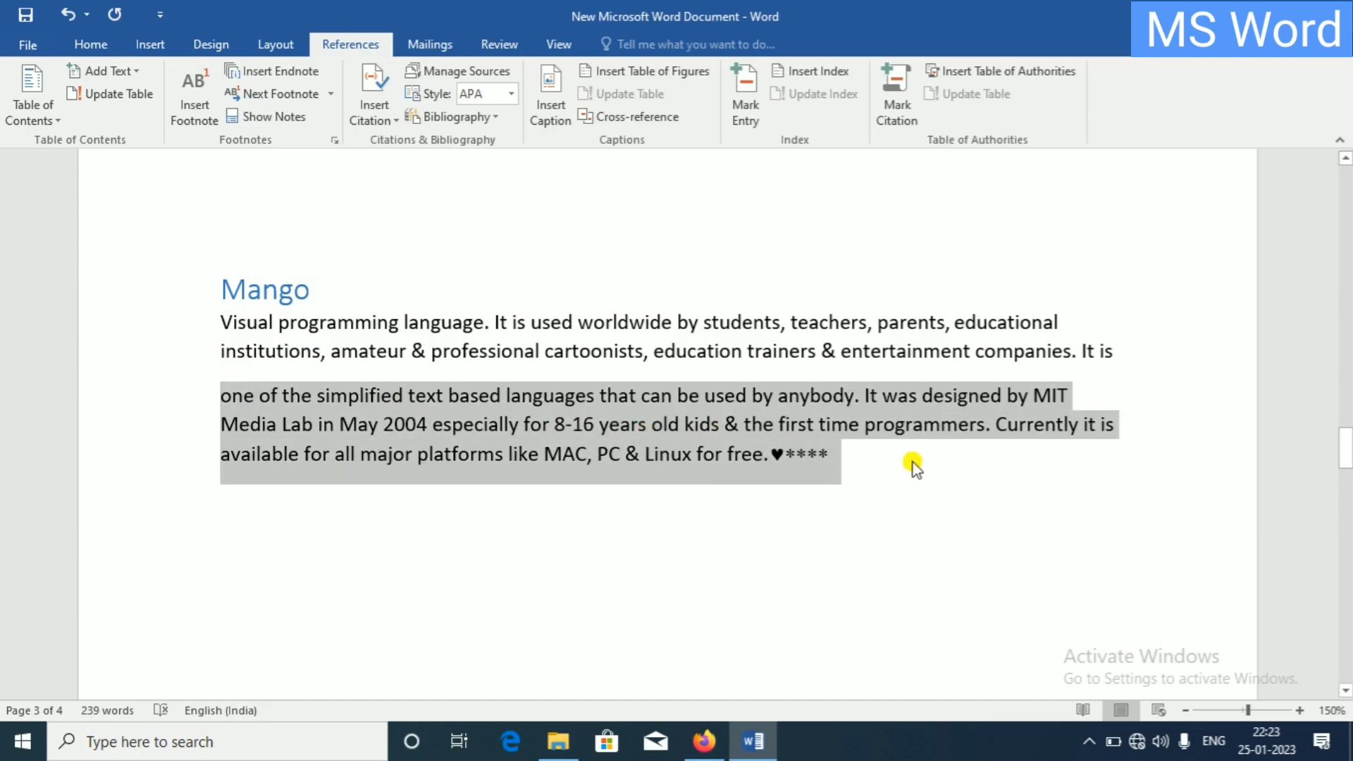
{"action": "left_click", "coordinate": [90, 45]}
{"action": "left_click", "coordinate": [170, 110]}
{"action": "left_click", "coordinate": [506, 543]}
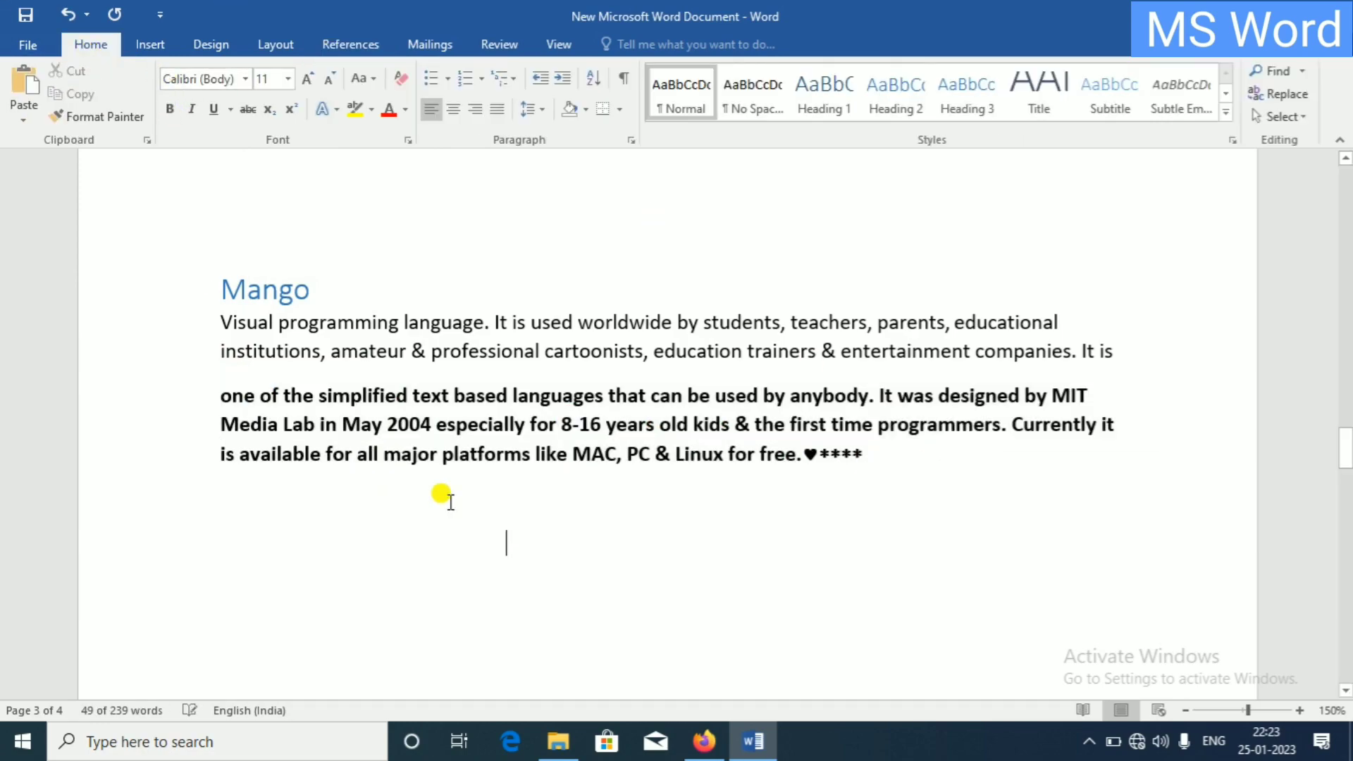
Place the cursor on the empty line below the Mango text and open the citation options
{"action": "left_click", "coordinate": [272, 506]}
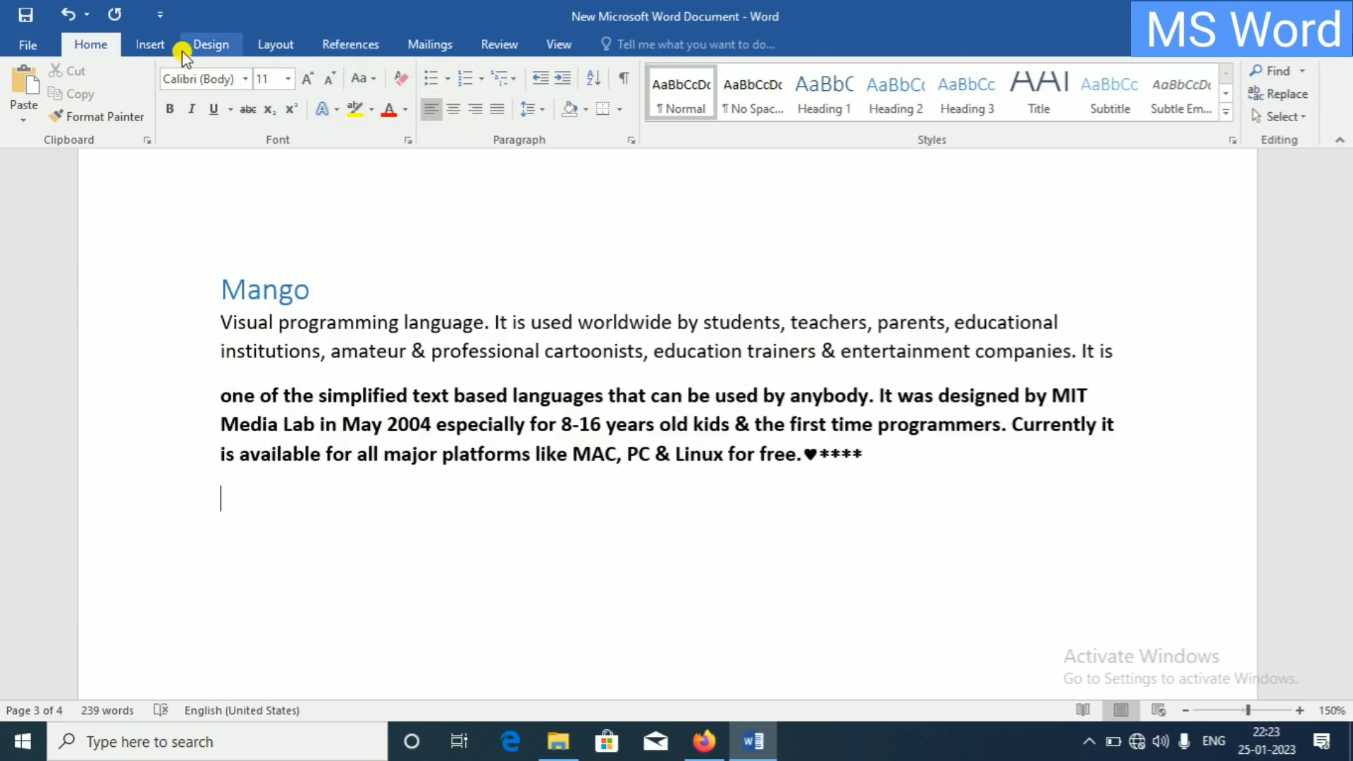
{"action": "left_click", "coordinate": [172, 42]}
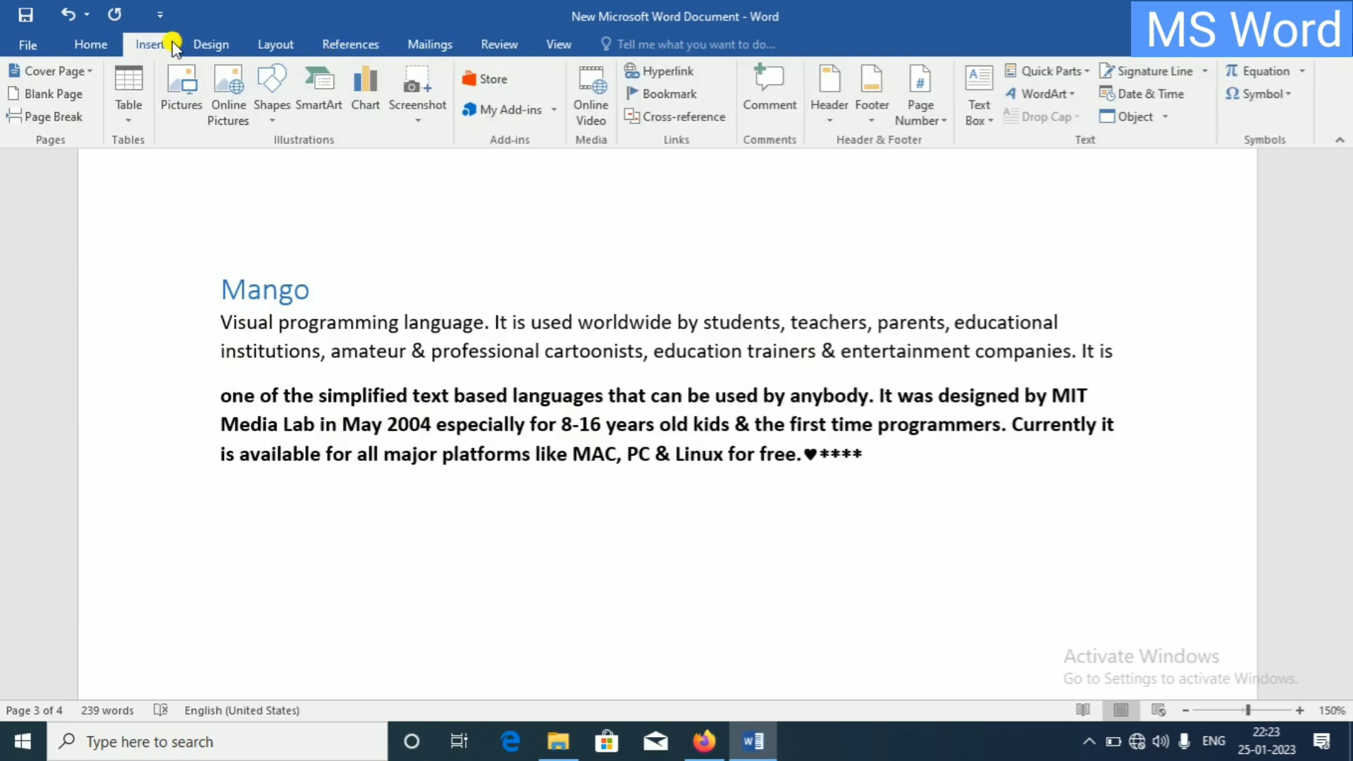
{"action": "left_click", "coordinate": [341, 45]}
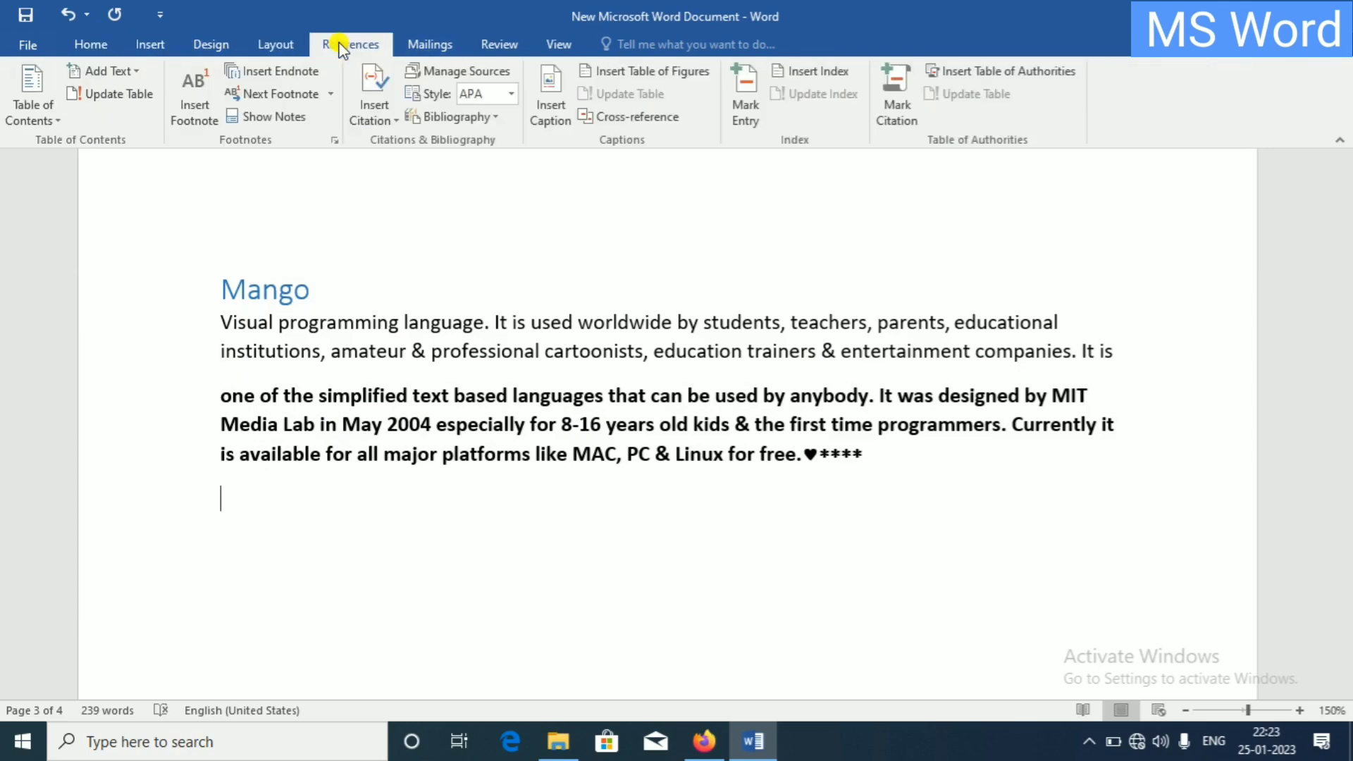
{"action": "left_click", "coordinate": [365, 117]}
Add a Book source by ABC titled FRUITS, 2010, MAHARSHTRA, publisher ABC, citing (ABC, 2010)
{"action": "left_click", "coordinate": [374, 193]}
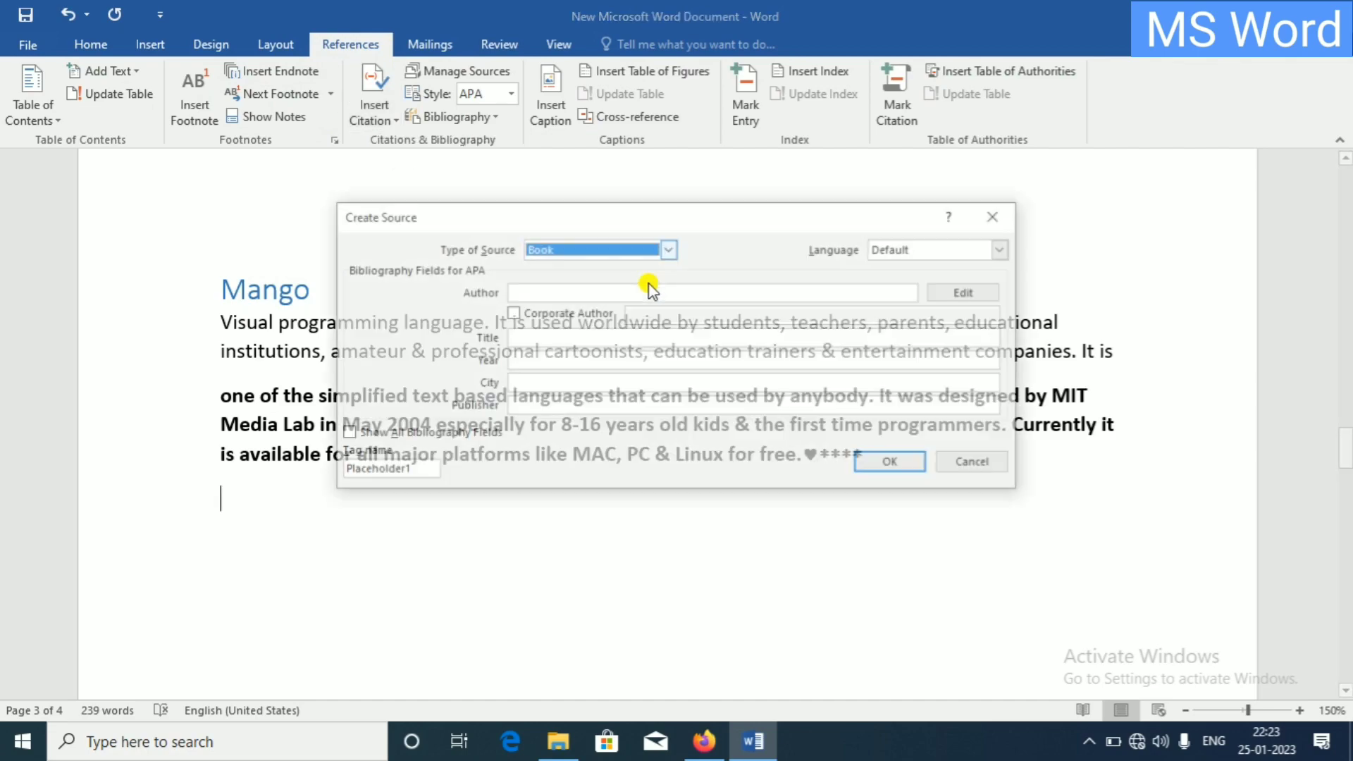
{"action": "left_click", "coordinate": [563, 293]}
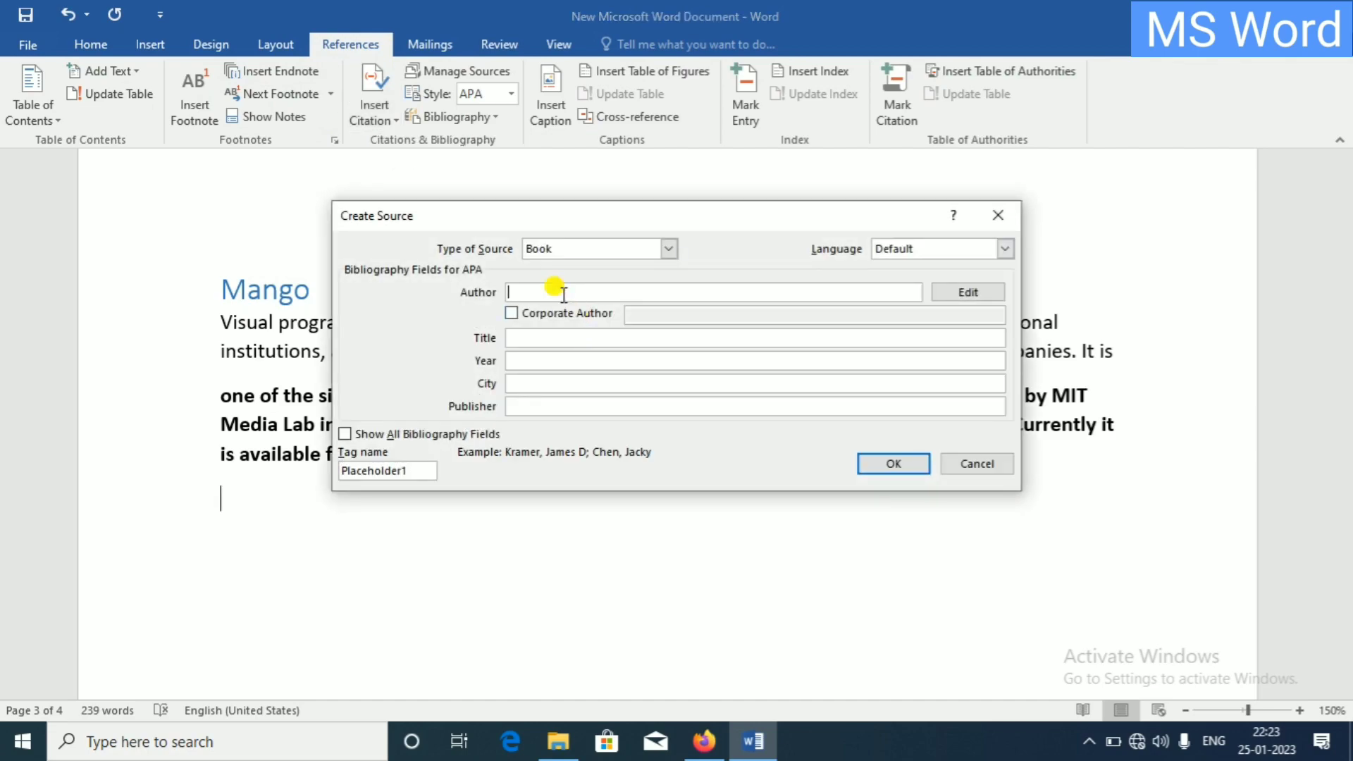
{"action": "type", "text": "ABC"}
{"action": "left_click", "coordinate": [564, 338]}
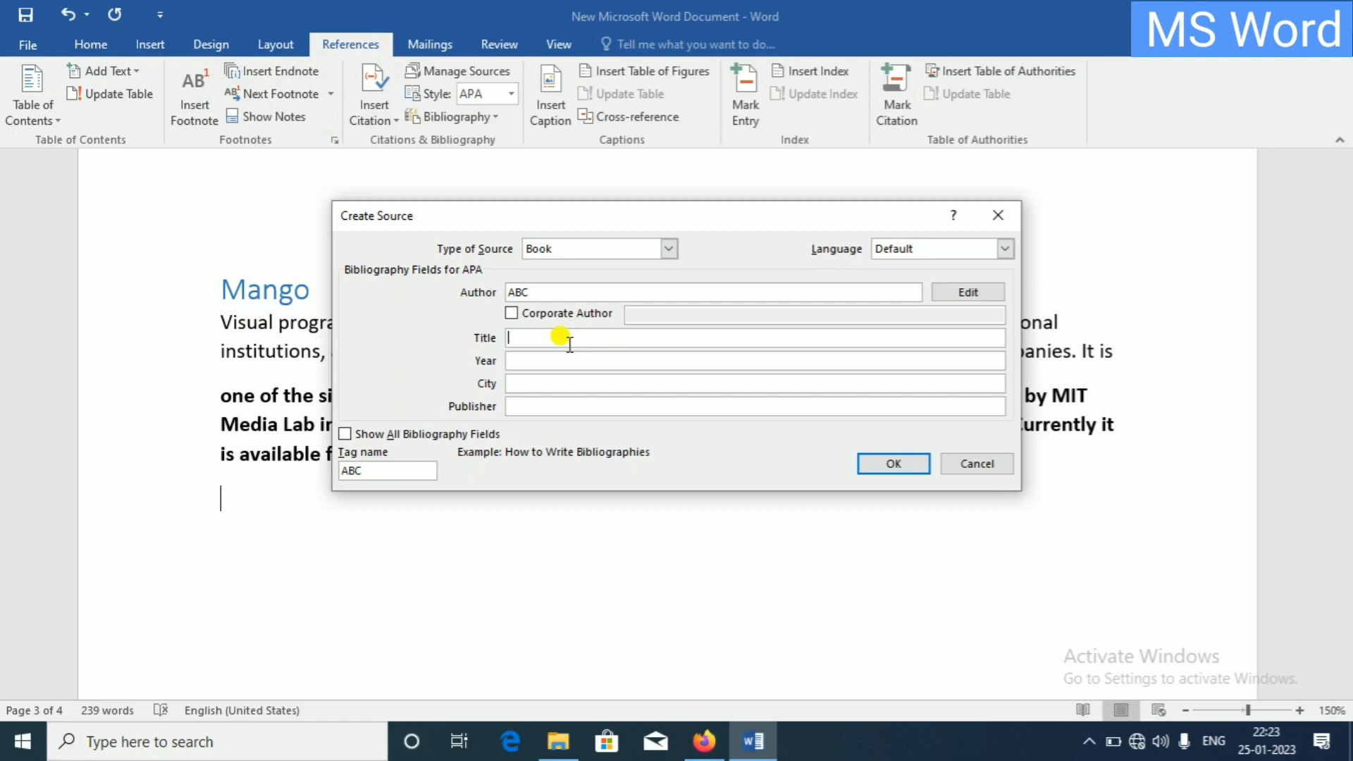
{"action": "type", "text": "FR"}
{"action": "type", "text": "UITS"}
{"action": "left_click", "coordinate": [577, 360]}
{"action": "type", "text": "20"}
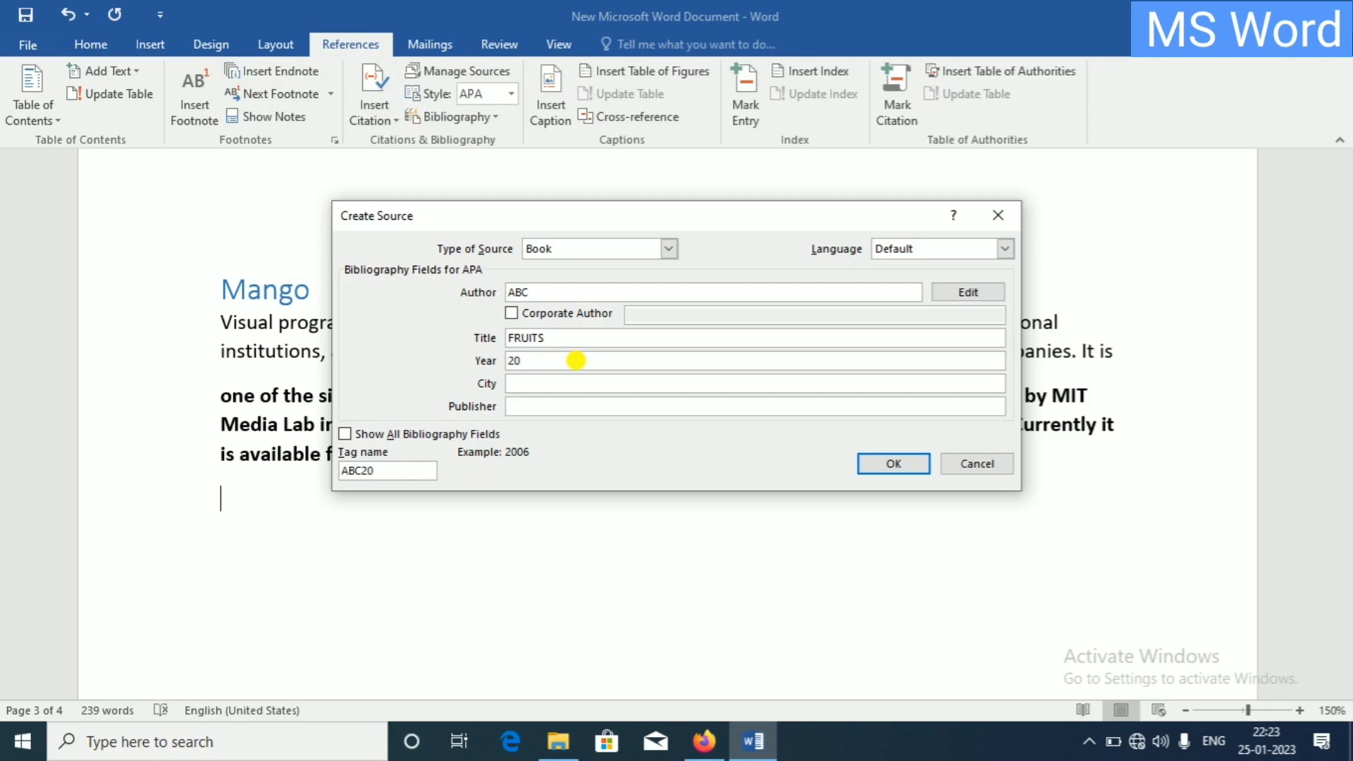
{"action": "type", "text": "10"}
{"action": "left_click", "coordinate": [534, 381]}
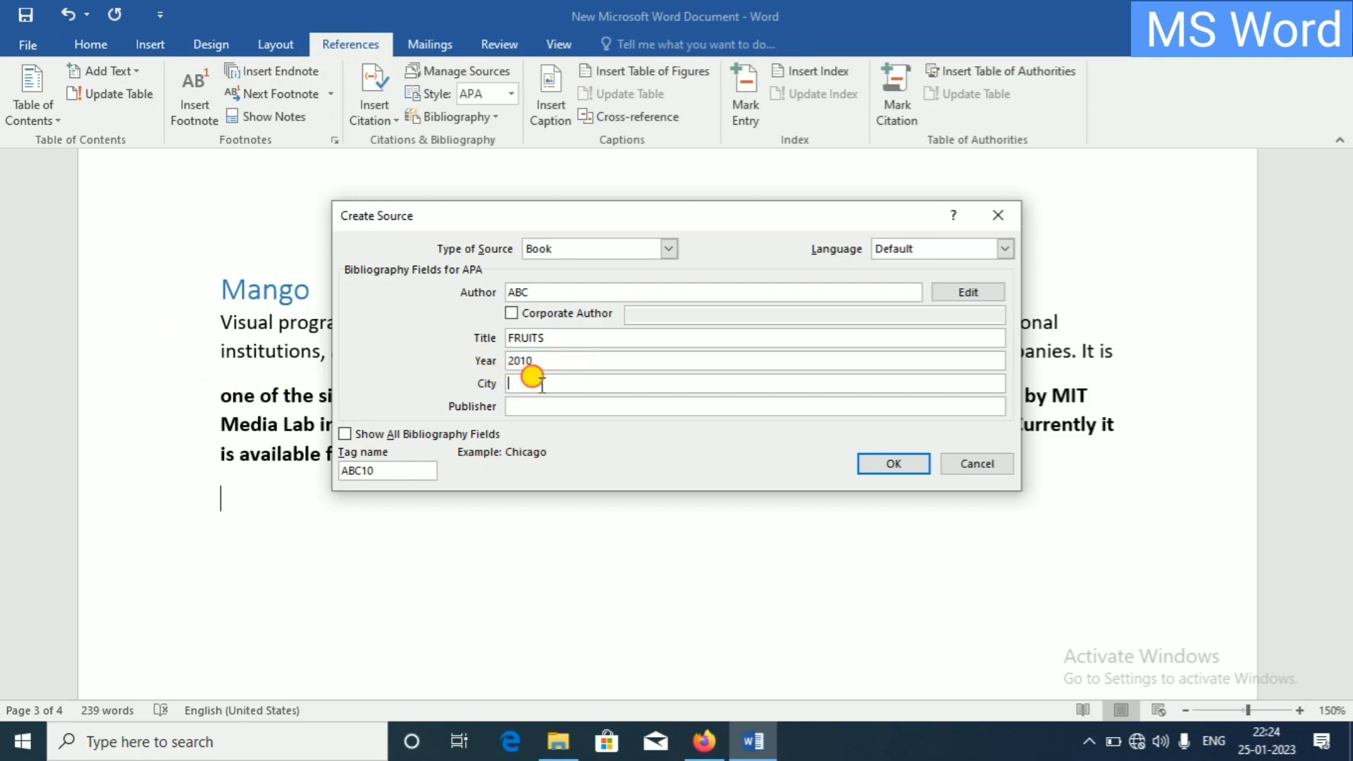
{"action": "type", "text": "MAHARS"}
{"action": "type", "text": "HTRA"}
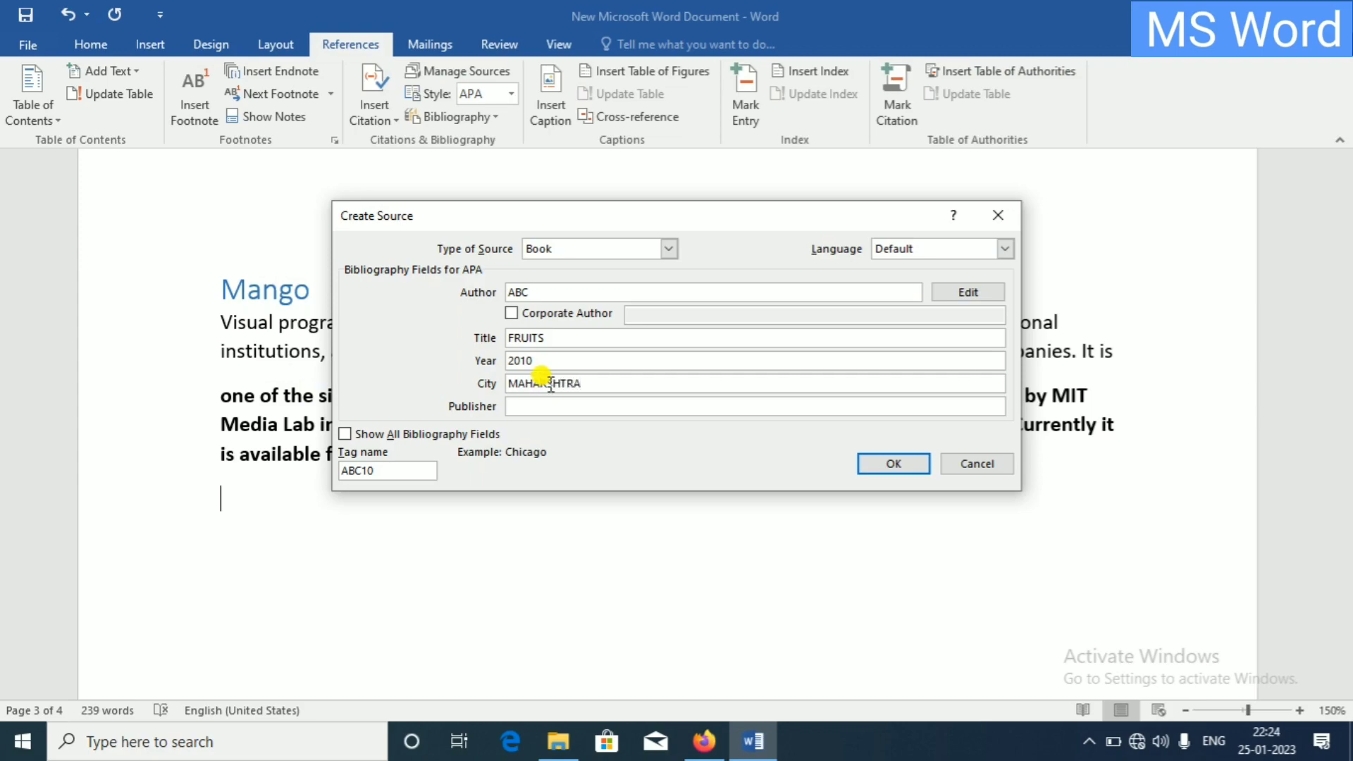
{"action": "left_click", "coordinate": [545, 403]}
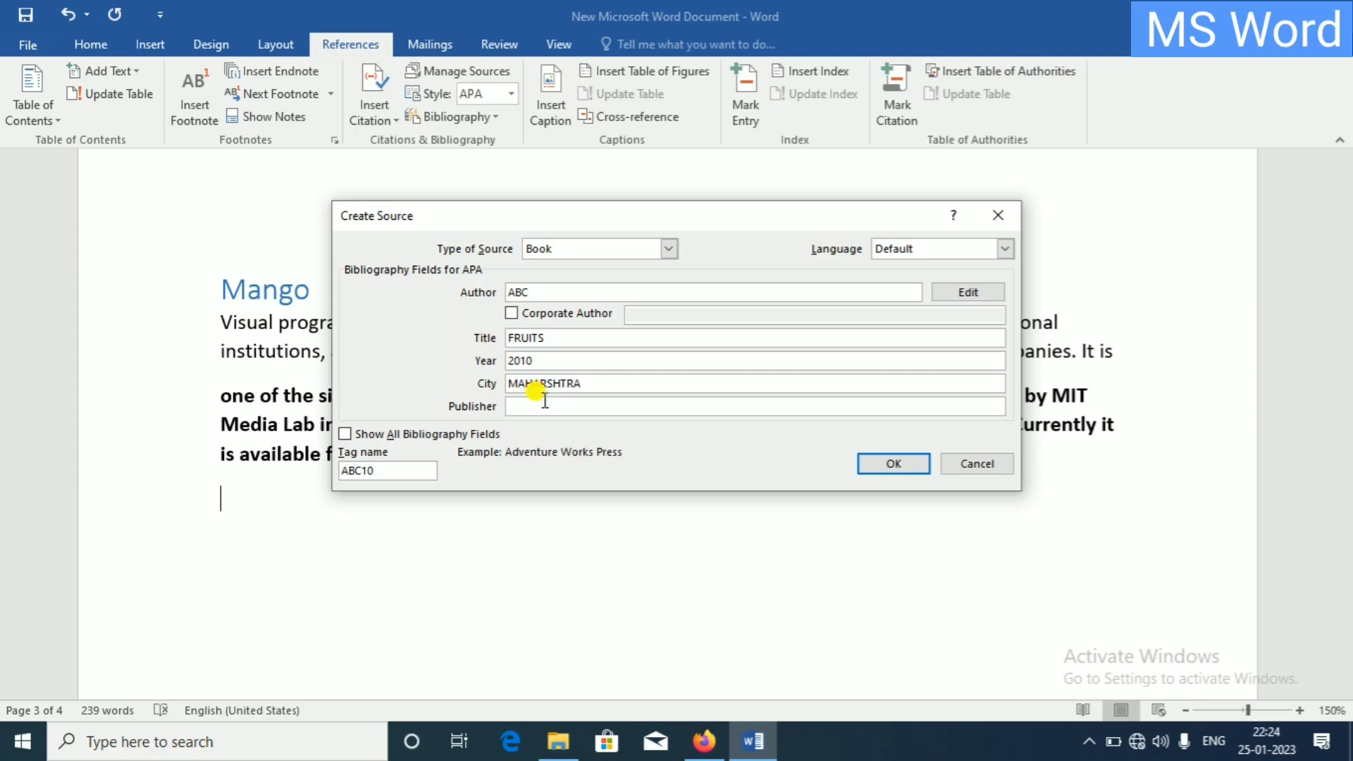
{"action": "type", "text": "ABC"}
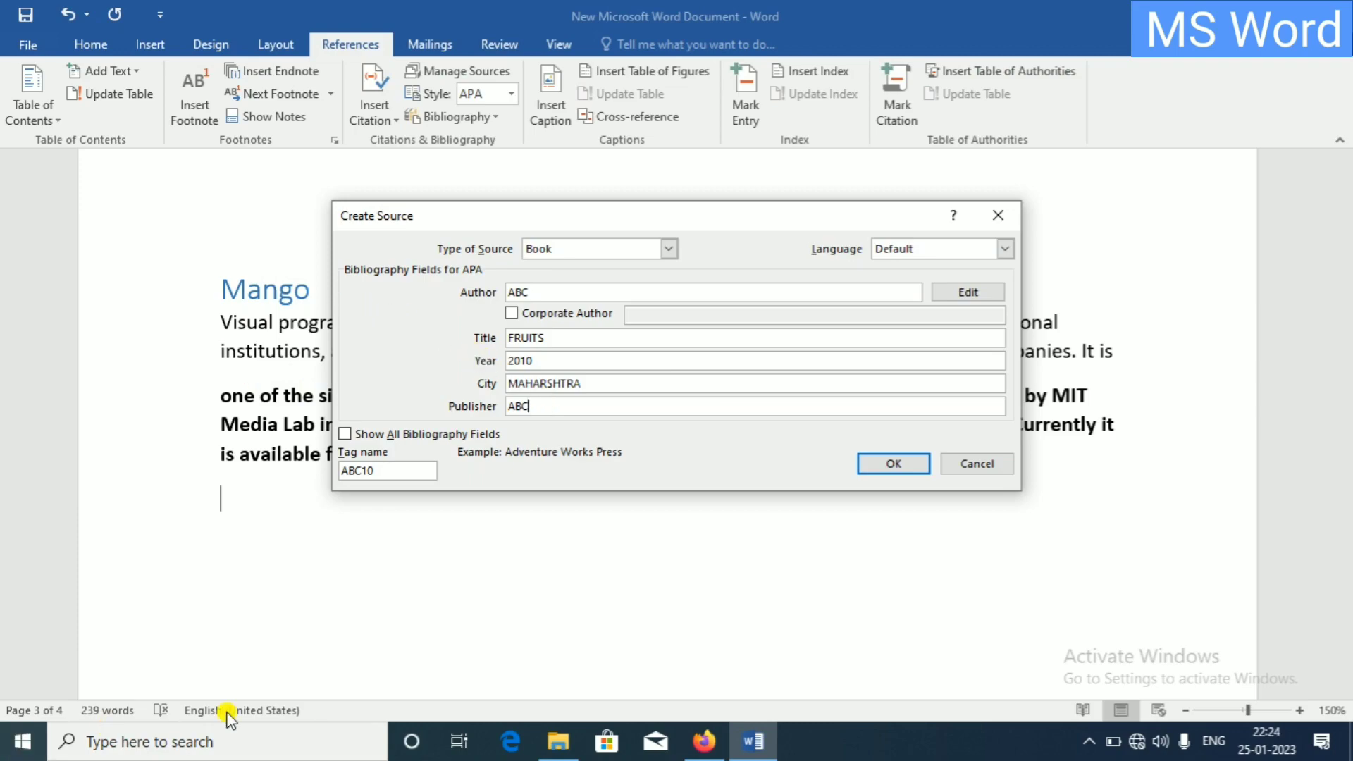
{"action": "left_click", "coordinate": [909, 465]}
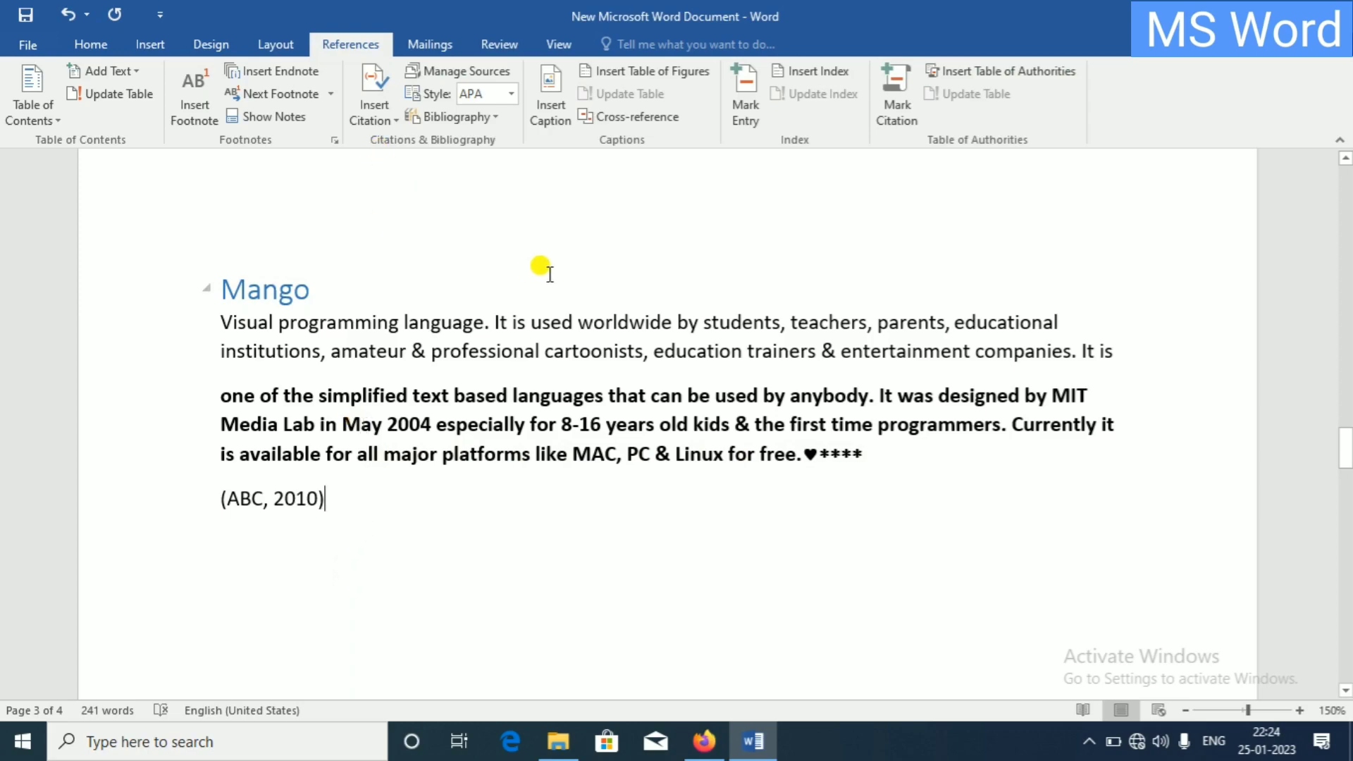
Review the ABC FRUITS and PQR FLOWER sources in Manage Sources, then close it
{"action": "left_click", "coordinate": [446, 73]}
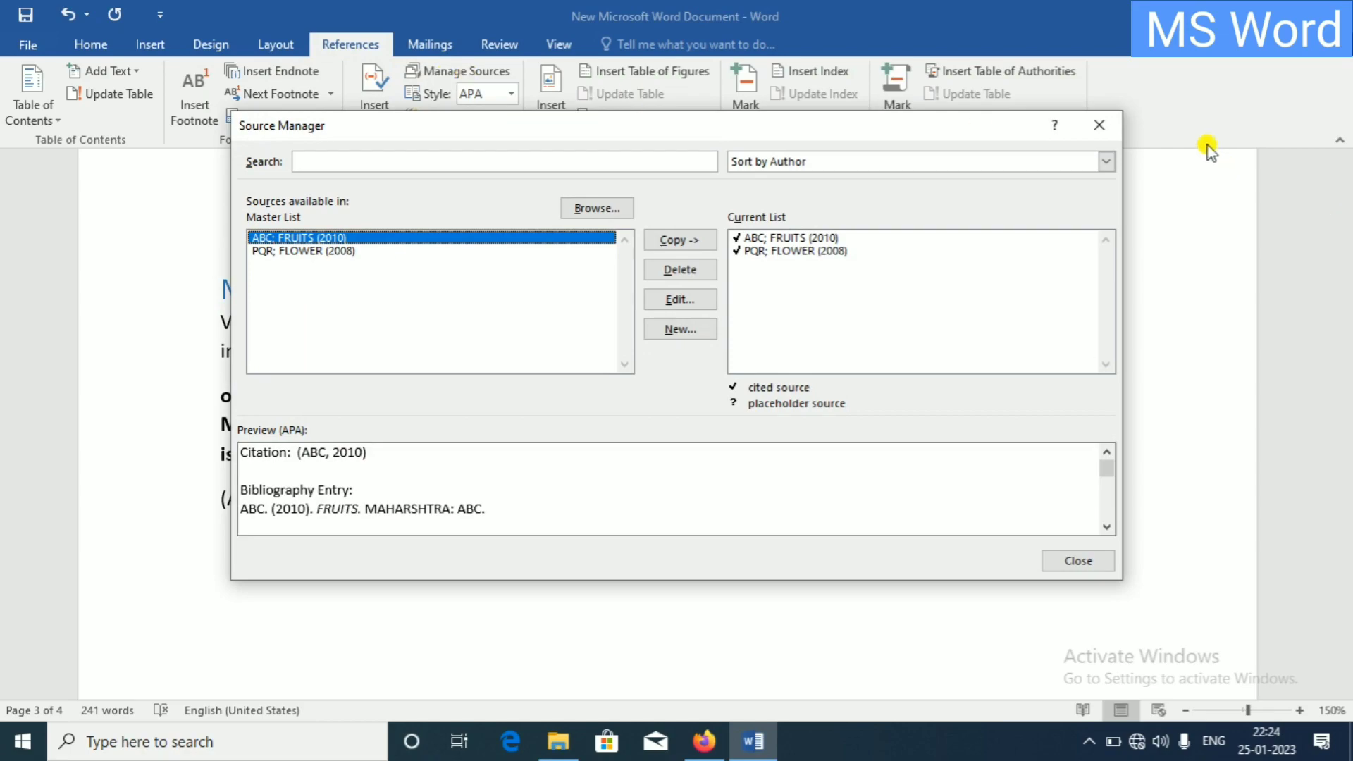
{"action": "left_click", "coordinate": [1098, 125]}
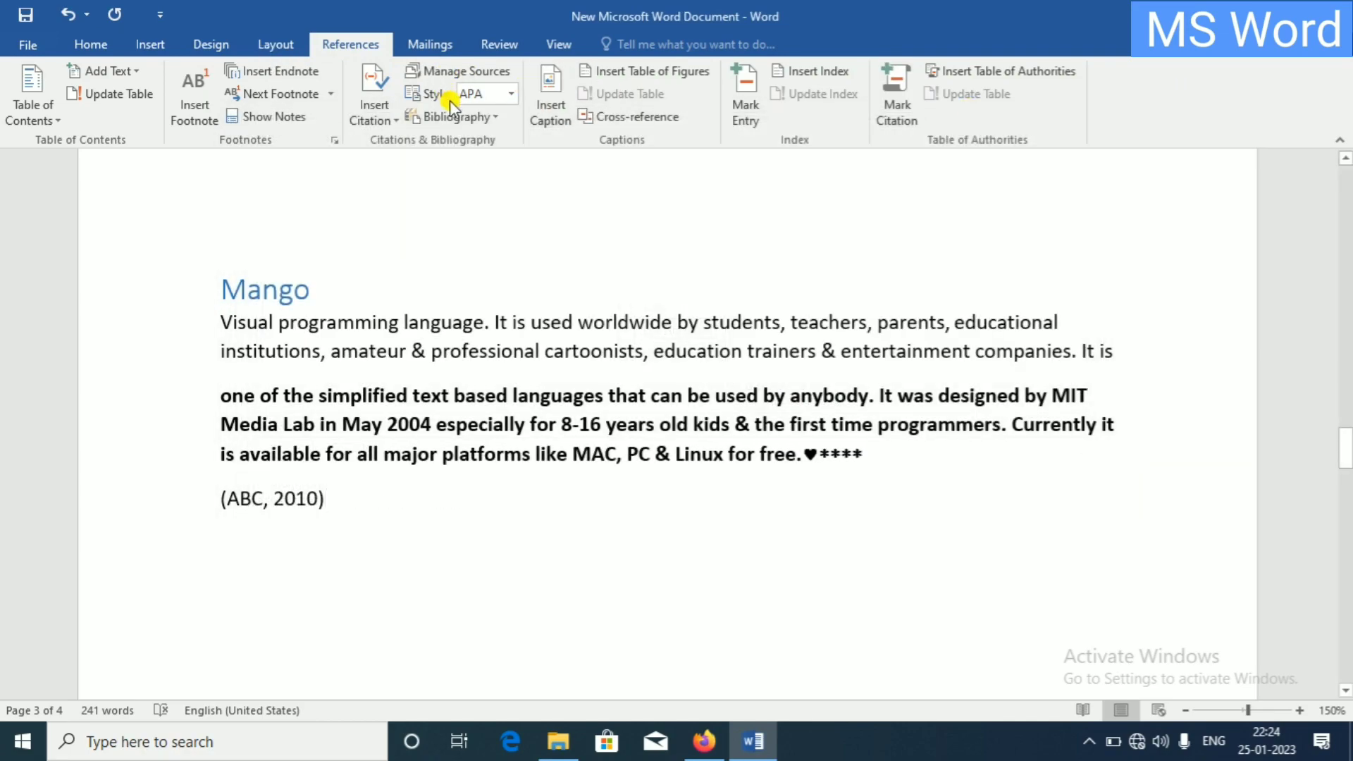
{"action": "left_click", "coordinate": [434, 65]}
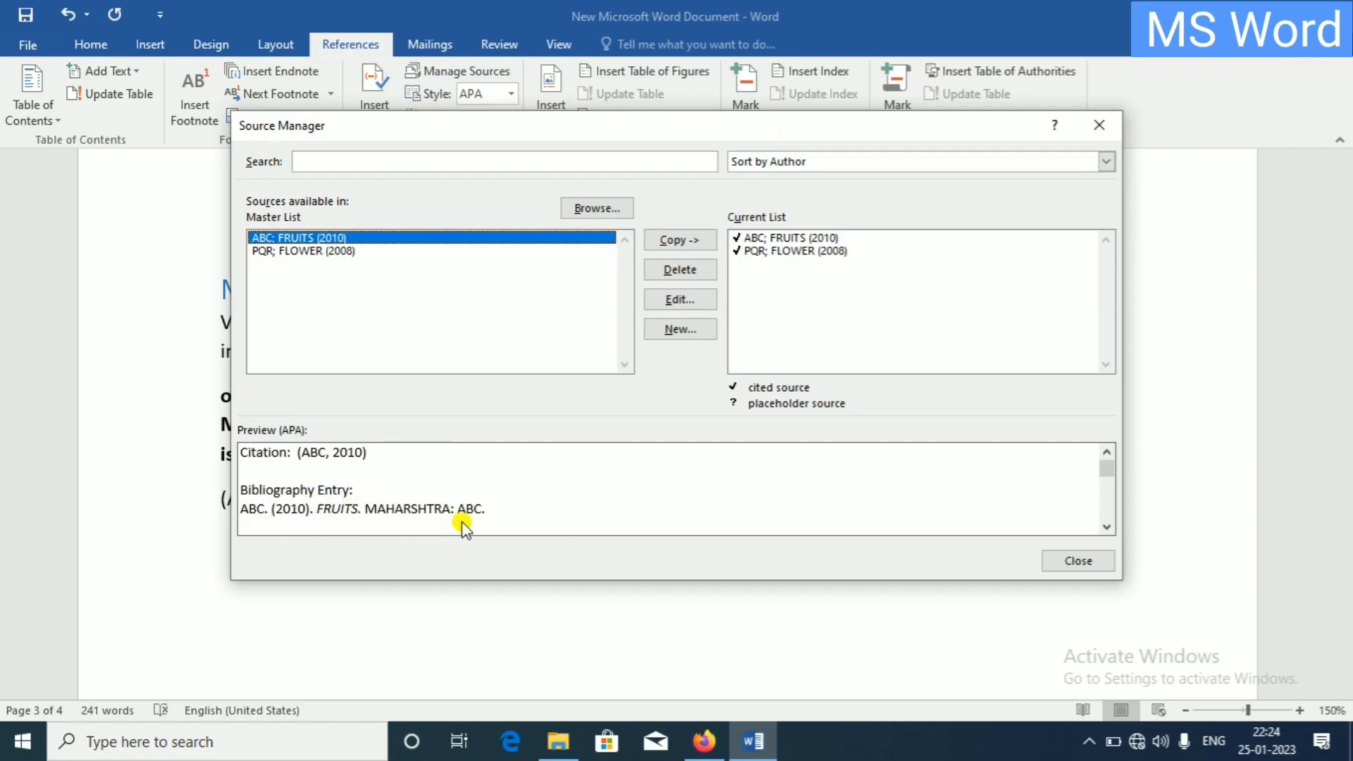
{"action": "left_click", "coordinate": [1101, 129]}
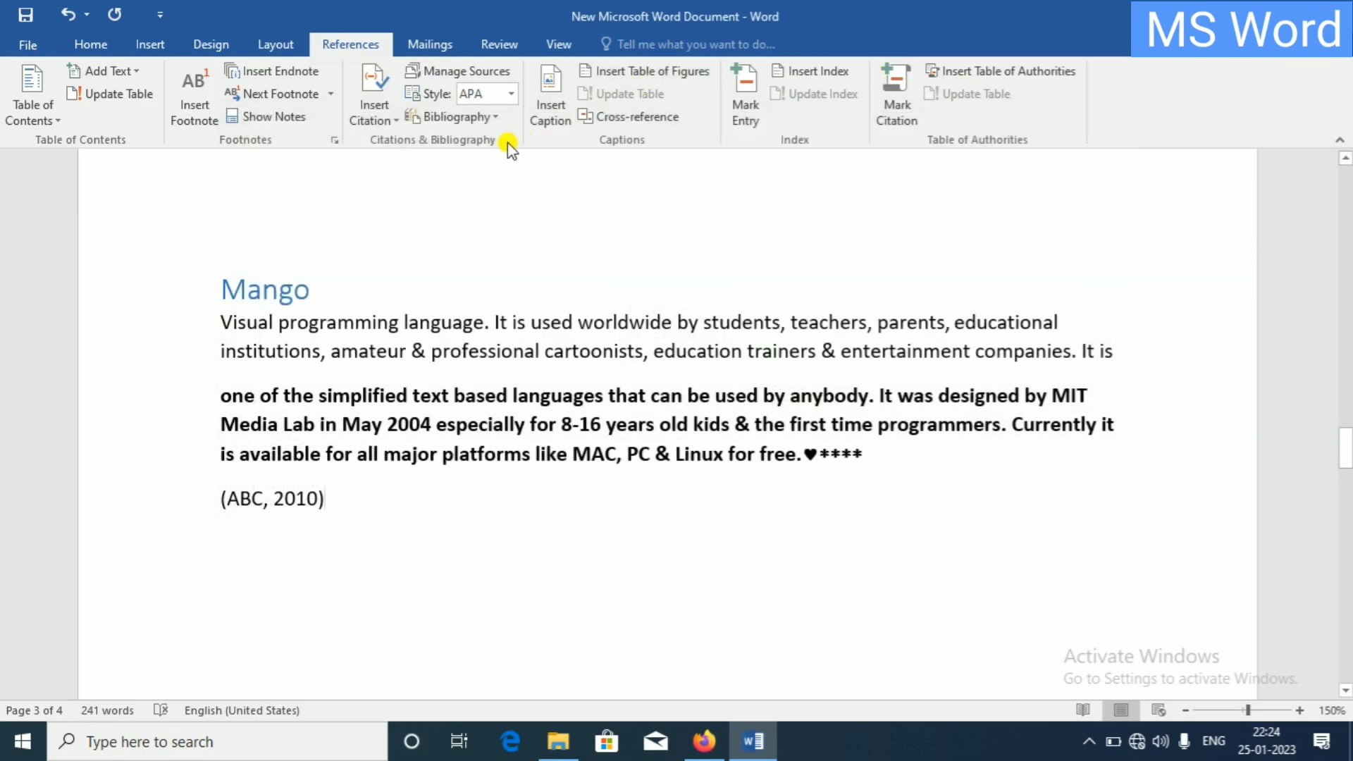
Insert the built-in Works Cited bibliography listing the ABC 2010 and PQR 2008 sources
{"action": "left_click", "coordinate": [463, 119]}
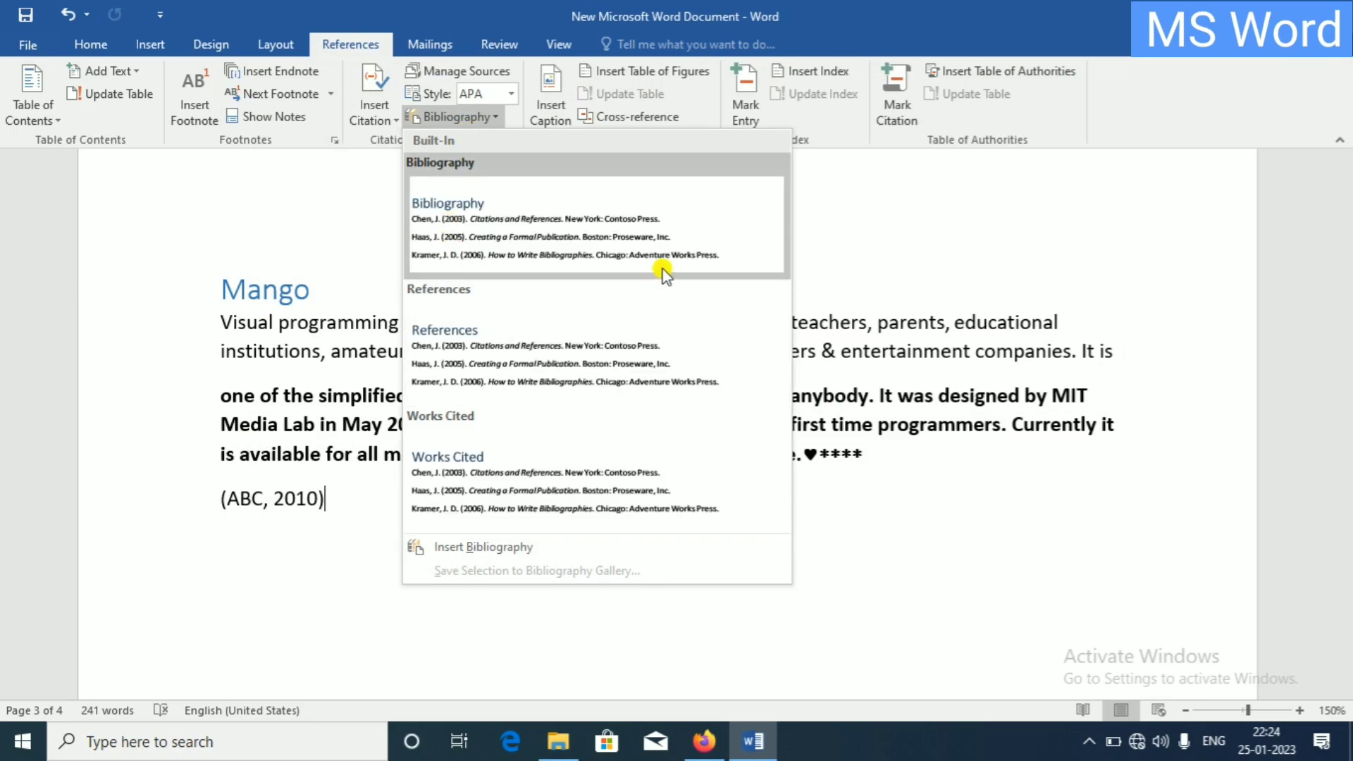
{"action": "left_click", "coordinate": [1062, 223]}
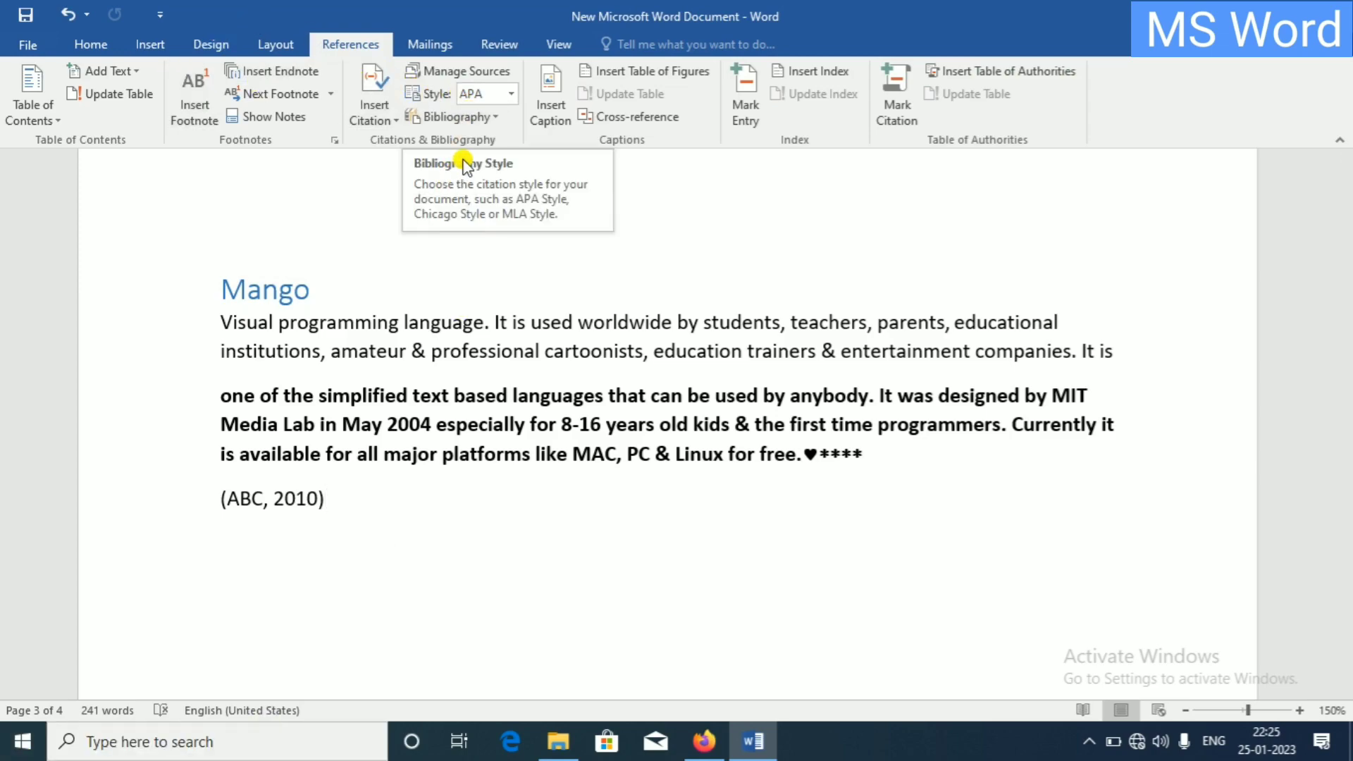
{"action": "left_click", "coordinate": [480, 127]}
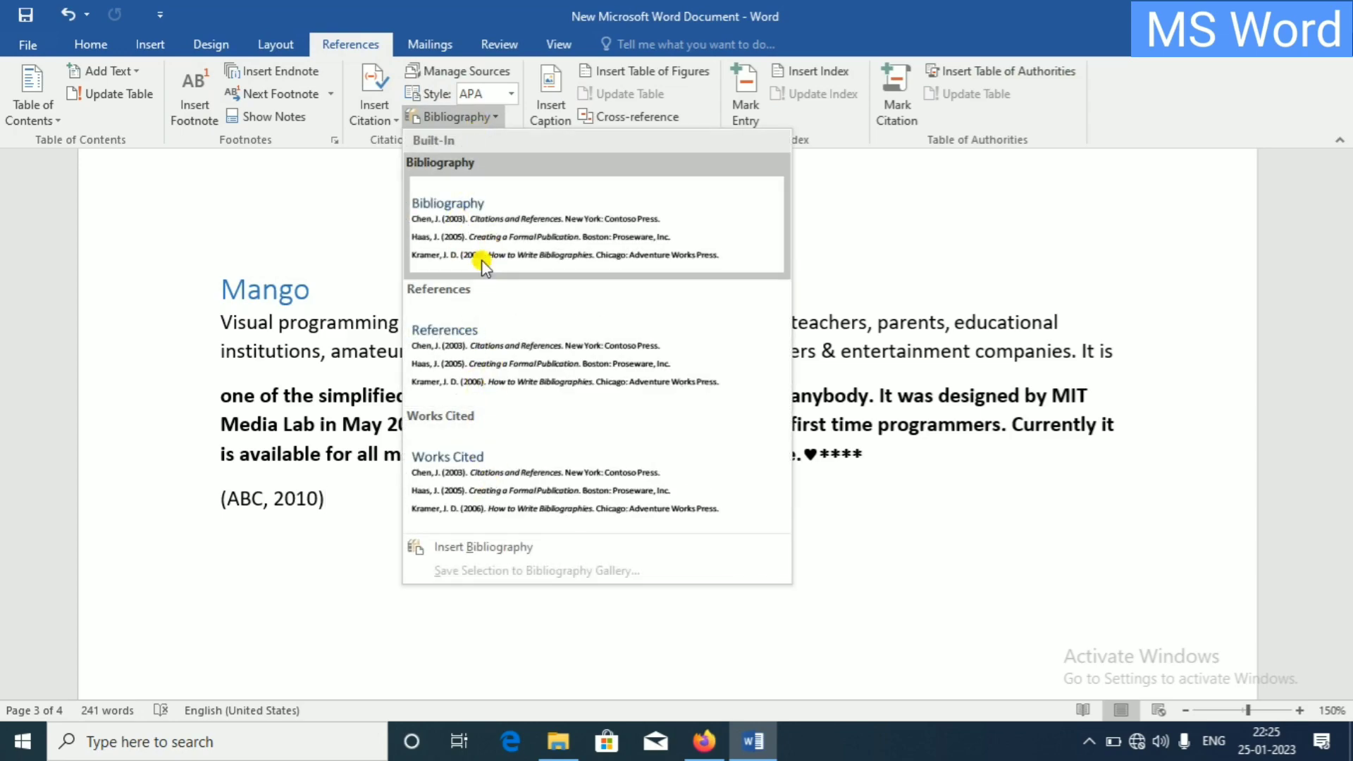
{"action": "left_click", "coordinate": [492, 488]}
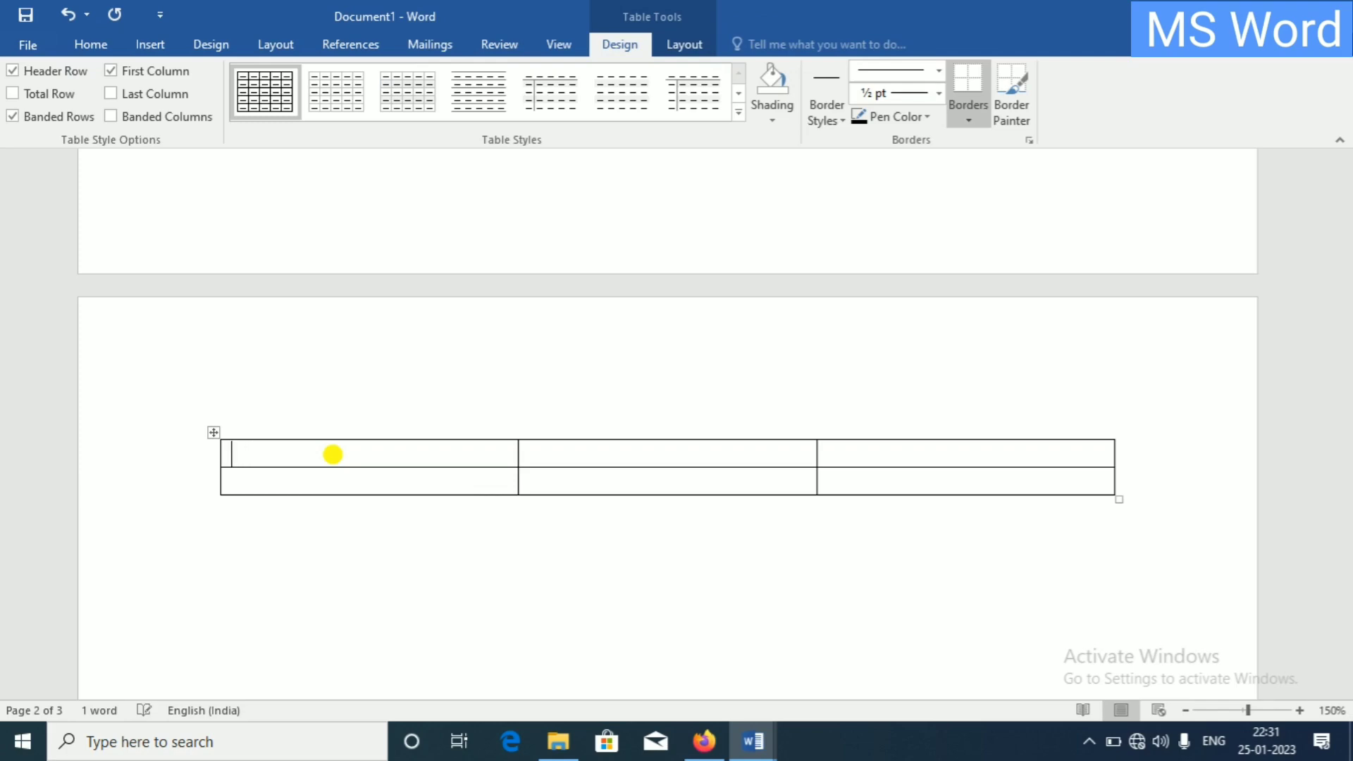
Replace the first table cell's old text with FLOWERS
{"action": "key", "text": "BackSpace"}
{"action": "key", "text": "BackSpace"}
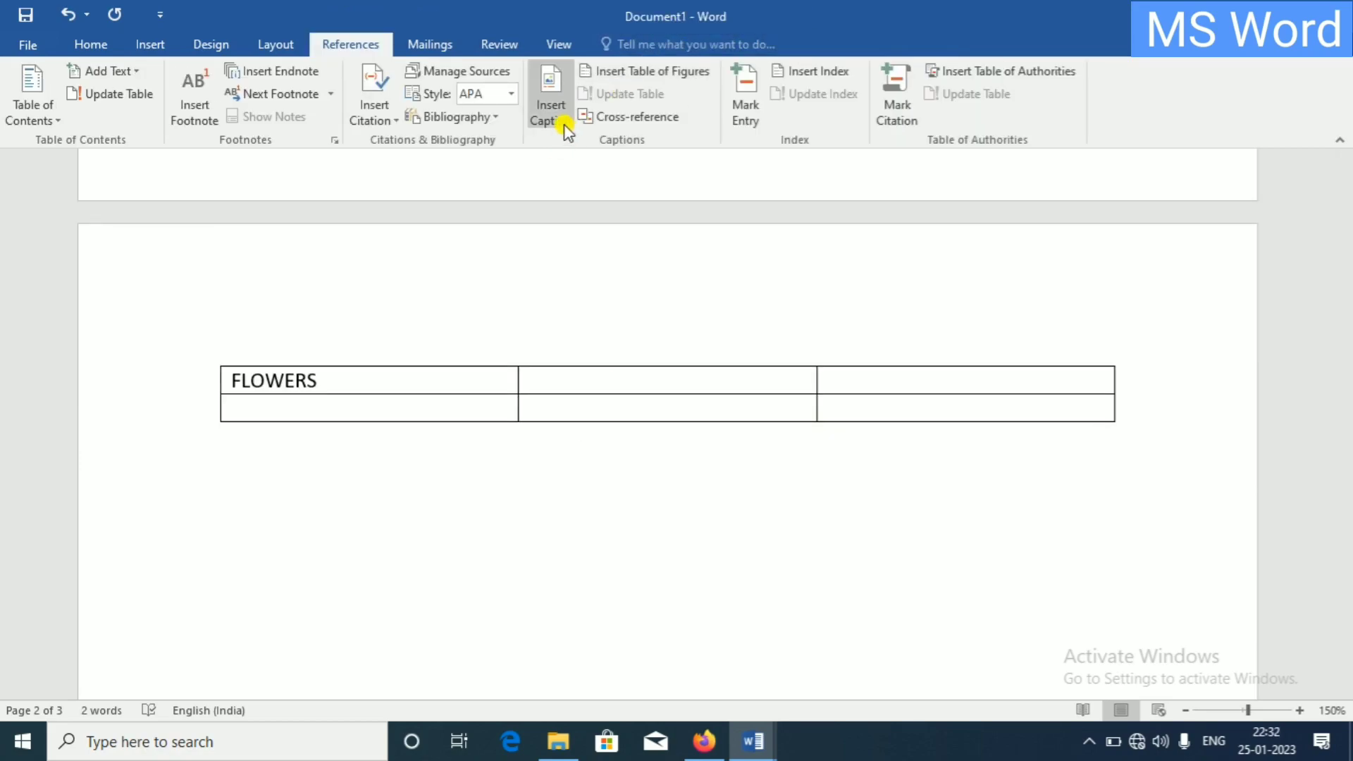
{"action": "mouse_move", "coordinate": [677, 394]}
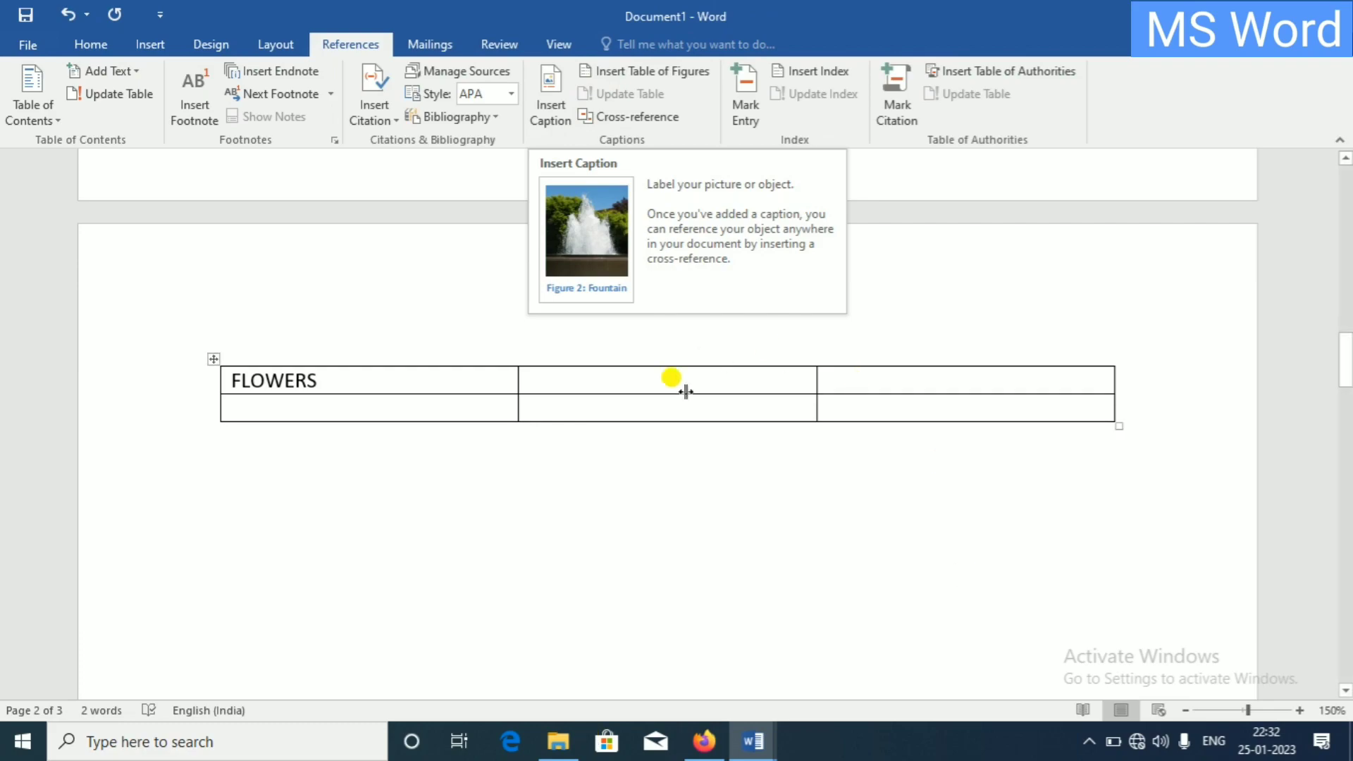
{"action": "scroll", "coordinate": [682, 400], "scroll_direction": "up", "scroll_amount": 5}
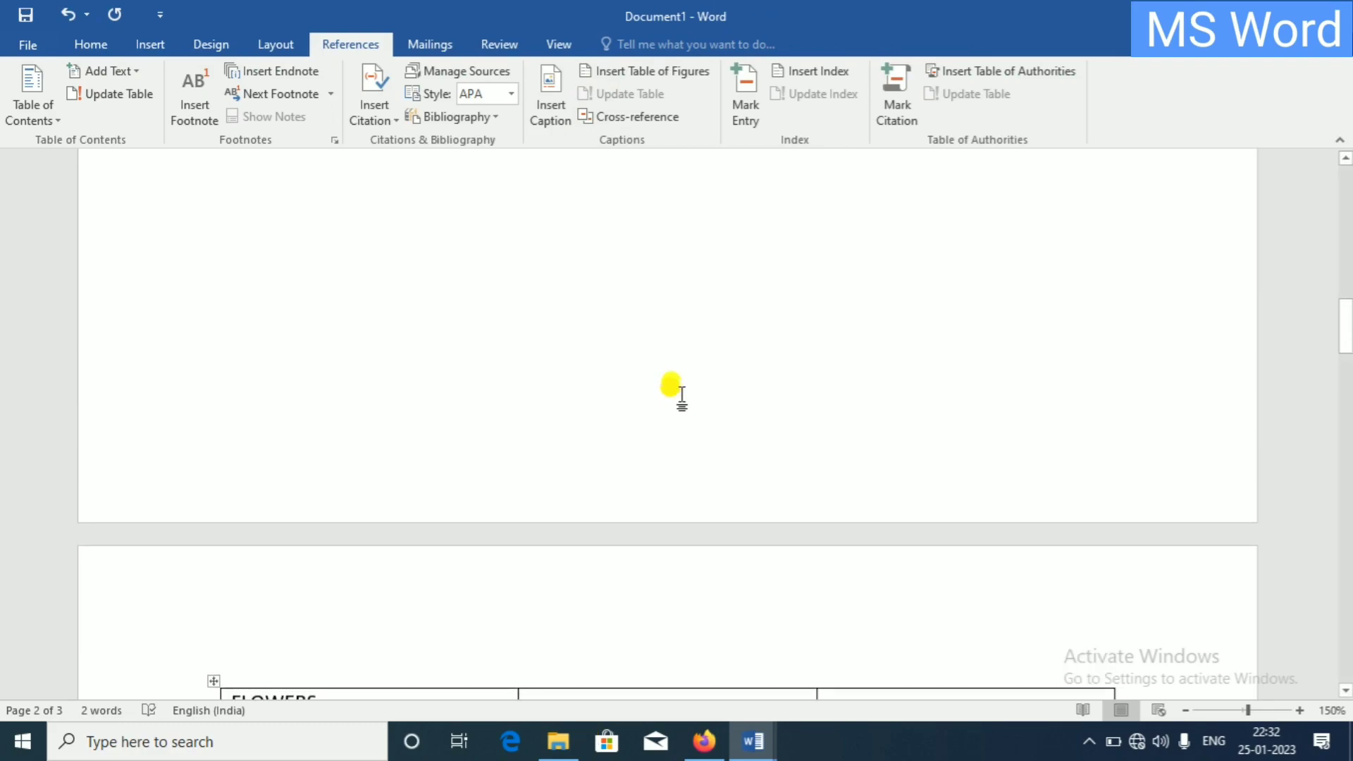
{"action": "scroll", "coordinate": [678, 389], "scroll_direction": "up", "scroll_amount": 3}
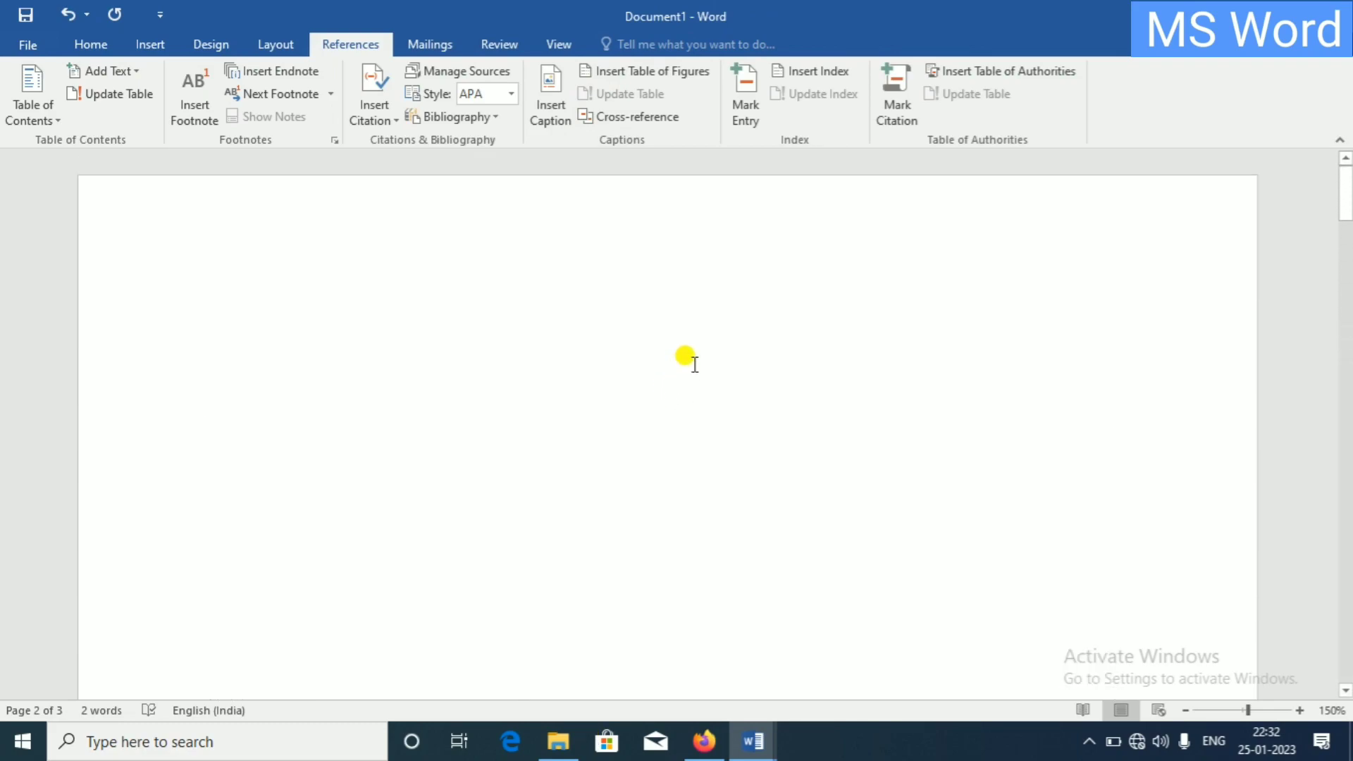
Scroll through the pages to review the FLOWERS table and the FUITS table on page 3
{"action": "scroll", "coordinate": [690, 363], "scroll_direction": "down", "scroll_amount": 3}
{"action": "scroll", "coordinate": [698, 356], "scroll_direction": "down", "scroll_amount": 3}
{"action": "scroll", "coordinate": [701, 350], "scroll_direction": "down", "scroll_amount": 5}
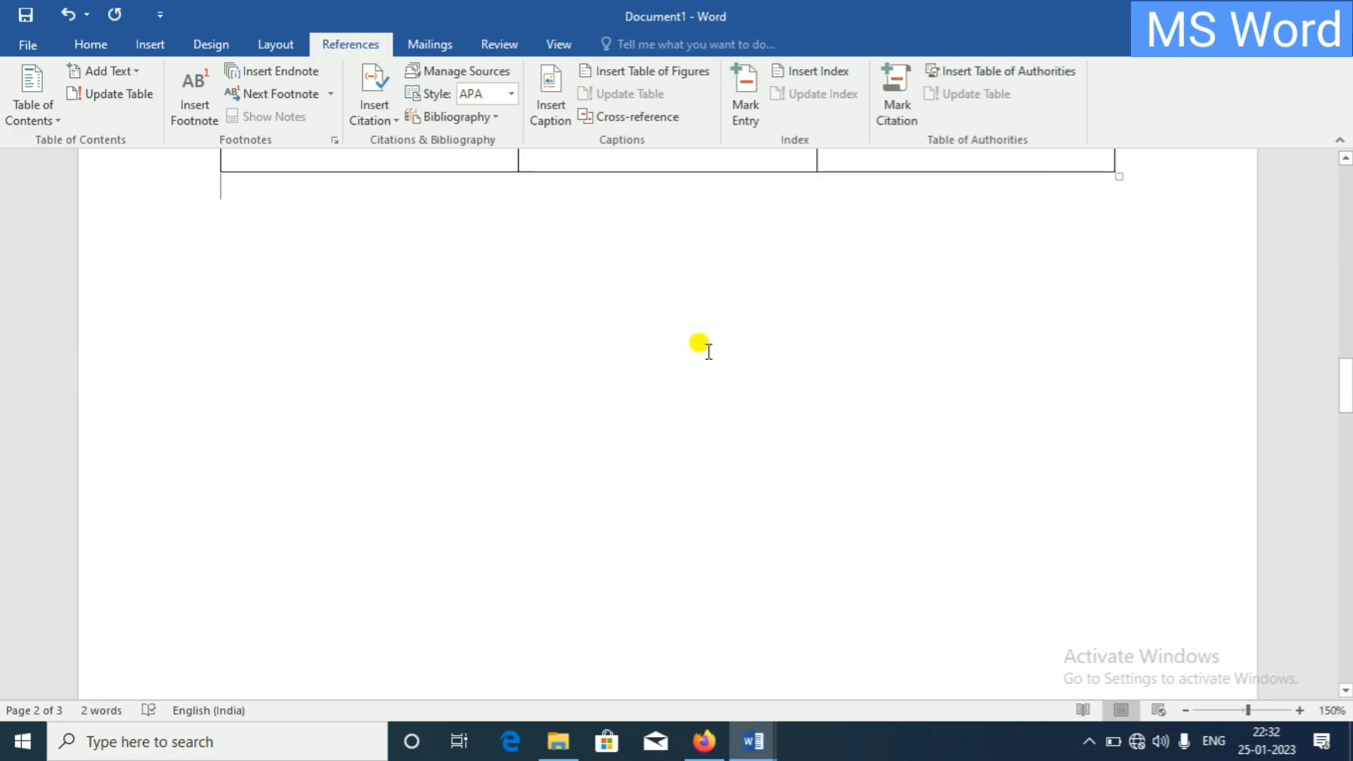
{"action": "scroll", "coordinate": [698, 349], "scroll_direction": "up", "scroll_amount": 2}
{"action": "scroll", "coordinate": [634, 380], "scroll_direction": "up", "scroll_amount": 1}
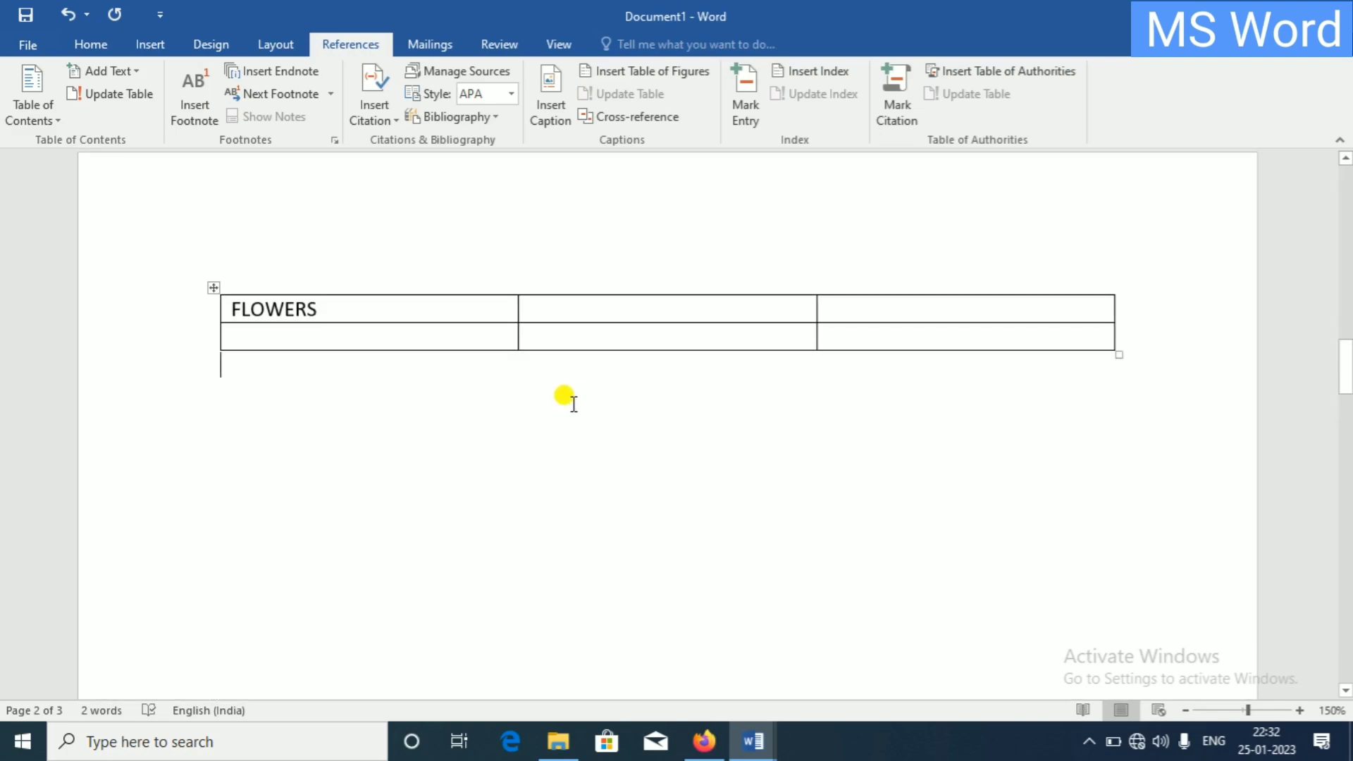
{"action": "scroll", "coordinate": [585, 402], "scroll_direction": "down", "scroll_amount": 5}
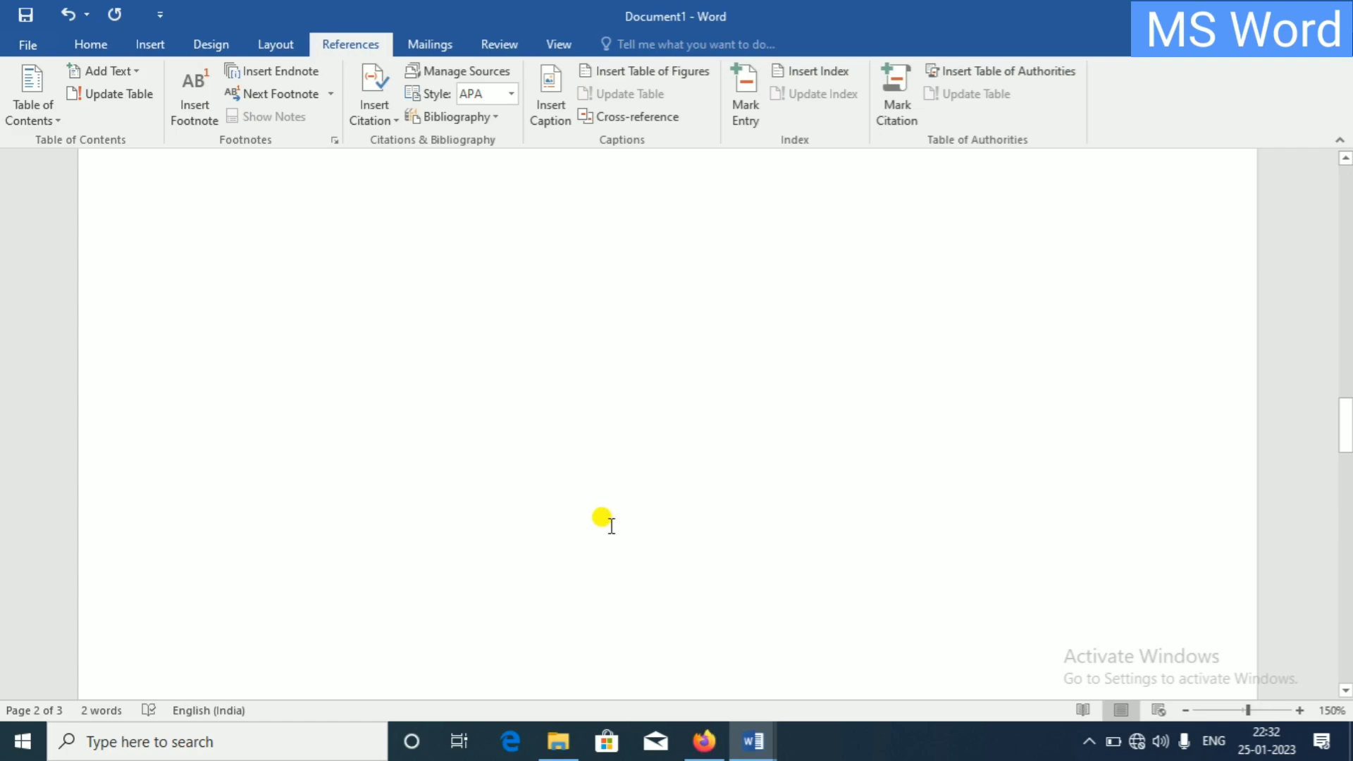
{"action": "scroll", "coordinate": [611, 528], "scroll_direction": "down", "scroll_amount": 3}
{"action": "scroll", "coordinate": [610, 546], "scroll_direction": "down", "scroll_amount": 3}
{"action": "scroll", "coordinate": [613, 535], "scroll_direction": "down", "scroll_amount": 2}
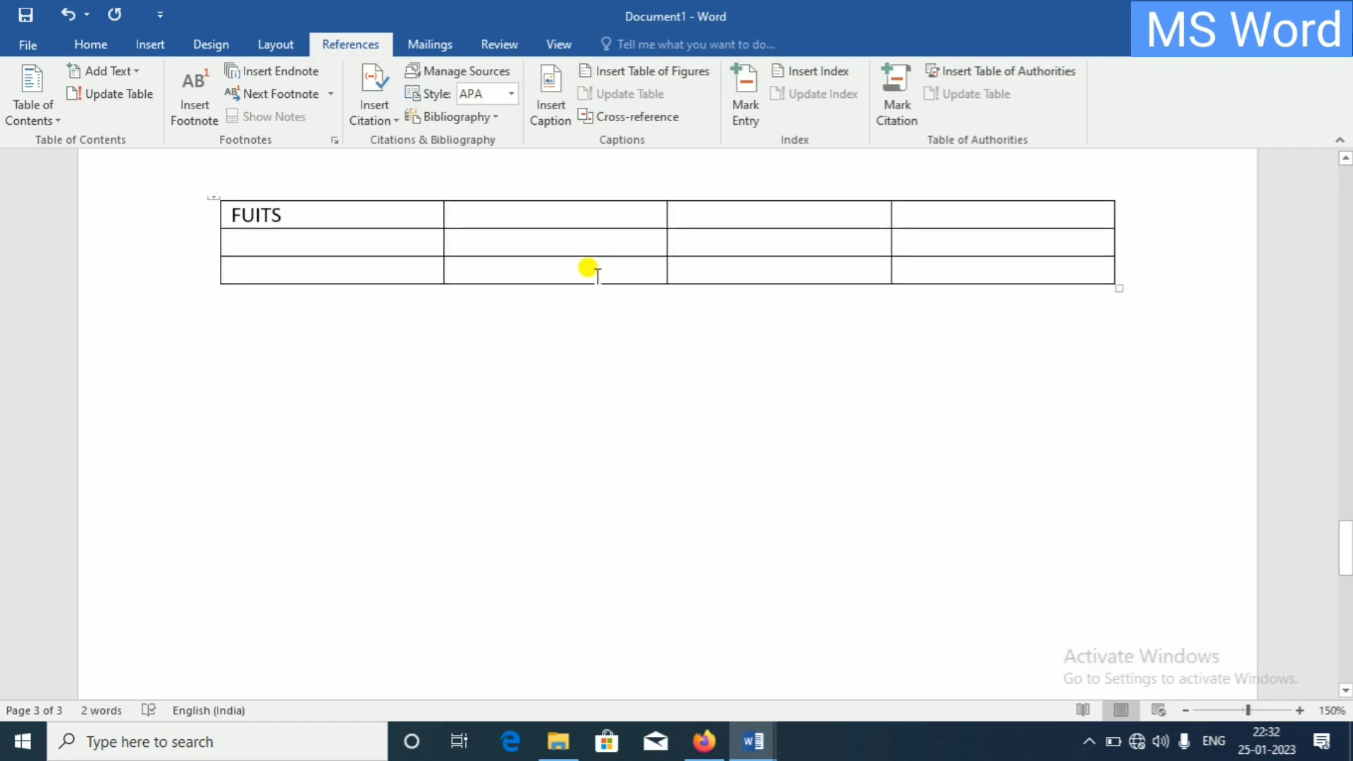
{"action": "scroll", "coordinate": [535, 240], "scroll_direction": "up", "scroll_amount": 3}
{"action": "scroll", "coordinate": [560, 271], "scroll_direction": "up", "scroll_amount": 3}
{"action": "scroll", "coordinate": [574, 254], "scroll_direction": "up", "scroll_amount": 3}
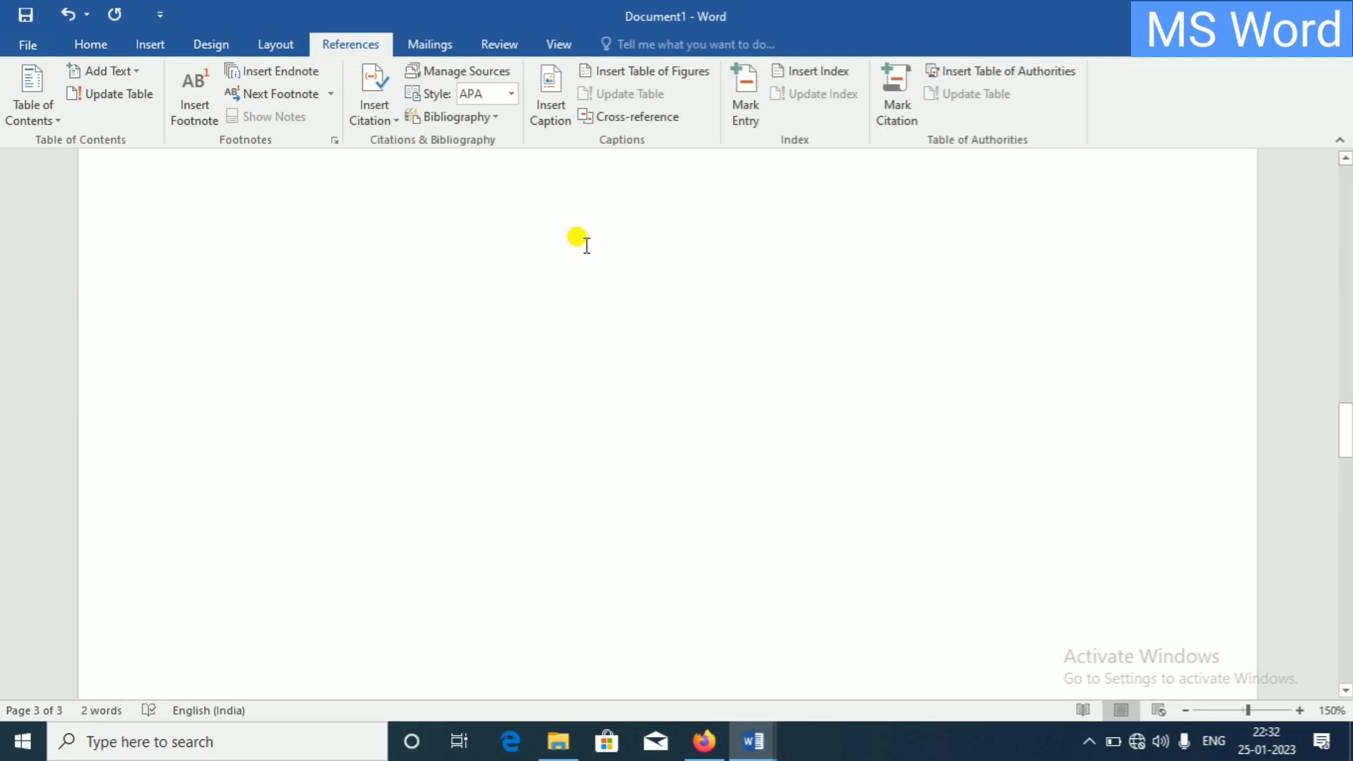
{"action": "scroll", "coordinate": [589, 303], "scroll_direction": "up", "scroll_amount": 2}
{"action": "scroll", "coordinate": [588, 331], "scroll_direction": "up", "scroll_amount": 3}
{"action": "scroll", "coordinate": [606, 374], "scroll_direction": "up", "scroll_amount": 3}
{"action": "scroll", "coordinate": [623, 437], "scroll_direction": "down", "scroll_amount": 2}
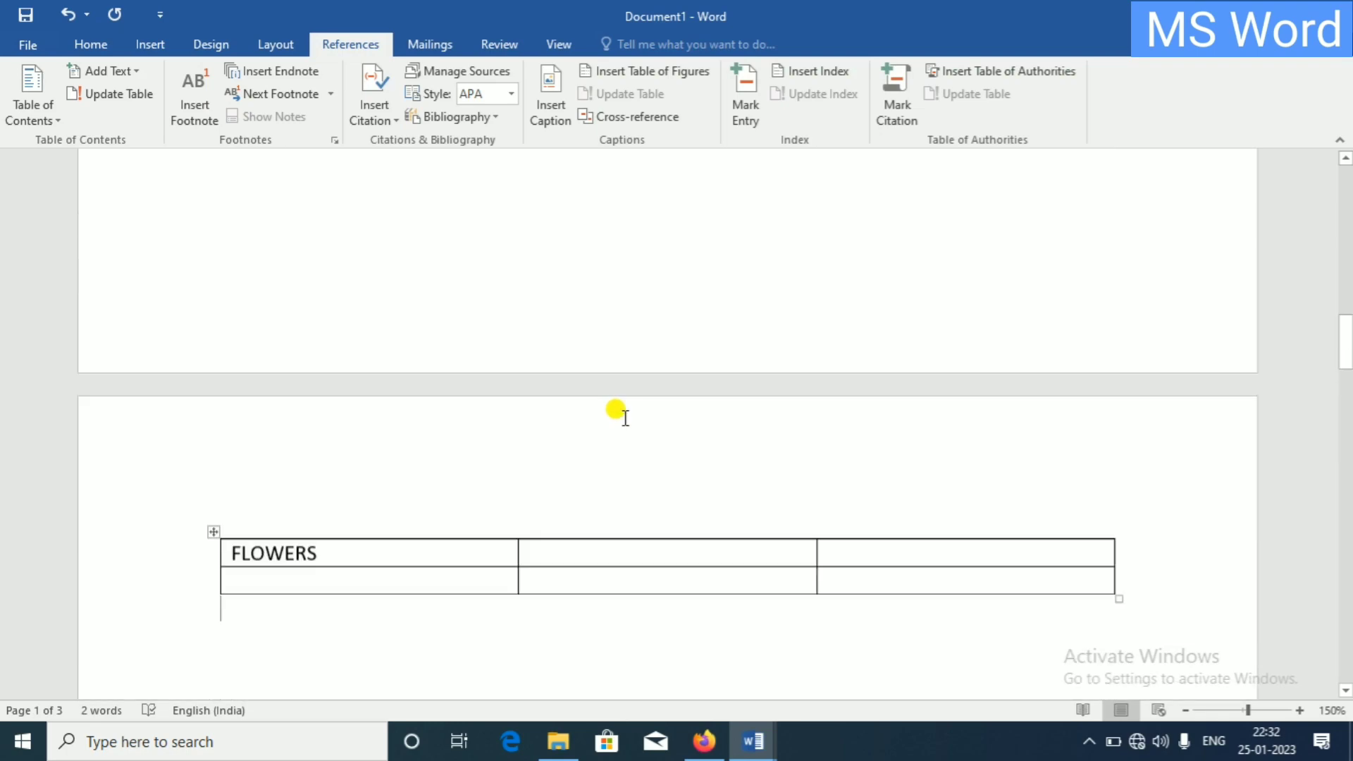
{"action": "scroll", "coordinate": [621, 430], "scroll_direction": "down", "scroll_amount": 5}
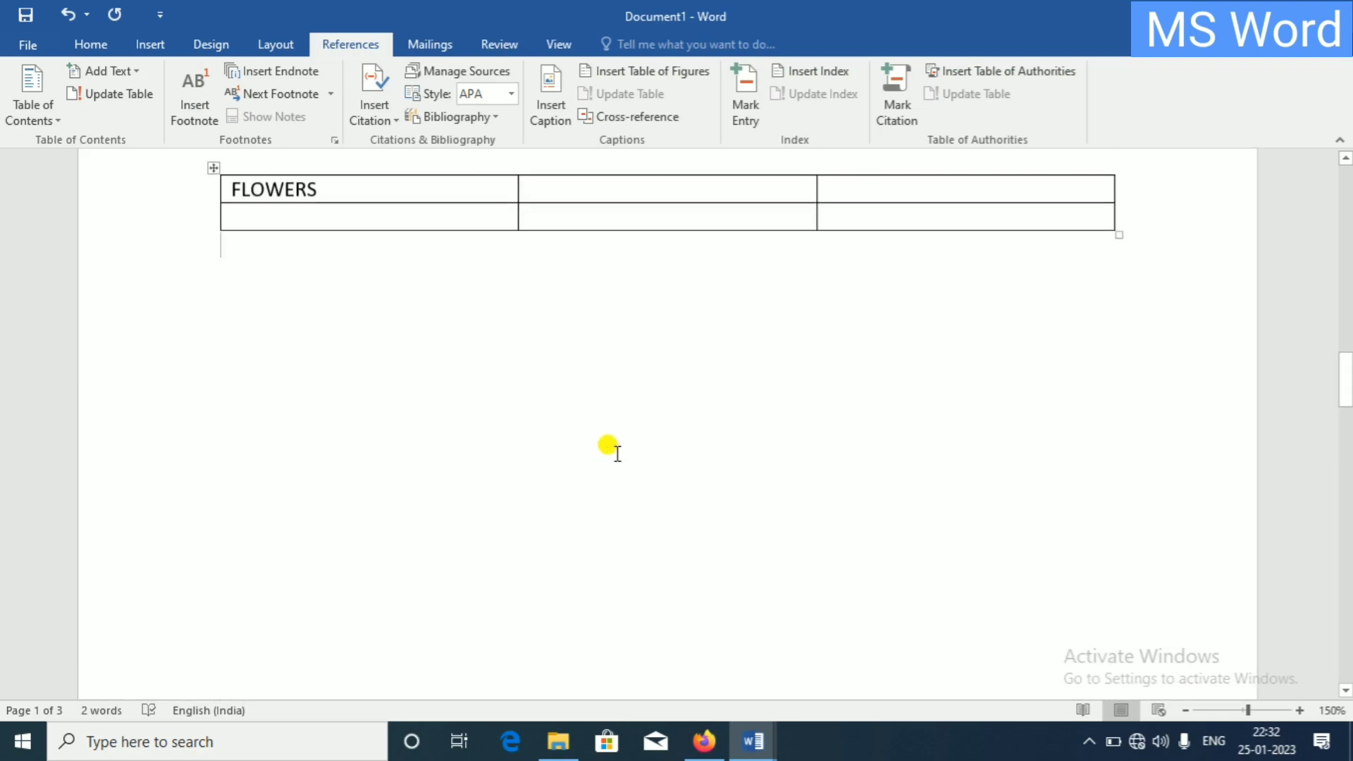
Add a 'Figure 1' caption below the FLOWERS table
{"action": "left_click", "coordinate": [554, 109]}
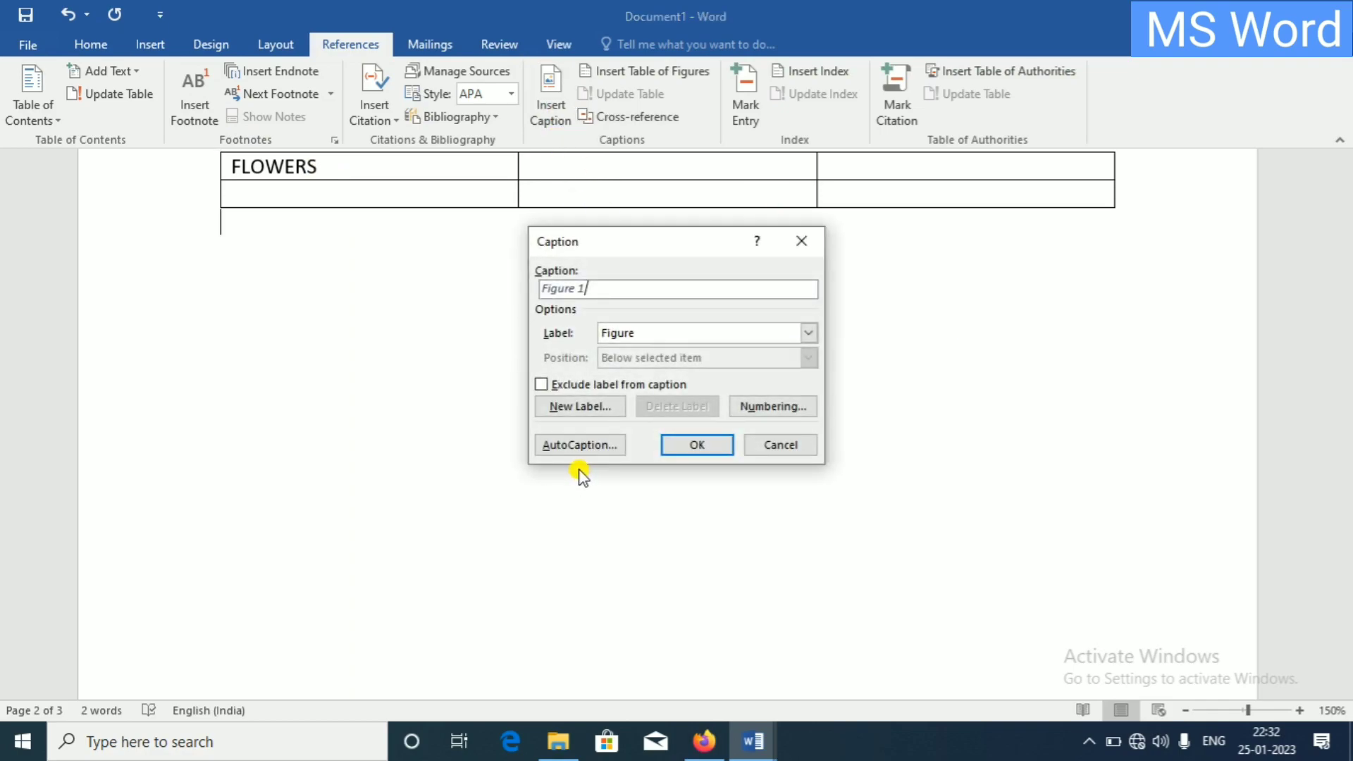
{"action": "left_click", "coordinate": [722, 295]}
{"action": "left_click", "coordinate": [694, 445]}
{"action": "scroll", "coordinate": [513, 459], "scroll_direction": "down", "scroll_amount": 10}
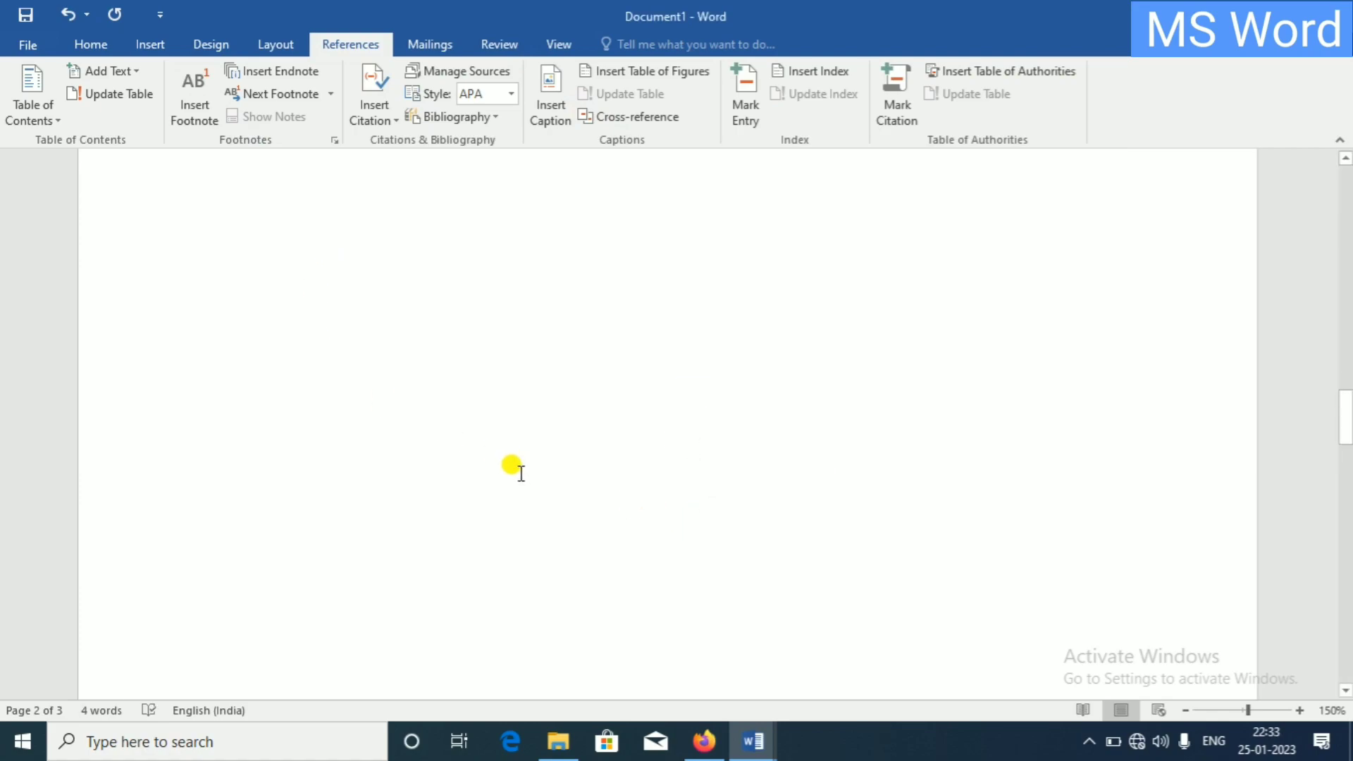
{"action": "scroll", "coordinate": [527, 483], "scroll_direction": "down", "scroll_amount": 5}
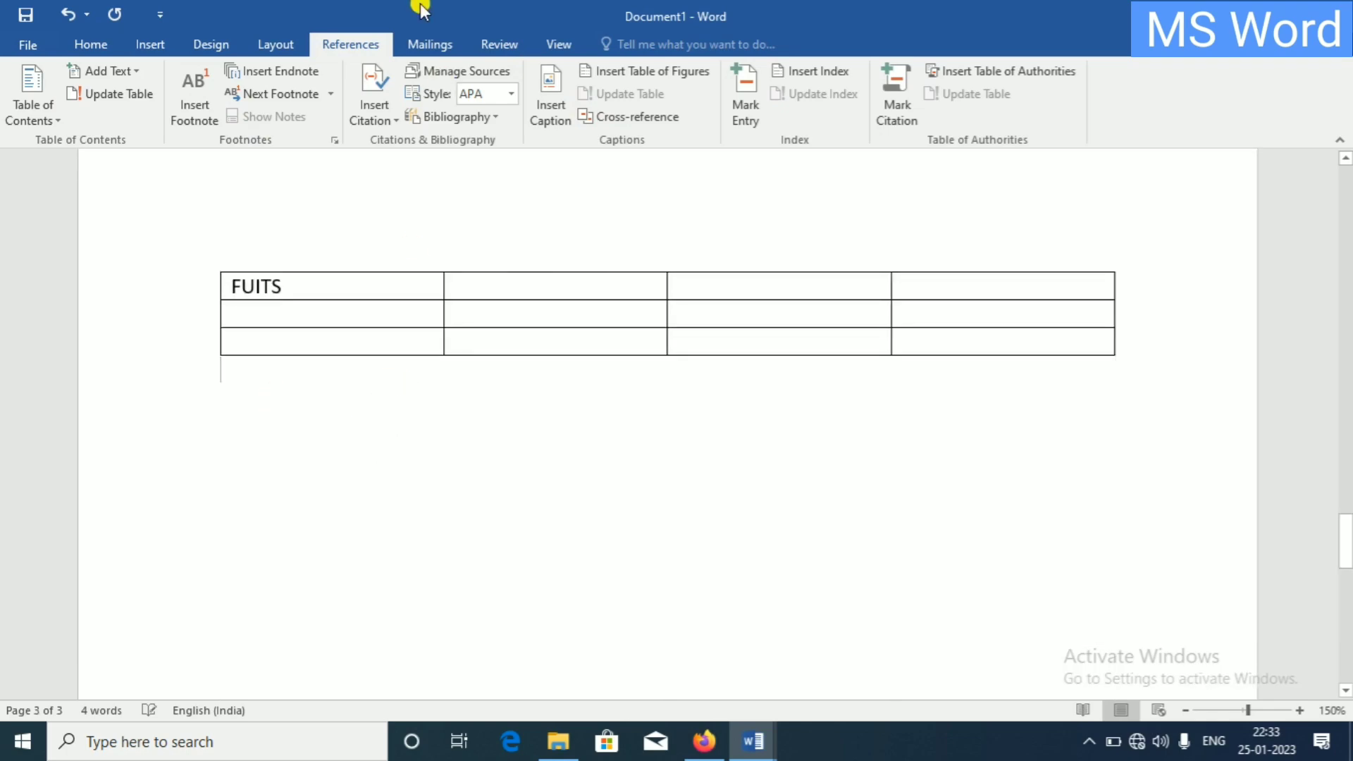
Add a 'Figure 2' caption below the FUITS table, then return to the top of page 1
{"action": "left_click", "coordinate": [533, 86]}
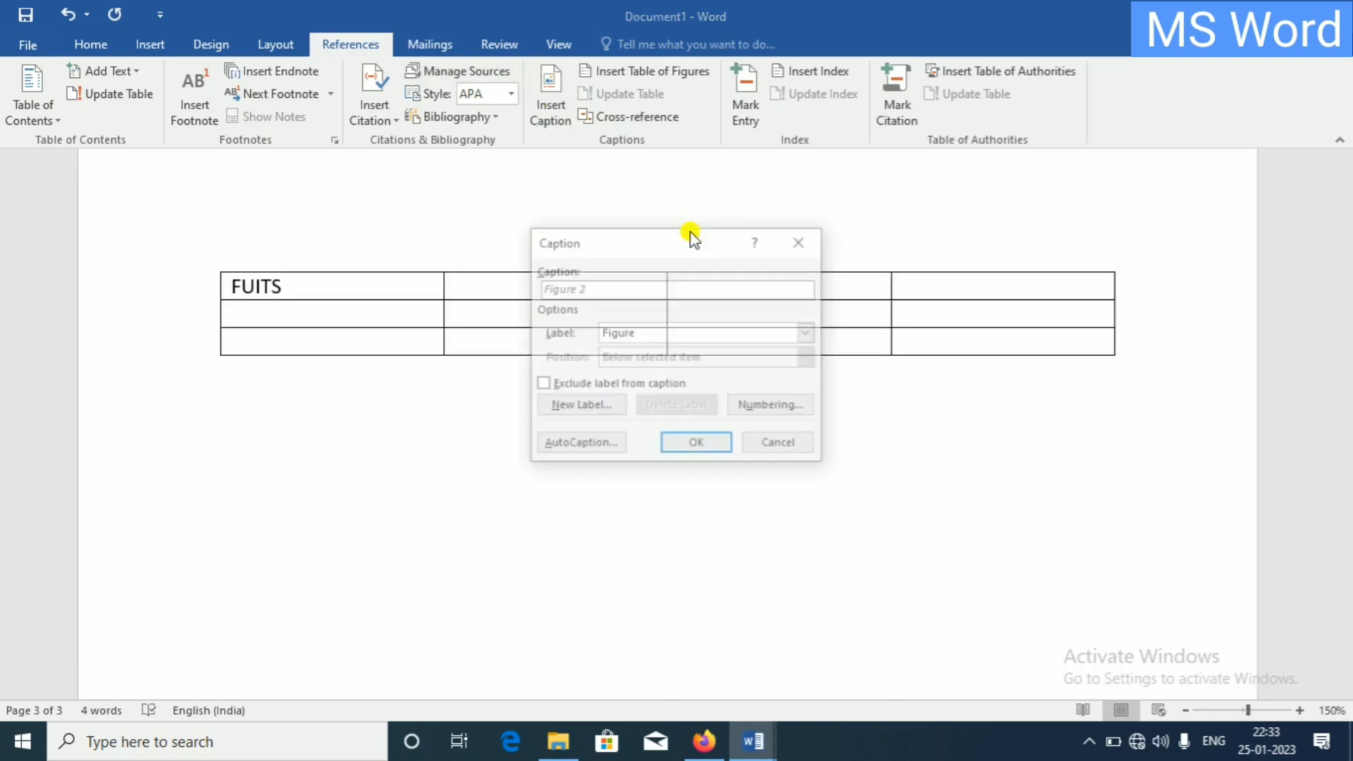
{"action": "left_click", "coordinate": [695, 446]}
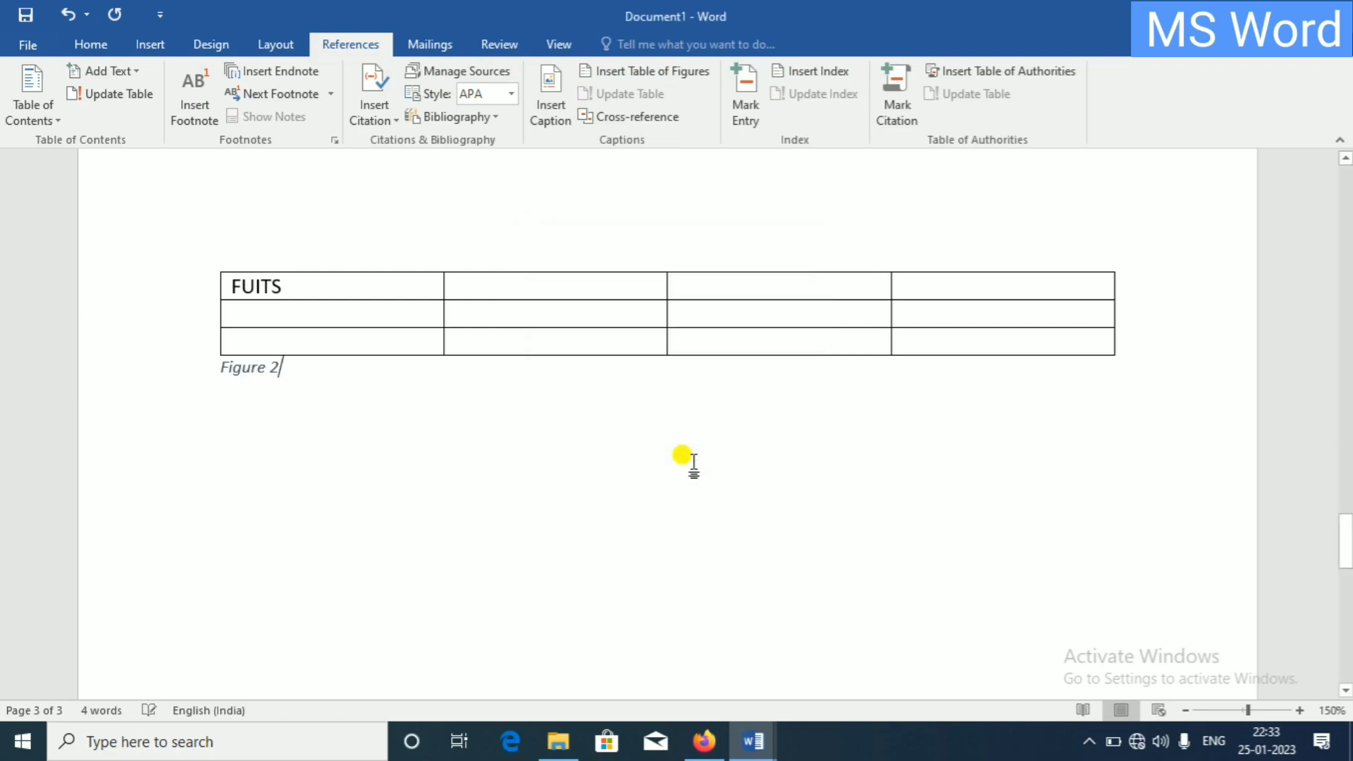
{"action": "scroll", "coordinate": [668, 469], "scroll_direction": "up", "scroll_amount": 5}
{"action": "scroll", "coordinate": [662, 451], "scroll_direction": "up", "scroll_amount": 5}
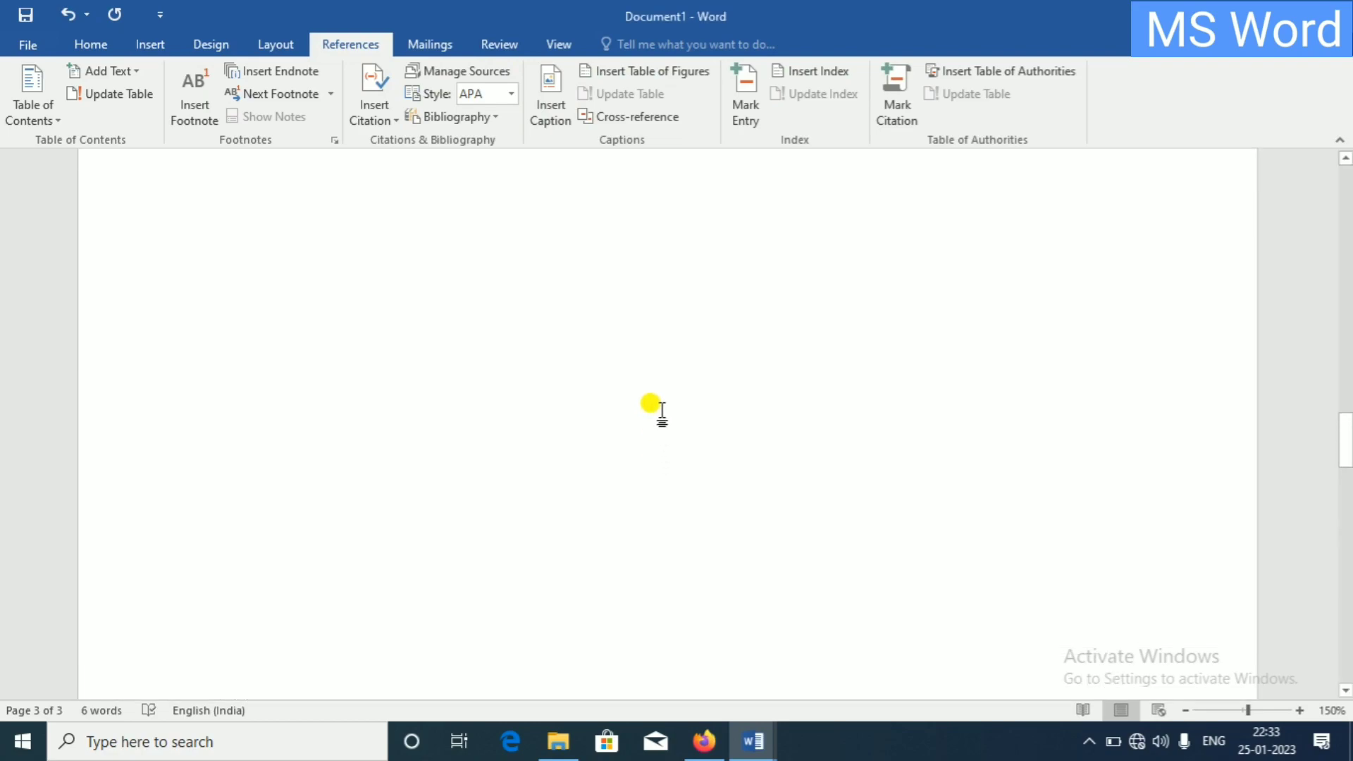
{"action": "scroll", "coordinate": [664, 410], "scroll_direction": "up", "scroll_amount": 5}
{"action": "scroll", "coordinate": [650, 378], "scroll_direction": "up", "scroll_amount": 3}
{"action": "scroll", "coordinate": [634, 342], "scroll_direction": "up", "scroll_amount": 3}
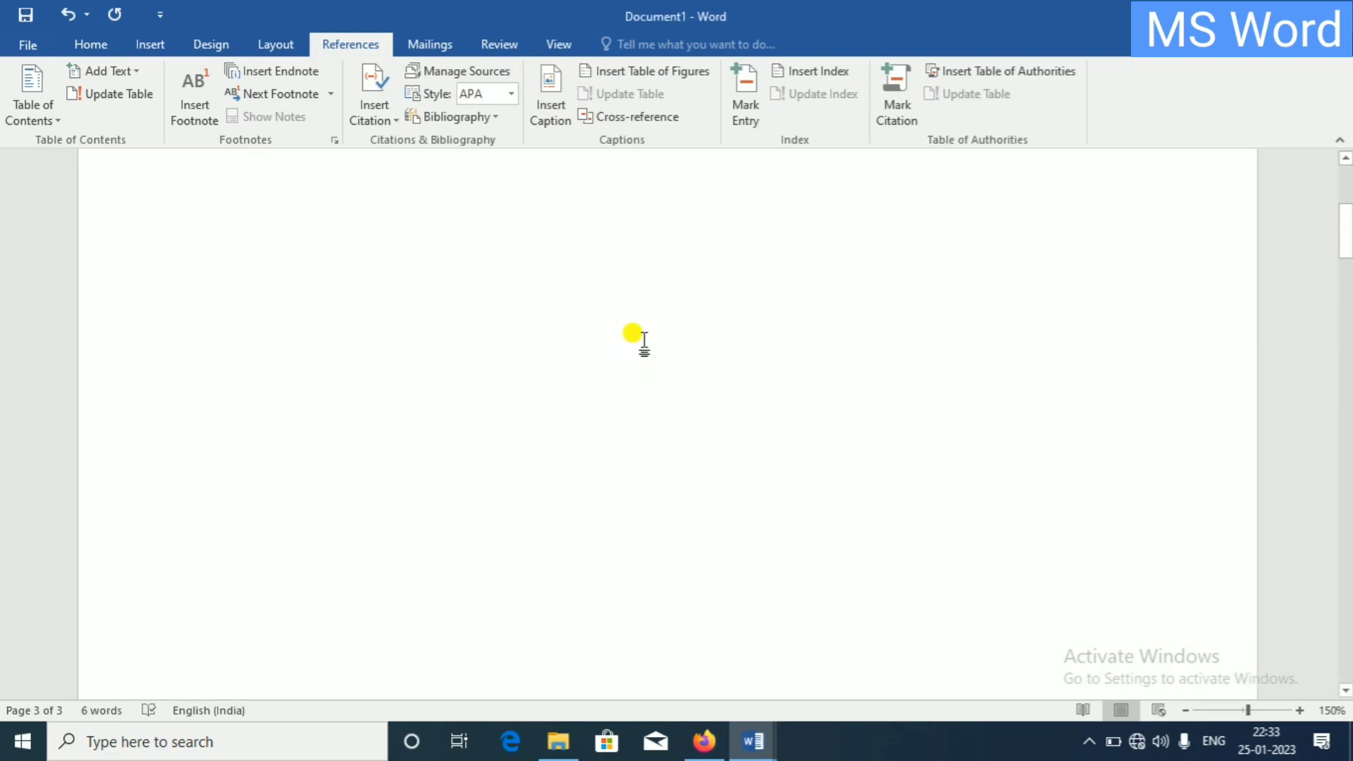
{"action": "scroll", "coordinate": [634, 341], "scroll_direction": "up", "scroll_amount": 5}
{"action": "scroll", "coordinate": [546, 340], "scroll_direction": "up", "scroll_amount": 1}
{"action": "left_click", "coordinate": [528, 349]}
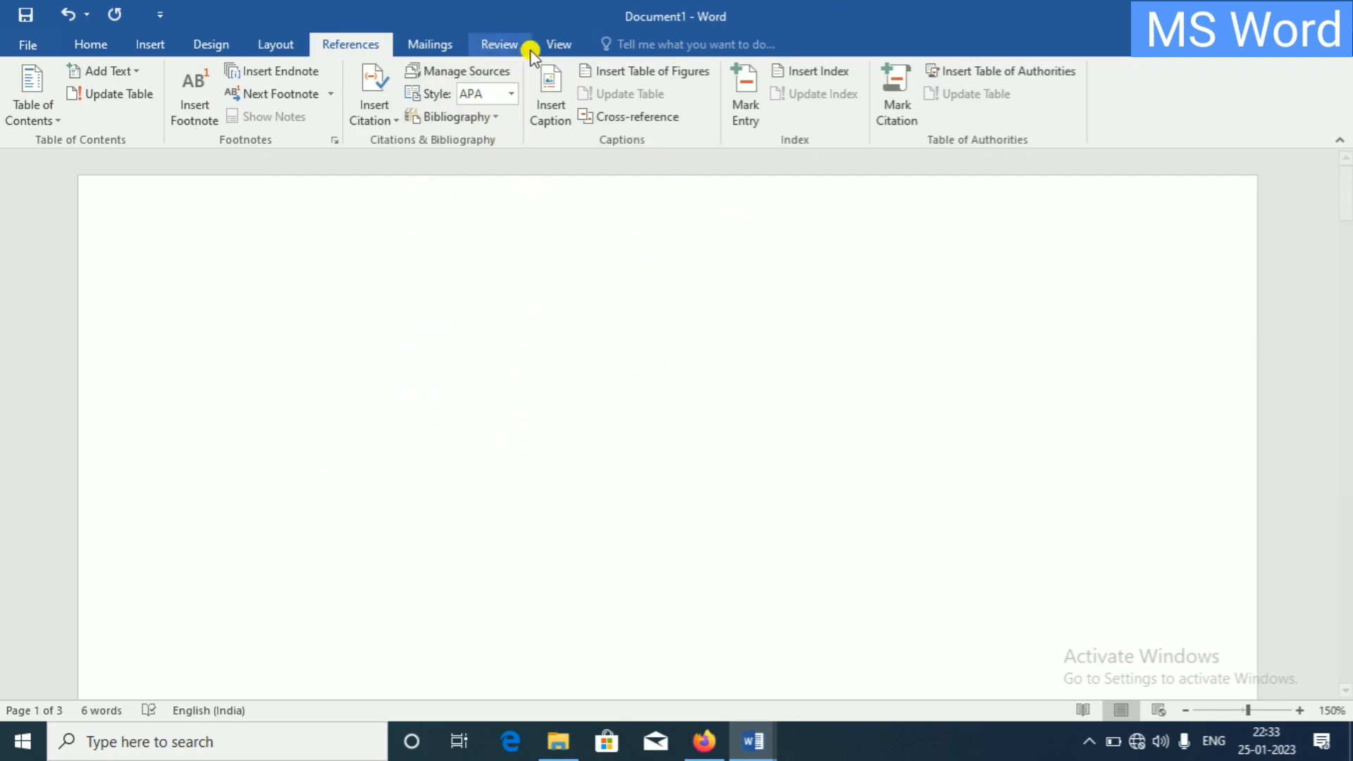
Insert a table of figures listing Figure 1 and Figure 2, then follow the Figure 2 entry's link
{"action": "left_click", "coordinate": [657, 71]}
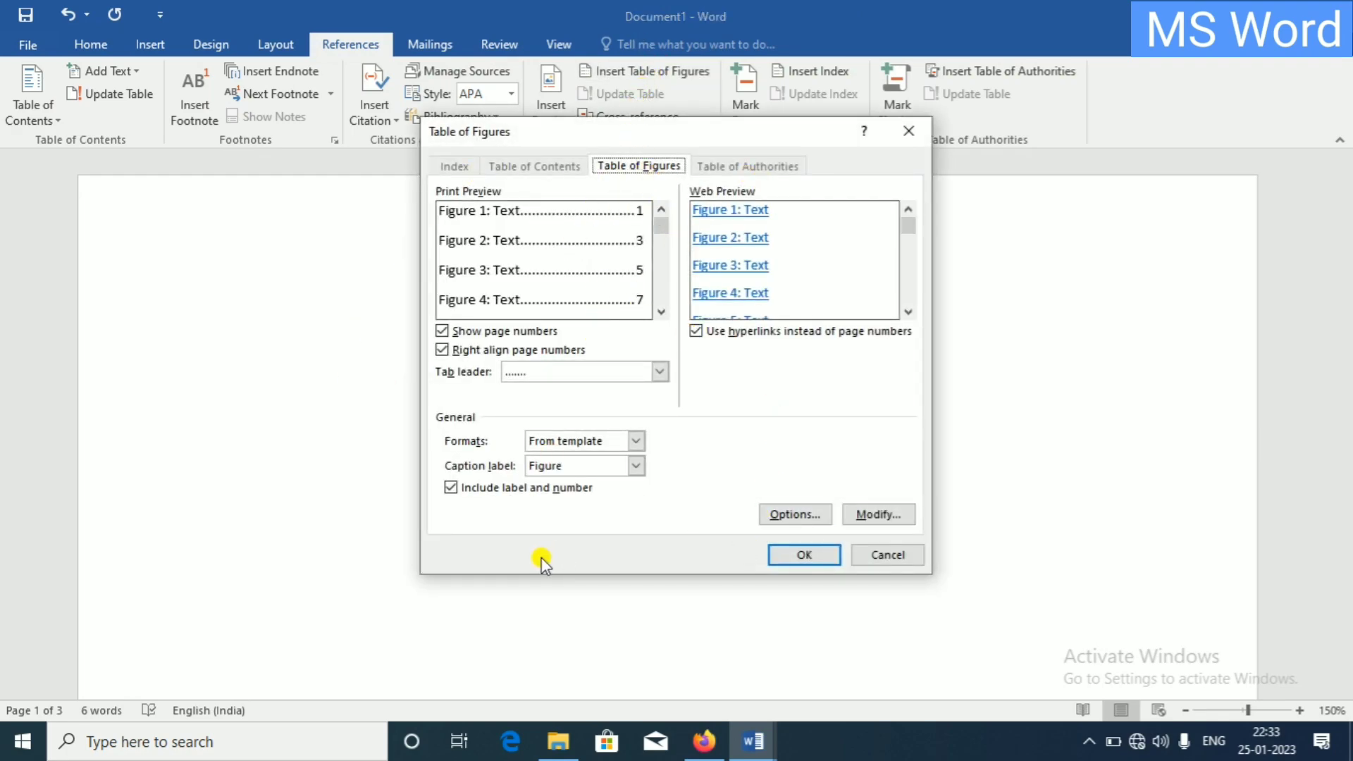
{"action": "left_click", "coordinate": [791, 555]}
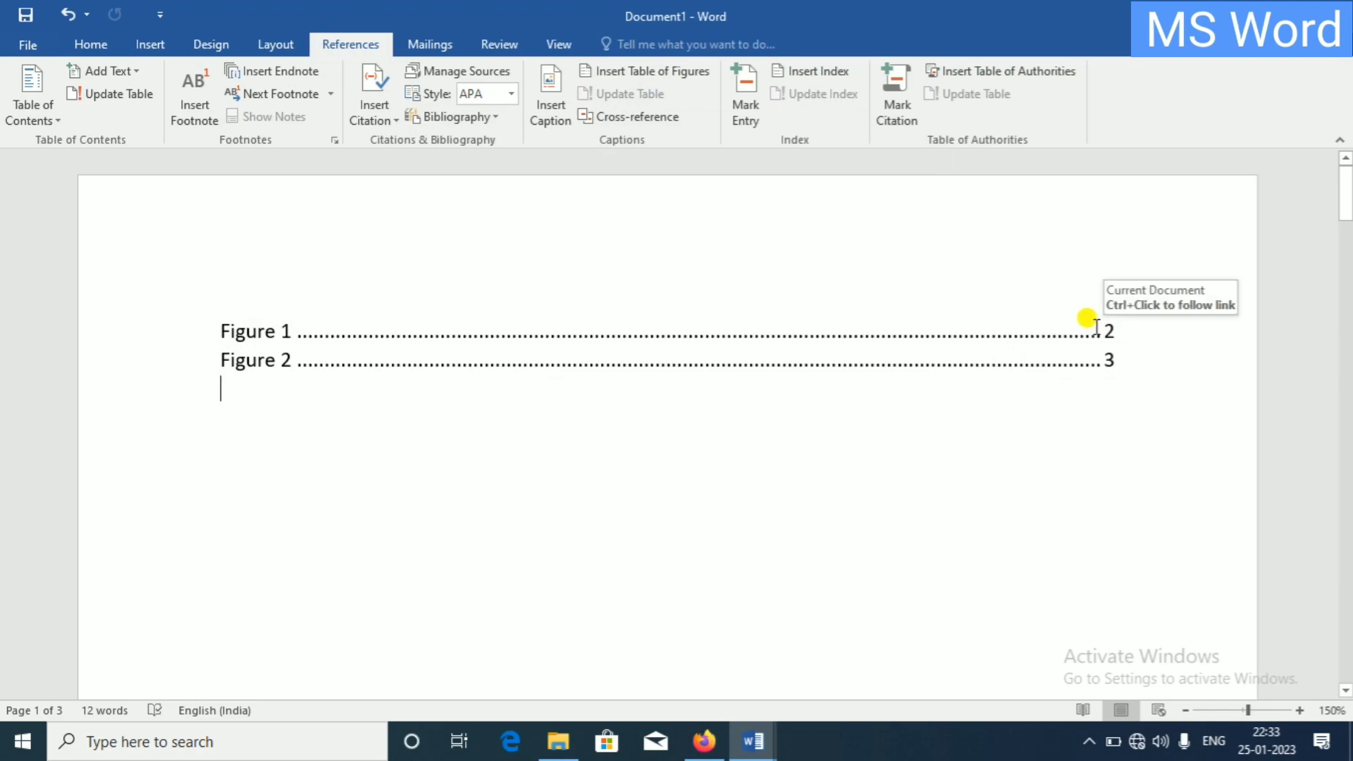
{"action": "left_click", "coordinate": [1107, 368], "text": "ctrl"}
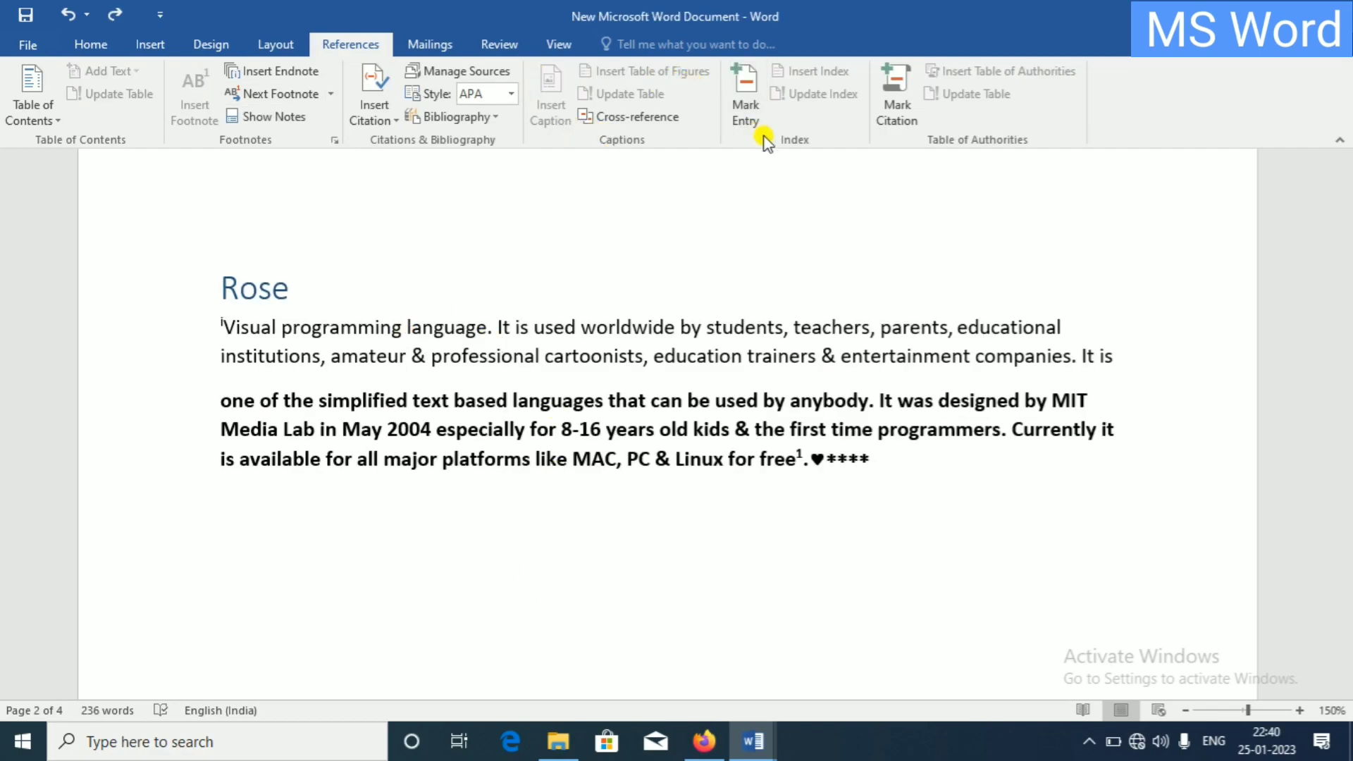
Select 'programmers' in the Rose paragraph and mark it as a main index entry
{"action": "mouse_move", "coordinate": [317, 289]}
{"action": "left_click", "coordinate": [745, 102]}
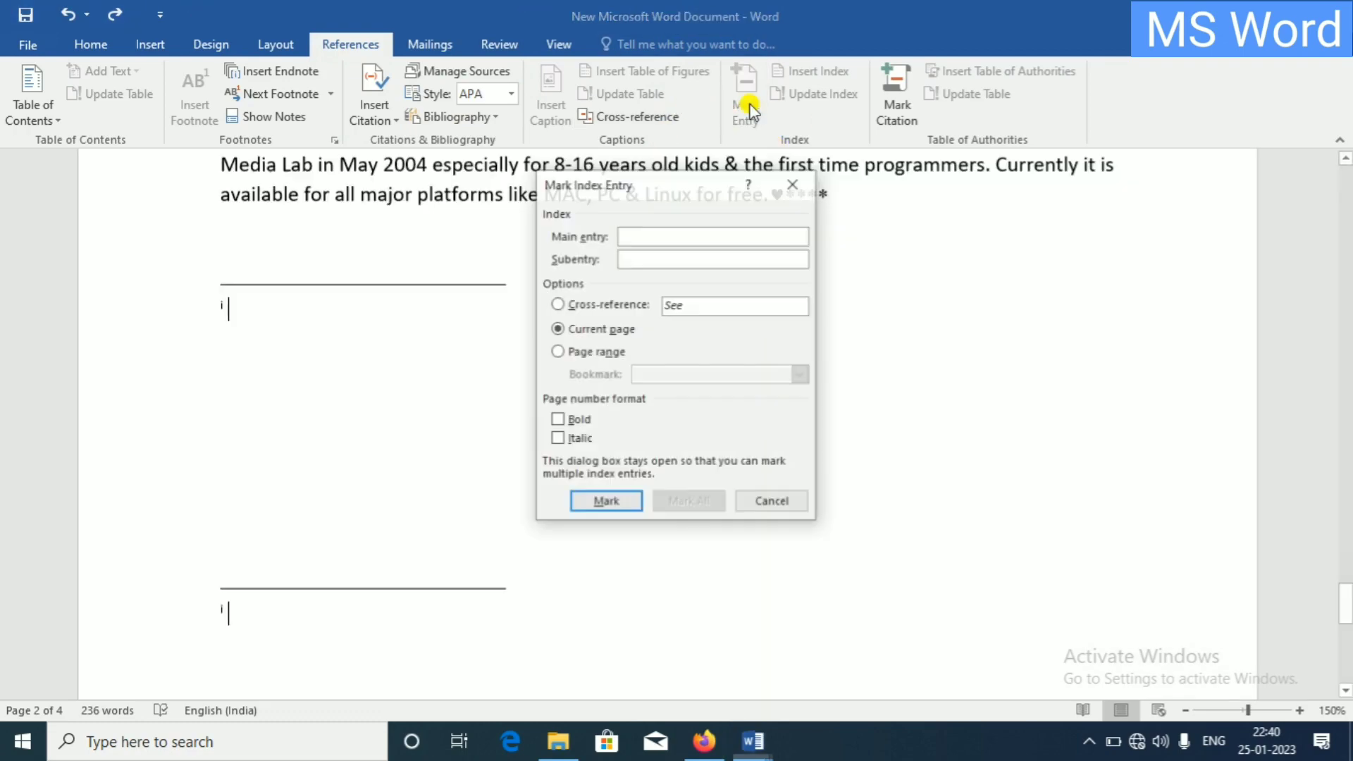
{"action": "scroll", "coordinate": [909, 289], "scroll_direction": "up", "scroll_amount": 5}
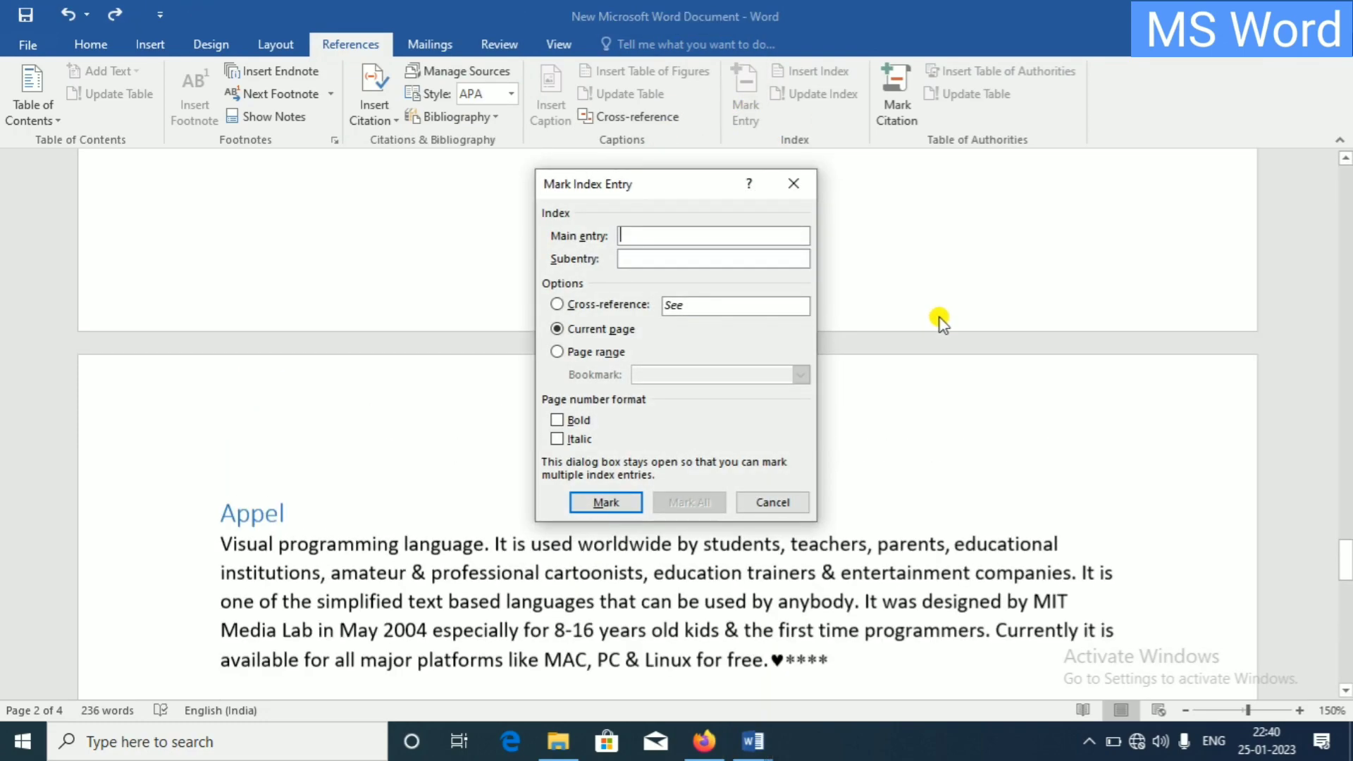
{"action": "scroll", "coordinate": [944, 314], "scroll_direction": "up", "scroll_amount": 5}
{"action": "scroll", "coordinate": [950, 307], "scroll_direction": "up", "scroll_amount": 3}
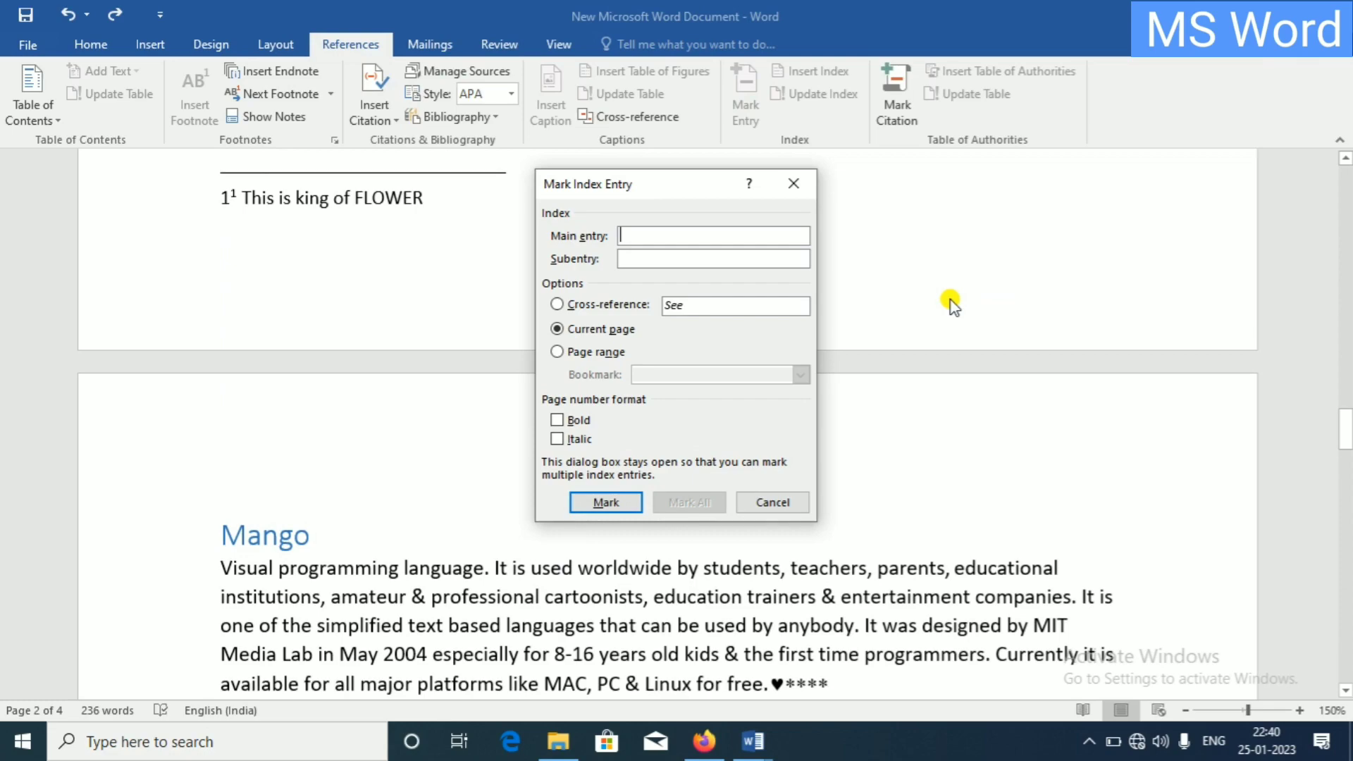
{"action": "scroll", "coordinate": [950, 300], "scroll_direction": "up", "scroll_amount": 3}
{"action": "scroll", "coordinate": [954, 289], "scroll_direction": "up", "scroll_amount": 3}
{"action": "scroll", "coordinate": [956, 281], "scroll_direction": "up", "scroll_amount": 2}
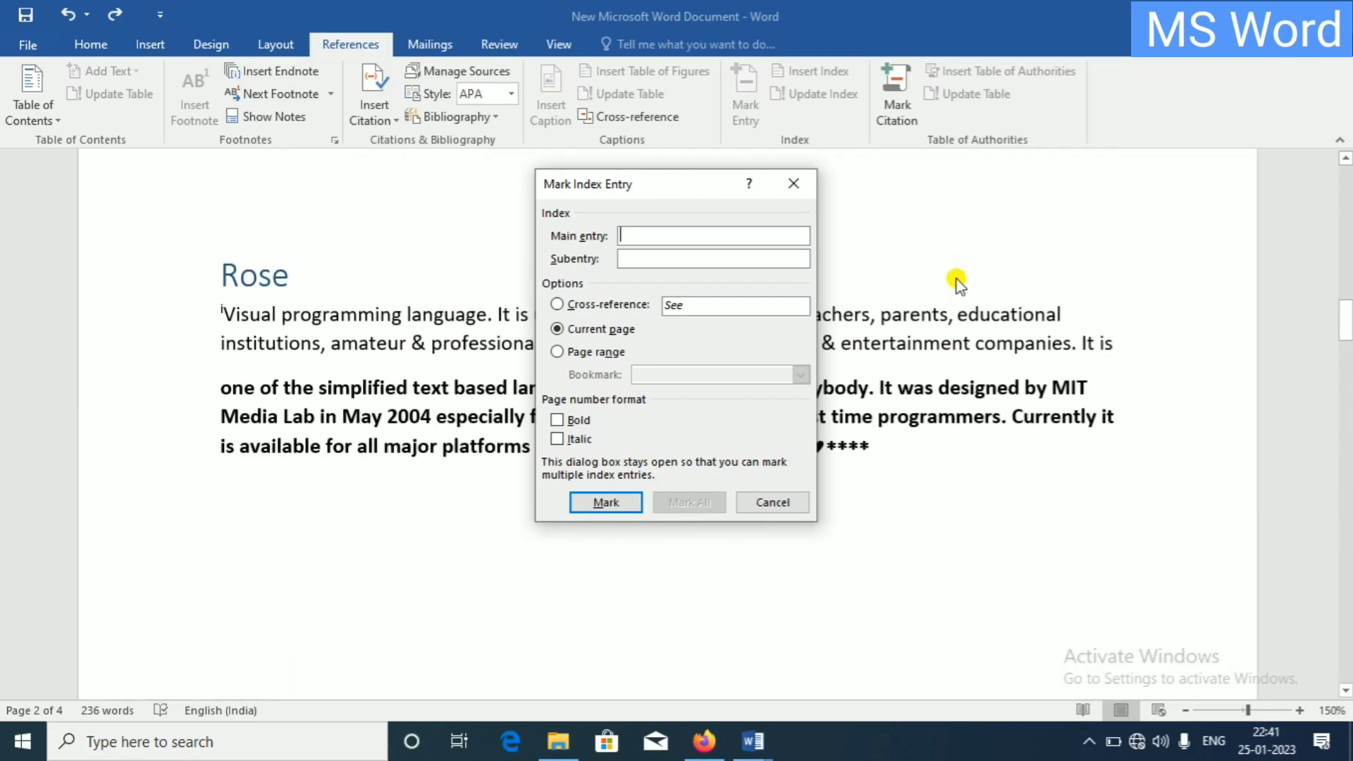
{"action": "scroll", "coordinate": [957, 282], "scroll_direction": "up", "scroll_amount": 1}
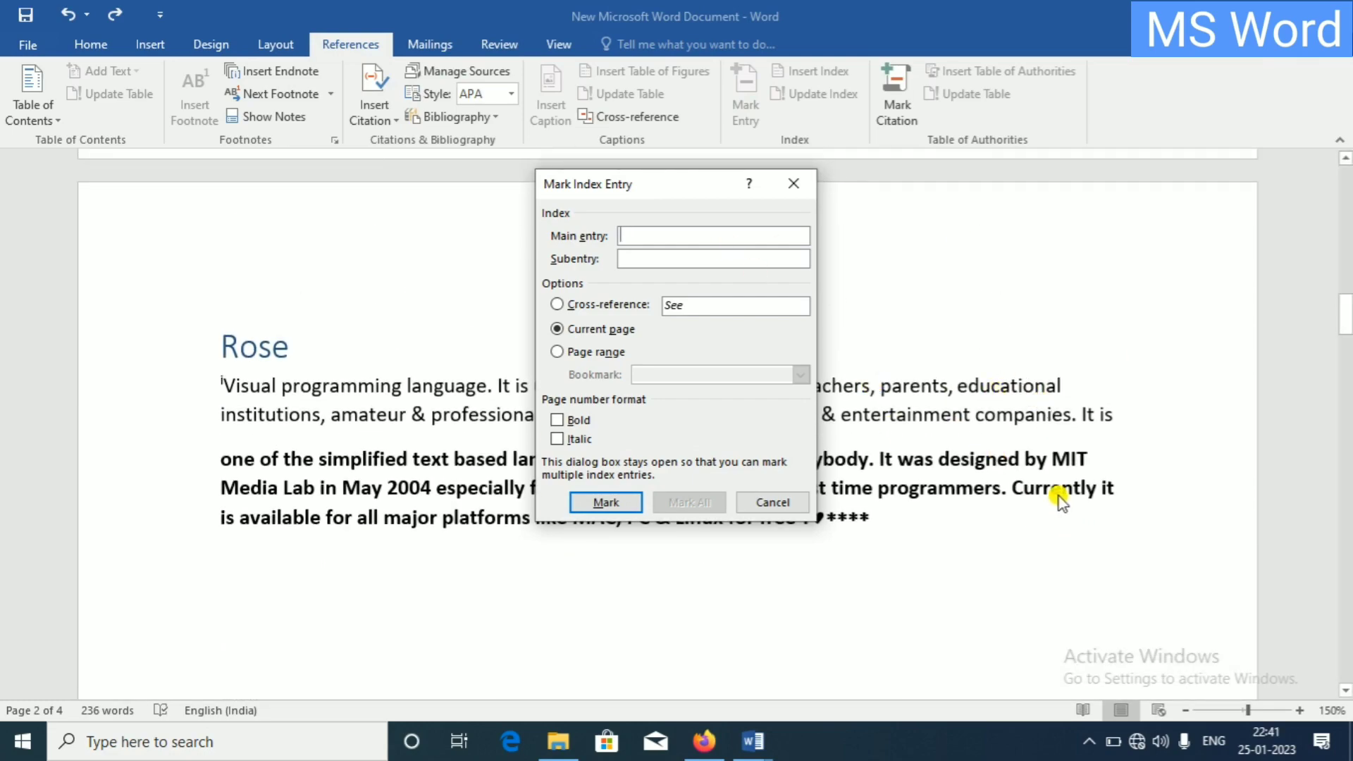
{"action": "left_click", "coordinate": [884, 489]}
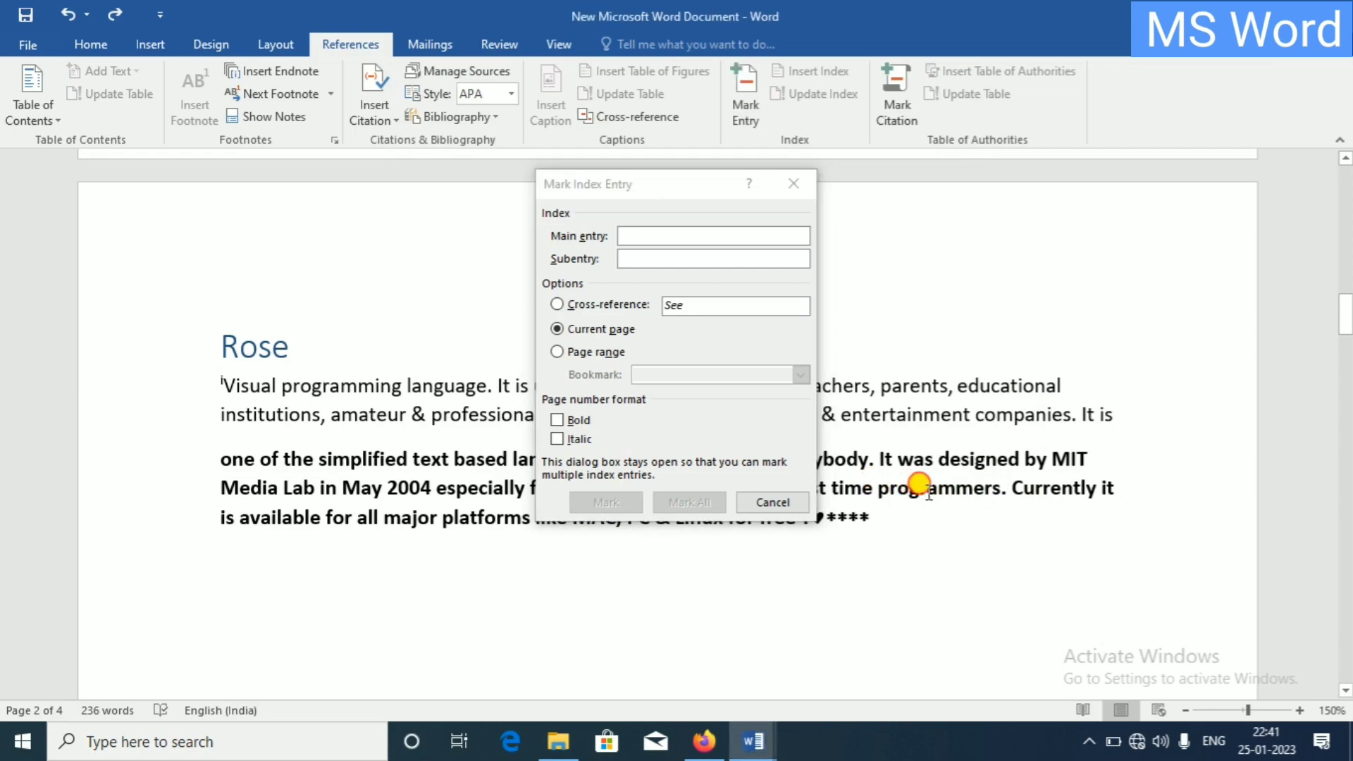
{"action": "left_click_drag", "start_coordinate": [880, 487], "coordinate": [986, 487]}
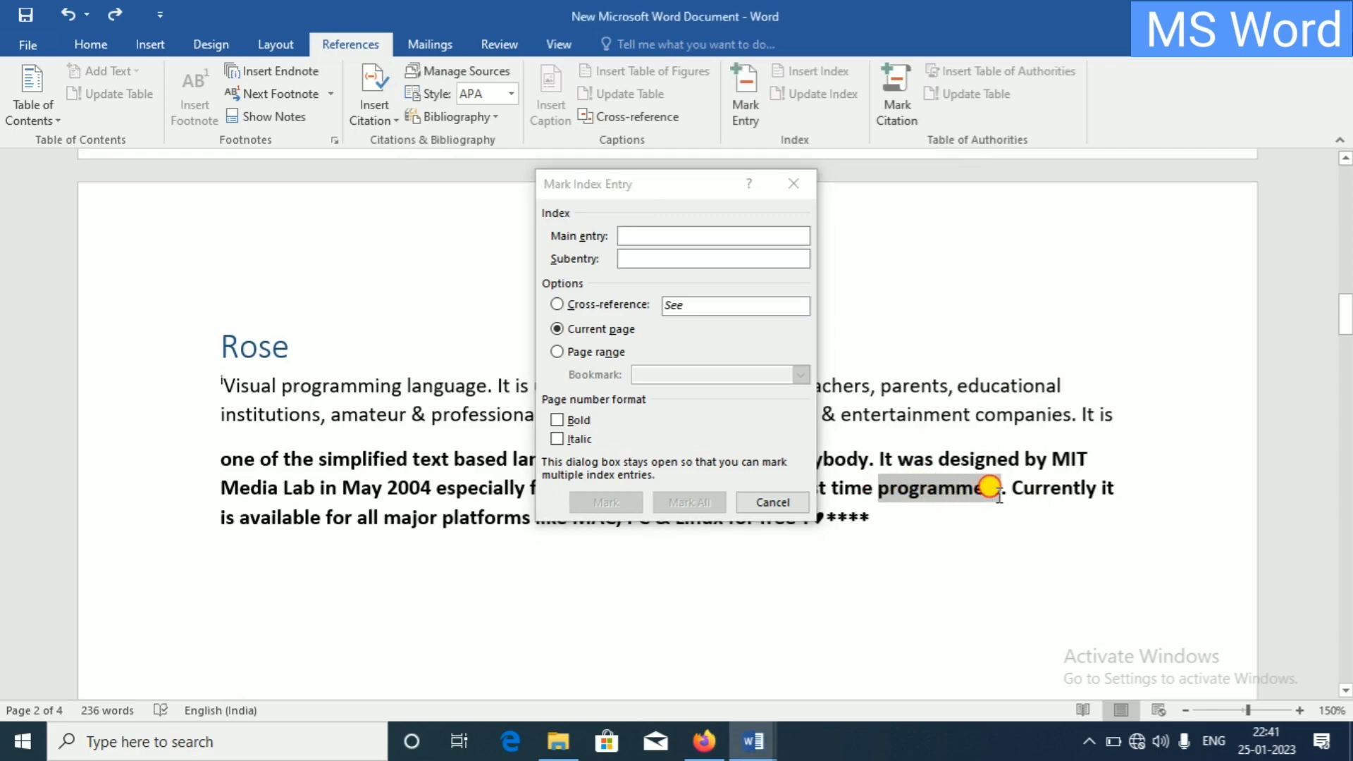
{"action": "left_click", "coordinate": [646, 235]}
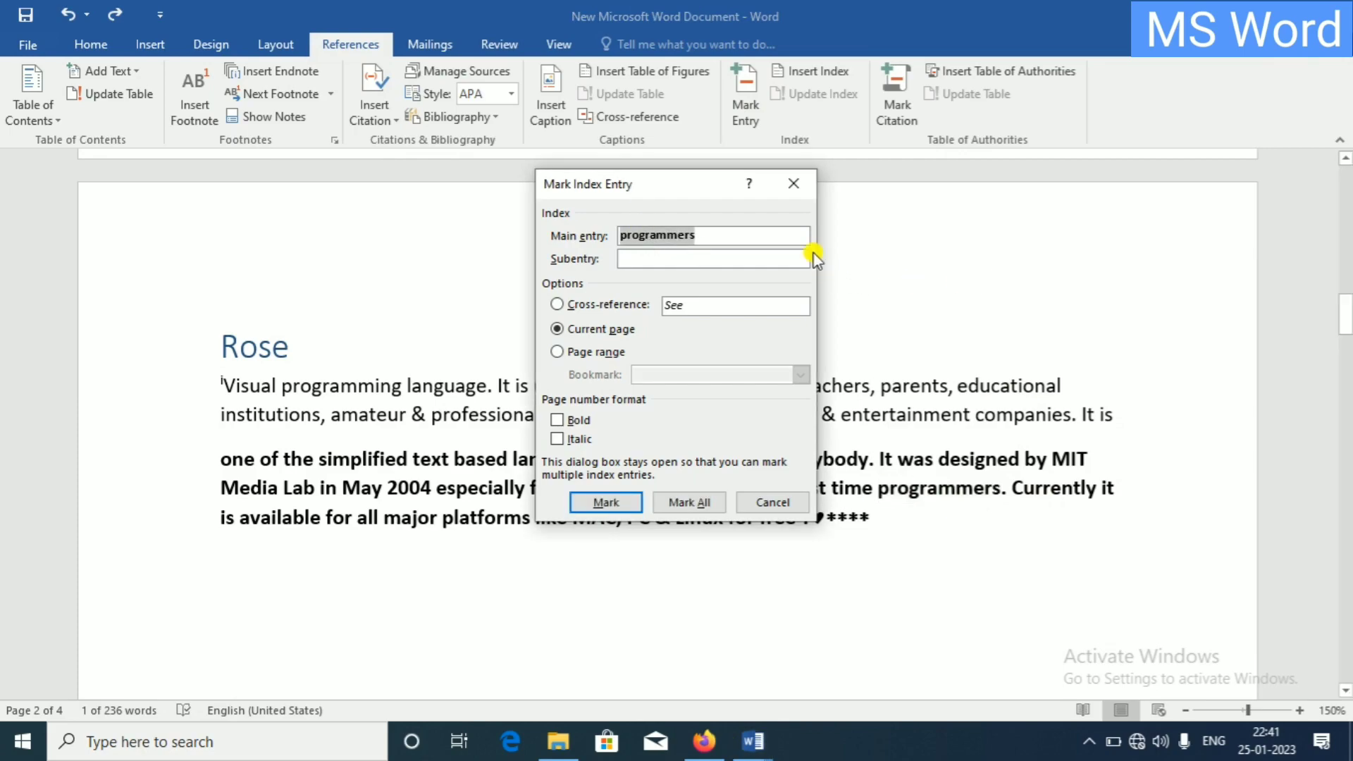
{"action": "left_click", "coordinate": [620, 504]}
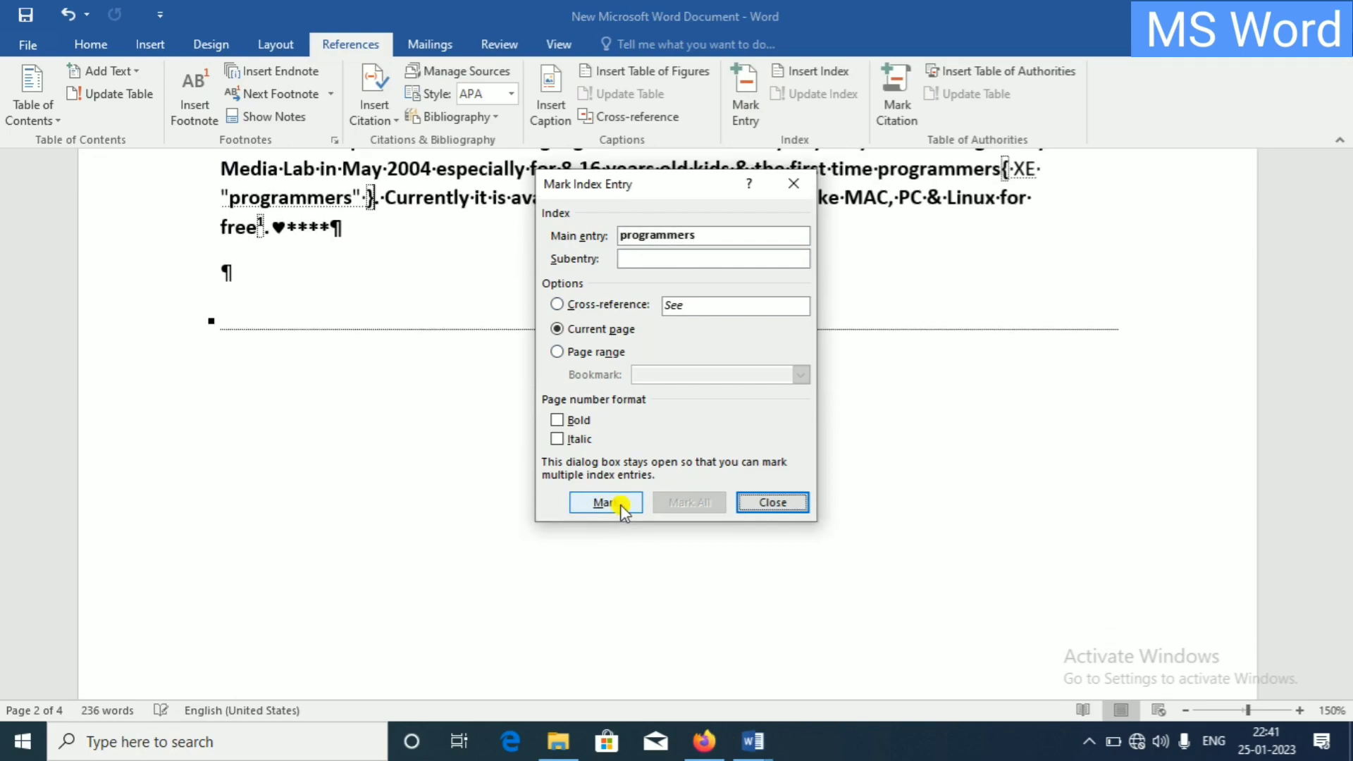
{"action": "left_click", "coordinate": [927, 454]}
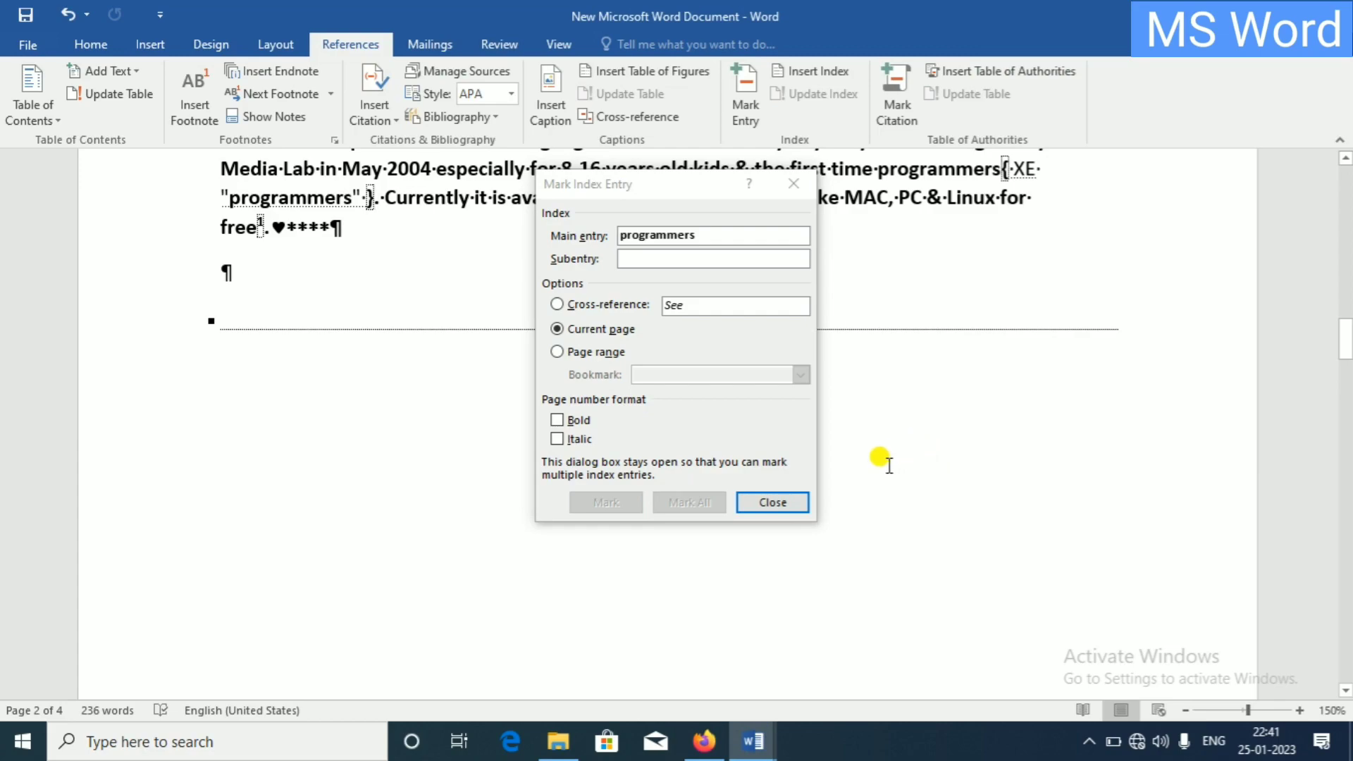
Reopen the Mark Index Entry window and bring the Appel paragraph on page 4 into view
{"action": "left_click", "coordinate": [782, 502]}
{"action": "scroll", "coordinate": [789, 494], "scroll_direction": "down", "scroll_amount": 5}
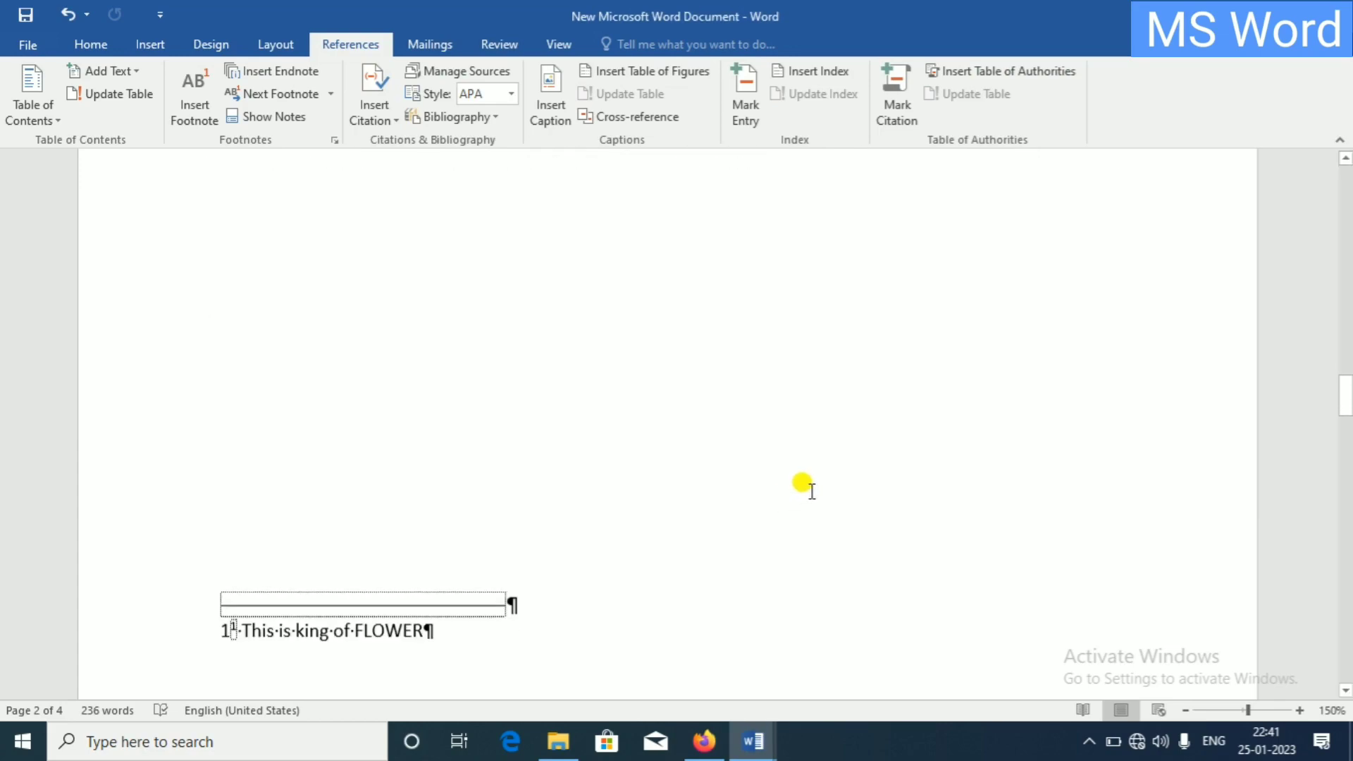
{"action": "scroll", "coordinate": [807, 486], "scroll_direction": "down", "scroll_amount": 5}
{"action": "scroll", "coordinate": [704, 483], "scroll_direction": "down", "scroll_amount": 2}
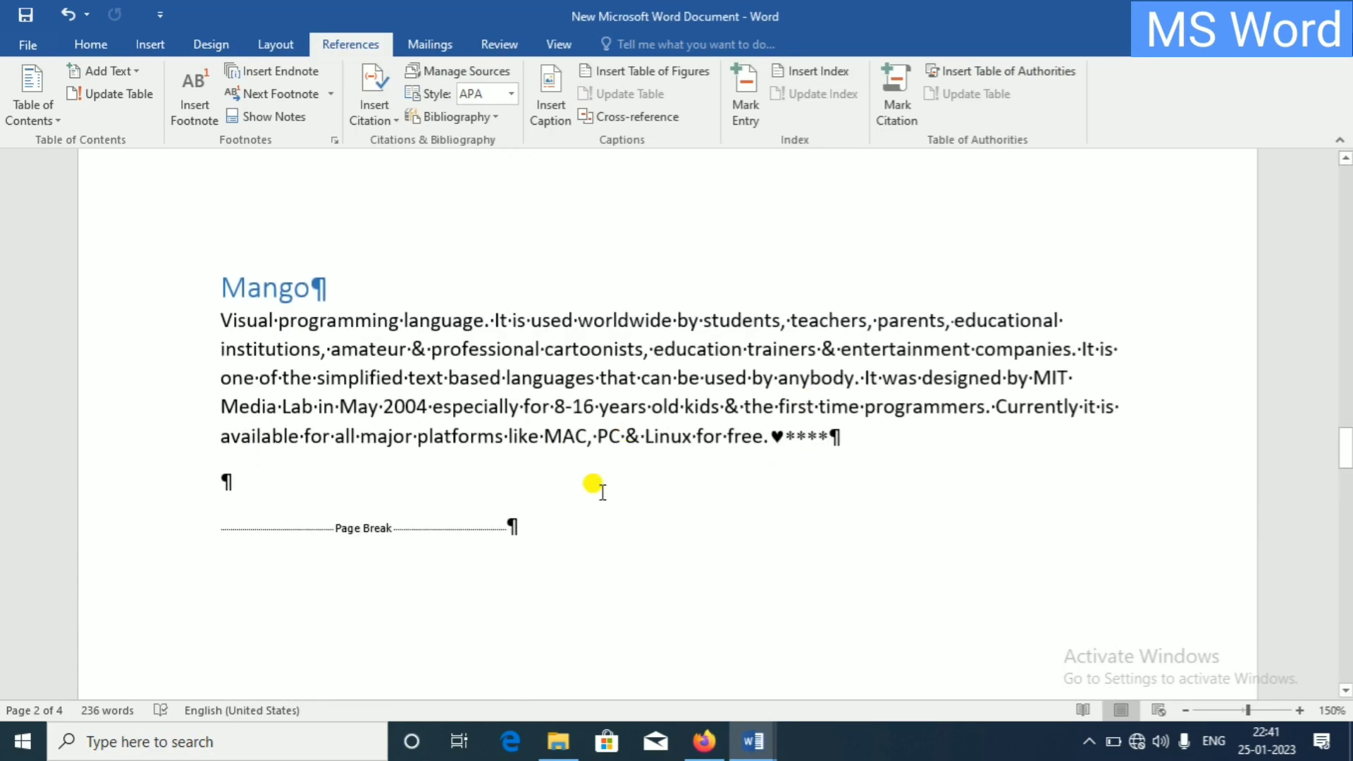
{"action": "left_click", "coordinate": [755, 102]}
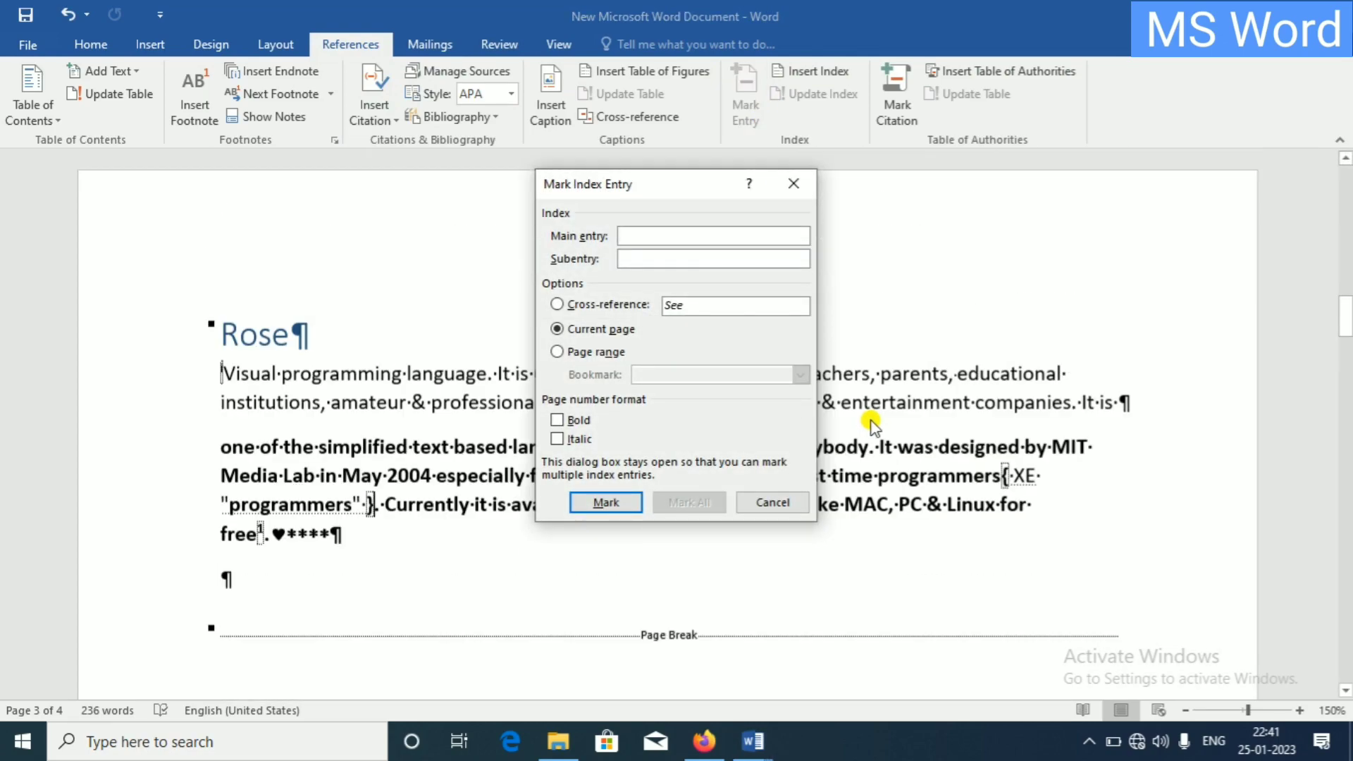
{"action": "scroll", "coordinate": [872, 409], "scroll_direction": "down", "scroll_amount": 5}
{"action": "scroll", "coordinate": [874, 396], "scroll_direction": "down", "scroll_amount": 3}
{"action": "scroll", "coordinate": [878, 396], "scroll_direction": "down", "scroll_amount": 4}
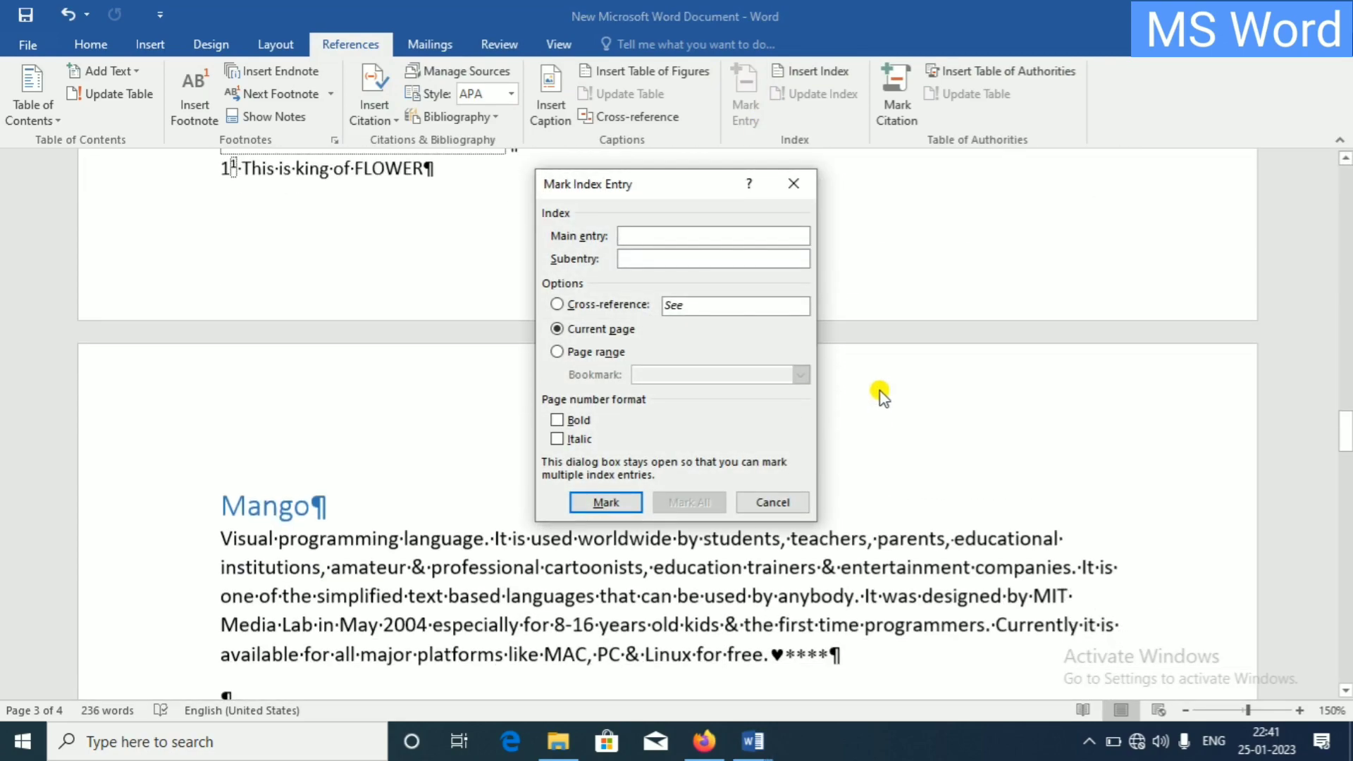
{"action": "scroll", "coordinate": [881, 394], "scroll_direction": "down", "scroll_amount": 3}
{"action": "scroll", "coordinate": [884, 387], "scroll_direction": "down", "scroll_amount": 3}
{"action": "scroll", "coordinate": [888, 381], "scroll_direction": "down", "scroll_amount": 3}
{"action": "scroll", "coordinate": [894, 377], "scroll_direction": "down", "scroll_amount": 2}
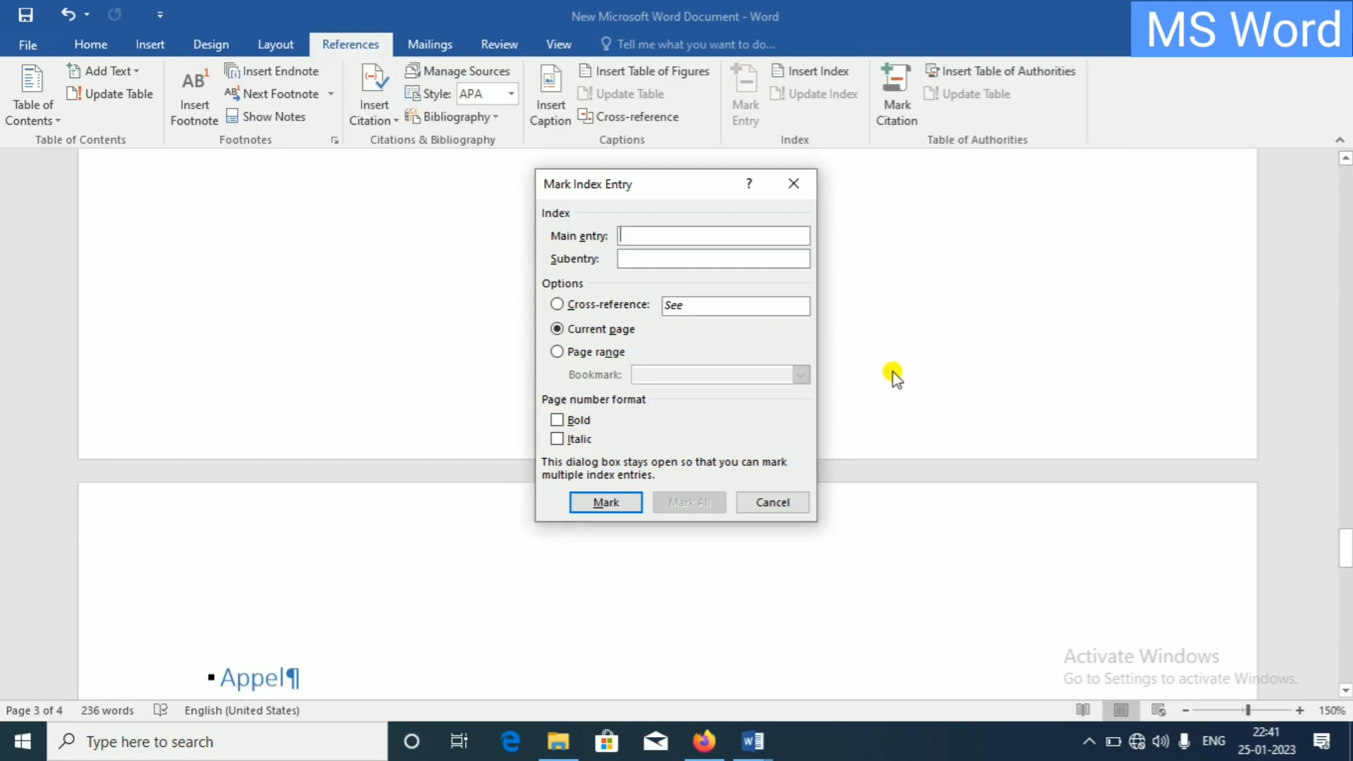
{"action": "scroll", "coordinate": [893, 370], "scroll_direction": "down", "scroll_amount": 5}
{"action": "scroll", "coordinate": [891, 372], "scroll_direction": "down", "scroll_amount": 1}
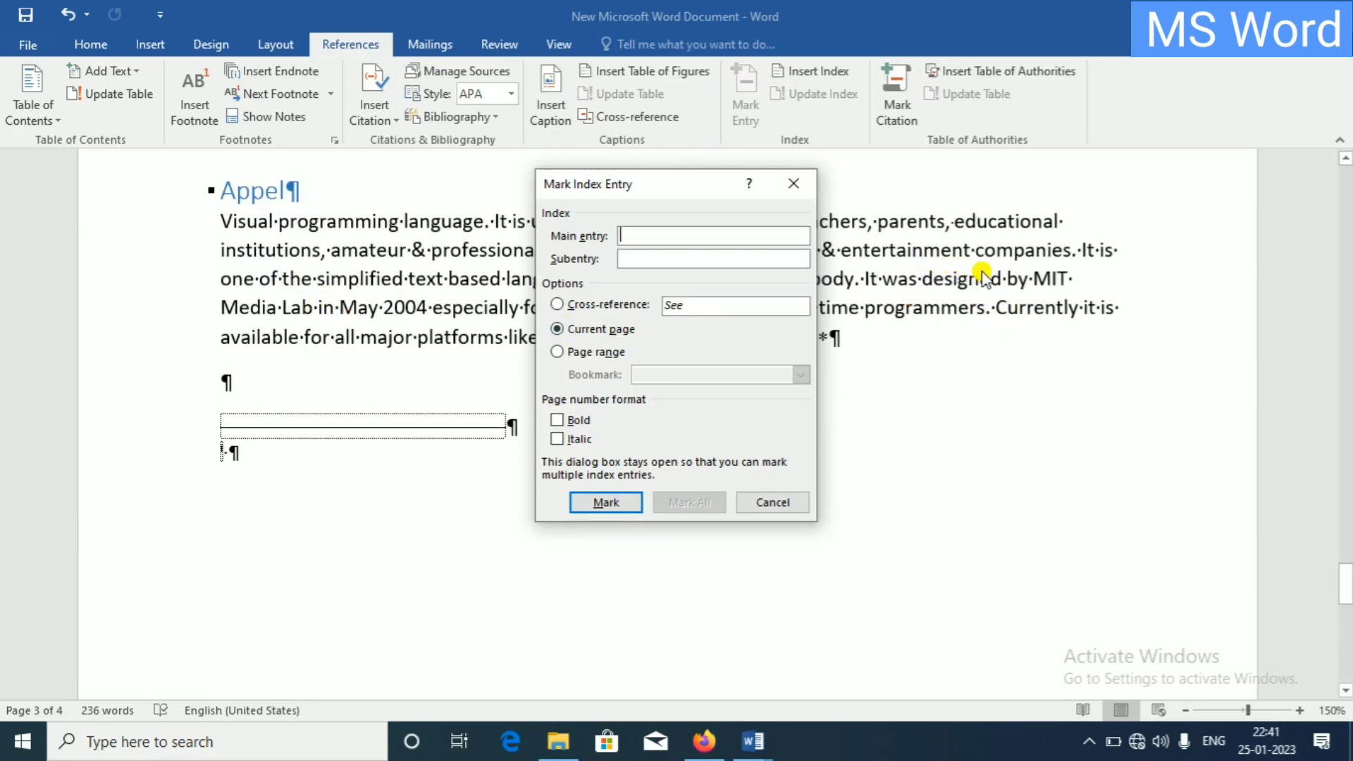
Mark 'MIT' in the Appel paragraph as an index entry and close the window
{"action": "left_click", "coordinate": [1032, 278]}
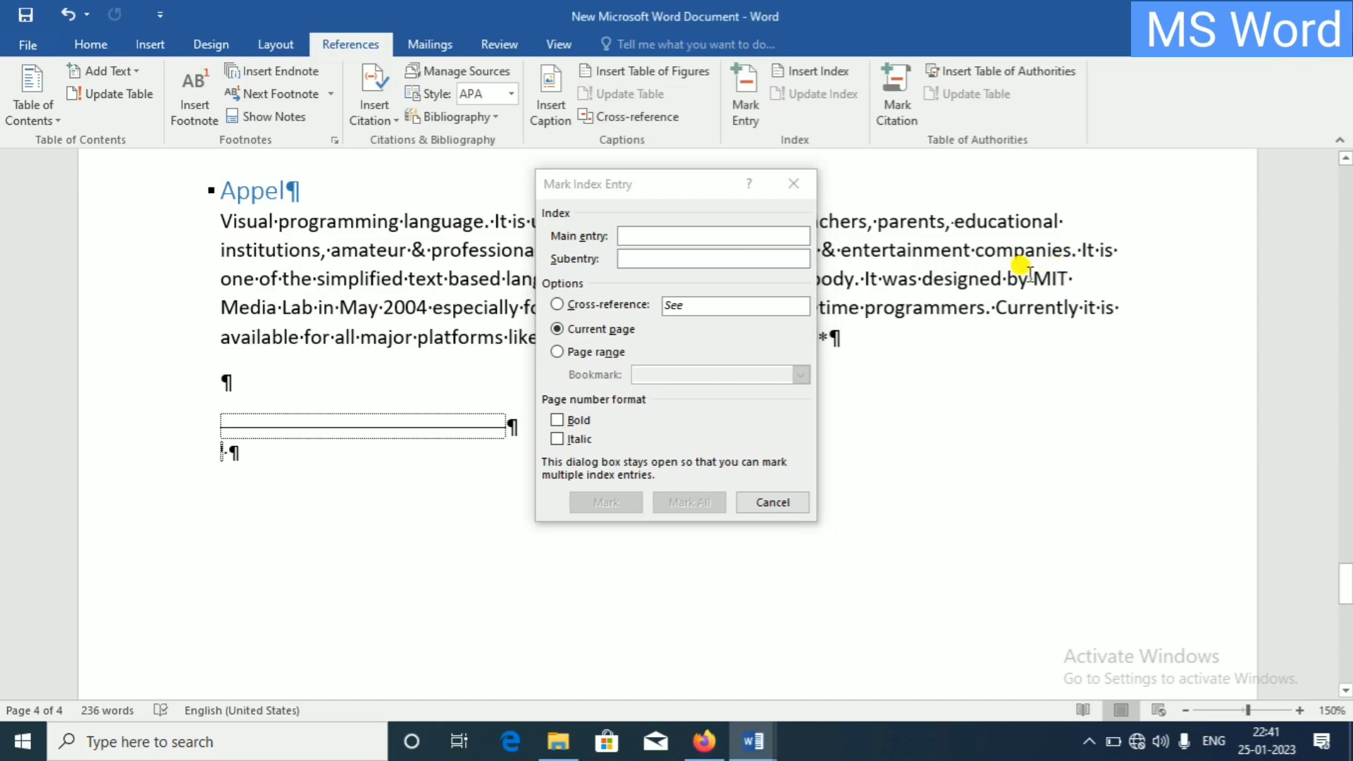
{"action": "left_click_drag", "start_coordinate": [1032, 278], "coordinate": [1075, 278]}
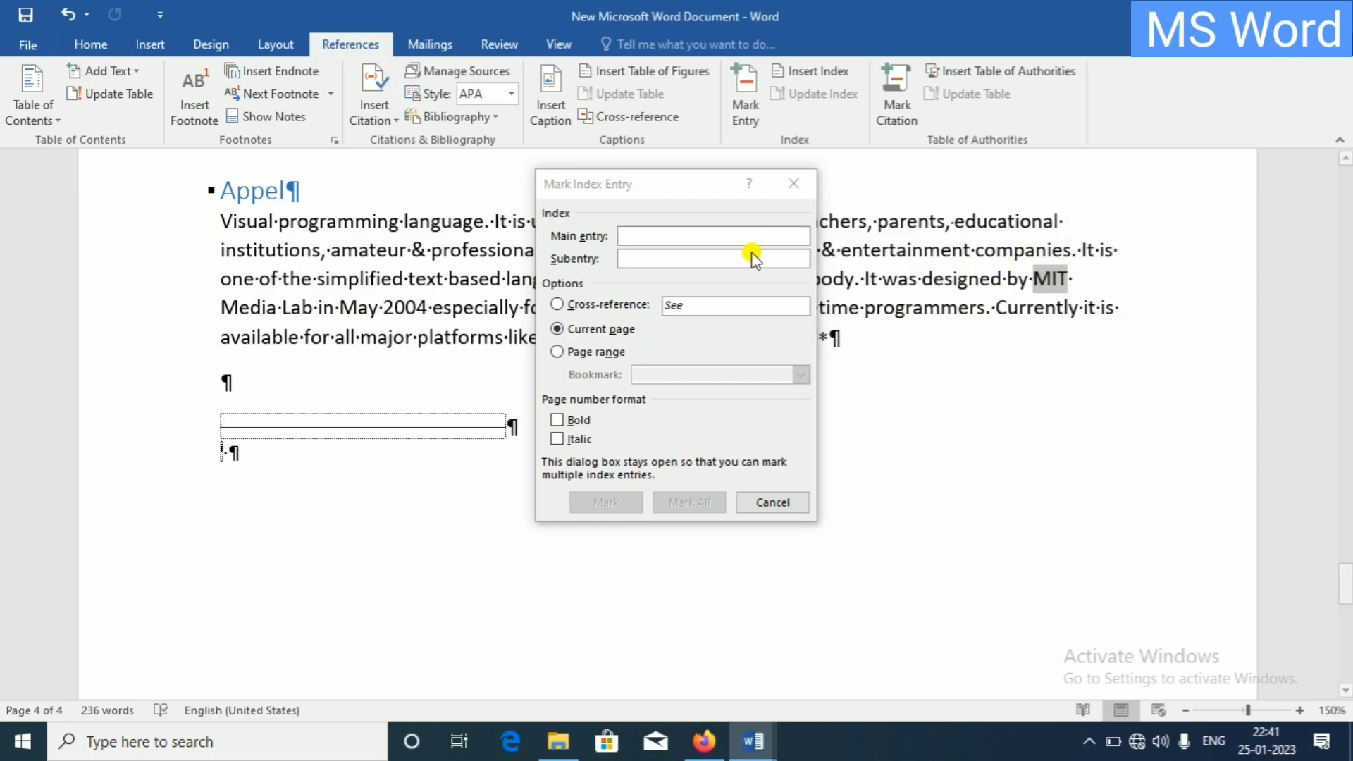
{"action": "left_click", "coordinate": [763, 301]}
{"action": "left_click", "coordinate": [605, 502]}
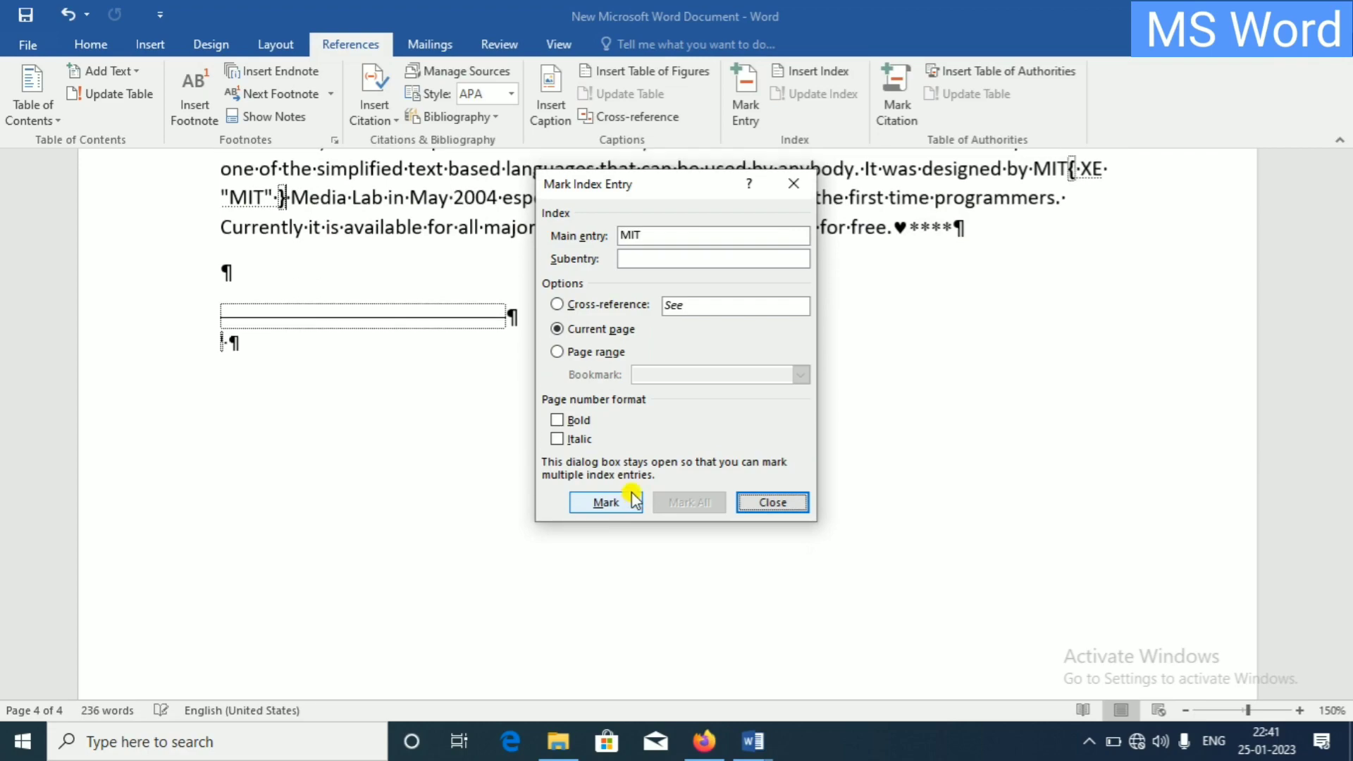
{"action": "left_click", "coordinate": [775, 502]}
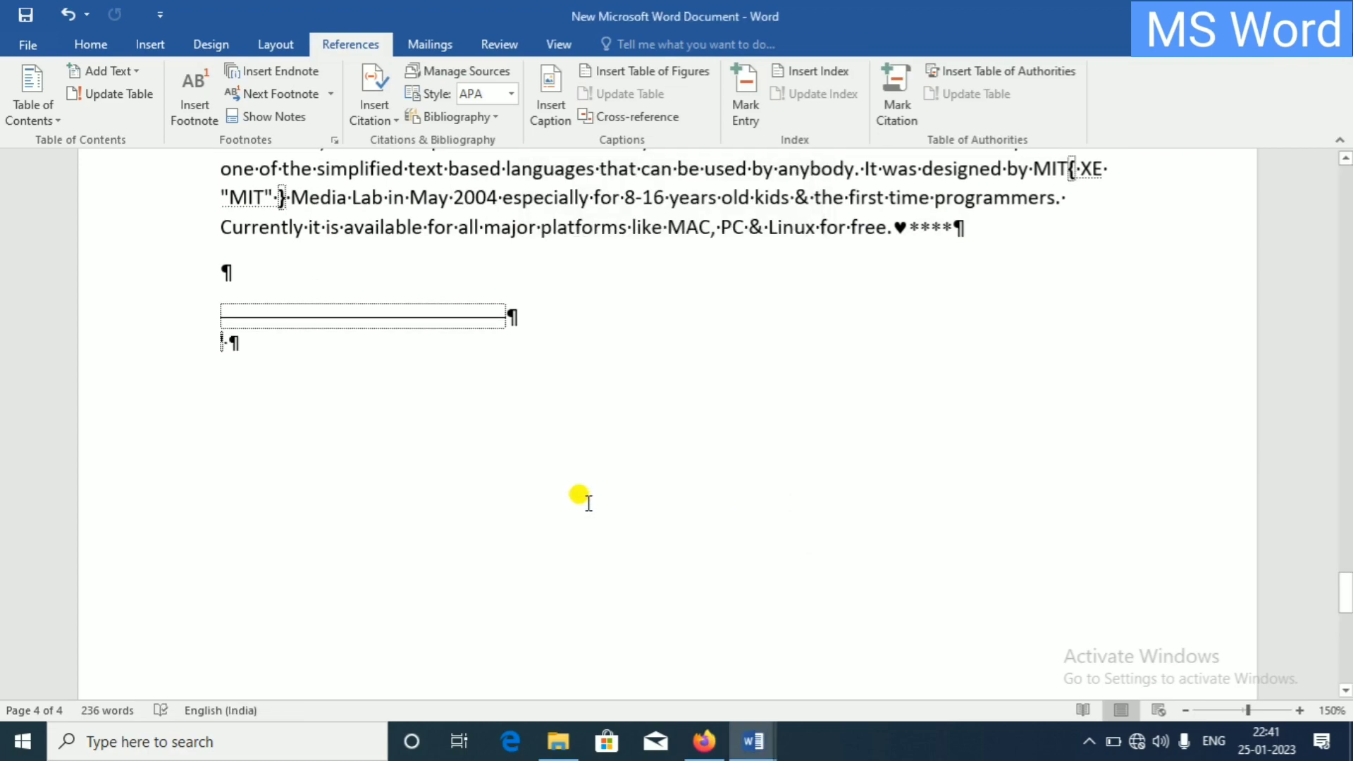
Add a blank fifth page at the document's end for the index and hide formatting marks
{"action": "left_click", "coordinate": [469, 548]}
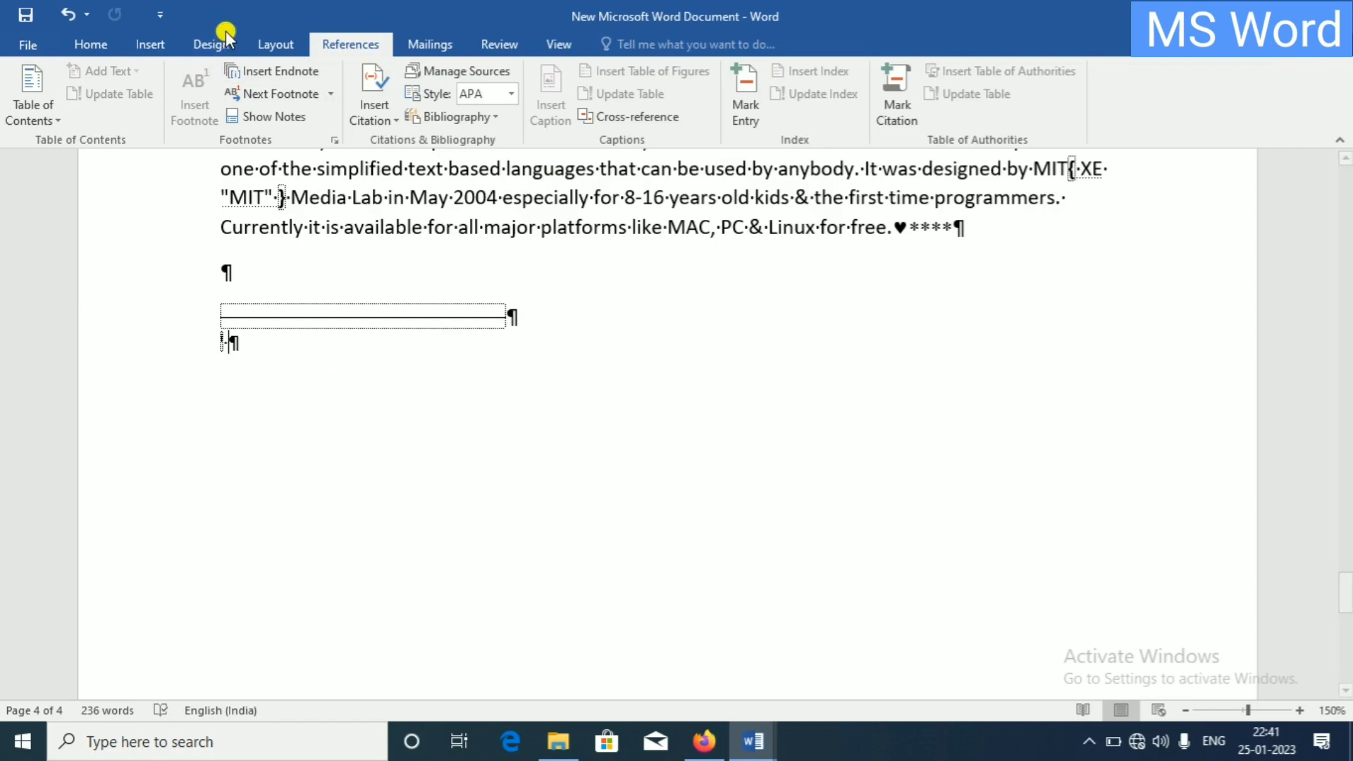
{"action": "left_click", "coordinate": [150, 44]}
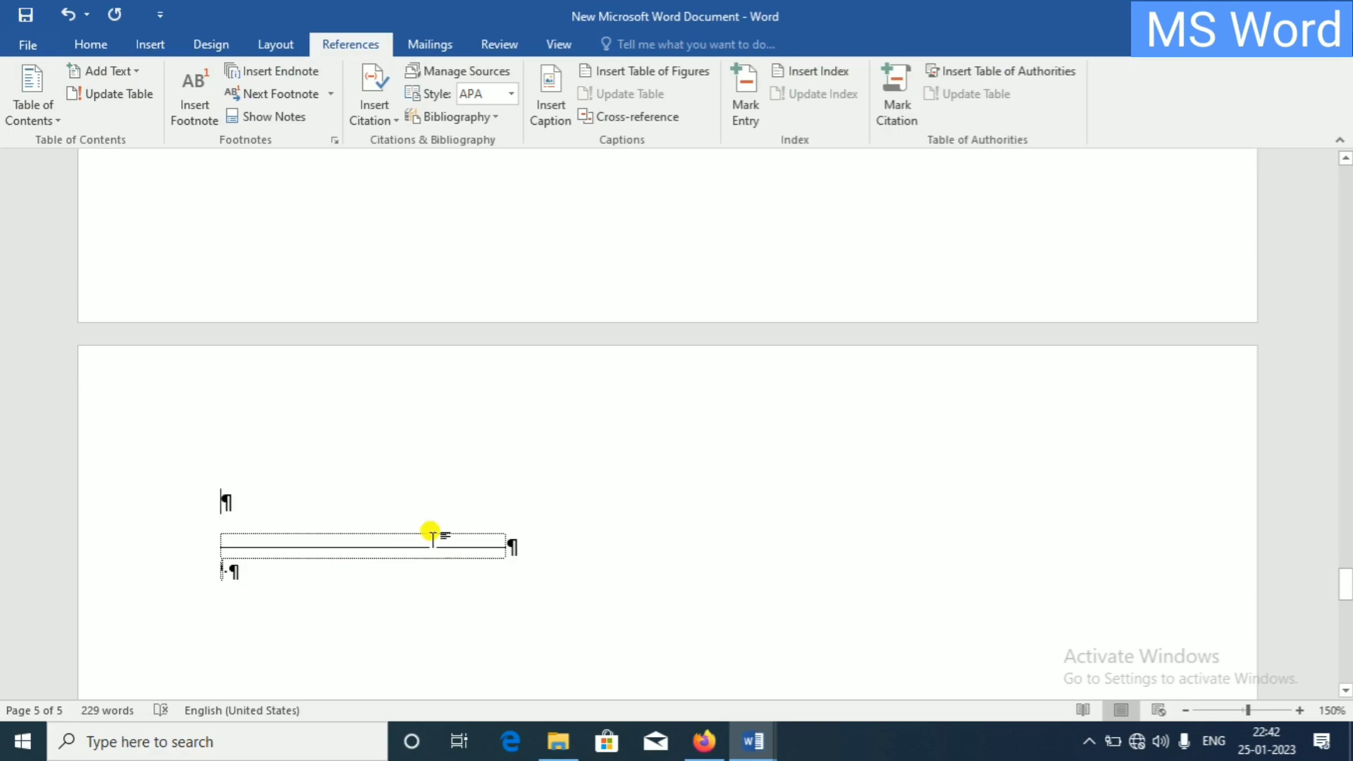
{"action": "left_click", "coordinate": [91, 44]}
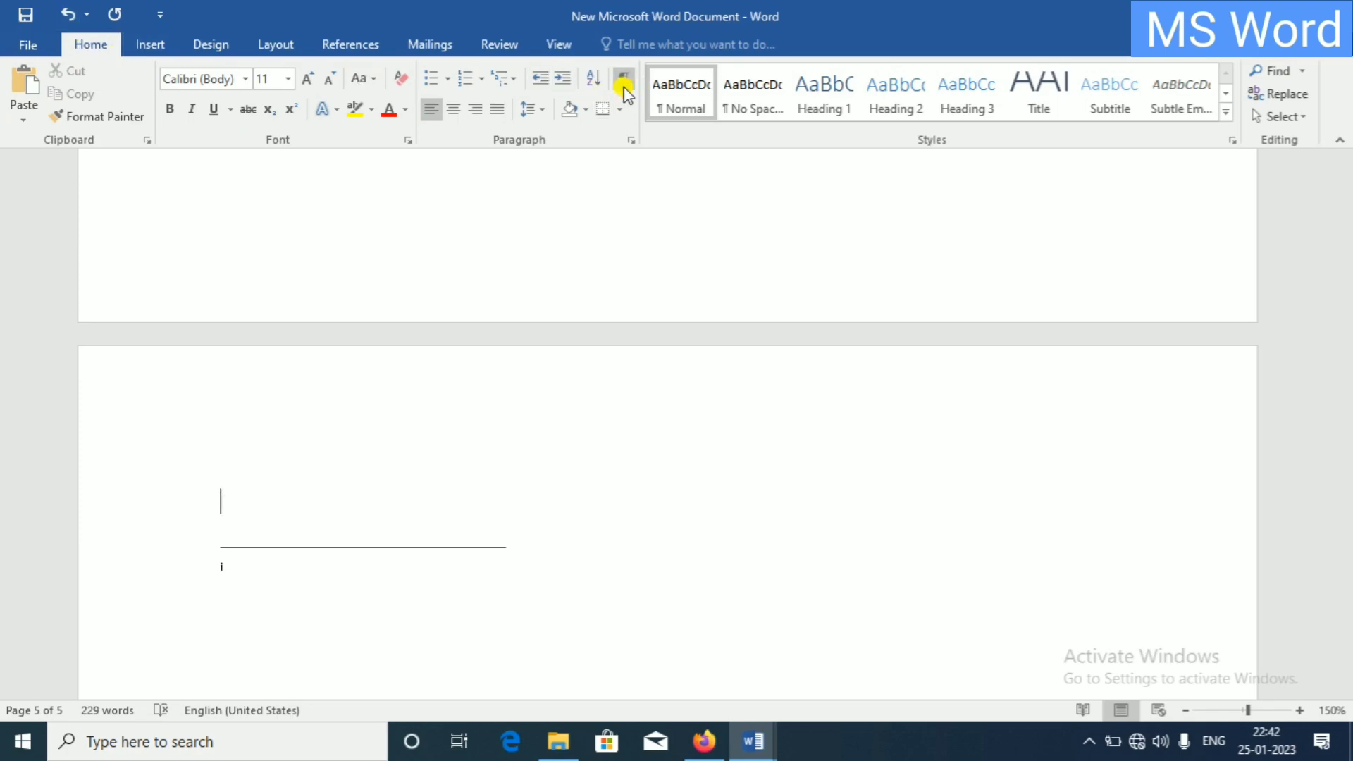
{"action": "scroll", "coordinate": [604, 584], "scroll_direction": "down", "scroll_amount": 2}
{"action": "scroll", "coordinate": [606, 585], "scroll_direction": "down", "scroll_amount": 3}
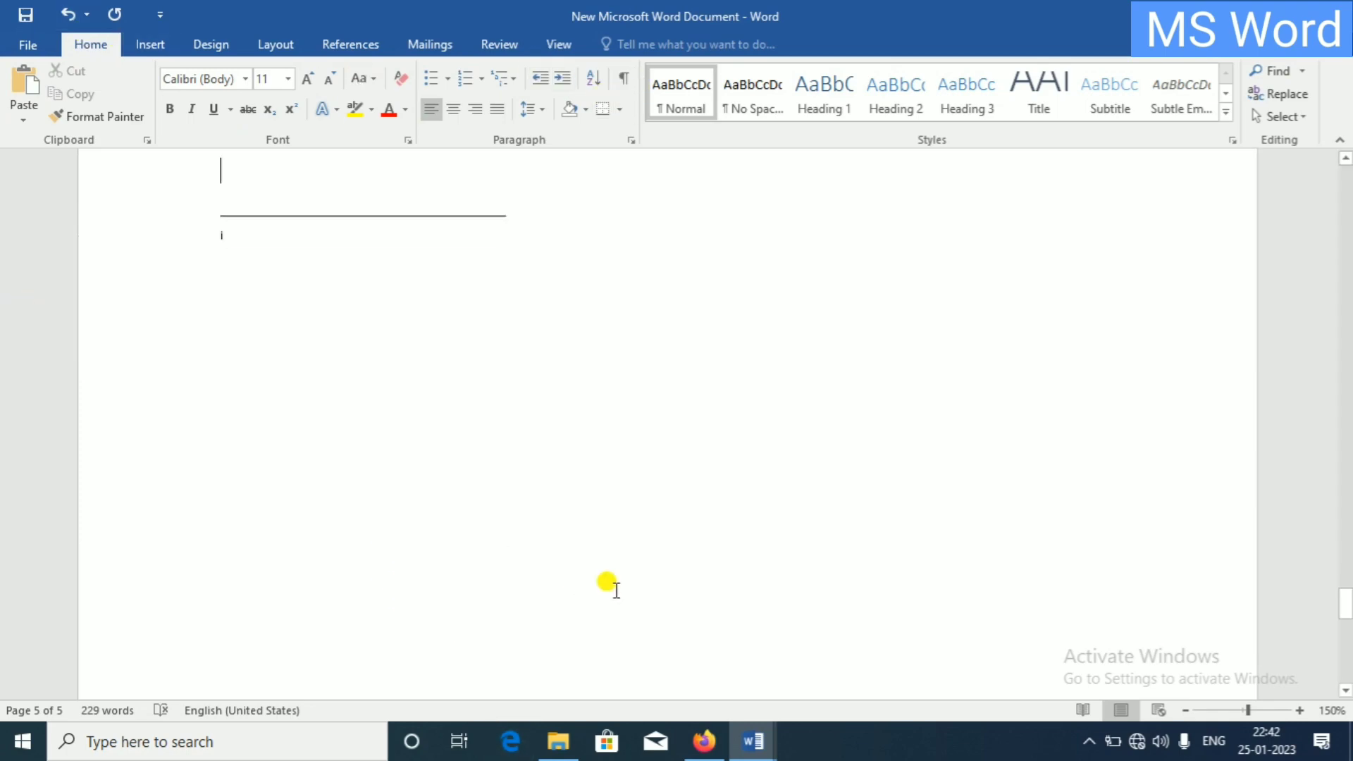
{"action": "scroll", "coordinate": [606, 583], "scroll_direction": "down", "scroll_amount": 2}
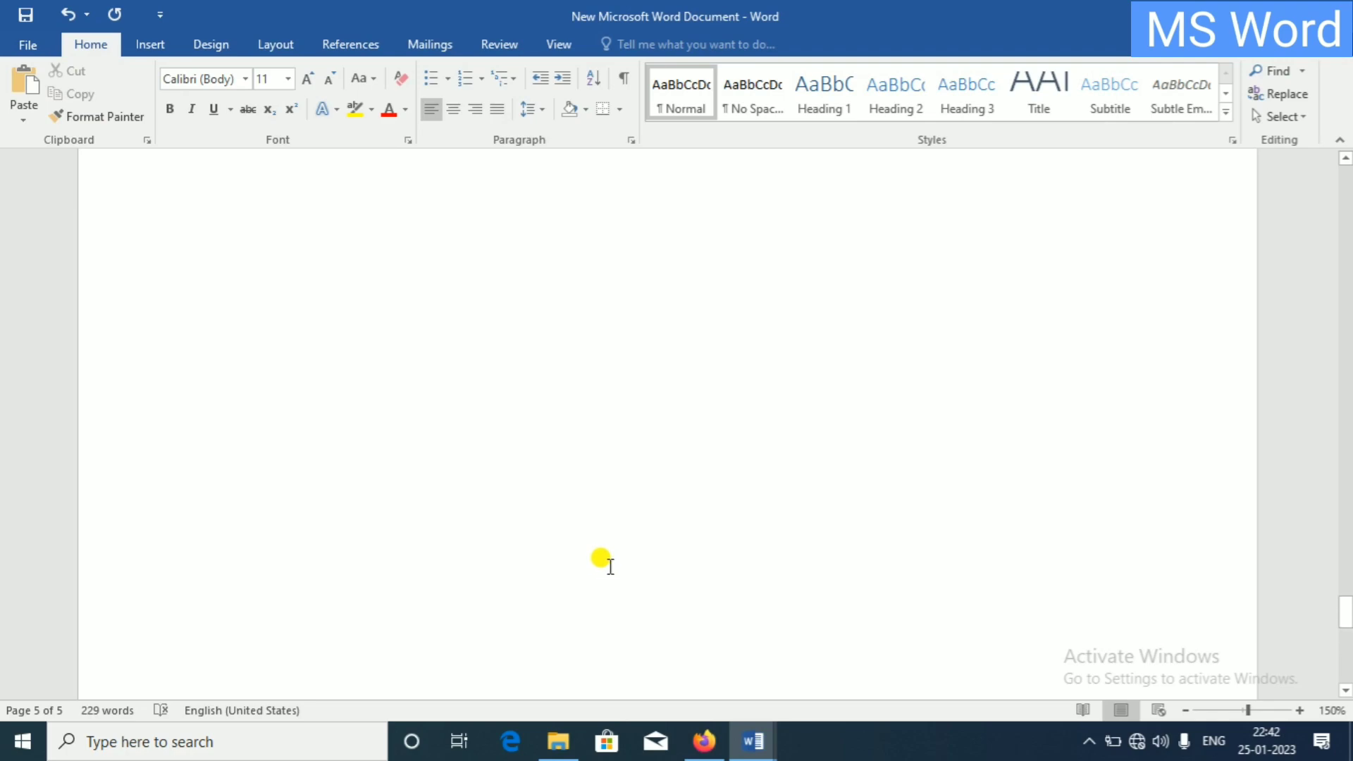
{"action": "scroll", "coordinate": [477, 465], "scroll_direction": "up", "scroll_amount": 3}
{"action": "scroll", "coordinate": [477, 423], "scroll_direction": "up", "scroll_amount": 1}
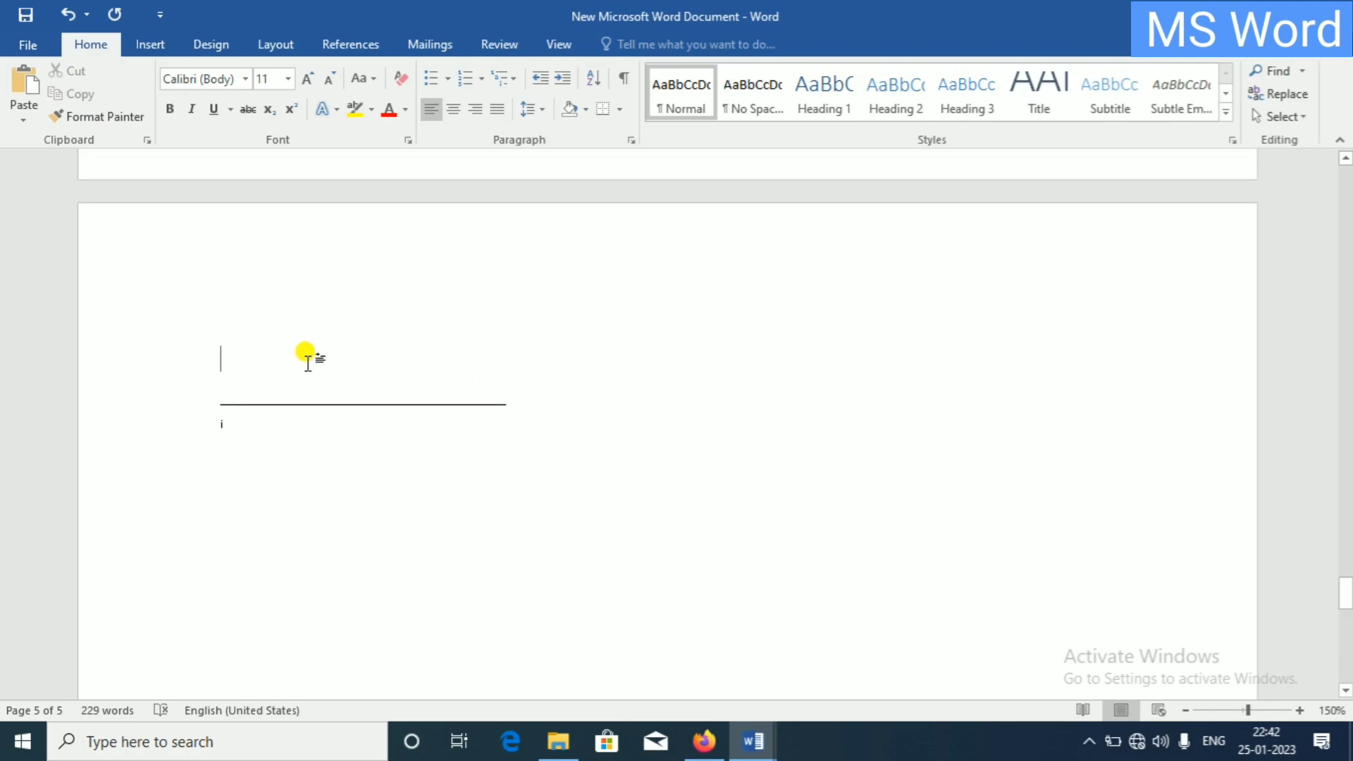
Insert a default index on page 5 listing MIT, 4 and programmers, 2
{"action": "left_click", "coordinate": [381, 48]}
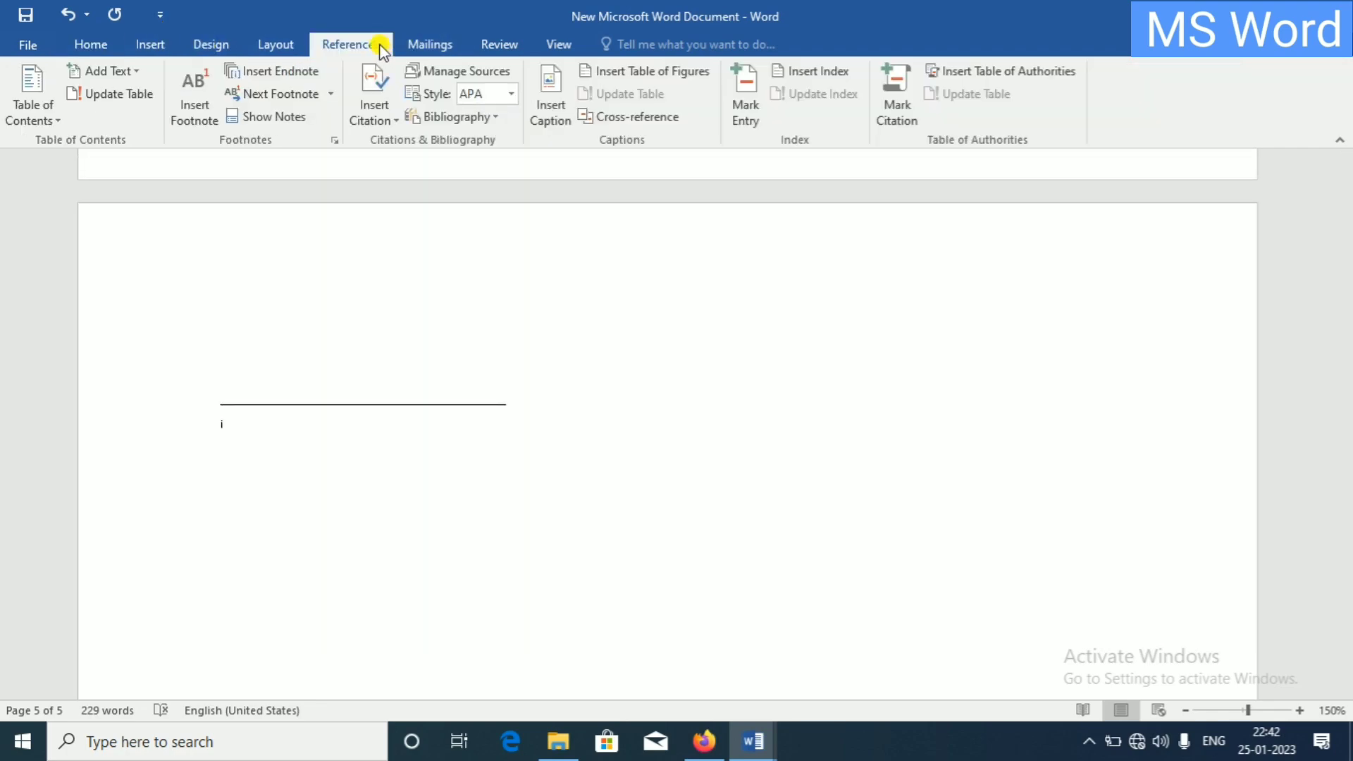
{"action": "left_click", "coordinate": [814, 73]}
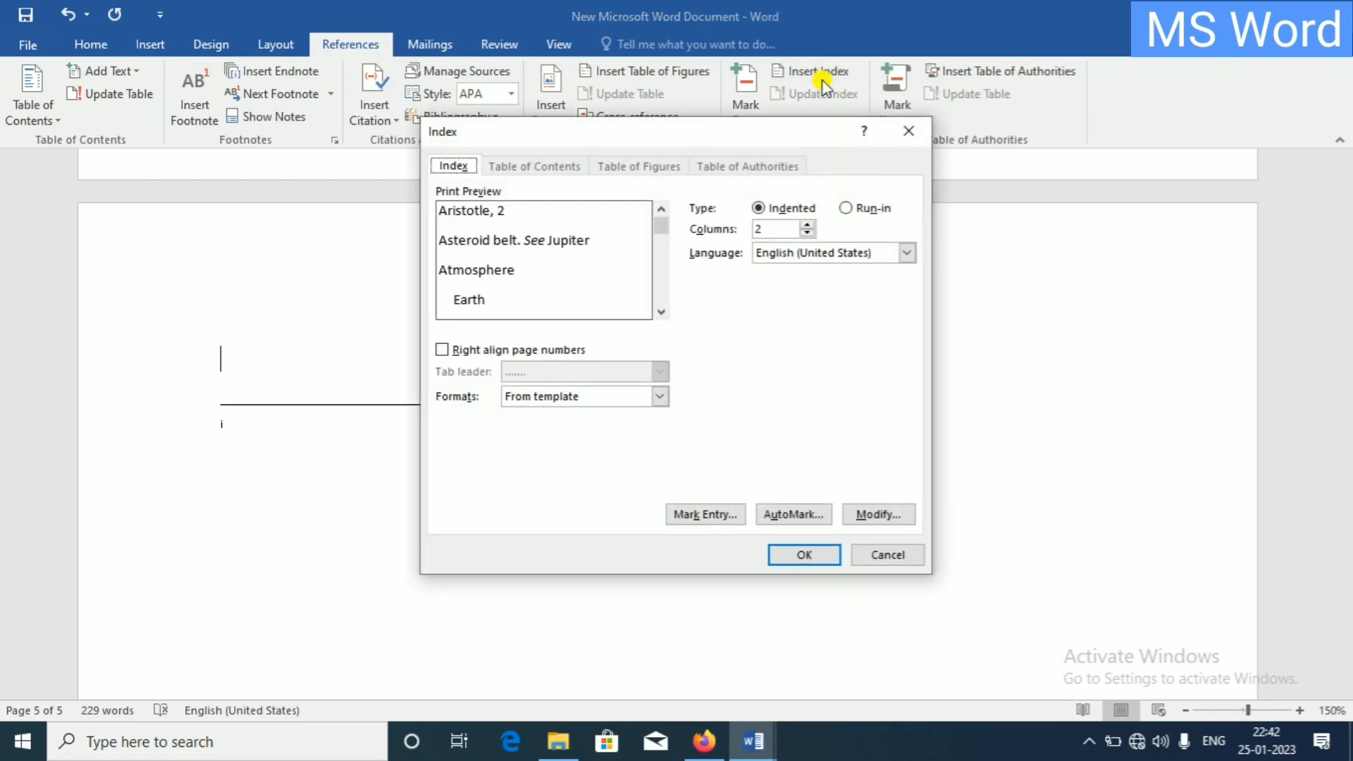
{"action": "left_click", "coordinate": [804, 555]}
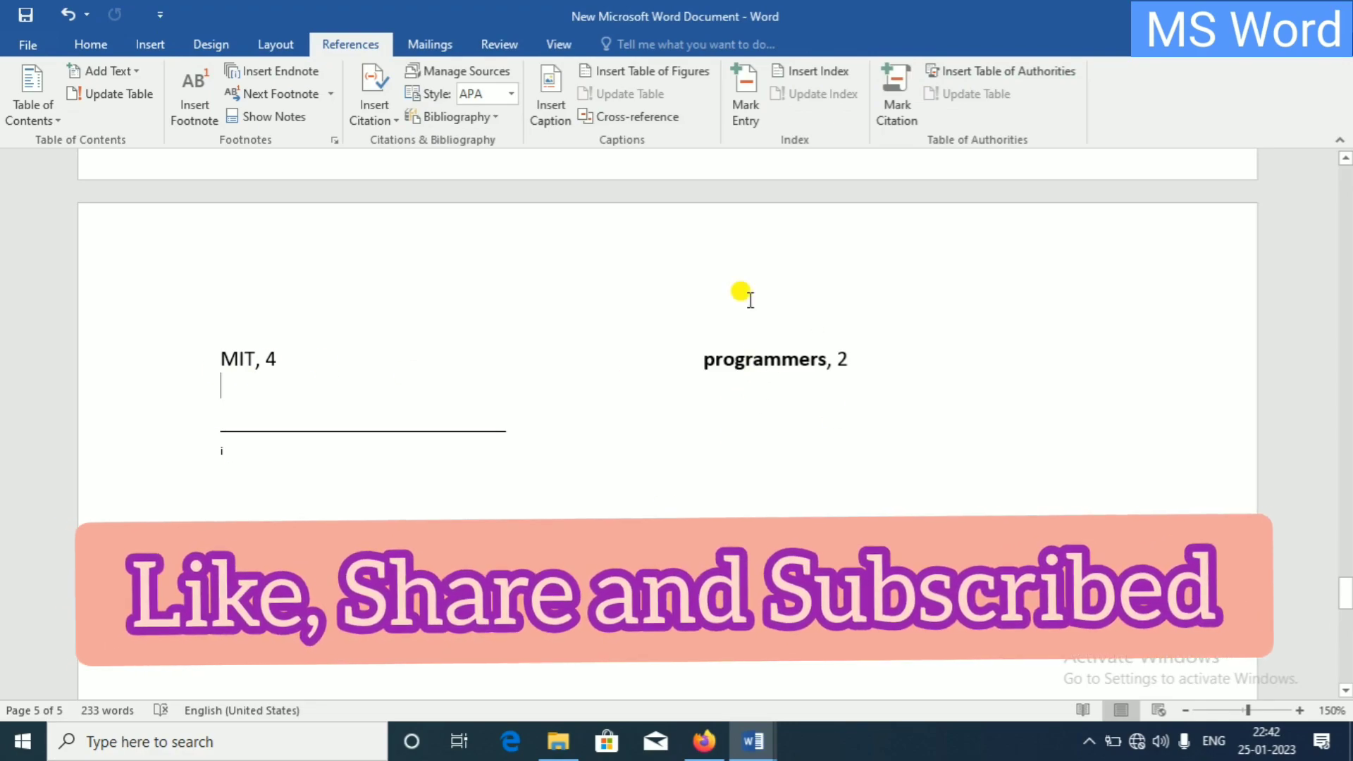
{"action": "scroll", "coordinate": [811, 373], "scroll_direction": "up", "scroll_amount": 5}
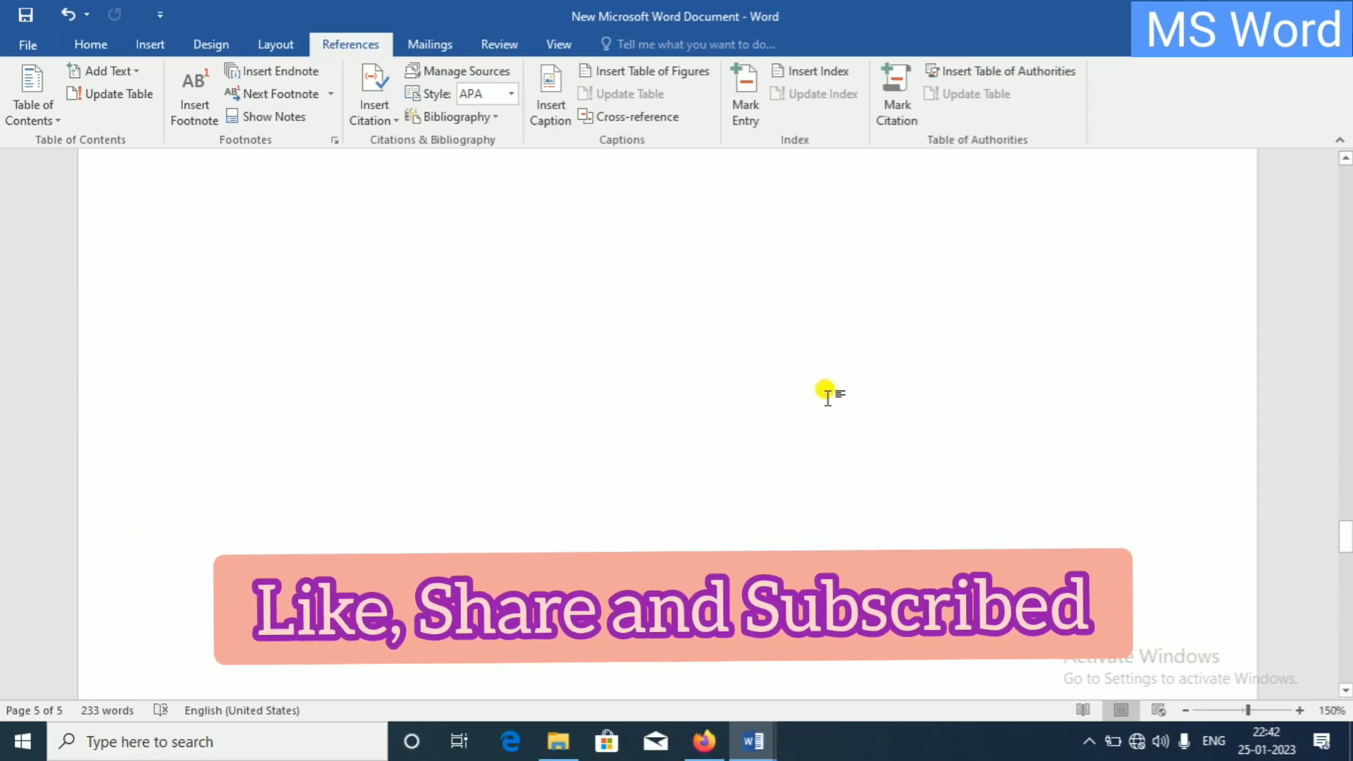
Scroll back up through the earlier pages and place the cursor in the text
{"action": "scroll", "coordinate": [821, 384], "scroll_direction": "up", "scroll_amount": 5}
{"action": "scroll", "coordinate": [821, 380], "scroll_direction": "up", "scroll_amount": 3}
{"action": "scroll", "coordinate": [817, 324], "scroll_direction": "up", "scroll_amount": 3}
{"action": "scroll", "coordinate": [820, 319], "scroll_direction": "down", "scroll_amount": 3}
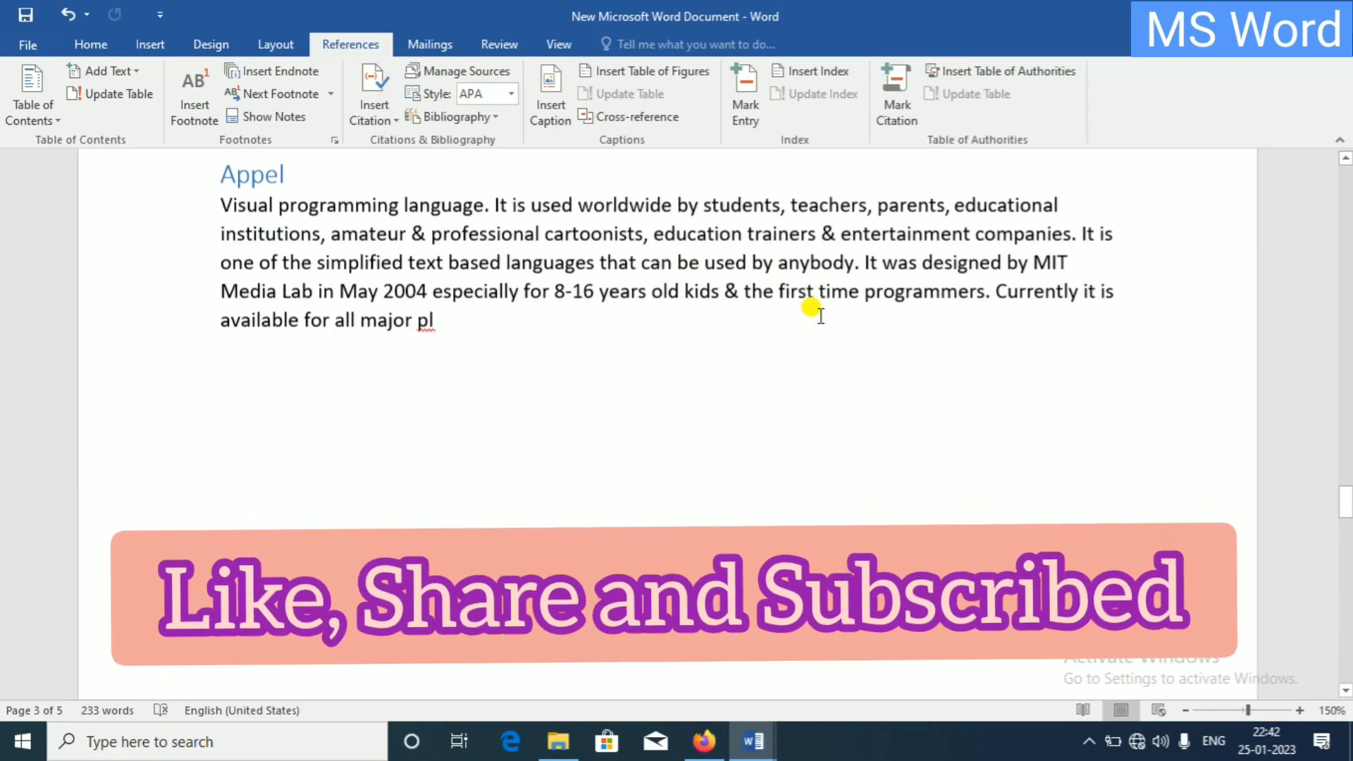
{"action": "scroll", "coordinate": [822, 299], "scroll_direction": "down", "scroll_amount": 5}
{"action": "scroll", "coordinate": [839, 338], "scroll_direction": "down", "scroll_amount": 3}
{"action": "scroll", "coordinate": [845, 365], "scroll_direction": "down", "scroll_amount": 4}
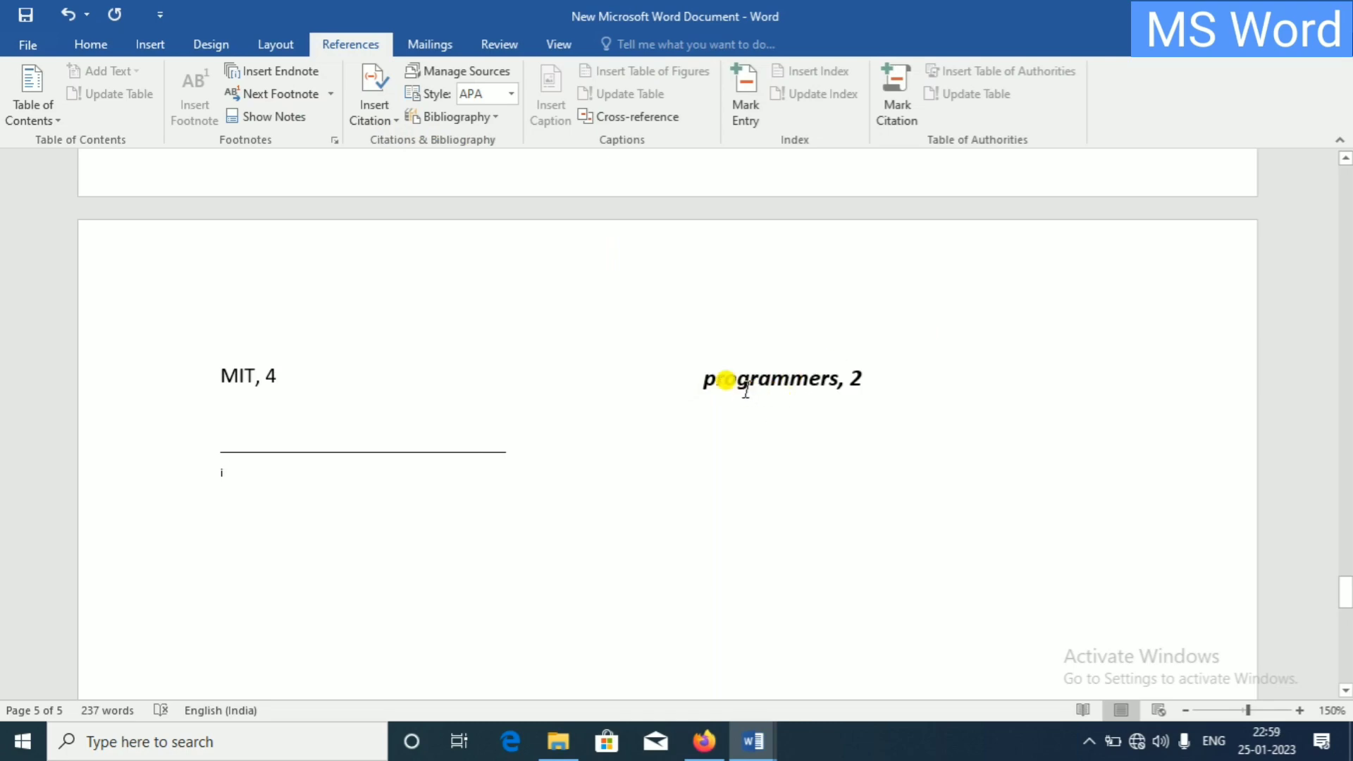
{"action": "scroll", "coordinate": [740, 384], "scroll_direction": "up", "scroll_amount": 3}
{"action": "scroll", "coordinate": [740, 384], "scroll_direction": "up", "scroll_amount": 3}
{"action": "scroll", "coordinate": [740, 383], "scroll_direction": "up", "scroll_amount": 3}
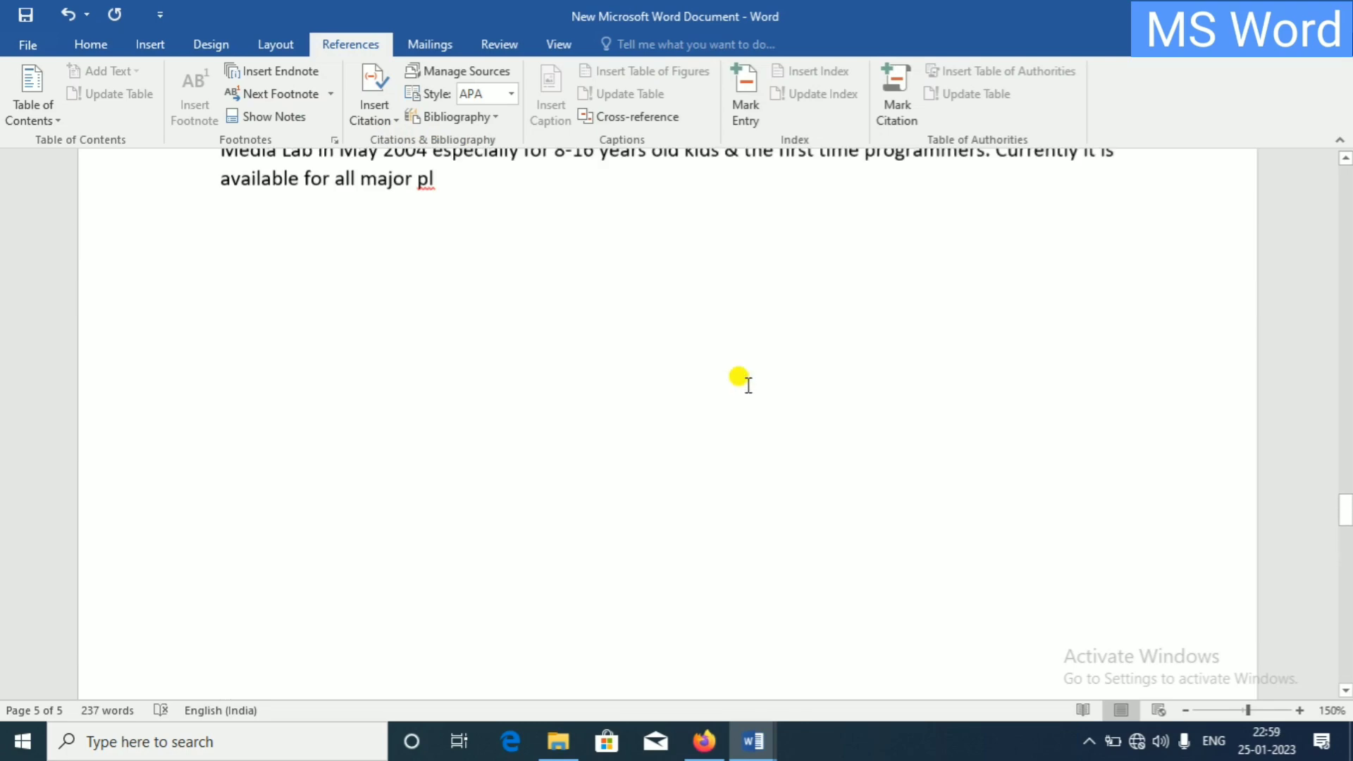
{"action": "scroll", "coordinate": [740, 383], "scroll_direction": "up", "scroll_amount": 1}
{"action": "left_click_drag", "start_coordinate": [1342, 525], "coordinate": [1330, 308]}
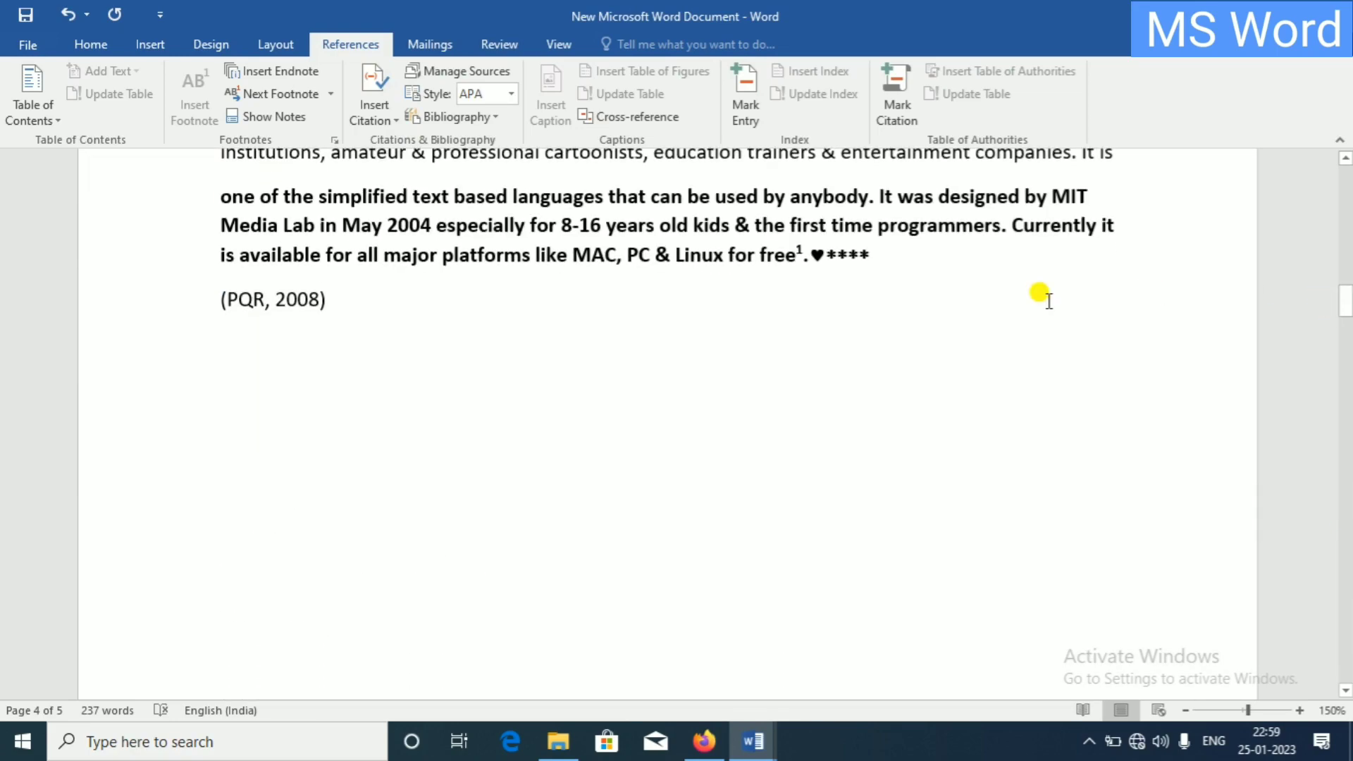
{"action": "left_click", "coordinate": [458, 321]}
Scroll down to page 5 to show the index entries MIT, 4 and programmers, 2
{"action": "scroll", "coordinate": [493, 432], "scroll_direction": "down", "scroll_amount": 5}
{"action": "scroll", "coordinate": [475, 420], "scroll_direction": "down", "scroll_amount": 5}
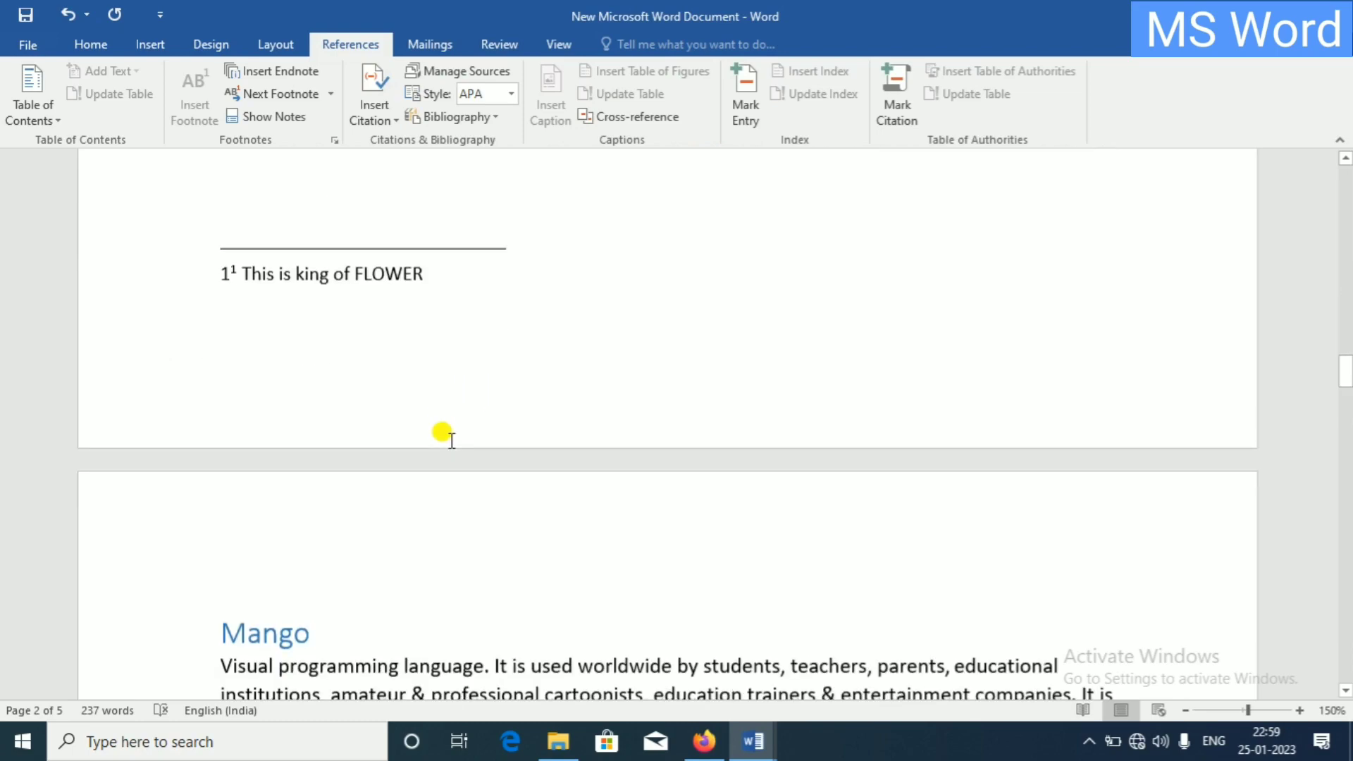
{"action": "scroll", "coordinate": [448, 438], "scroll_direction": "down", "scroll_amount": 5}
{"action": "scroll", "coordinate": [768, 583], "scroll_direction": "down", "scroll_amount": 2}
{"action": "scroll", "coordinate": [780, 584], "scroll_direction": "down", "scroll_amount": 5}
{"action": "scroll", "coordinate": [810, 585], "scroll_direction": "down", "scroll_amount": 5}
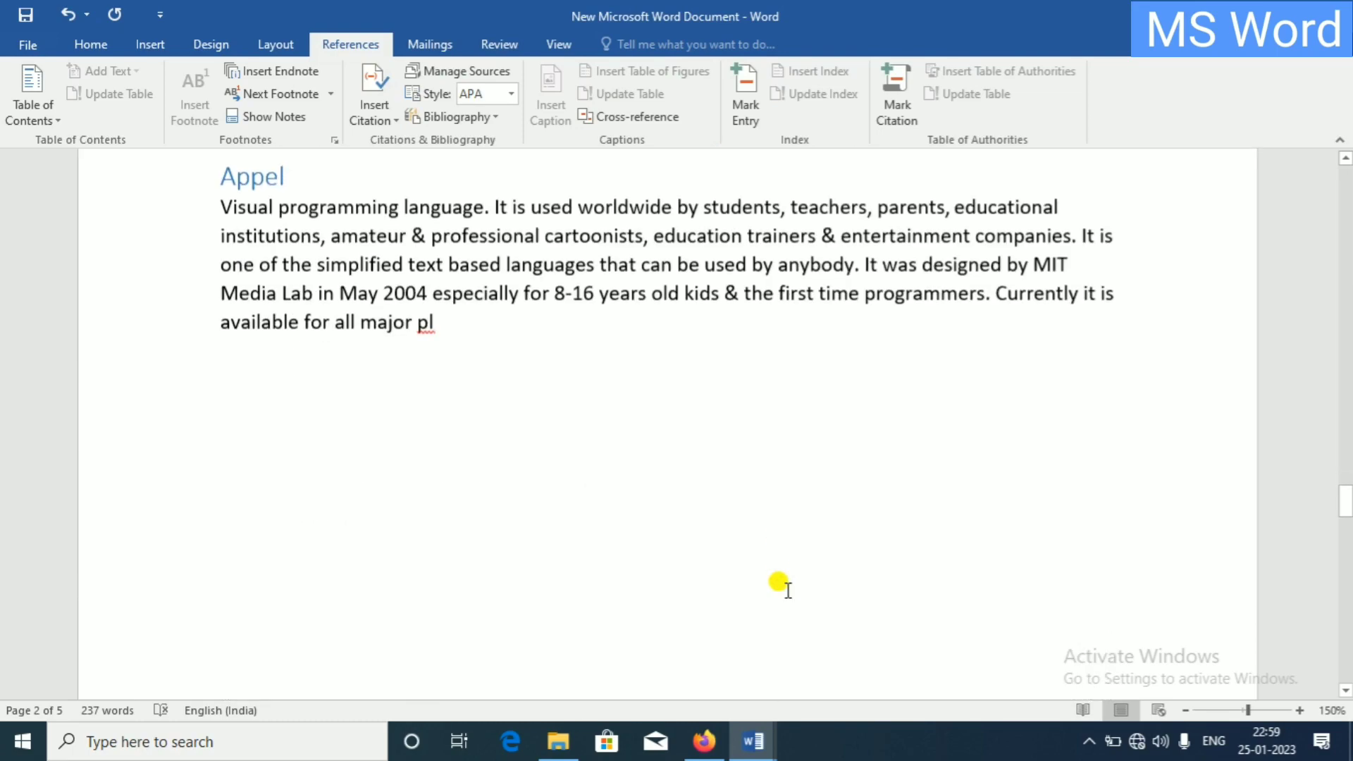
{"action": "scroll", "coordinate": [818, 589], "scroll_direction": "down", "scroll_amount": 5}
{"action": "scroll", "coordinate": [782, 591], "scroll_direction": "down", "scroll_amount": 3}
{"action": "scroll", "coordinate": [772, 594], "scroll_direction": "down", "scroll_amount": 3}
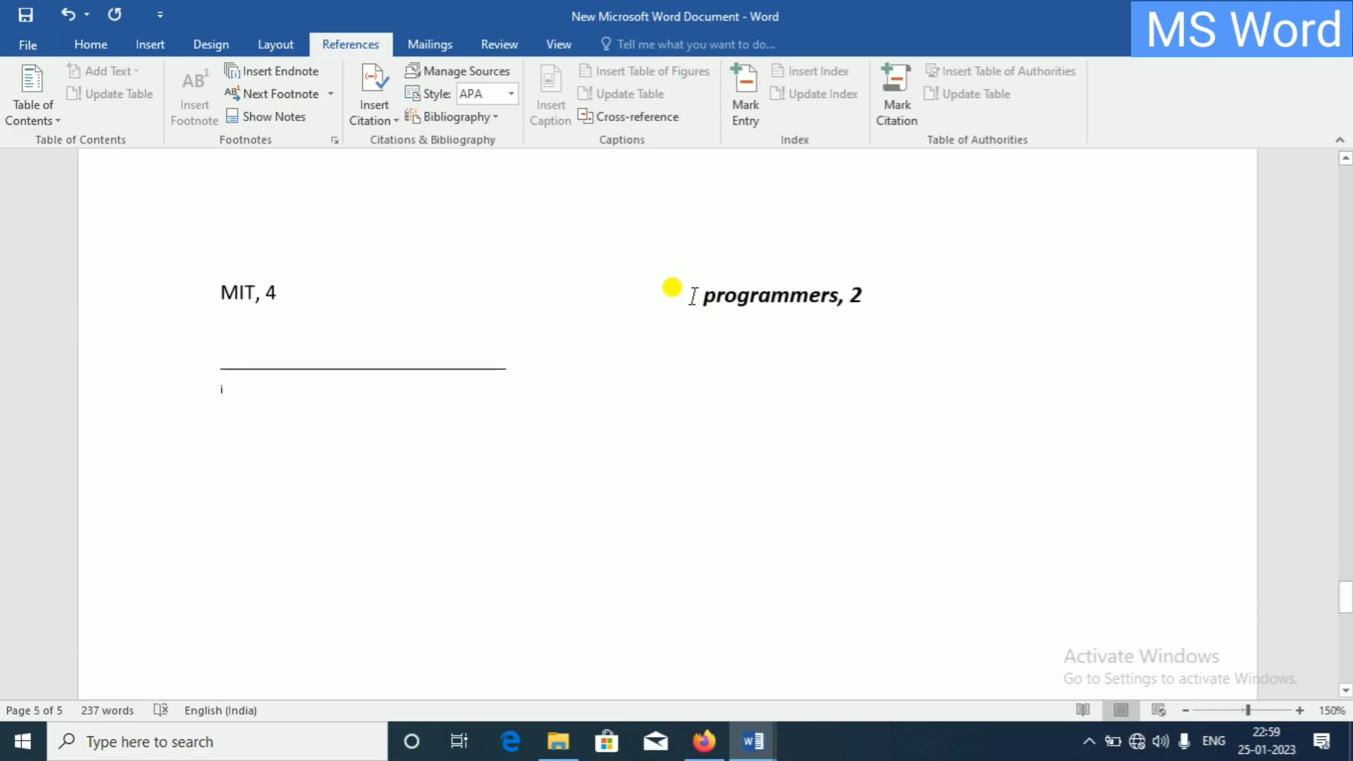
Mark the word 'programmers' as a Cases citation linked to (PQR, 2008)
{"action": "left_click", "coordinate": [892, 119]}
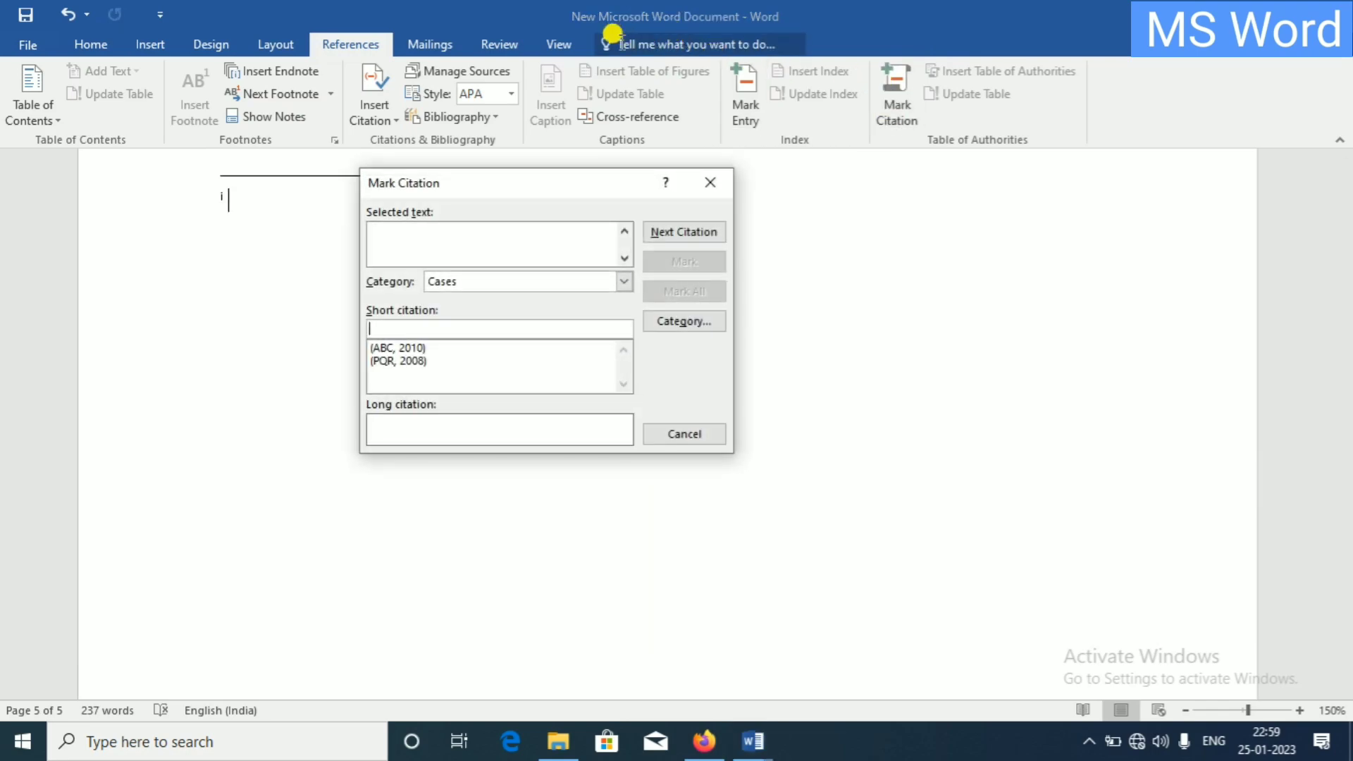
{"action": "left_click", "coordinate": [407, 362]}
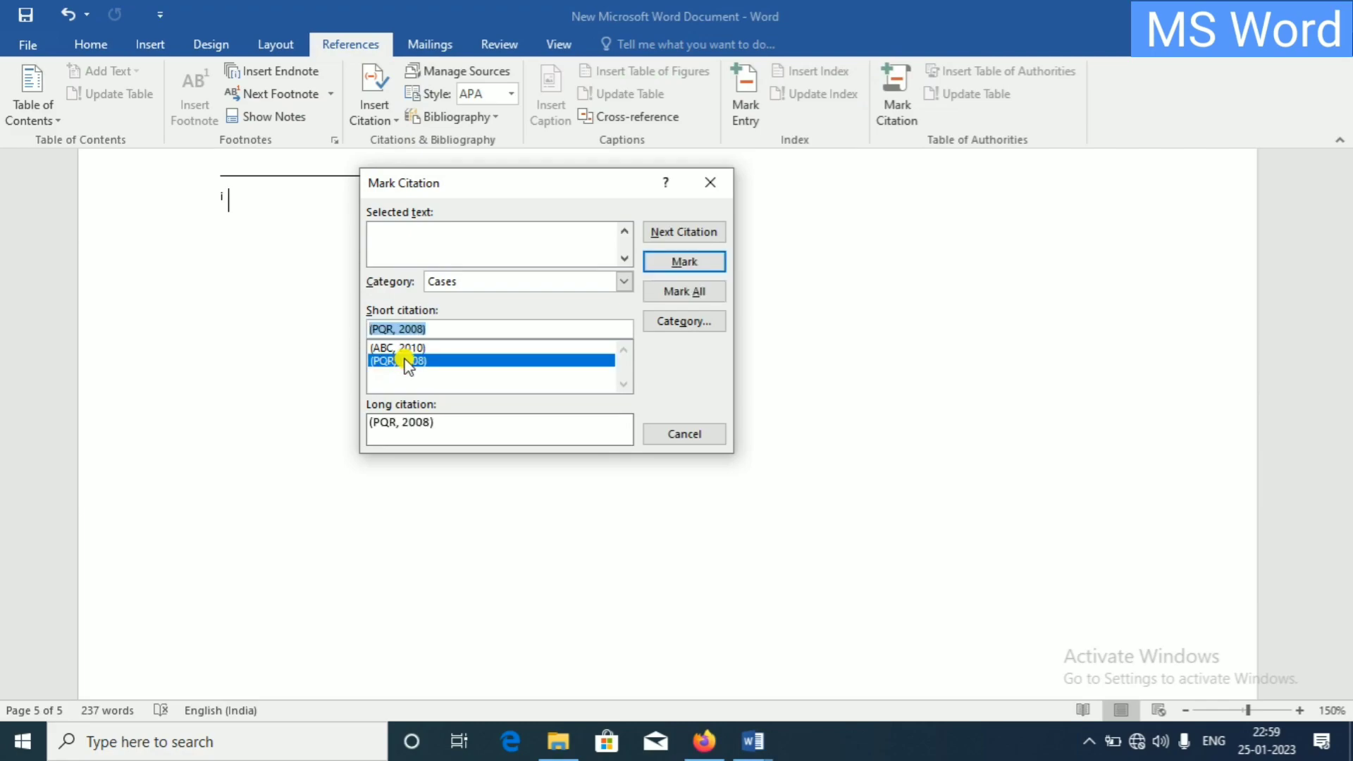
{"action": "scroll", "coordinate": [1112, 447], "scroll_direction": "up", "scroll_amount": 5}
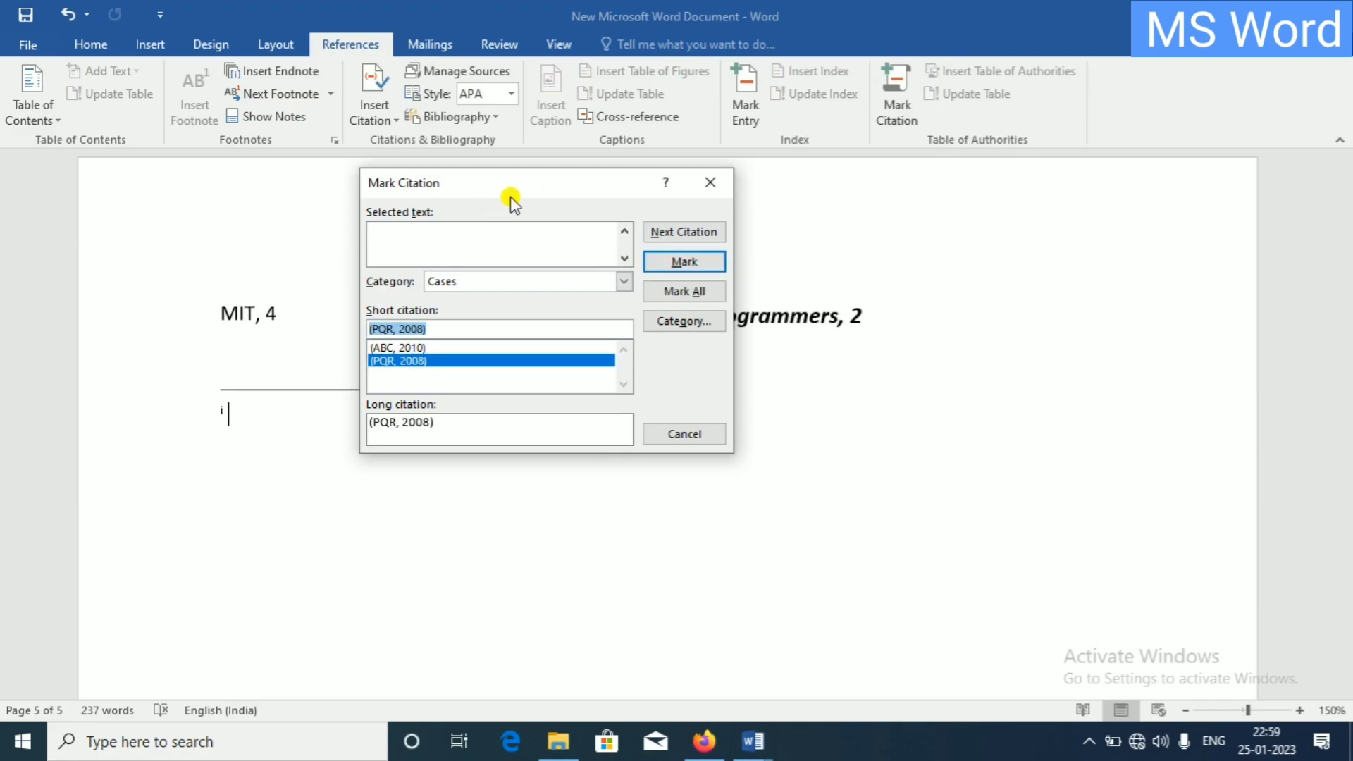
{"action": "left_click_drag", "start_coordinate": [514, 194], "coordinate": [452, 185]}
{"action": "left_click", "coordinate": [693, 310]}
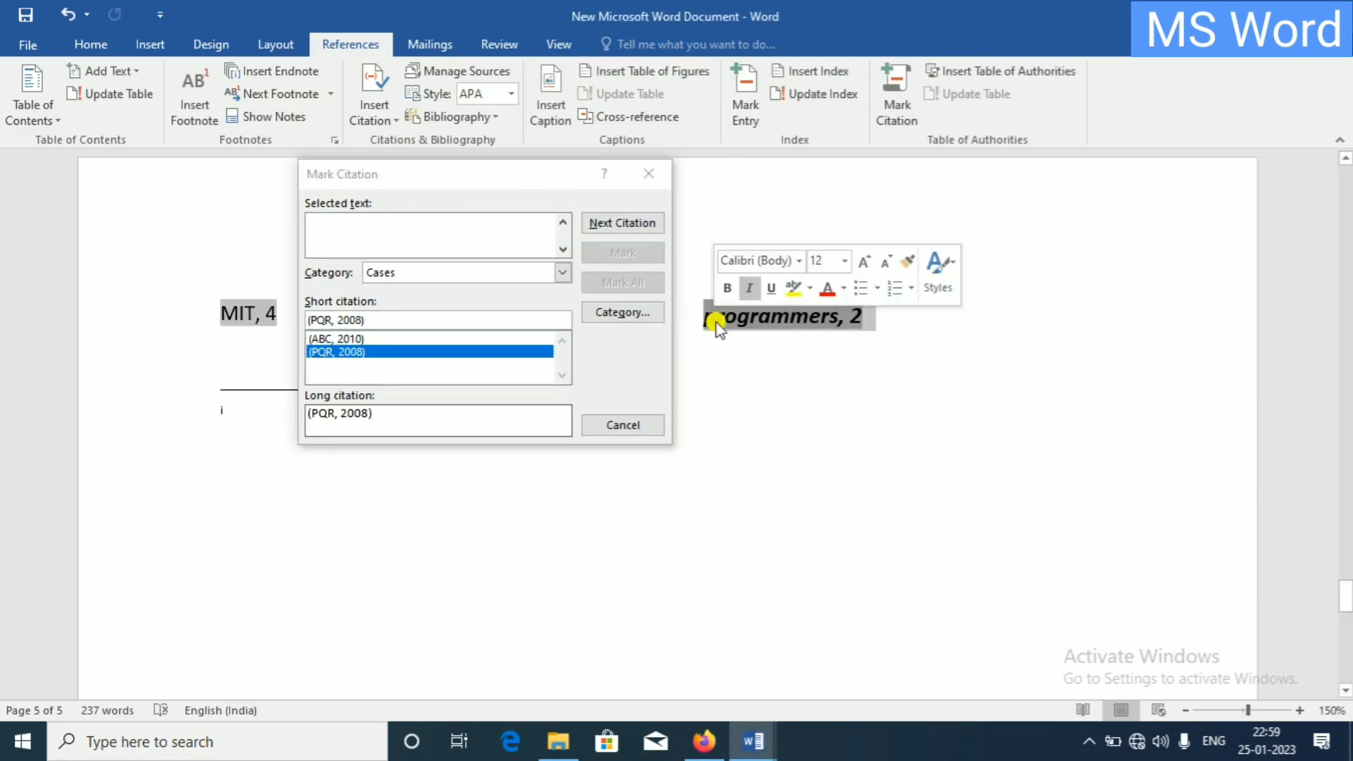
{"action": "double_click", "coordinate": [717, 323]}
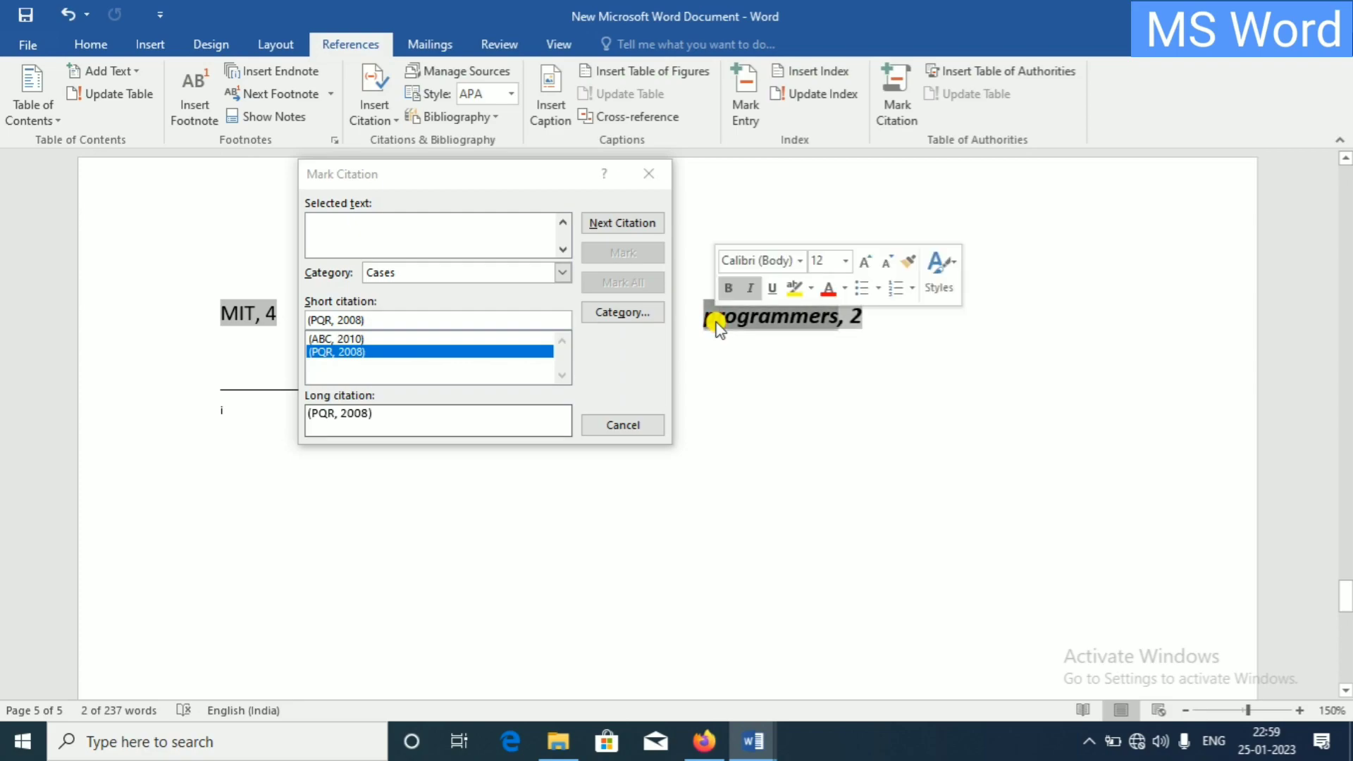
{"action": "left_click", "coordinate": [421, 224]}
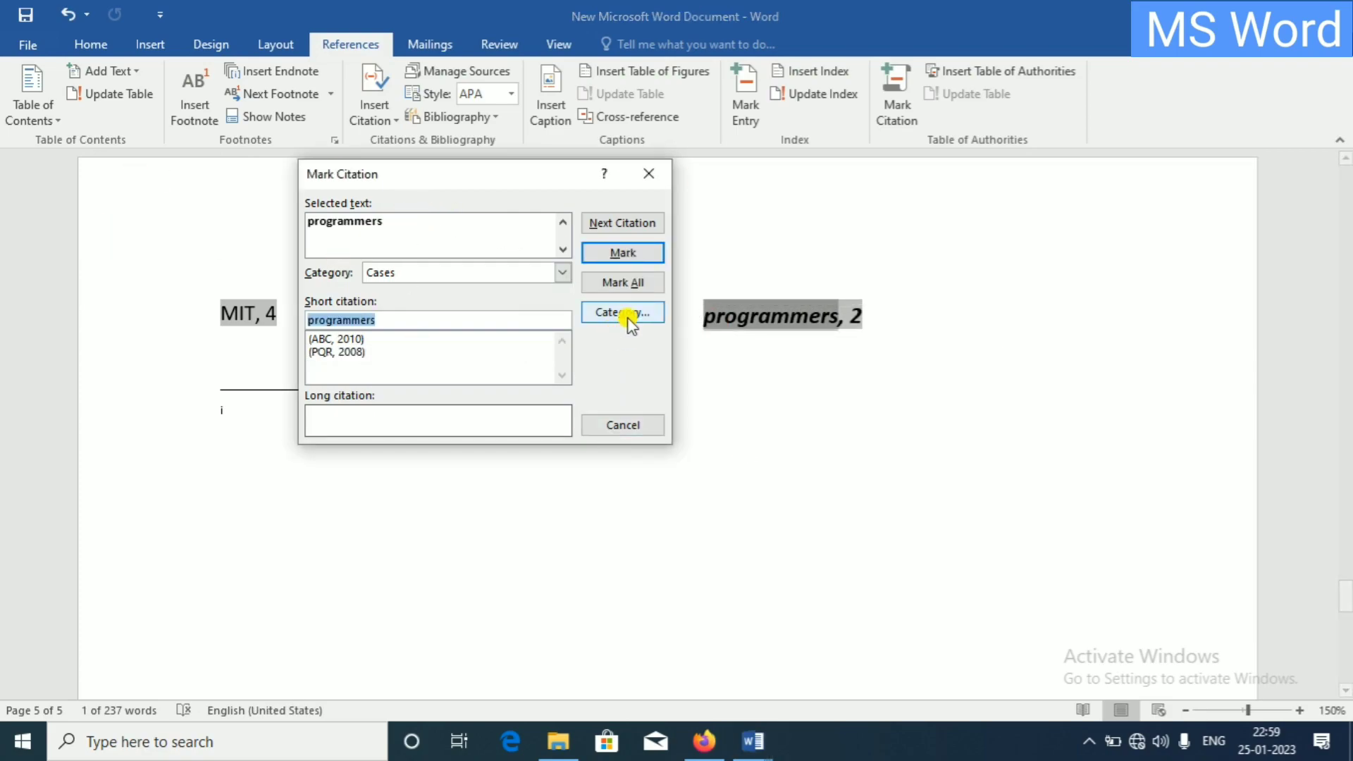
{"action": "left_click", "coordinate": [616, 248]}
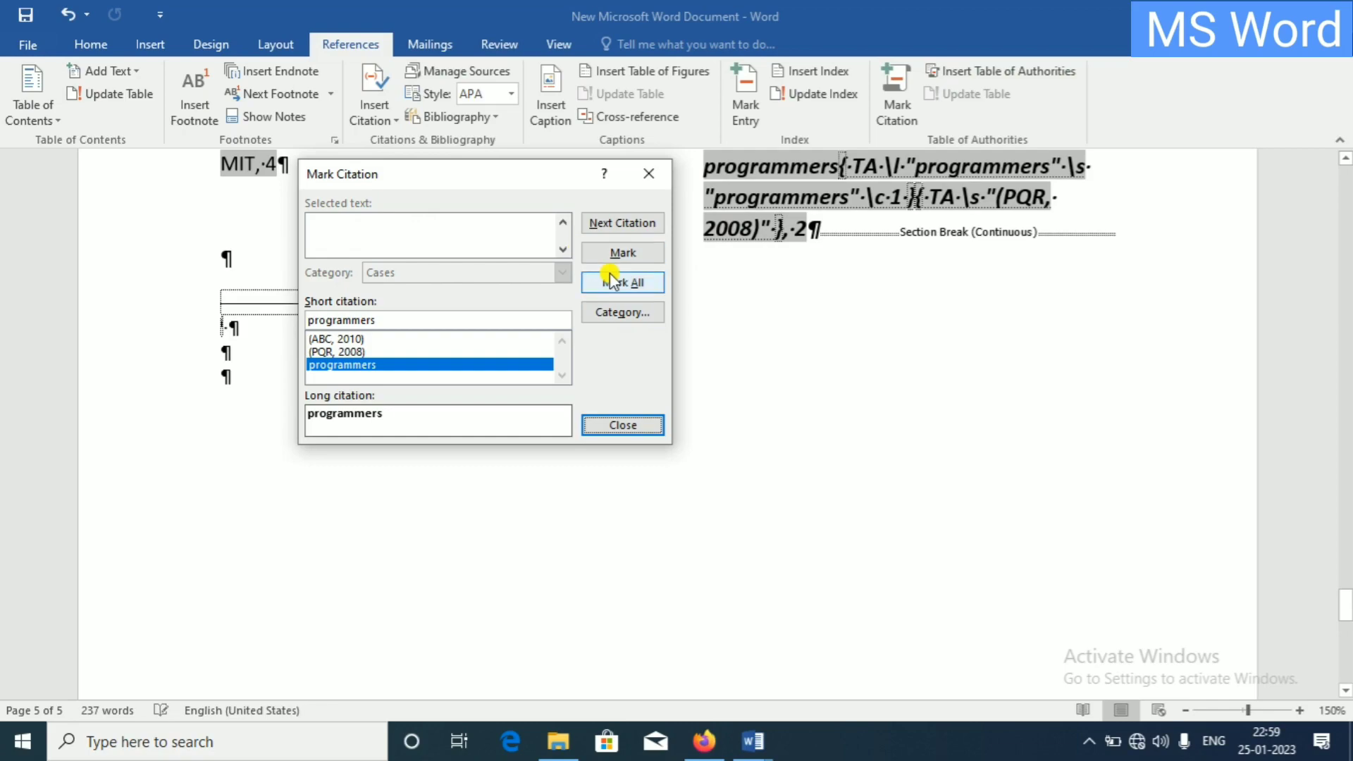
{"action": "left_click", "coordinate": [644, 425]}
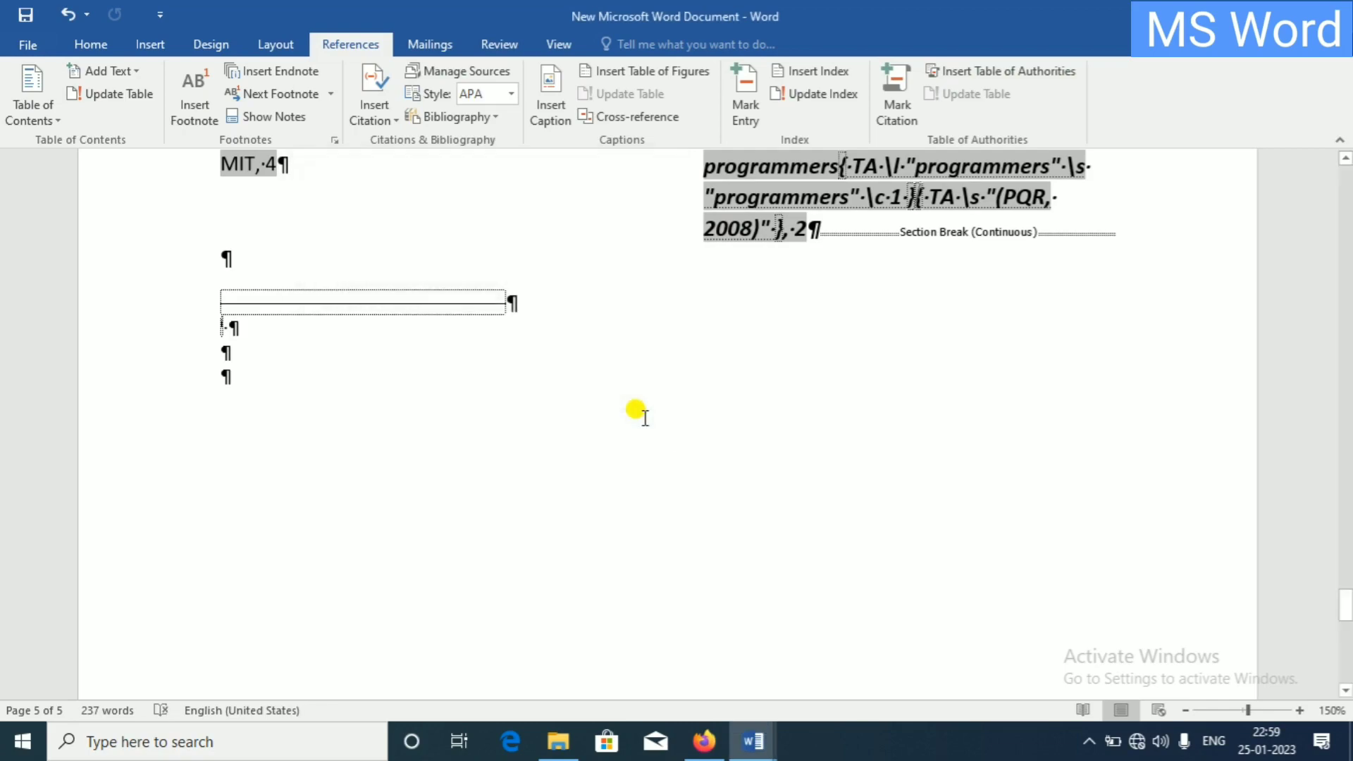
Insert a table of authorities listing (PQR, 2008) at 2, 5 and programmers at 5, with formatting marks off
{"action": "left_click", "coordinate": [979, 74]}
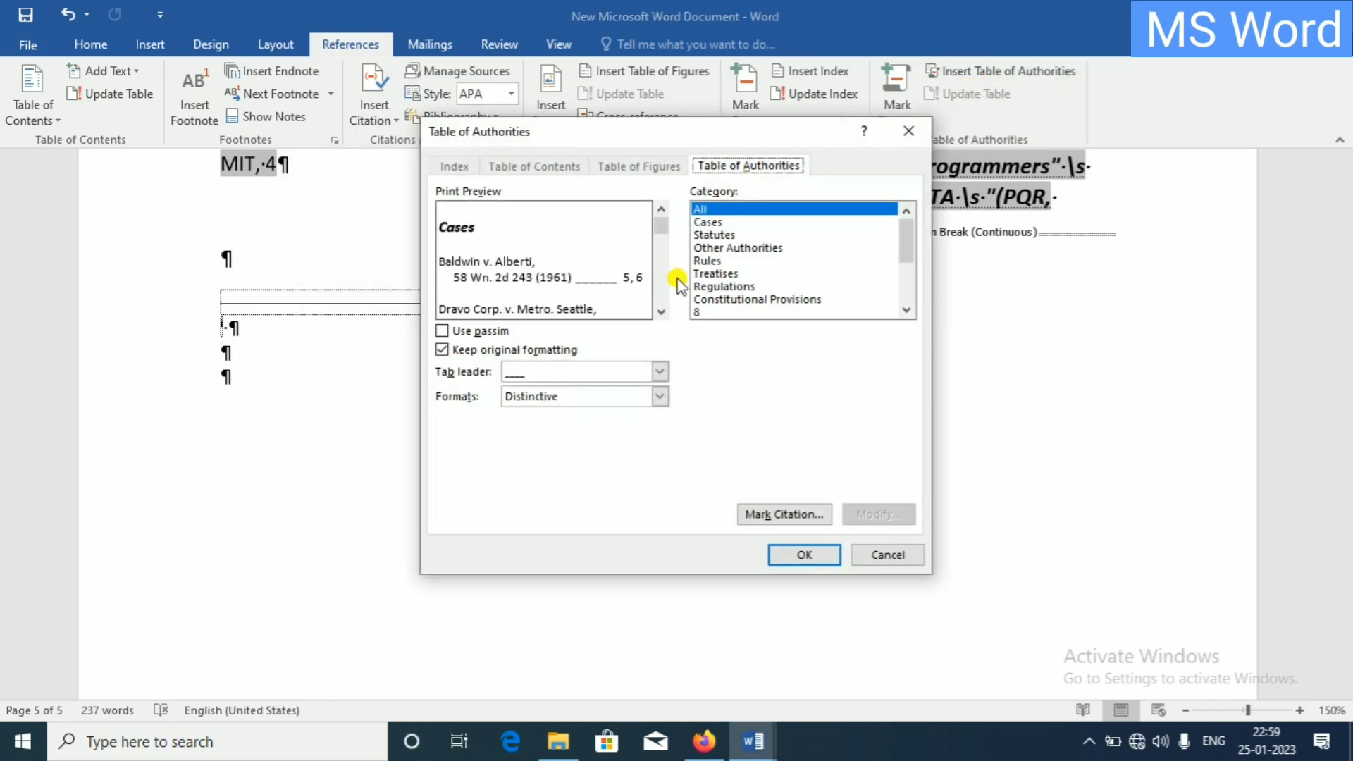
{"action": "left_click", "coordinate": [821, 556]}
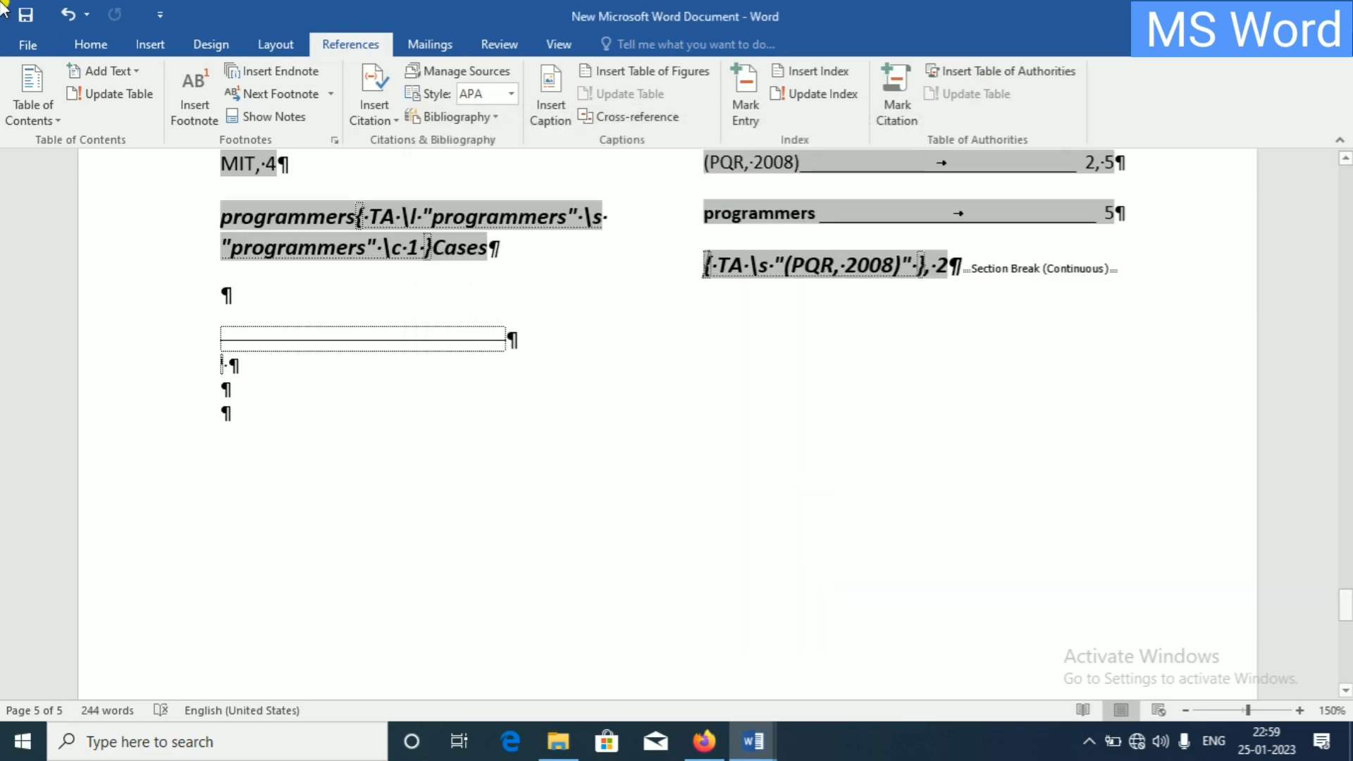
{"action": "left_click", "coordinate": [91, 46]}
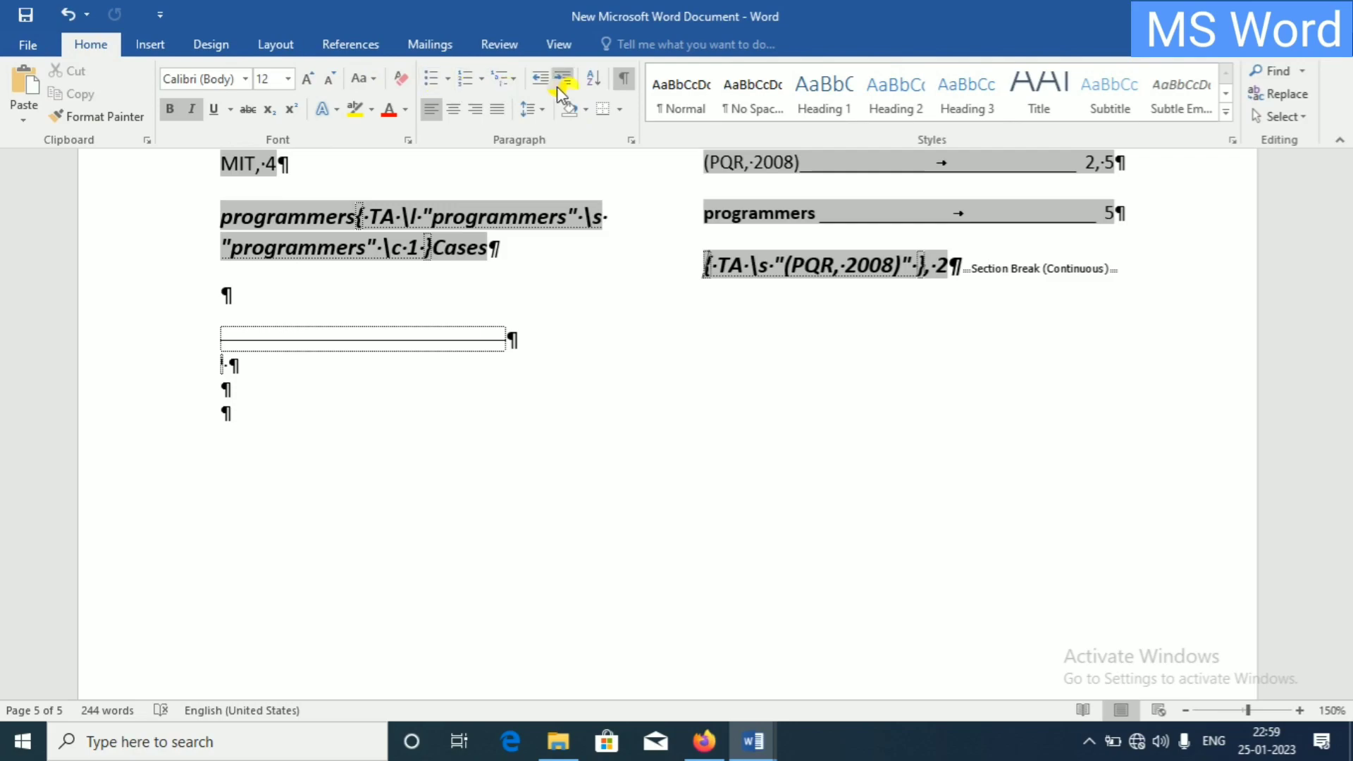
{"action": "left_click", "coordinate": [623, 79]}
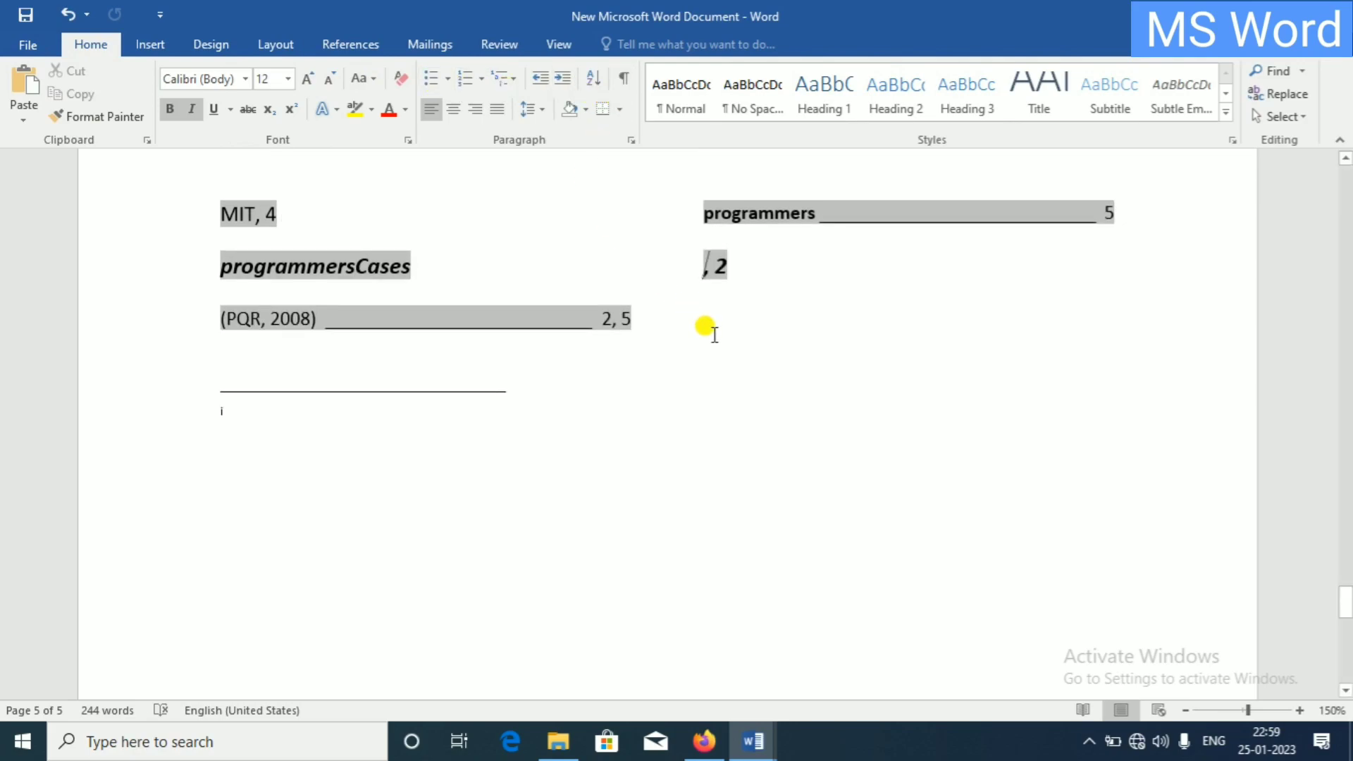
{"action": "left_click", "coordinate": [784, 345]}
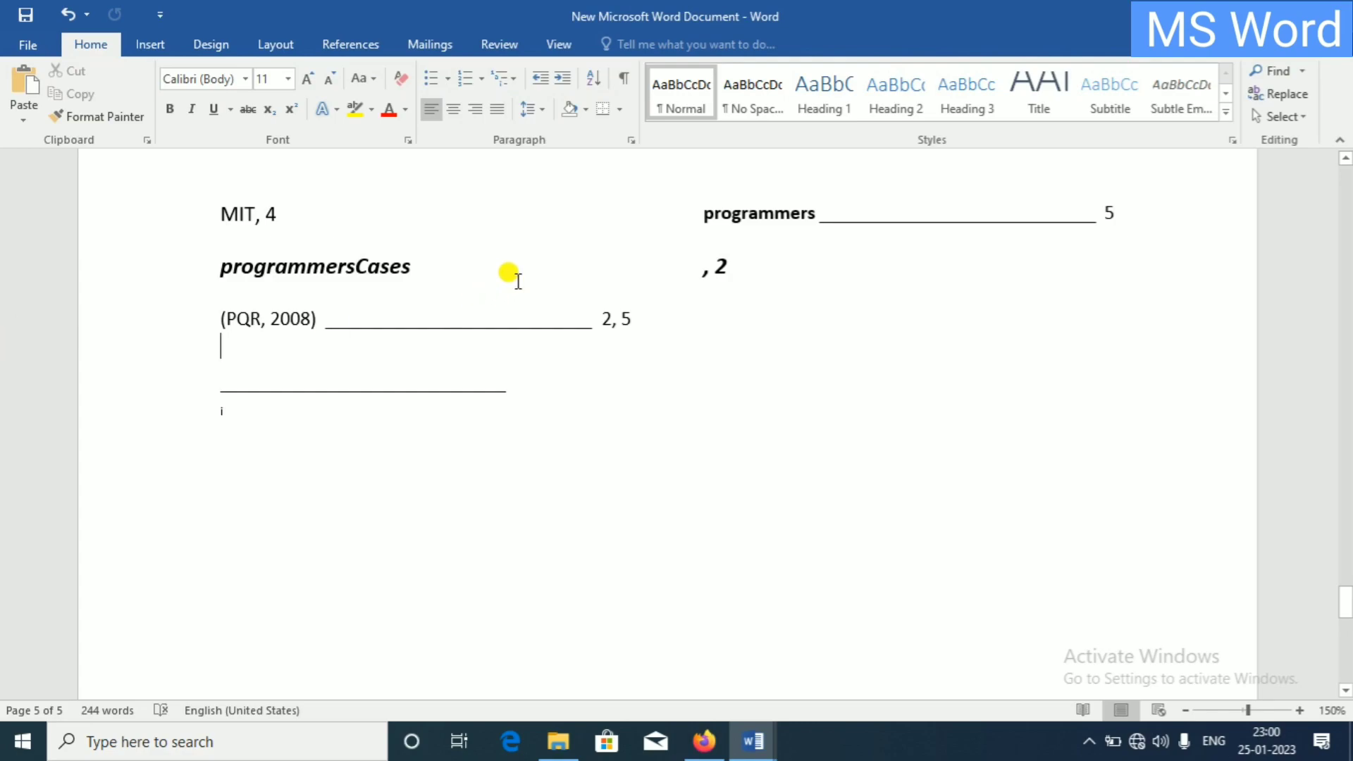
Scroll back up to the Rose section on page 2 showing the (PQR, 2008) citation
{"action": "scroll", "coordinate": [500, 282], "scroll_direction": "up", "scroll_amount": 3}
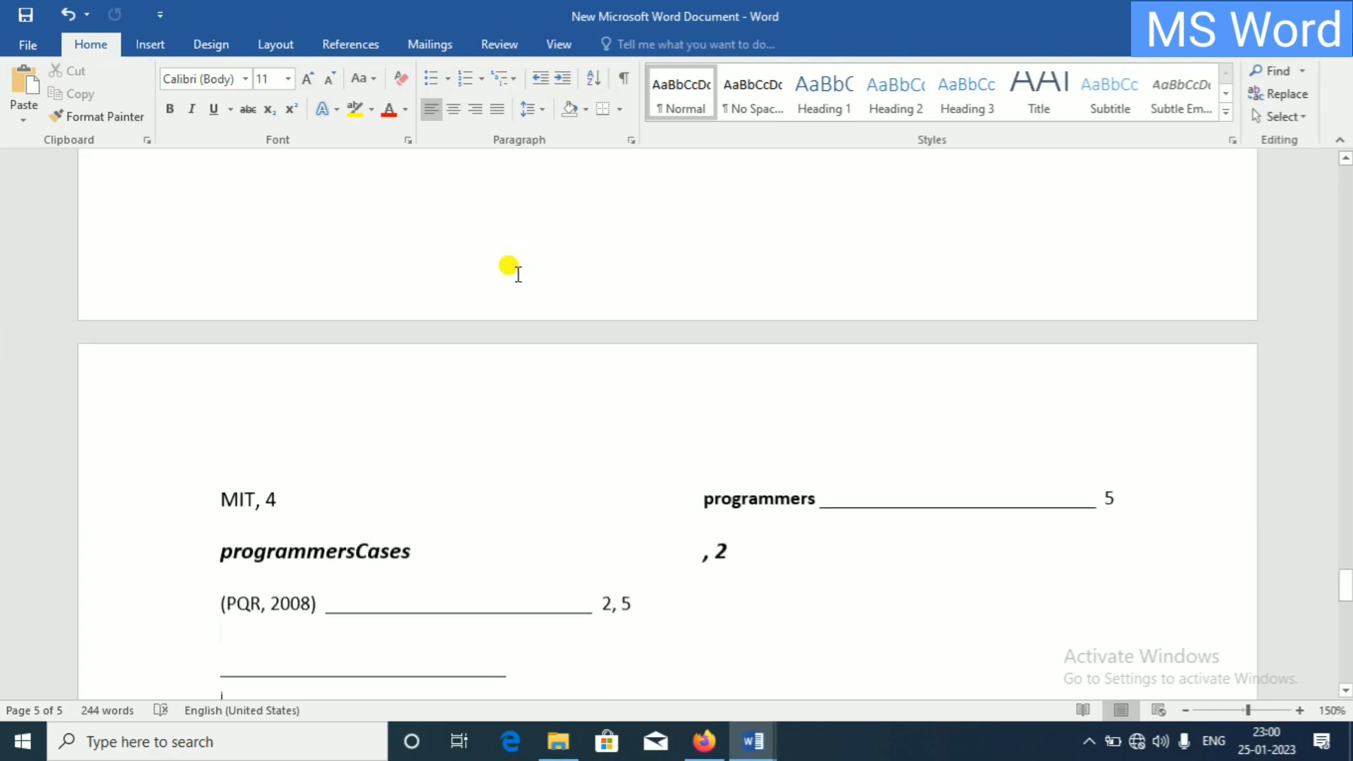
{"action": "left_click", "coordinate": [334, 47]}
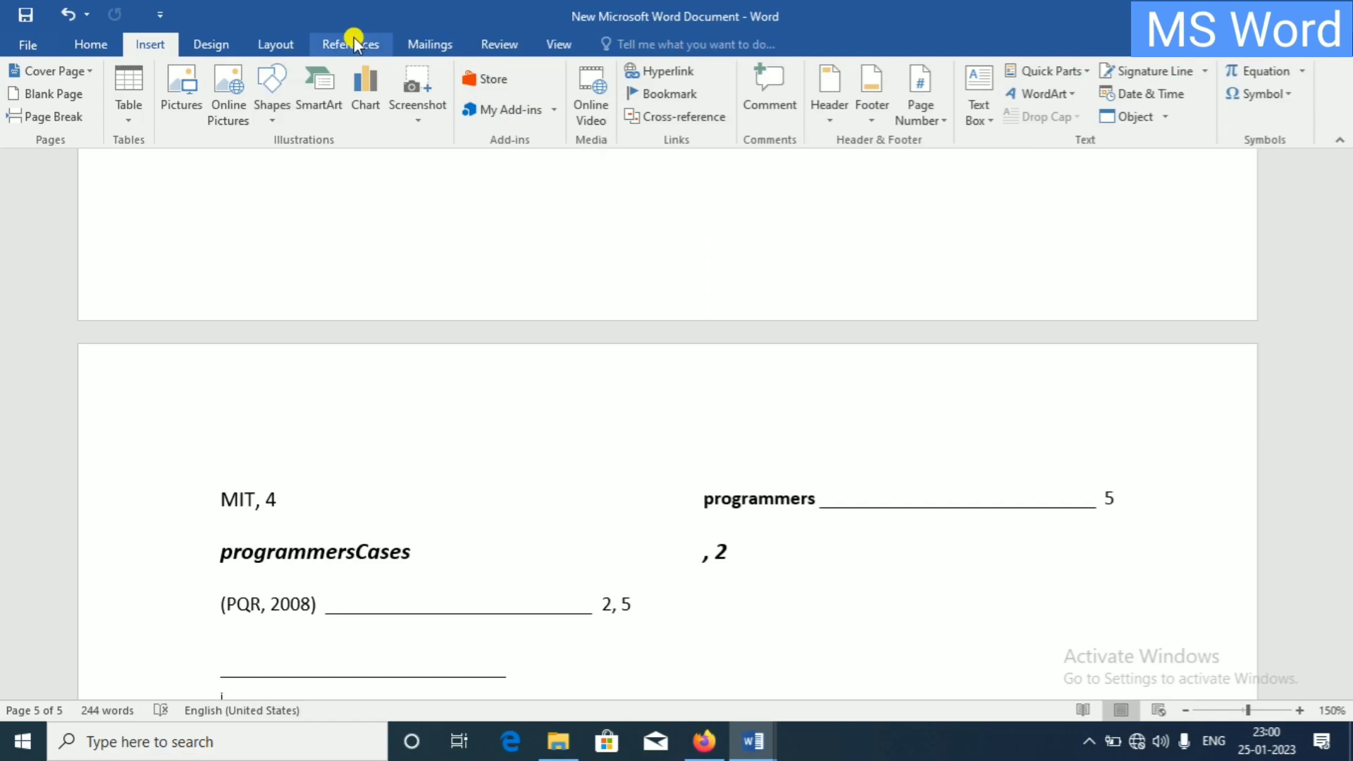
{"action": "left_click", "coordinate": [354, 44]}
{"action": "scroll", "coordinate": [980, 267], "scroll_direction": "up", "scroll_amount": 5}
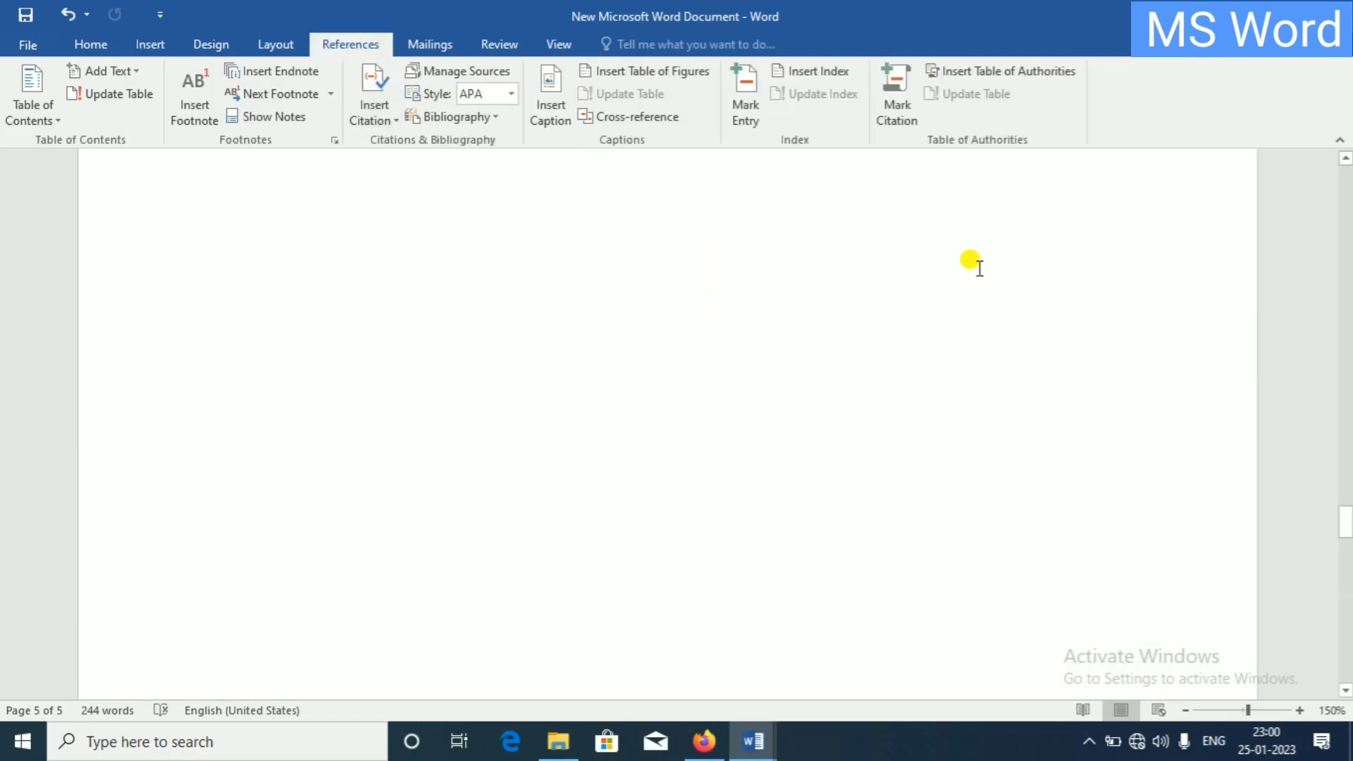
{"action": "scroll", "coordinate": [976, 266], "scroll_direction": "down", "scroll_amount": 3}
{"action": "scroll", "coordinate": [966, 246], "scroll_direction": "up", "scroll_amount": 10}
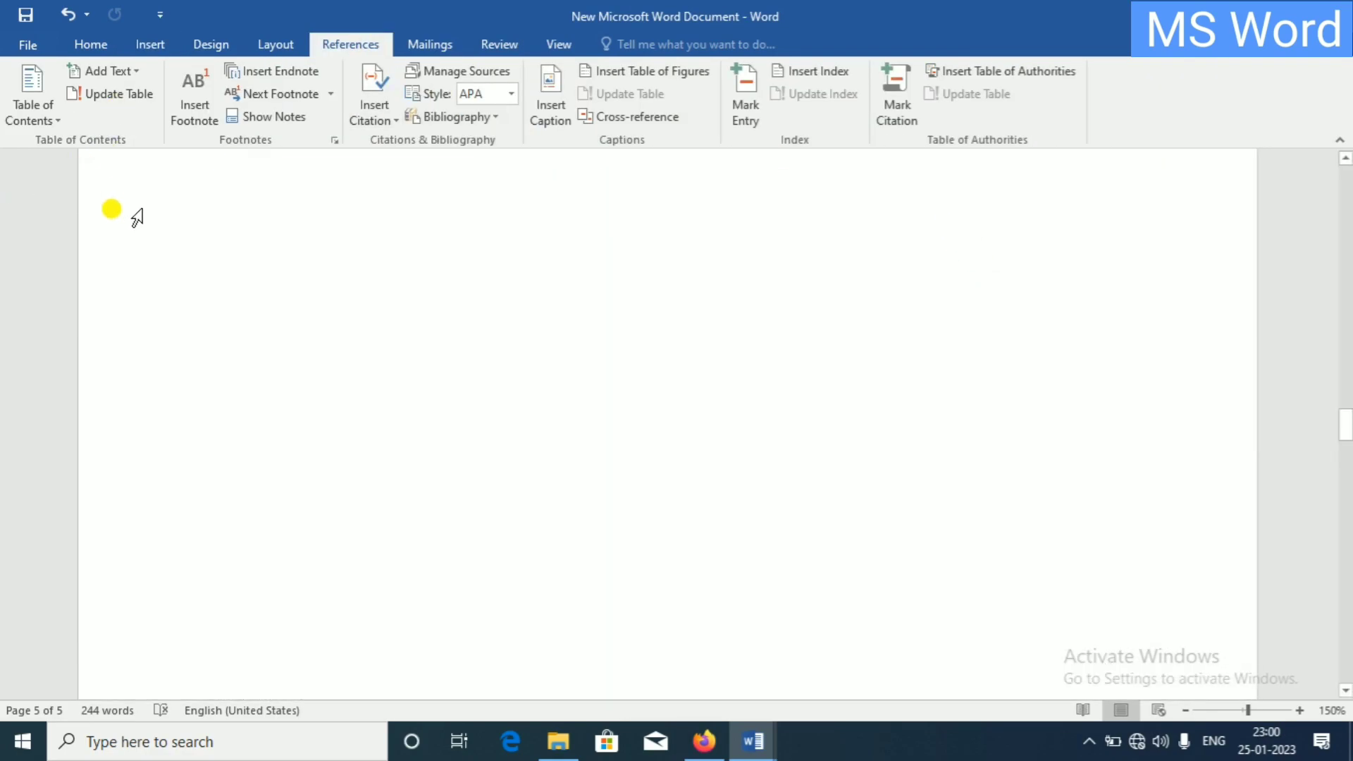
{"action": "scroll", "coordinate": [484, 293], "scroll_direction": "up", "scroll_amount": 5}
{"action": "scroll", "coordinate": [479, 294], "scroll_direction": "up", "scroll_amount": 3}
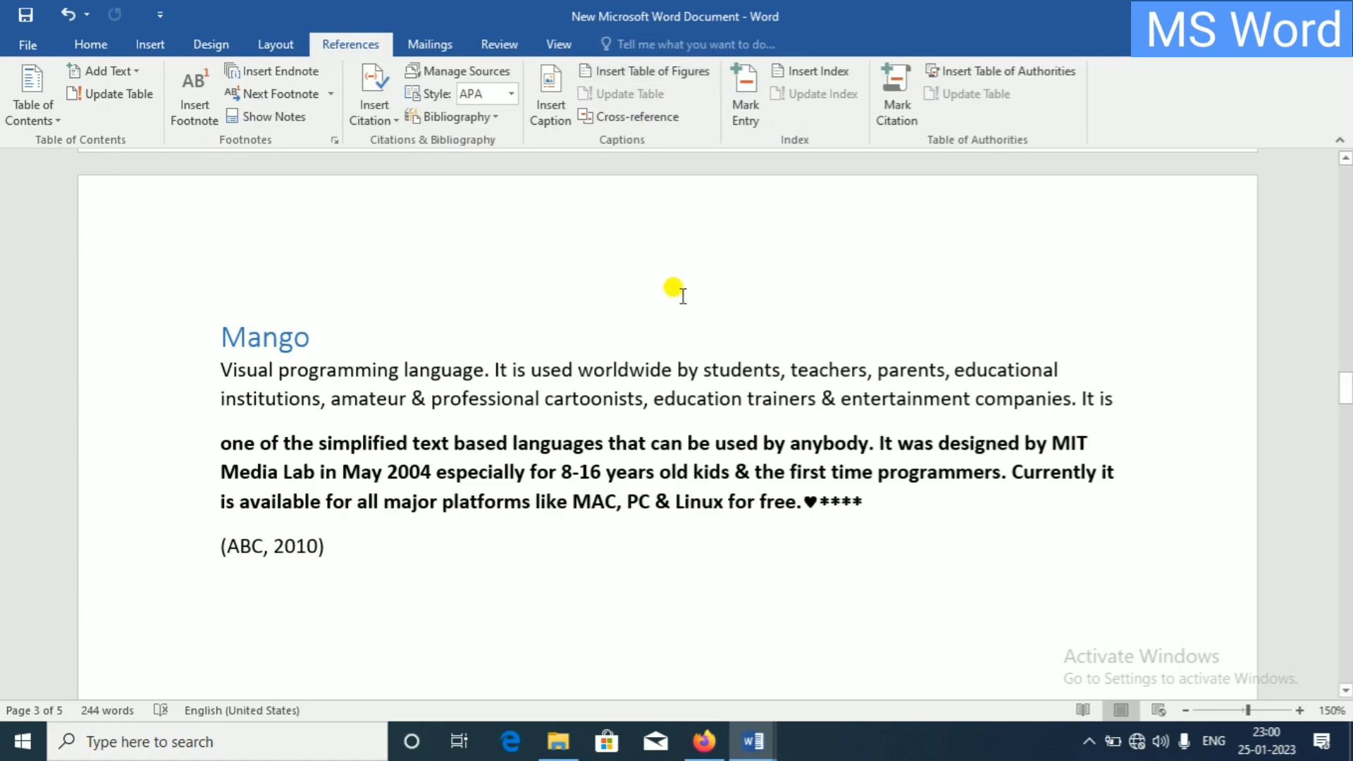
{"action": "scroll", "coordinate": [682, 296], "scroll_direction": "up", "scroll_amount": 3}
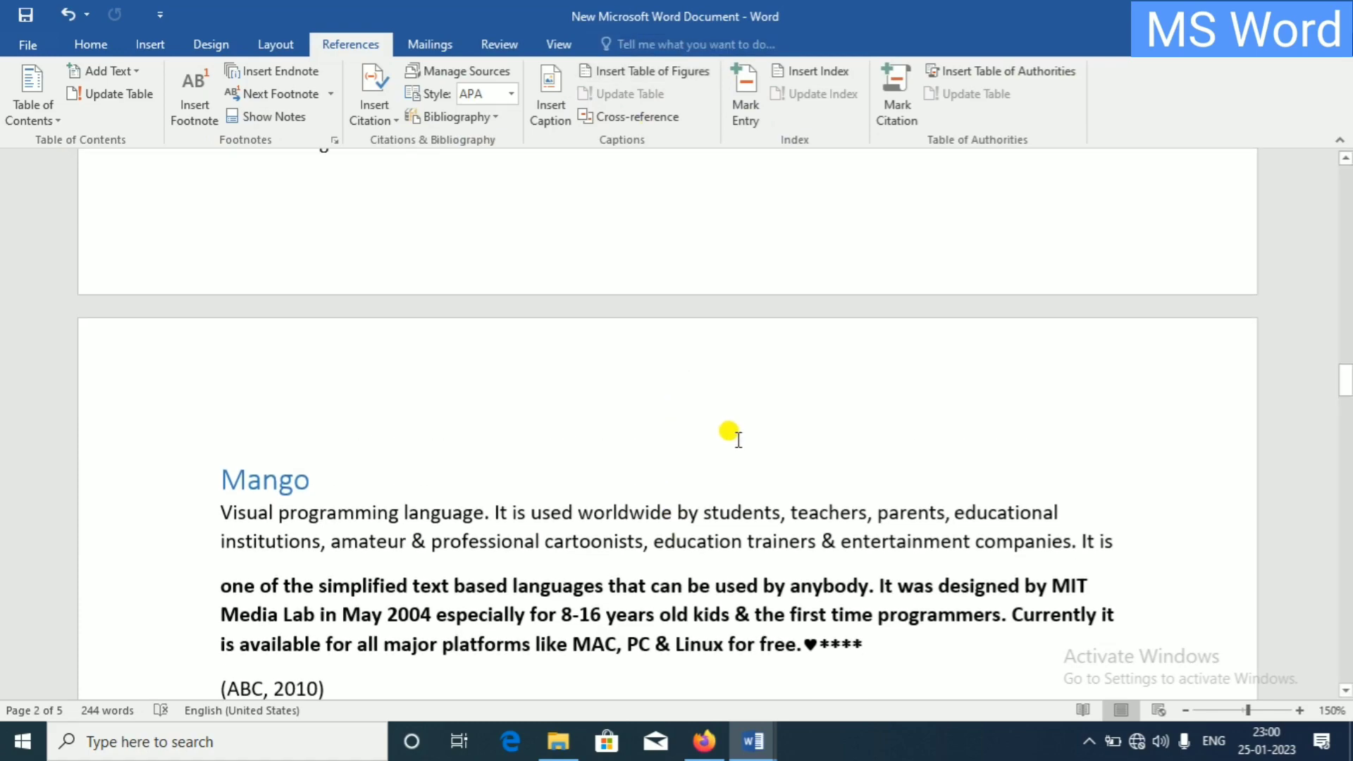
{"action": "scroll", "coordinate": [729, 418], "scroll_direction": "up", "scroll_amount": 3}
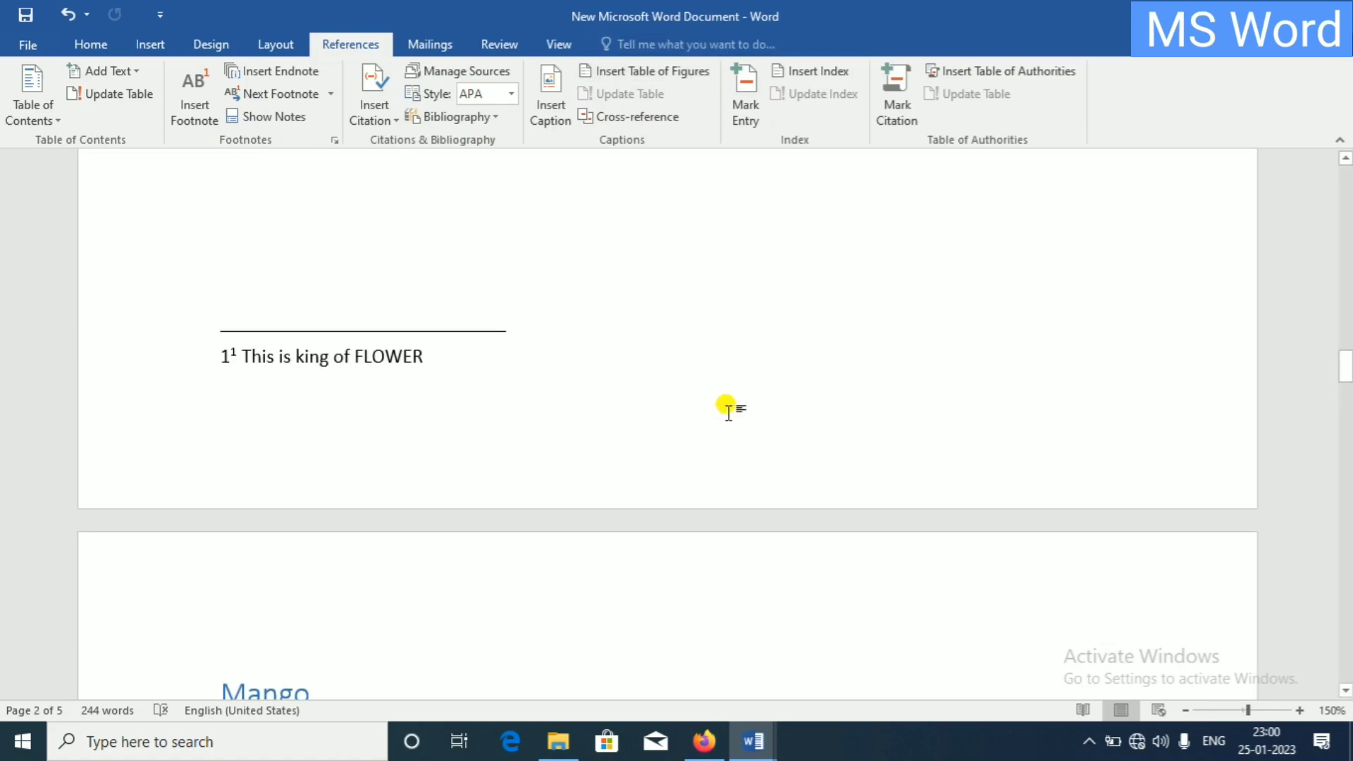
{"action": "scroll", "coordinate": [726, 405], "scroll_direction": "up", "scroll_amount": 3}
{"action": "scroll", "coordinate": [720, 384], "scroll_direction": "up", "scroll_amount": 3}
{"action": "scroll", "coordinate": [687, 357], "scroll_direction": "up", "scroll_amount": 3}
{"action": "scroll", "coordinate": [683, 363], "scroll_direction": "up", "scroll_amount": 5}
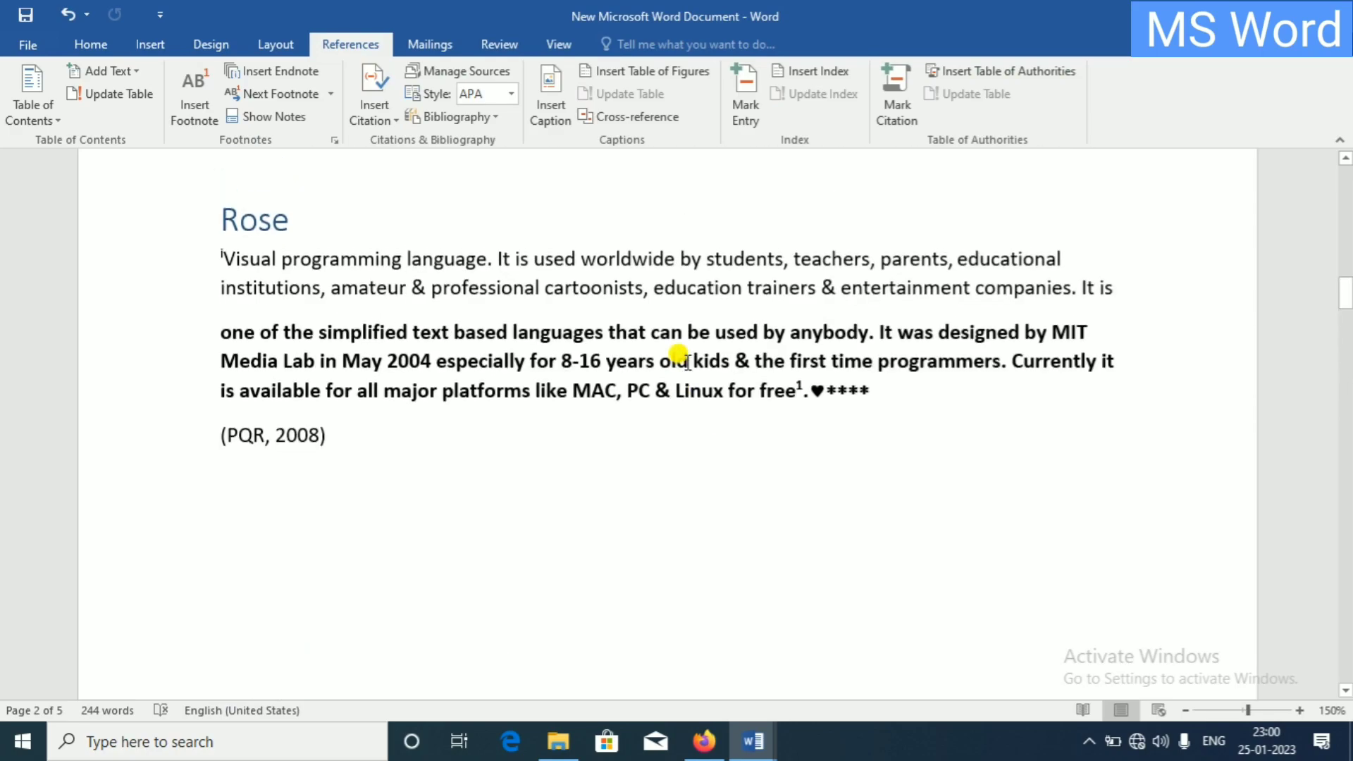
{"action": "scroll", "coordinate": [641, 311], "scroll_direction": "up", "scroll_amount": 1}
{"action": "scroll", "coordinate": [655, 338], "scroll_direction": "up", "scroll_amount": 2}
{"action": "scroll", "coordinate": [670, 374], "scroll_direction": "down", "scroll_amount": 2}
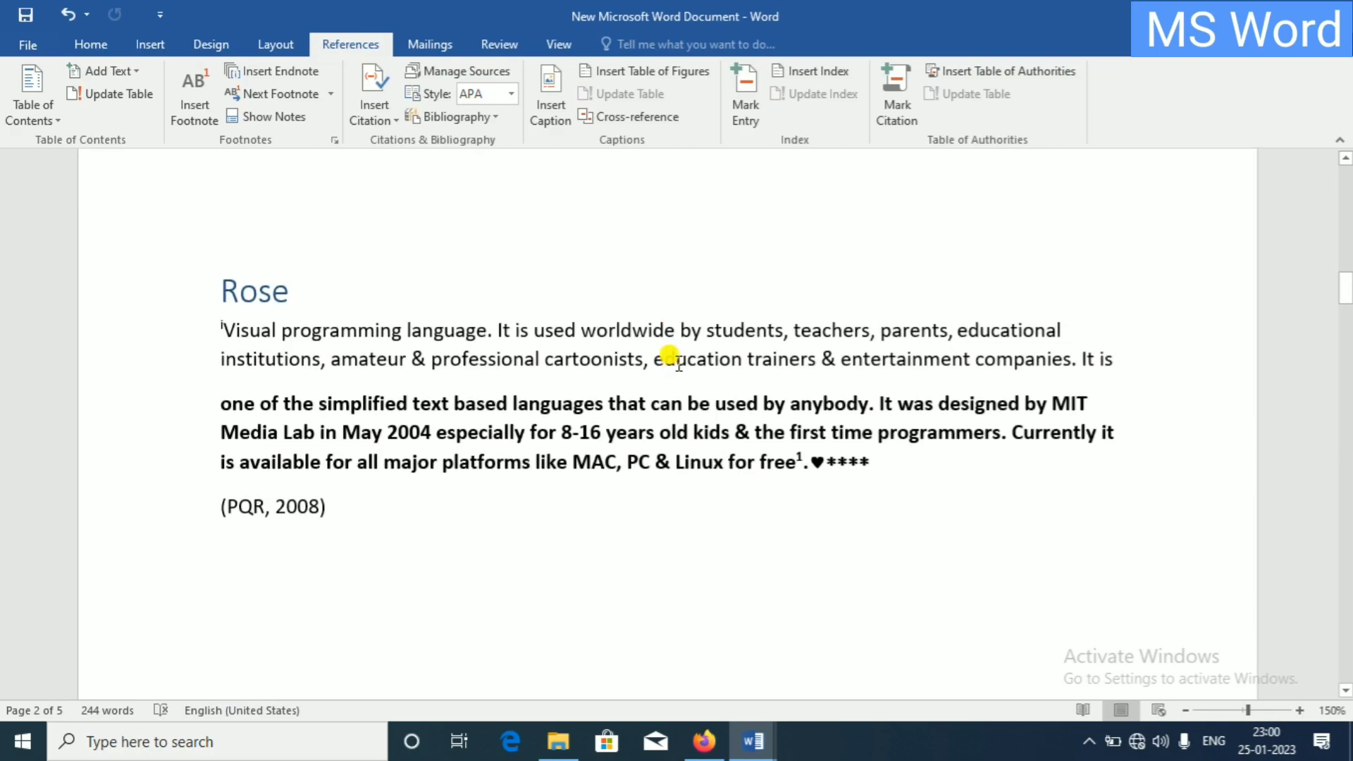